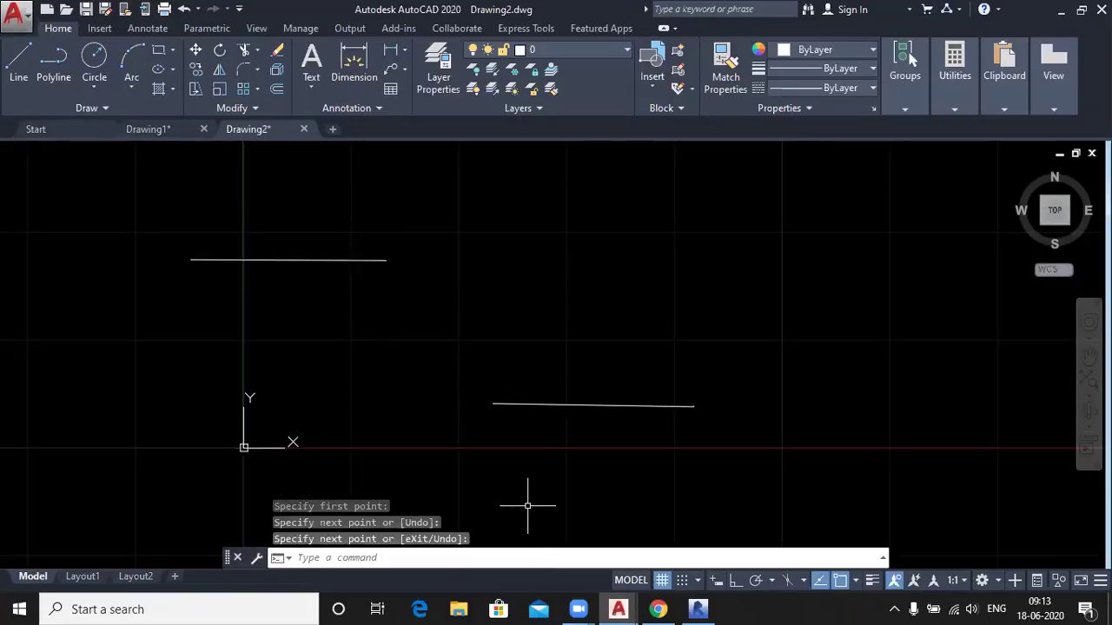
# Connect the facing ends of the two lines with a blend curve and delete that curve
pyautogui.click(255, 71)
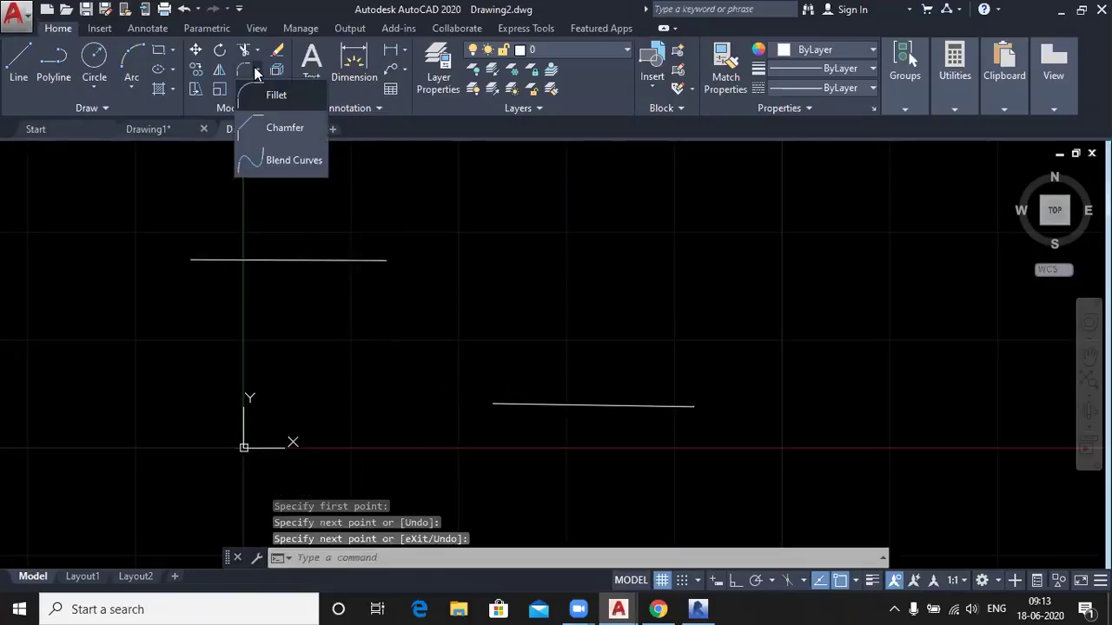
pyautogui.click(278, 161)
pyautogui.click(365, 259)
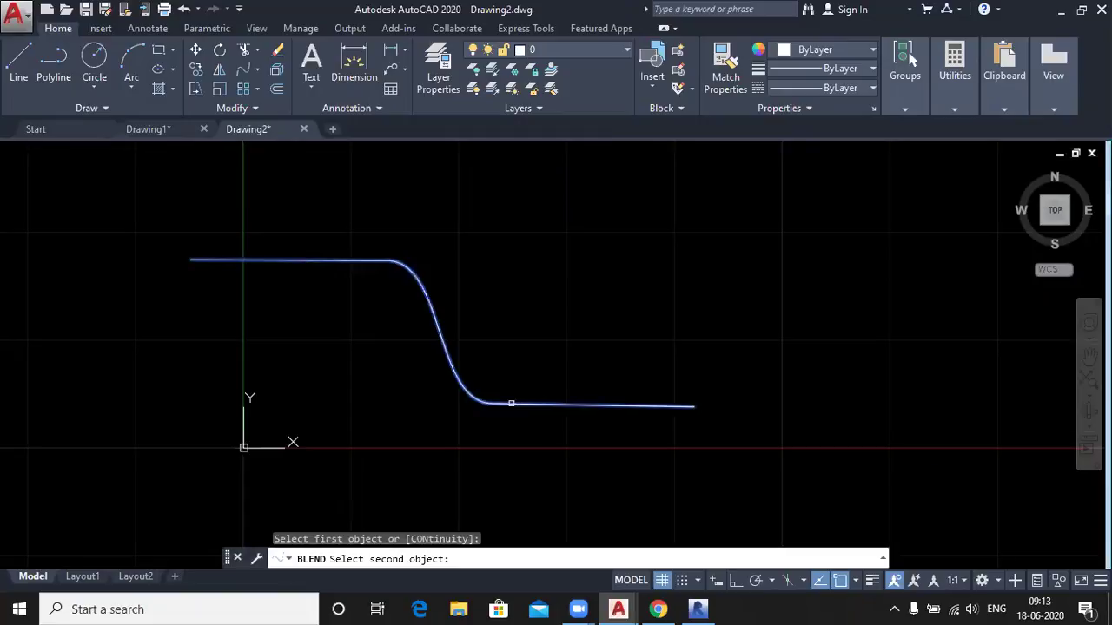
pyautogui.click(513, 406)
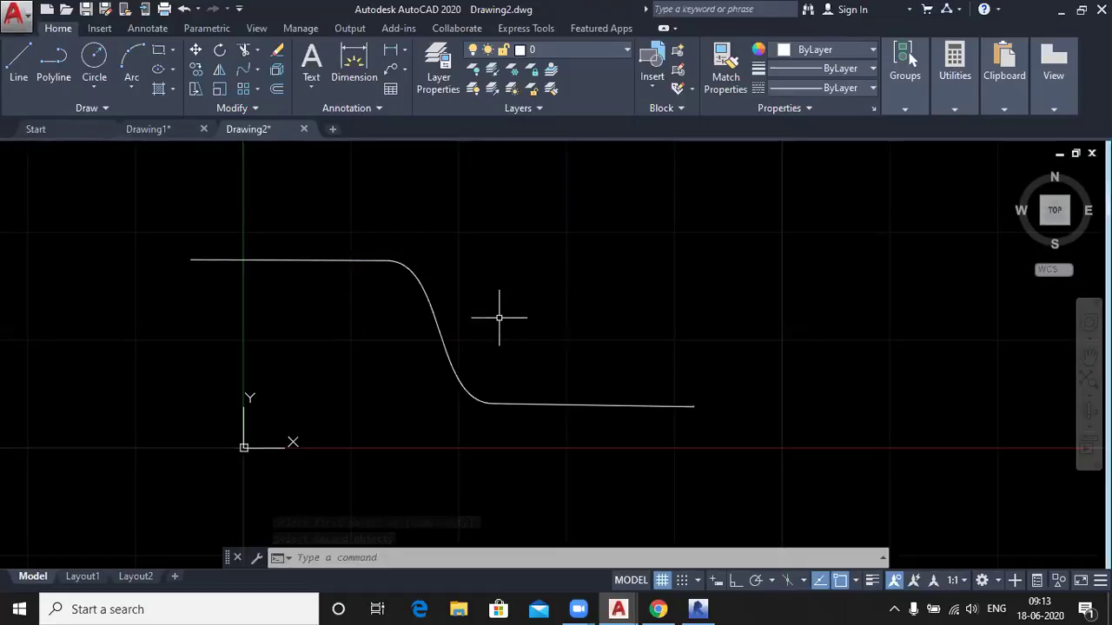
pyautogui.click(435, 322)
pyautogui.press('Delete')
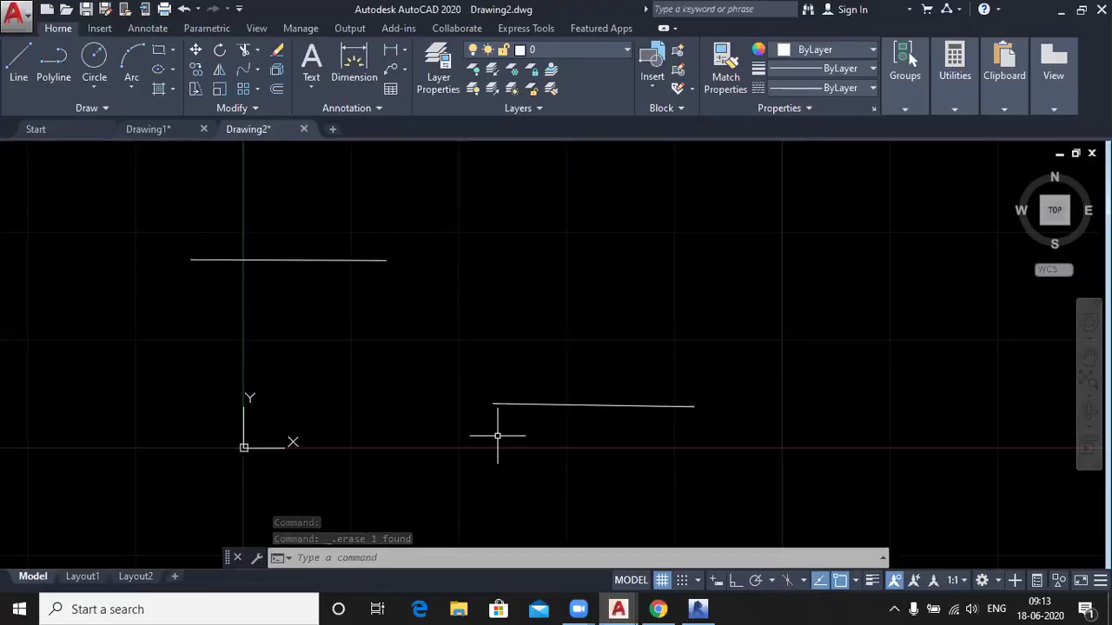
# Connect the outer ends of the two lines with a blend curve and delete that curve
pyautogui.click(246, 67)
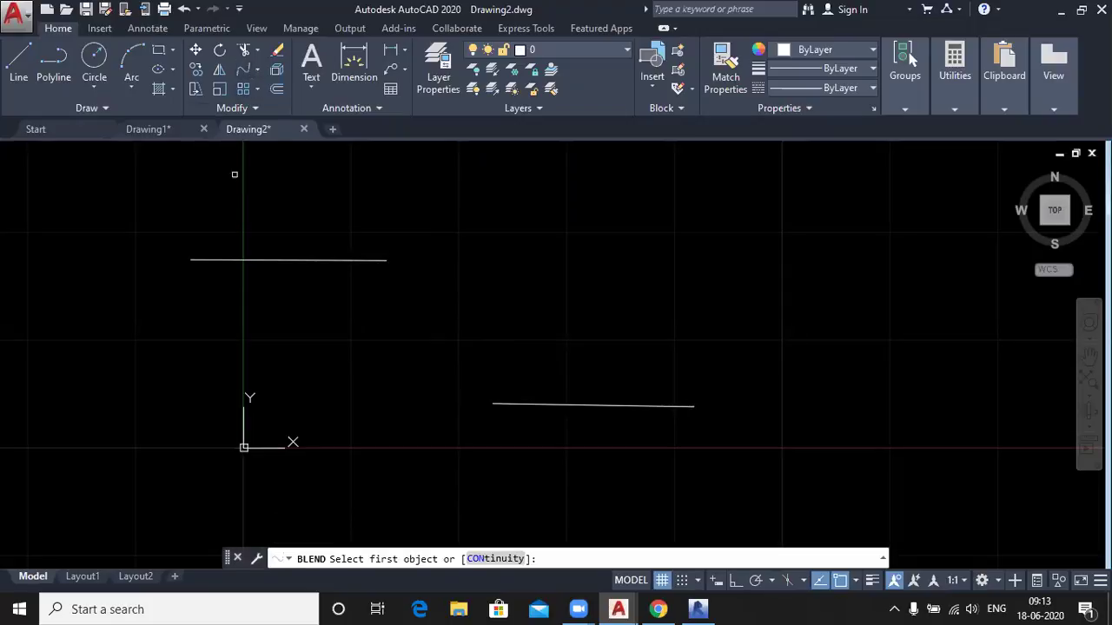
pyautogui.click(205, 259)
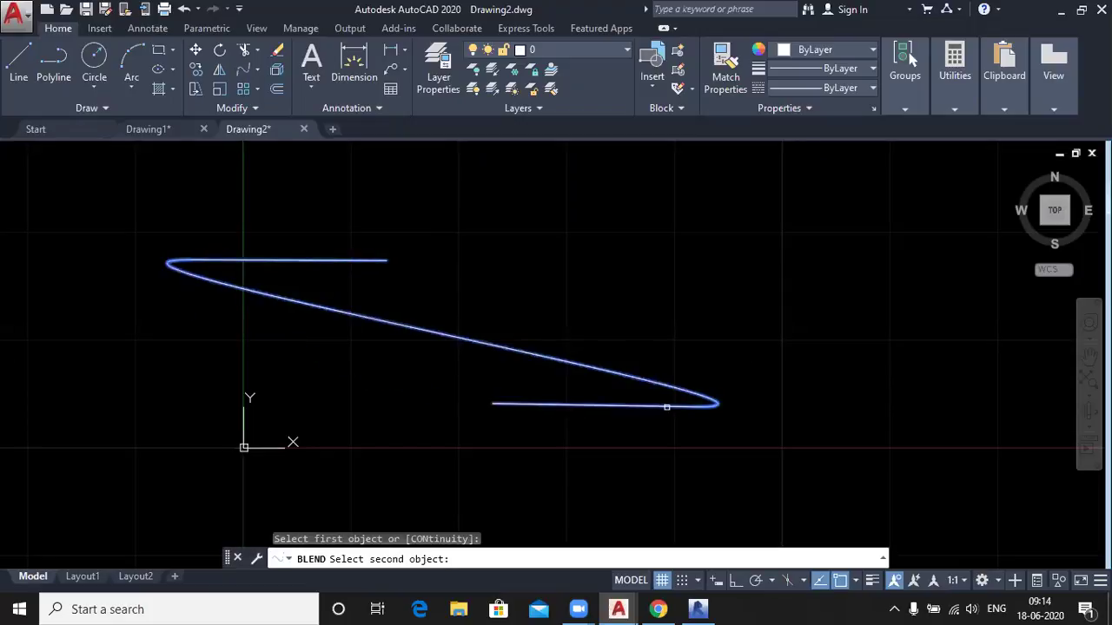
pyautogui.click(663, 405)
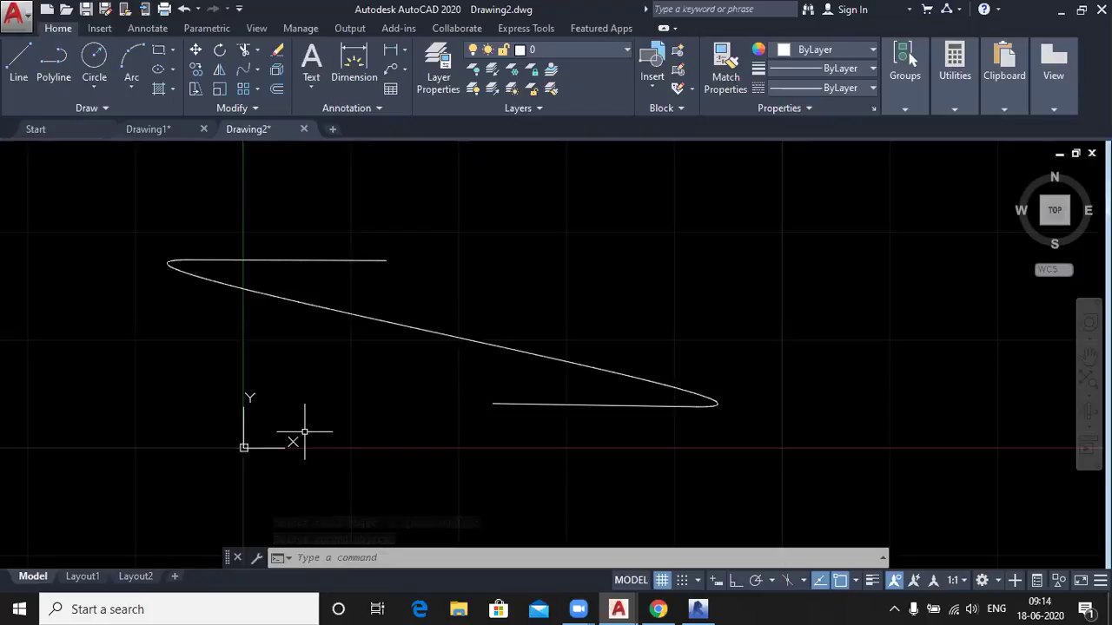
pyautogui.click(512, 315)
pyautogui.click(272, 356)
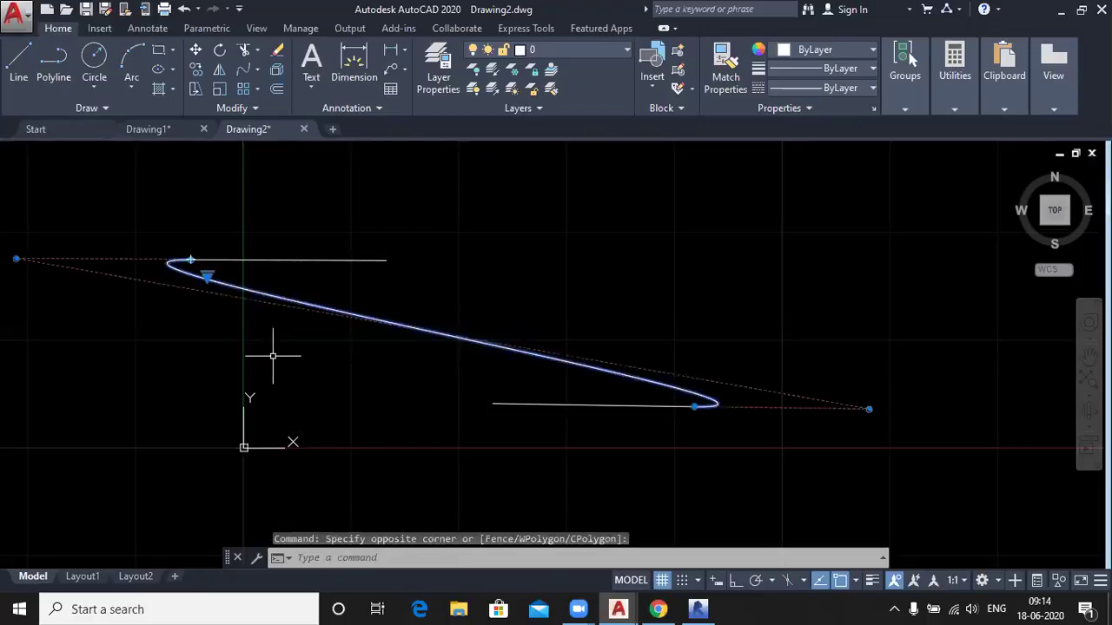
pyautogui.press('Delete')
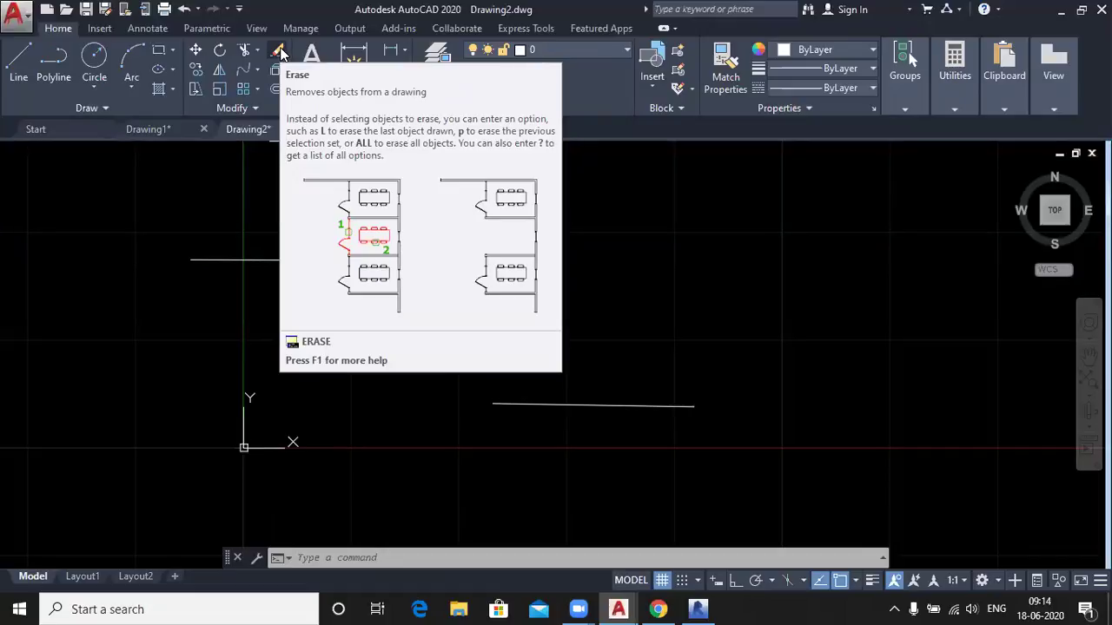
# Erase the lower of the two lines with the Erase command
pyautogui.click(279, 53)
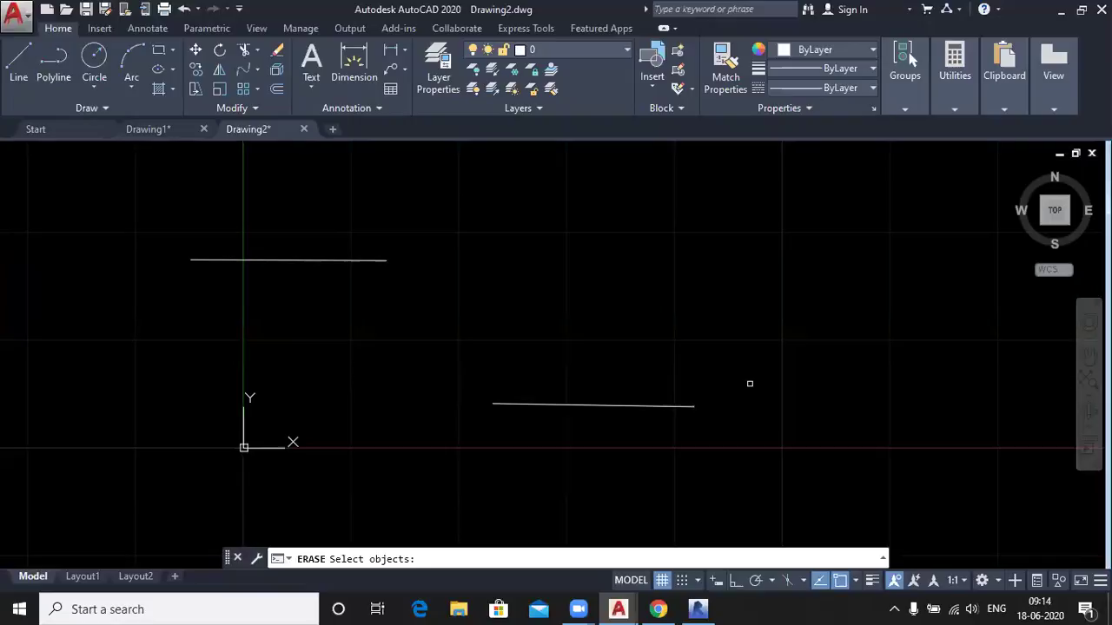
pyautogui.click(622, 404)
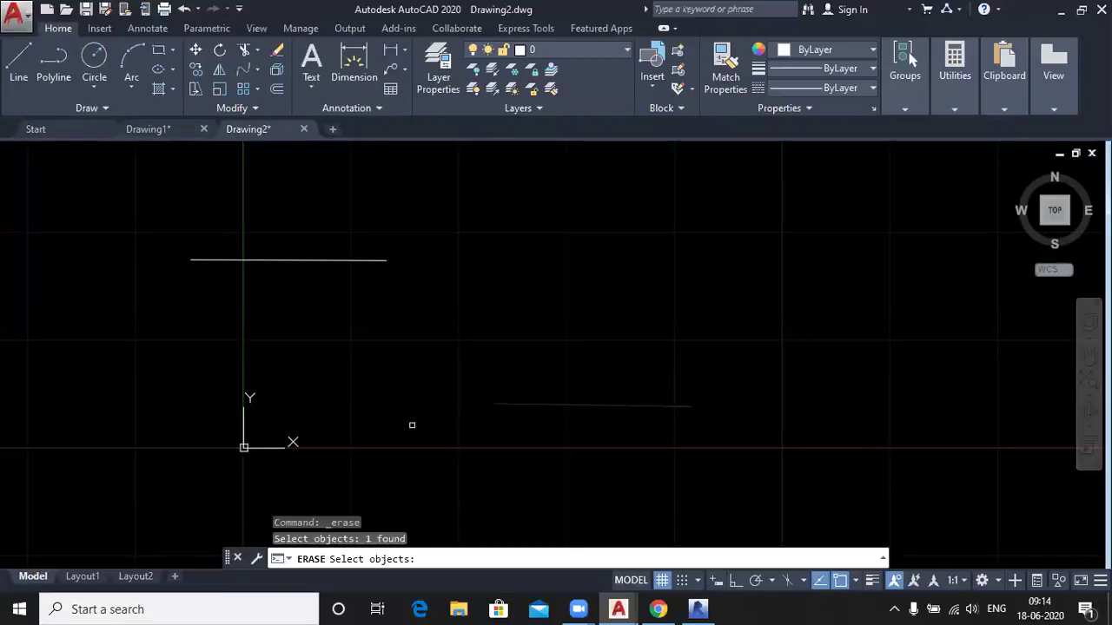
pyautogui.press('Return')
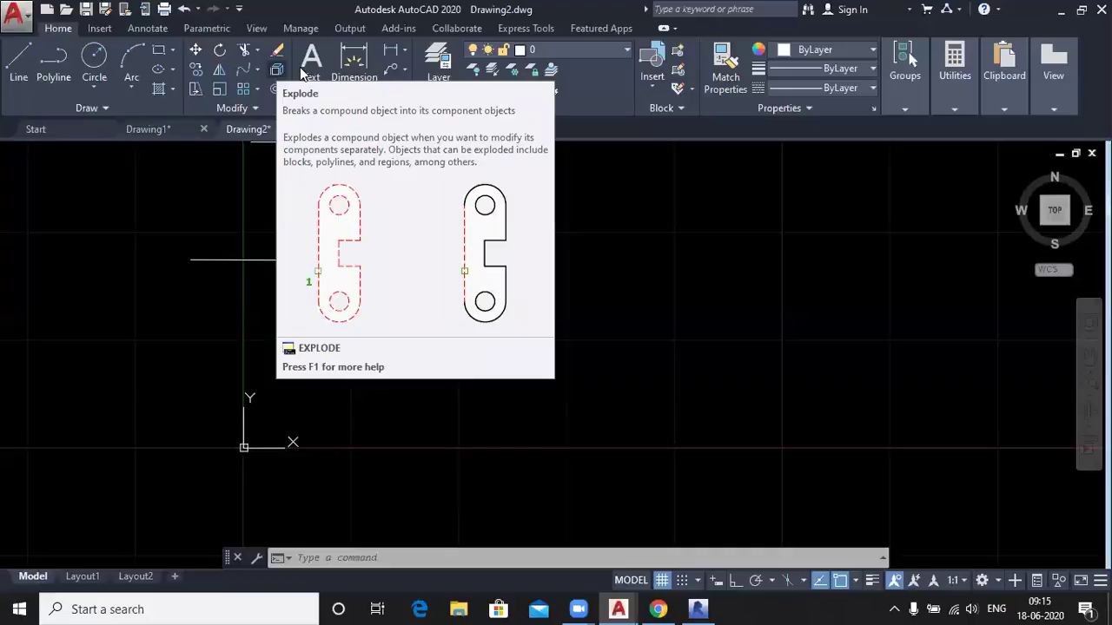
# Draw a closed stepped polyline to the right of the remaining line with Ortho on, ending in a slanted segment back to the start point
pyautogui.click(53, 61)
pyautogui.moveTo(548, 325)
pyautogui.mouseDown(button='middle')
pyautogui.moveTo(474, 332)
pyautogui.moveTo(391, 361)
pyautogui.mouseUp(button='middle')
pyautogui.click(368, 297)
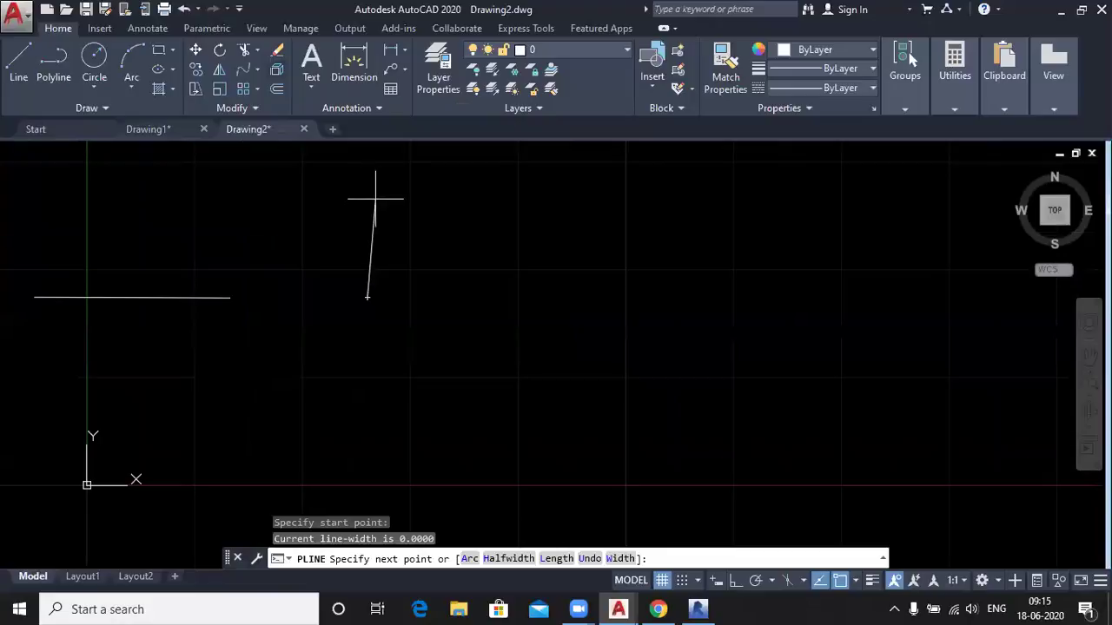
pyautogui.click(735, 580)
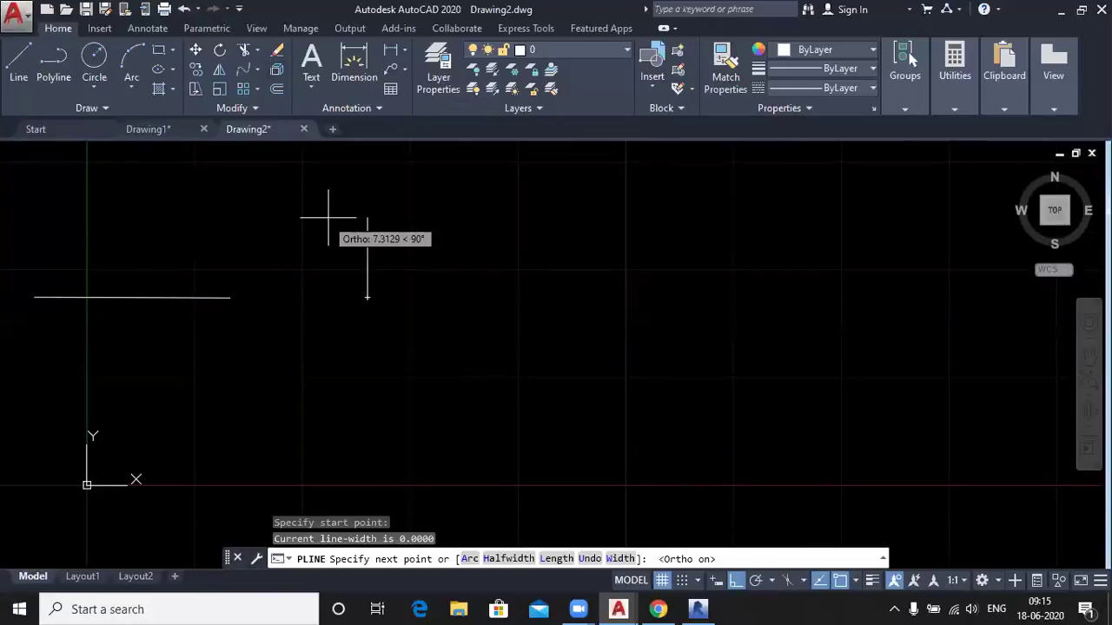
pyautogui.click(357, 210)
pyautogui.click(563, 209)
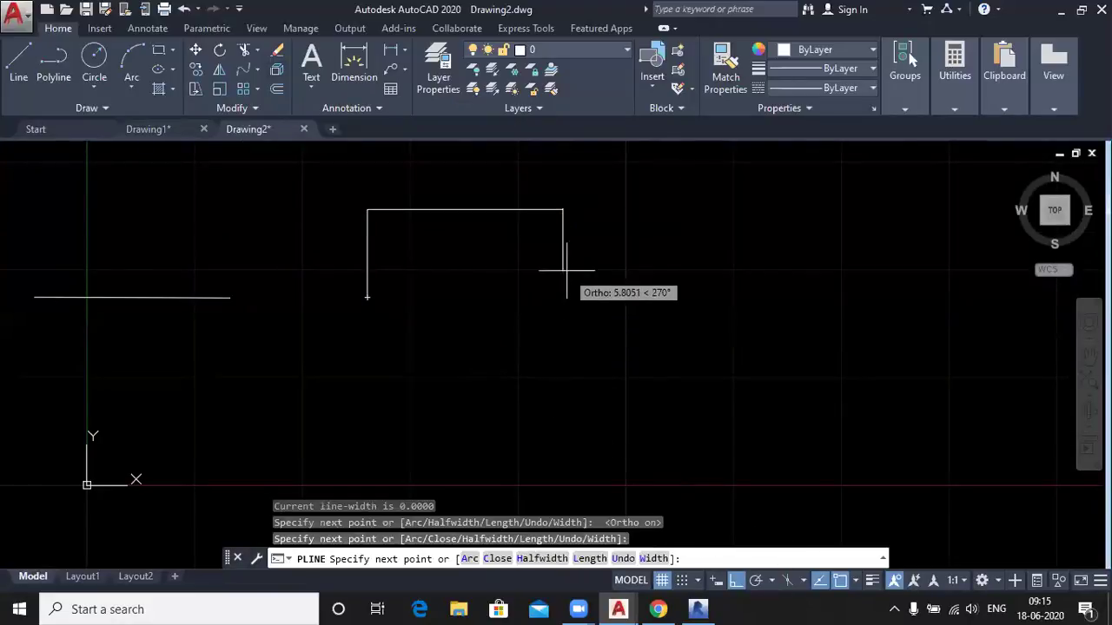
pyautogui.click(563, 260)
pyautogui.click(628, 260)
pyautogui.click(627, 389)
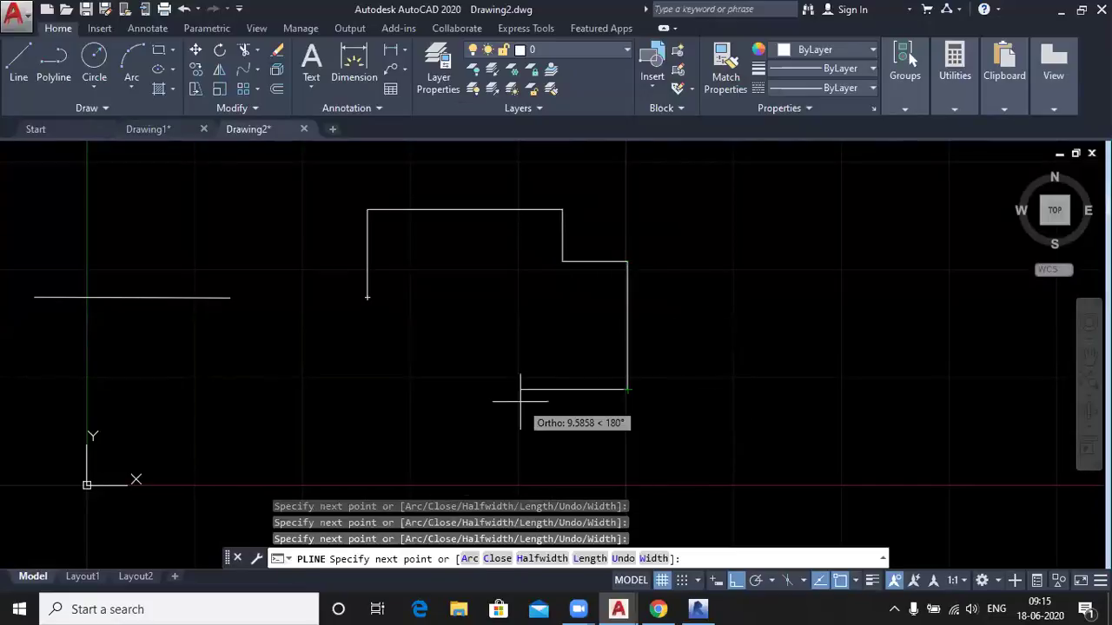
pyautogui.click(497, 330)
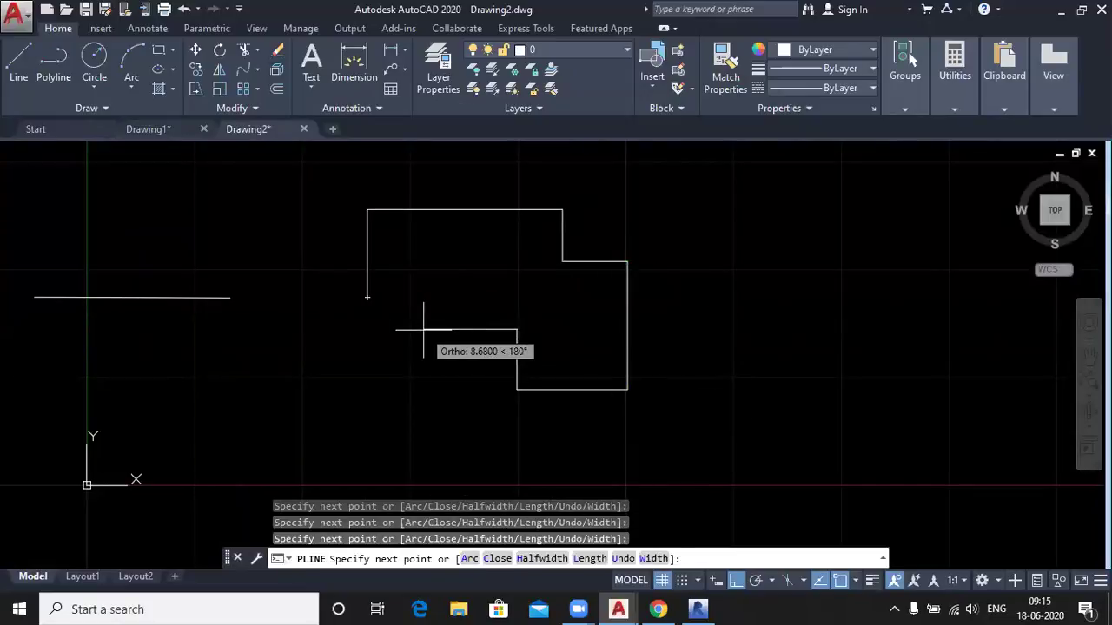
pyautogui.click(419, 331)
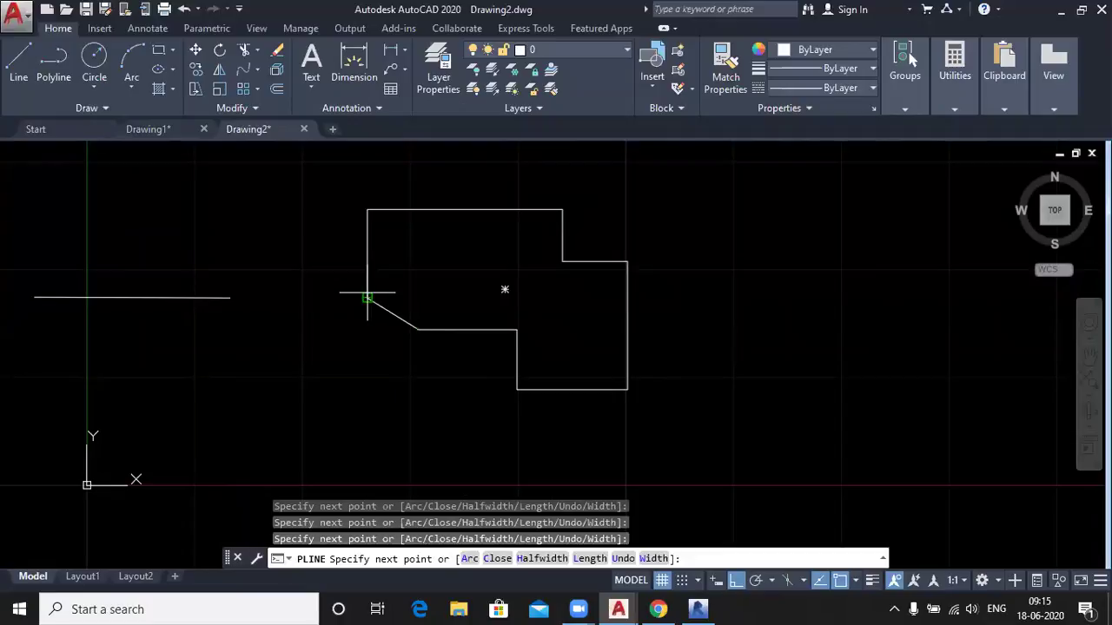
pyautogui.click(367, 296)
pyautogui.press('Return')
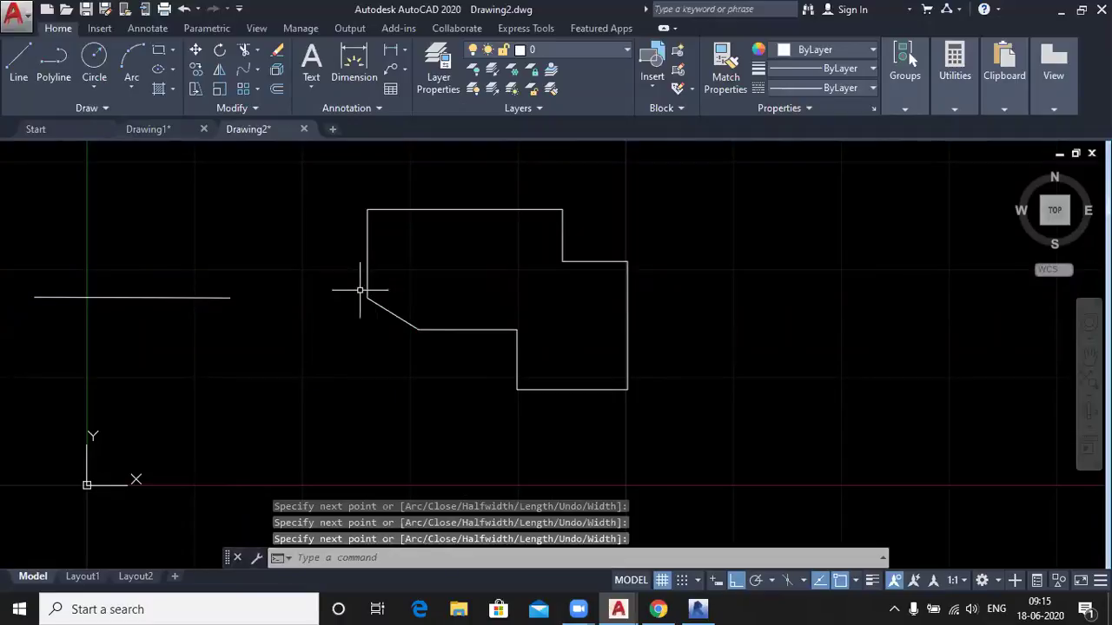
# Explode the closed stepped polyline into separate line segments
pyautogui.click(377, 210)
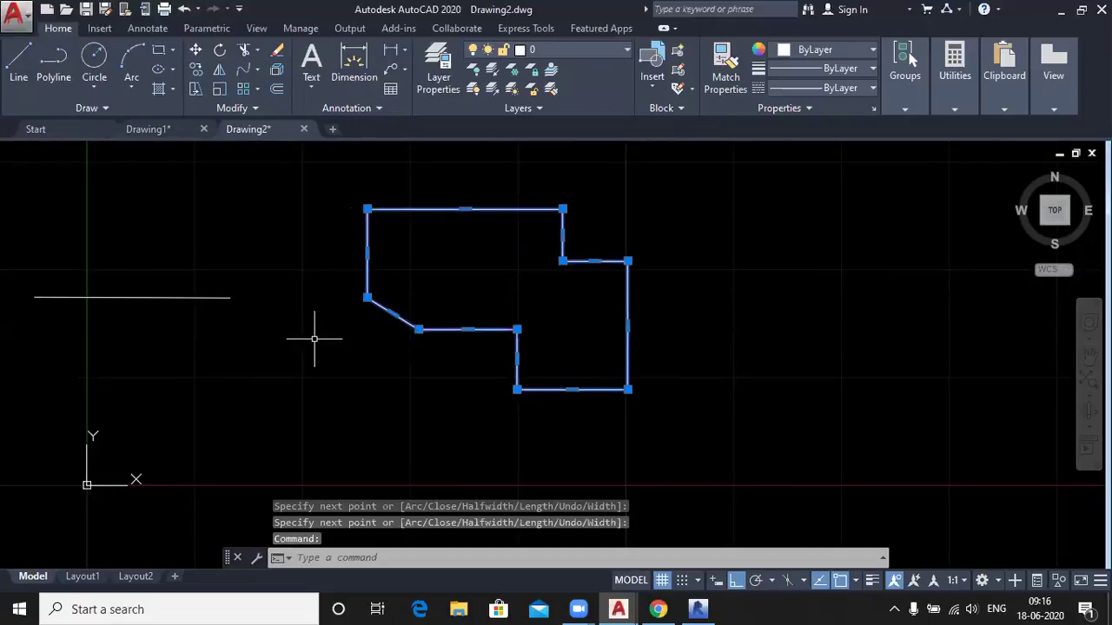
pyautogui.press('Escape')
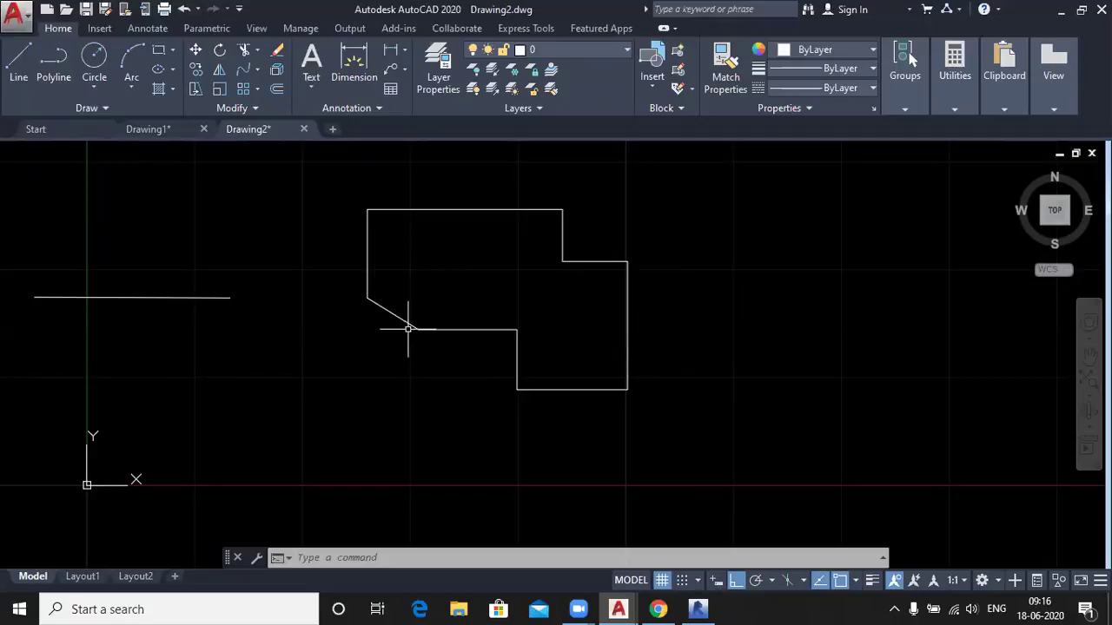
pyautogui.click(273, 69)
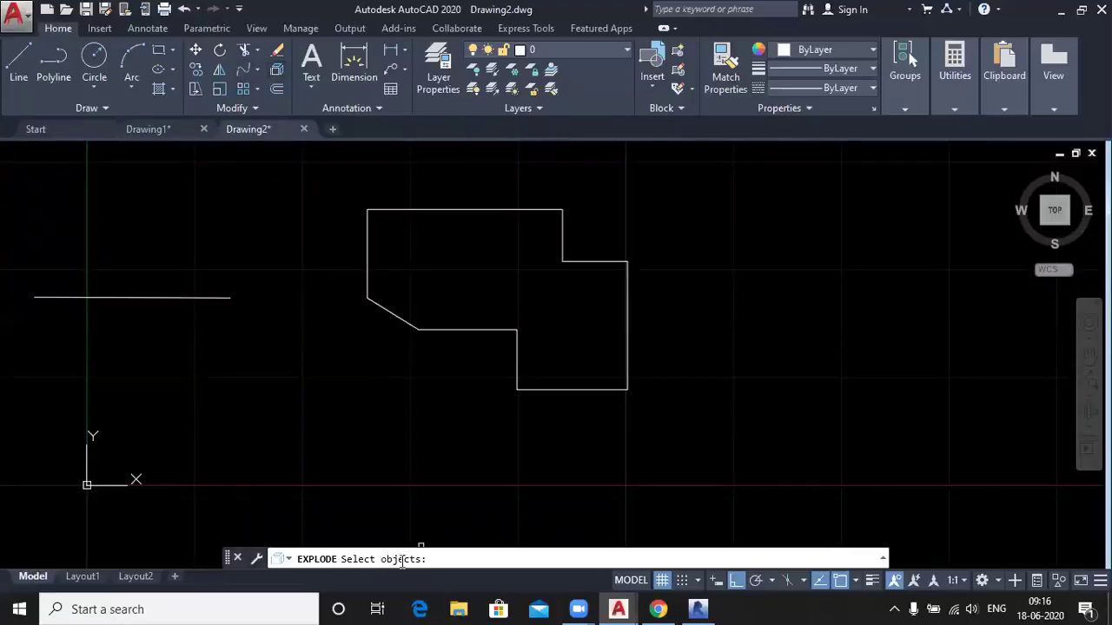
pyautogui.click(451, 209)
pyautogui.press('Return')
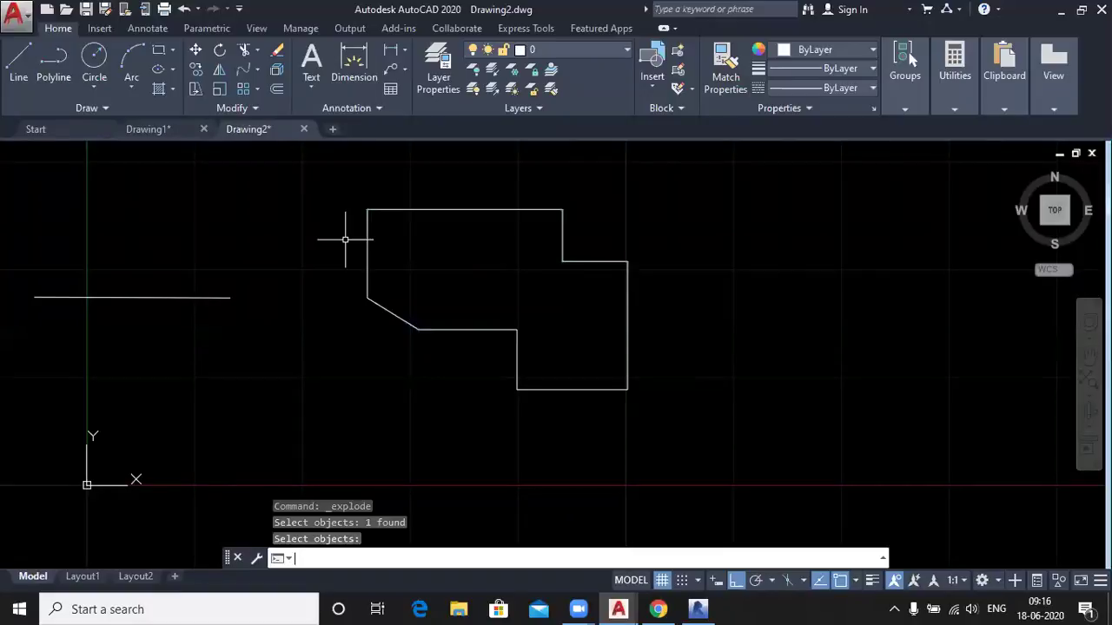
pyautogui.press('Return')
# Select the segments of the exploded outline one by one to check that they are separate objects, and clear the selection
pyautogui.click(369, 230)
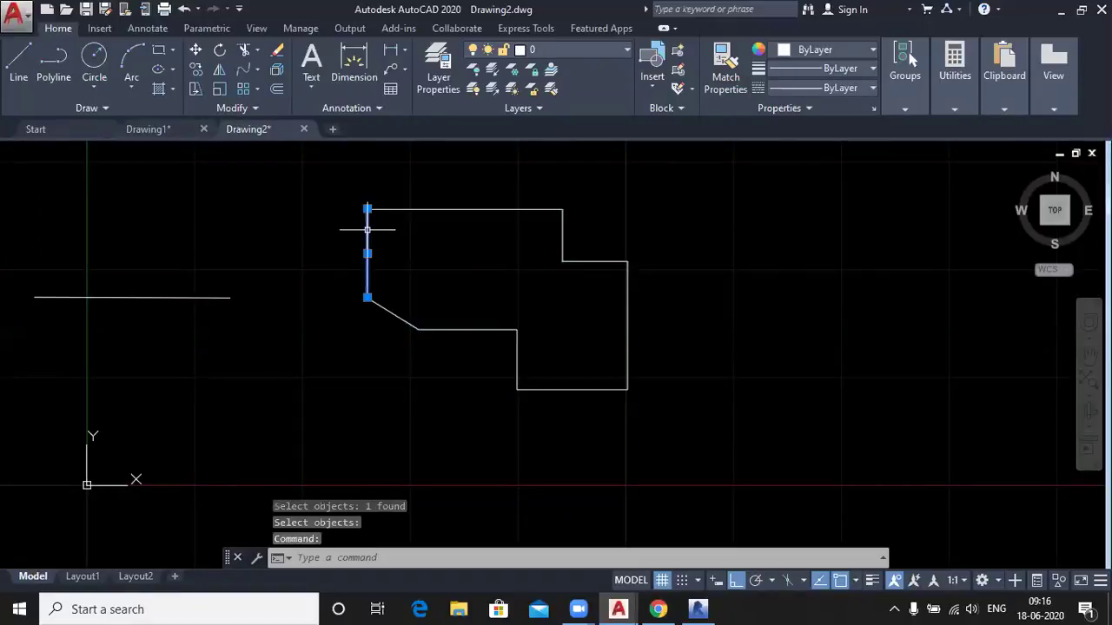
pyautogui.click(440, 207)
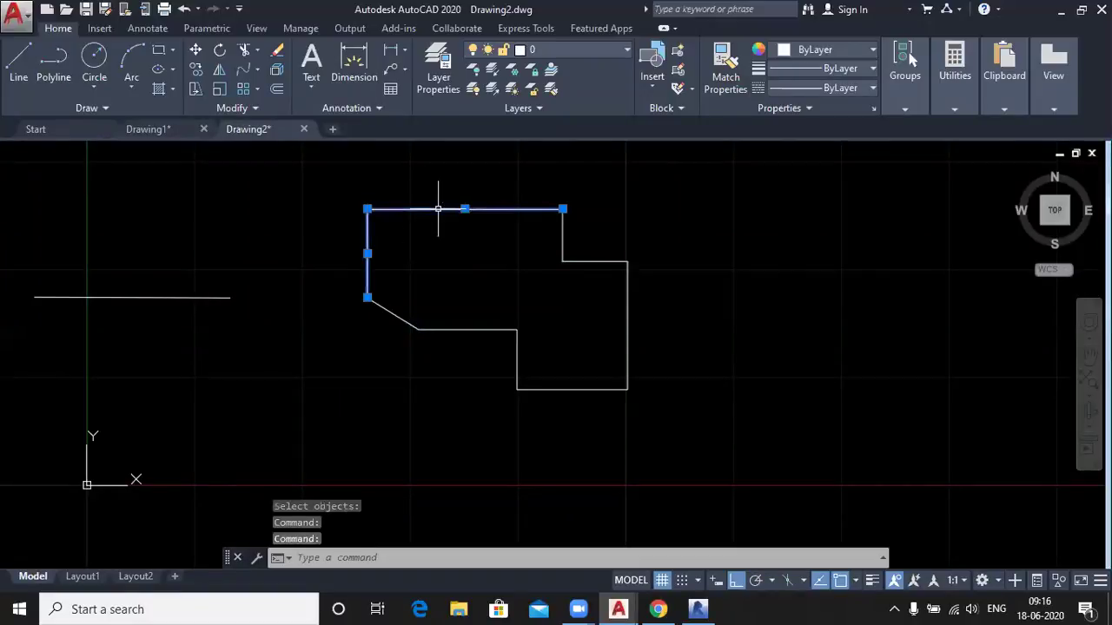
pyautogui.click(564, 228)
pyautogui.click(596, 261)
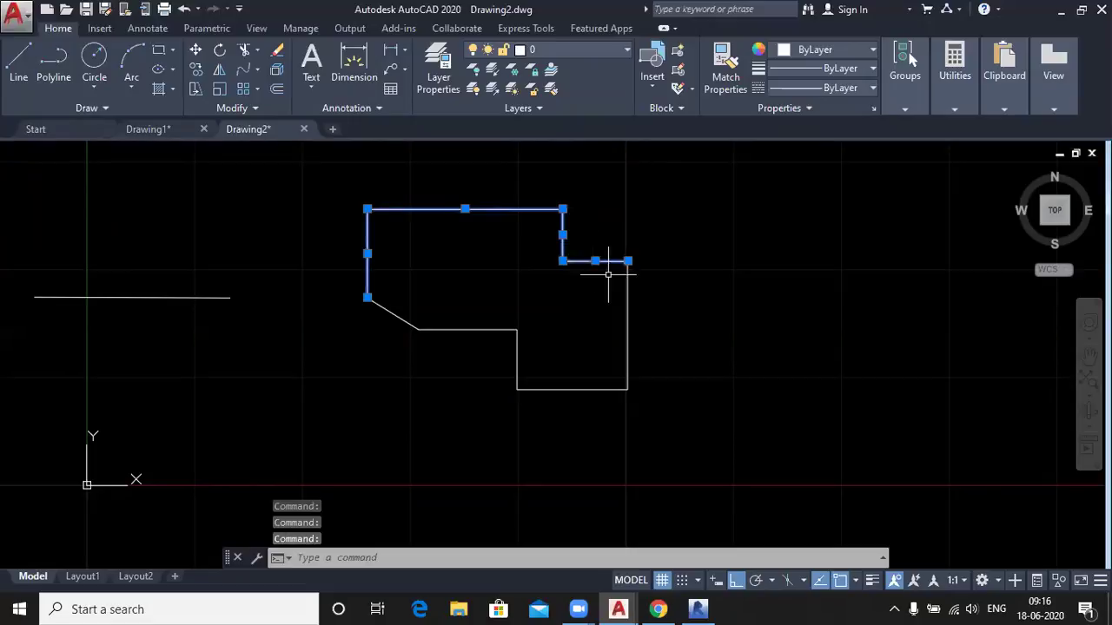
pyautogui.click(627, 308)
pyautogui.click(598, 387)
pyautogui.press('Escape')
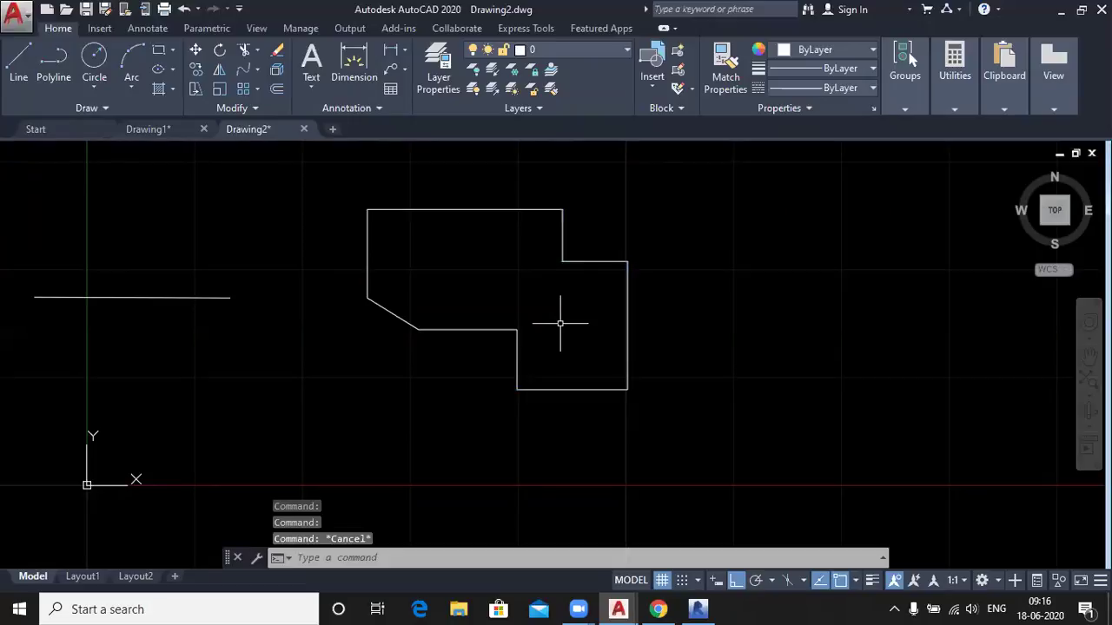
# Delete the slanted segment of the exploded outline
pyautogui.click(388, 309)
pyautogui.press('Delete')
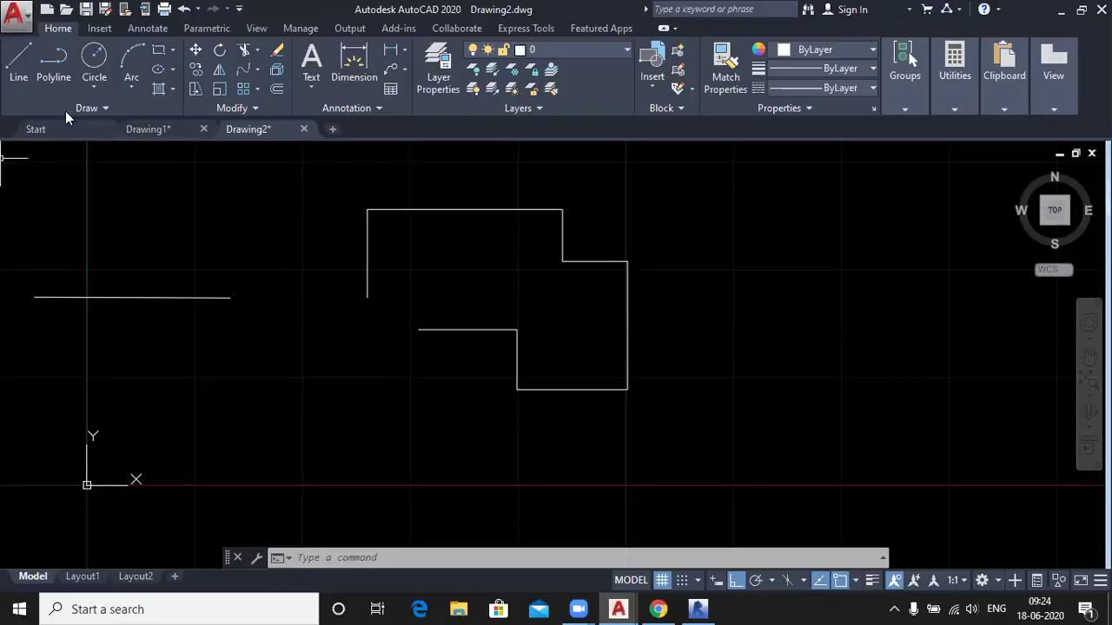
# Draw a circle above the remaining single line
pyautogui.click(93, 57)
pyautogui.moveTo(303, 365); pyautogui.dragTo(388, 417, button='middle')
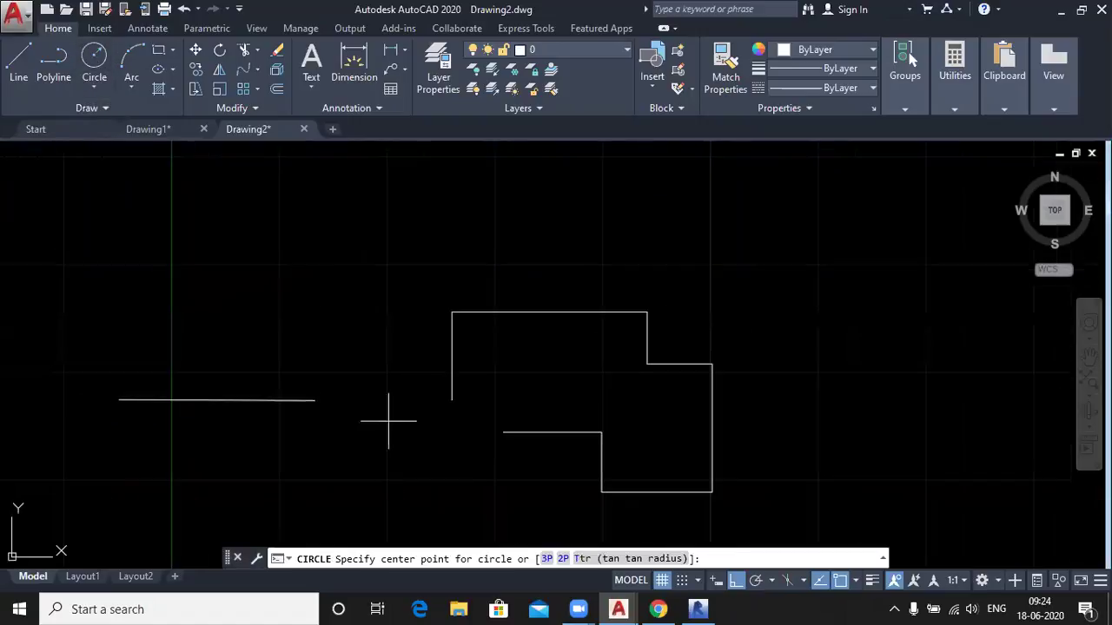
pyautogui.click(280, 231)
pyautogui.click(326, 266)
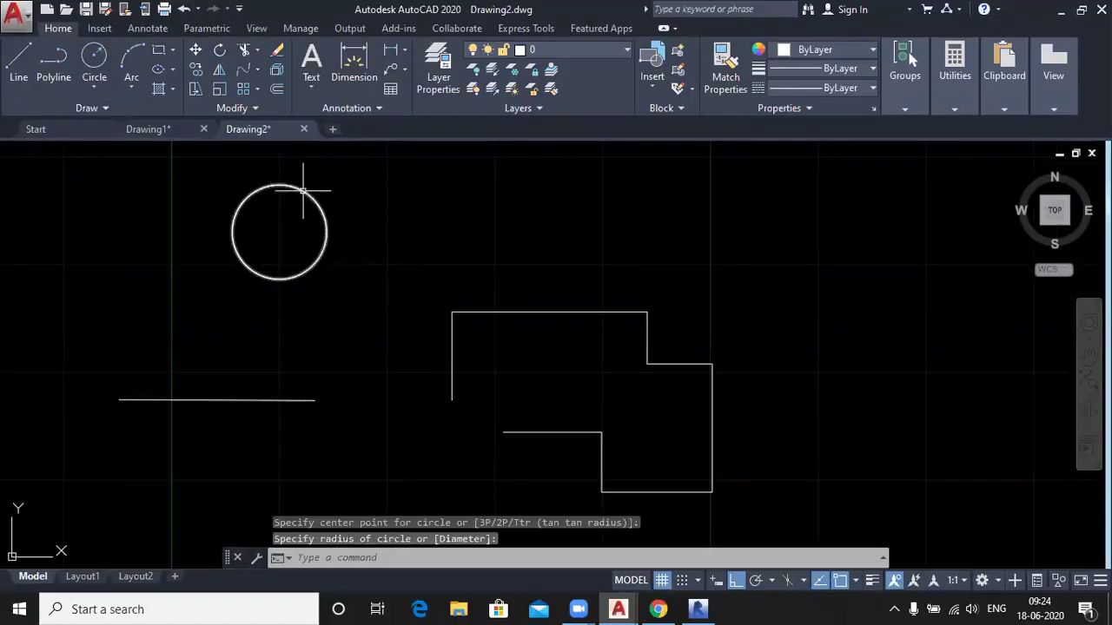
# Try to explode the circle, both by picking it during the Explode command and by selecting it beforehand
pyautogui.scroll(4, 300, 186)
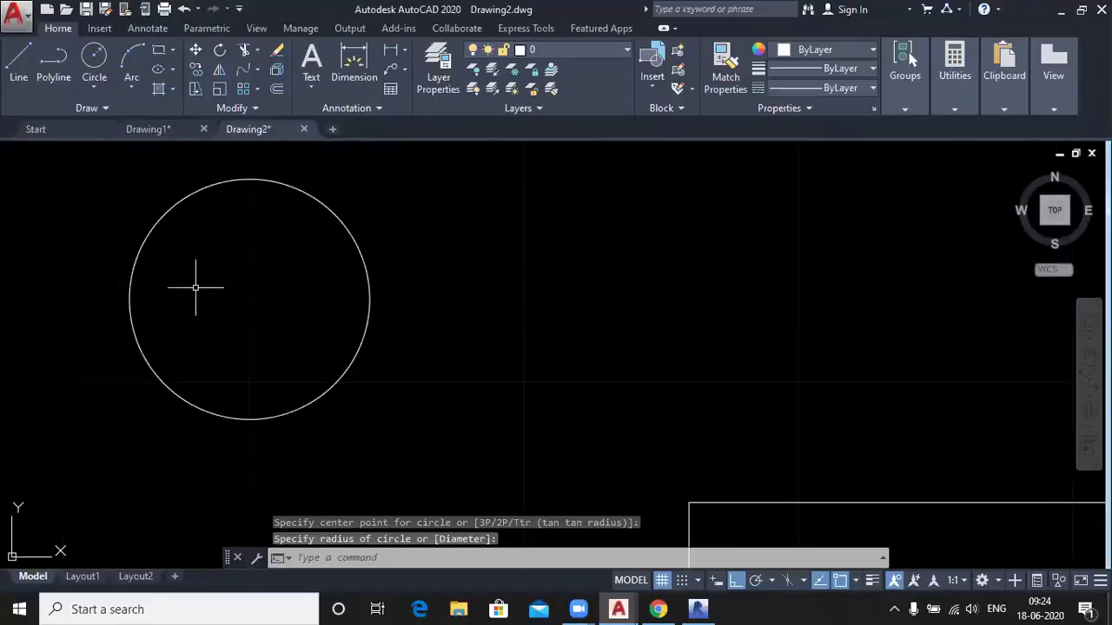
pyautogui.click(274, 69)
pyautogui.click(276, 183)
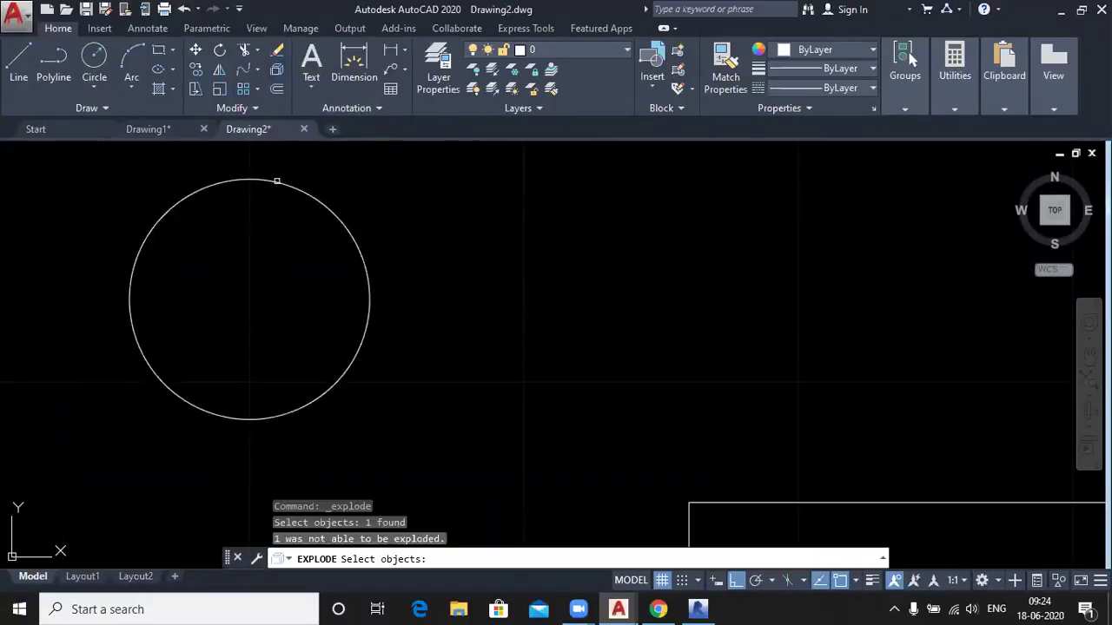
pyautogui.press('Return')
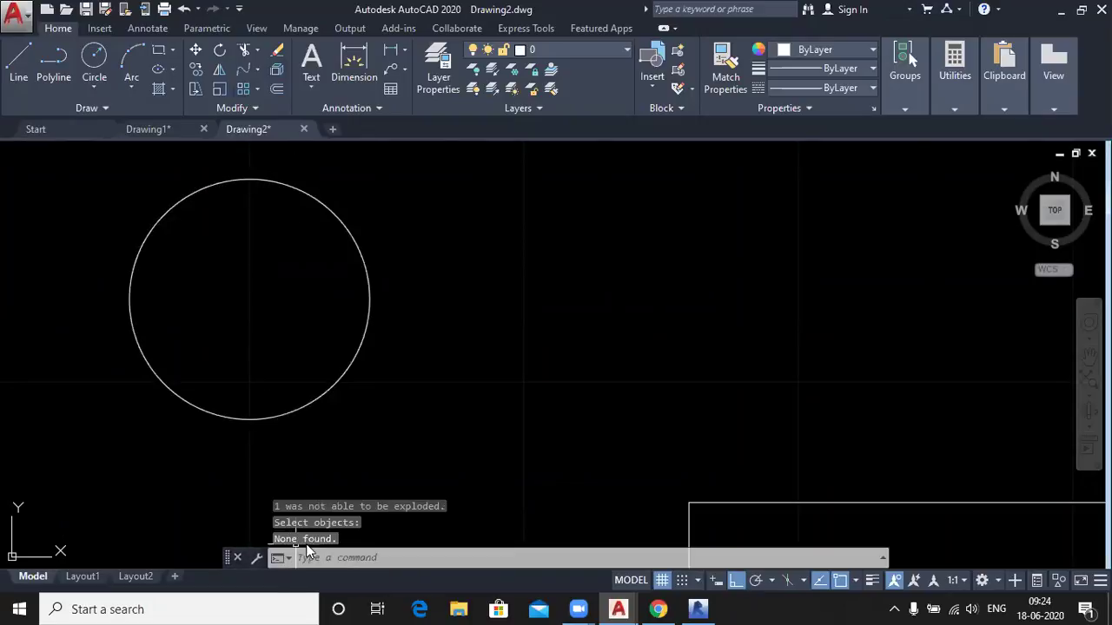
pyautogui.click(340, 372)
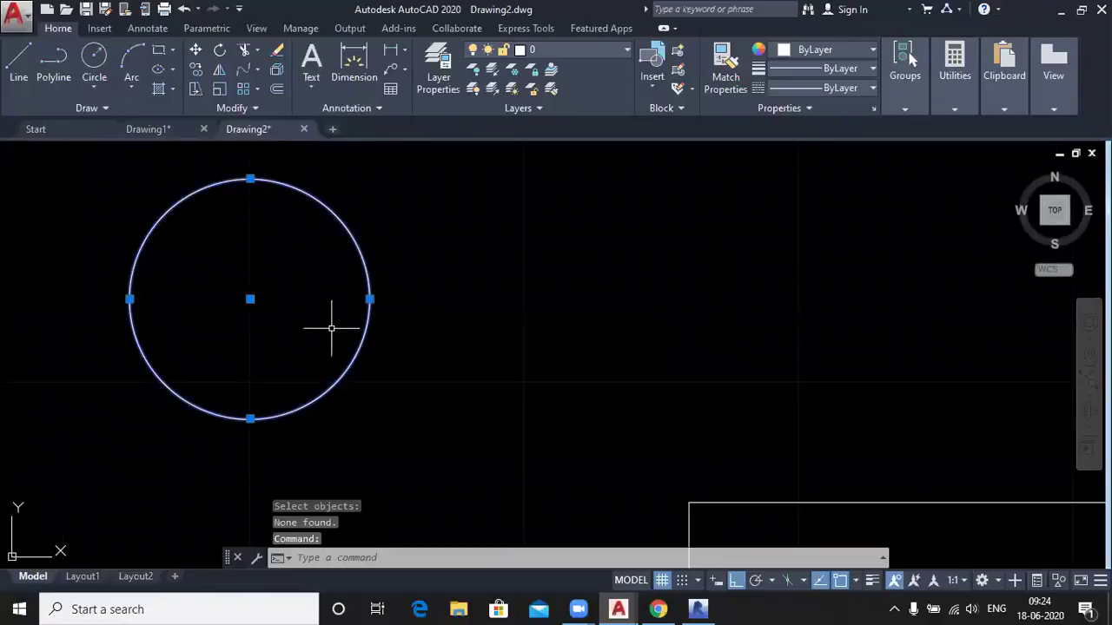
pyautogui.click(275, 69)
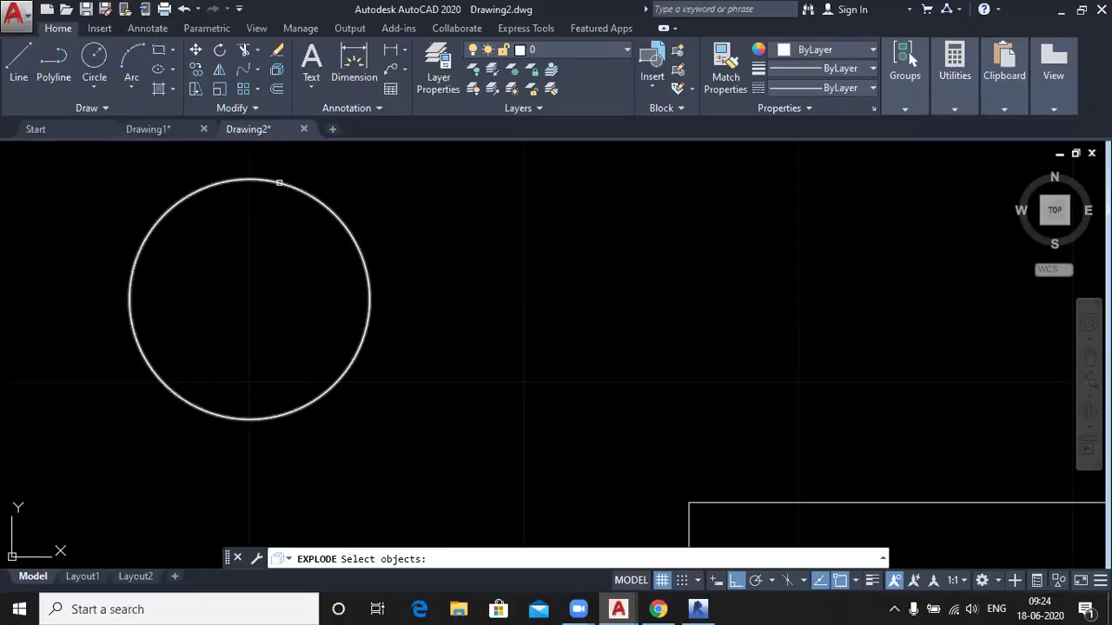
pyautogui.click(279, 182)
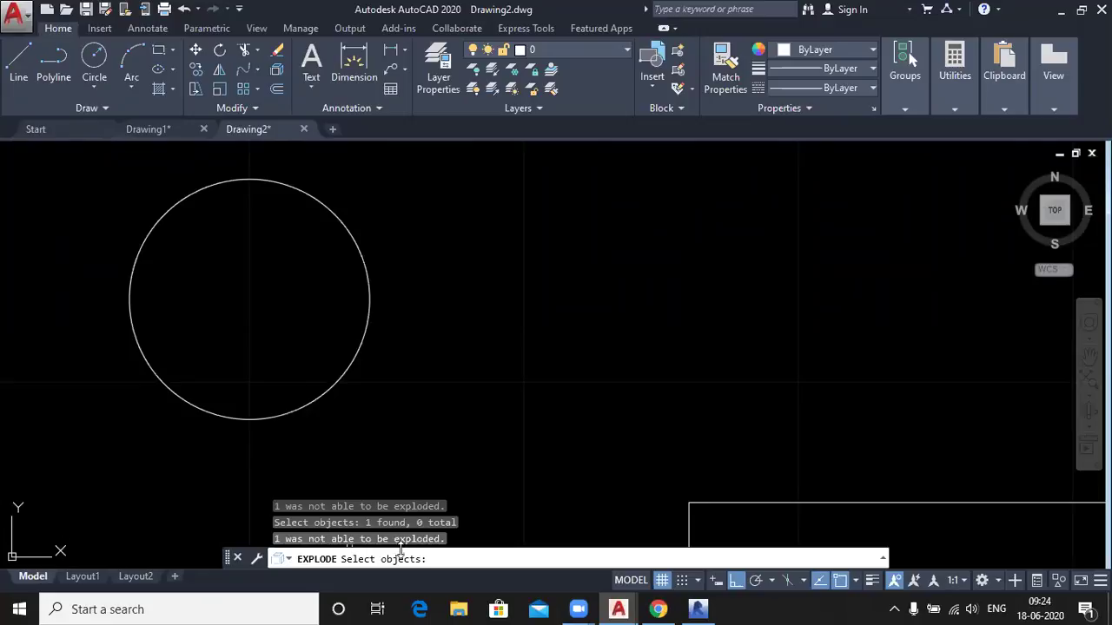
pyautogui.press('Escape')
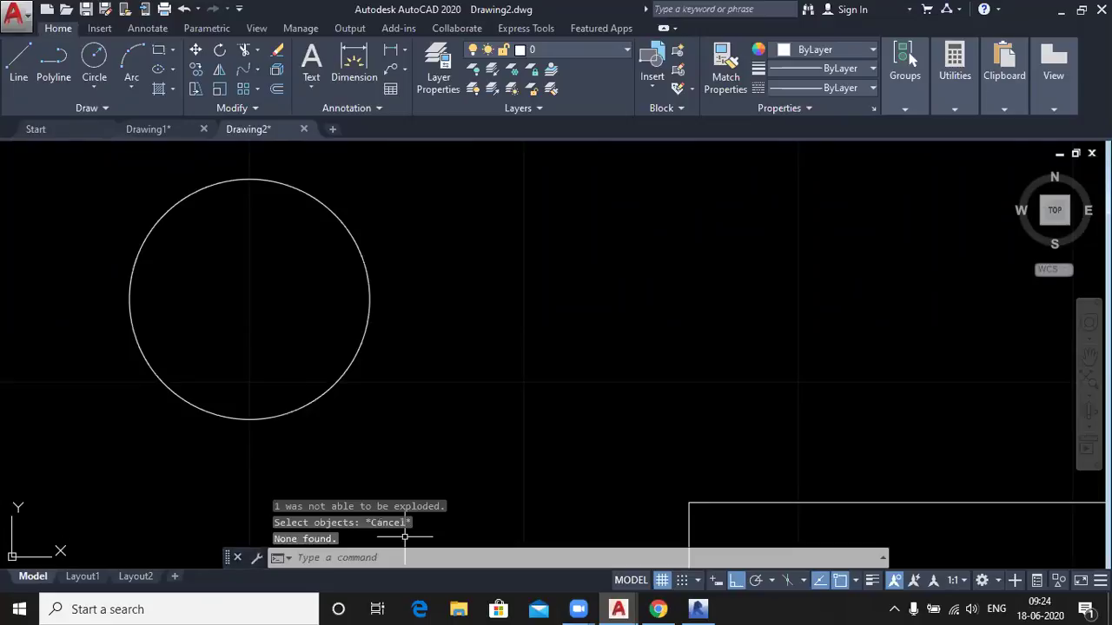
pyautogui.press('Escape')
pyautogui.press('Escape')
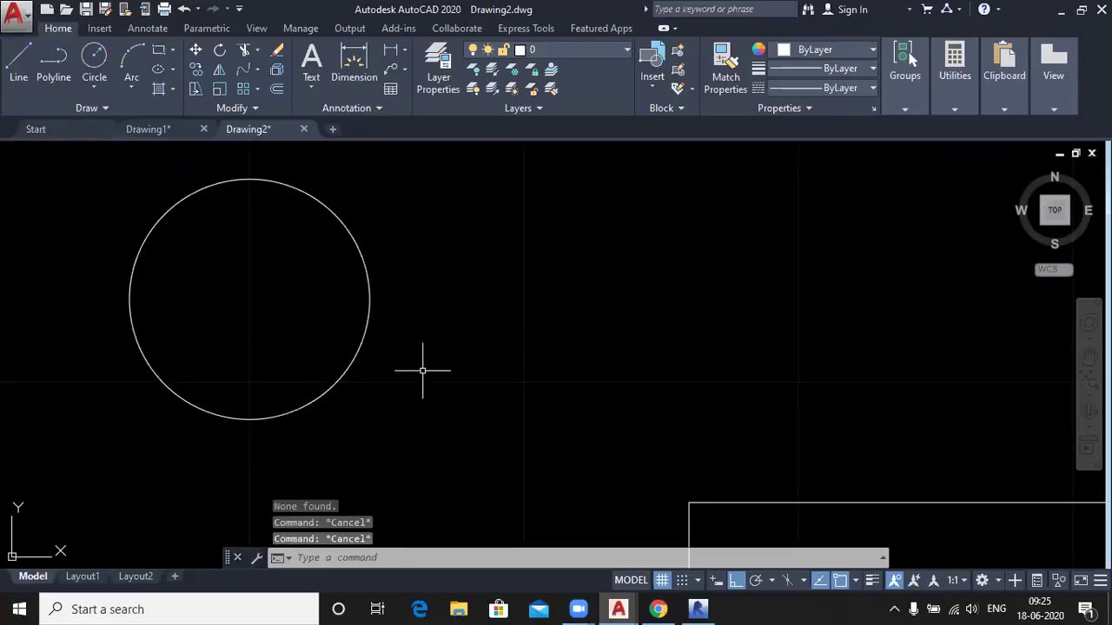
# Delete the stepped outline's segments, the circle and the single line to empty the drawing
pyautogui.scroll(-8, 397, 310)
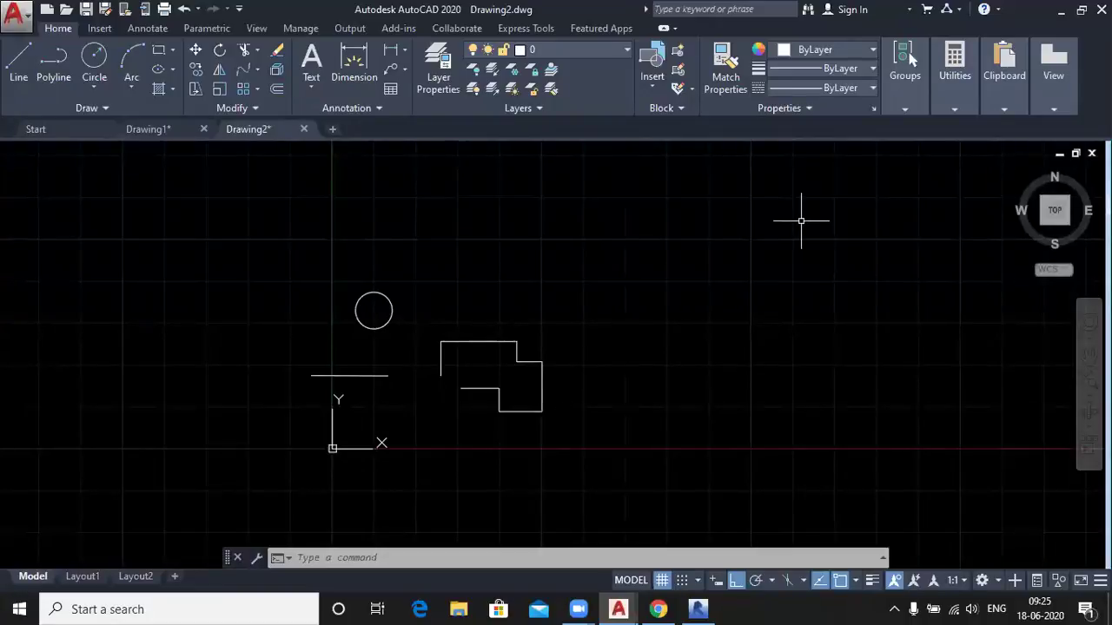
pyautogui.scroll(2, 507, 372)
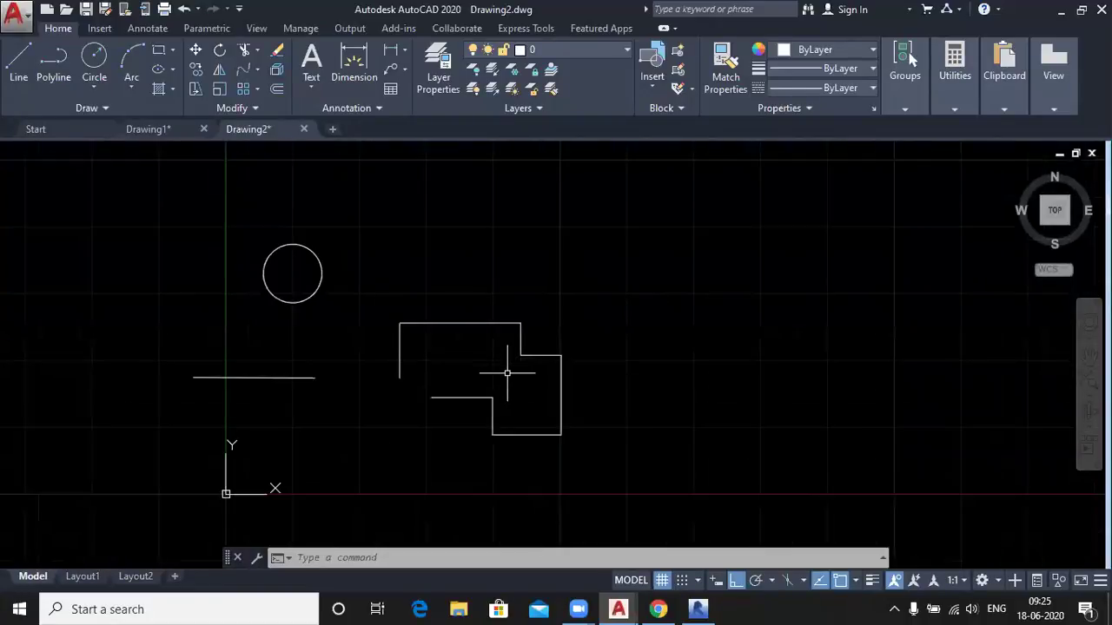
pyautogui.moveTo(505, 372); pyautogui.dragTo(472, 336, button='middle')
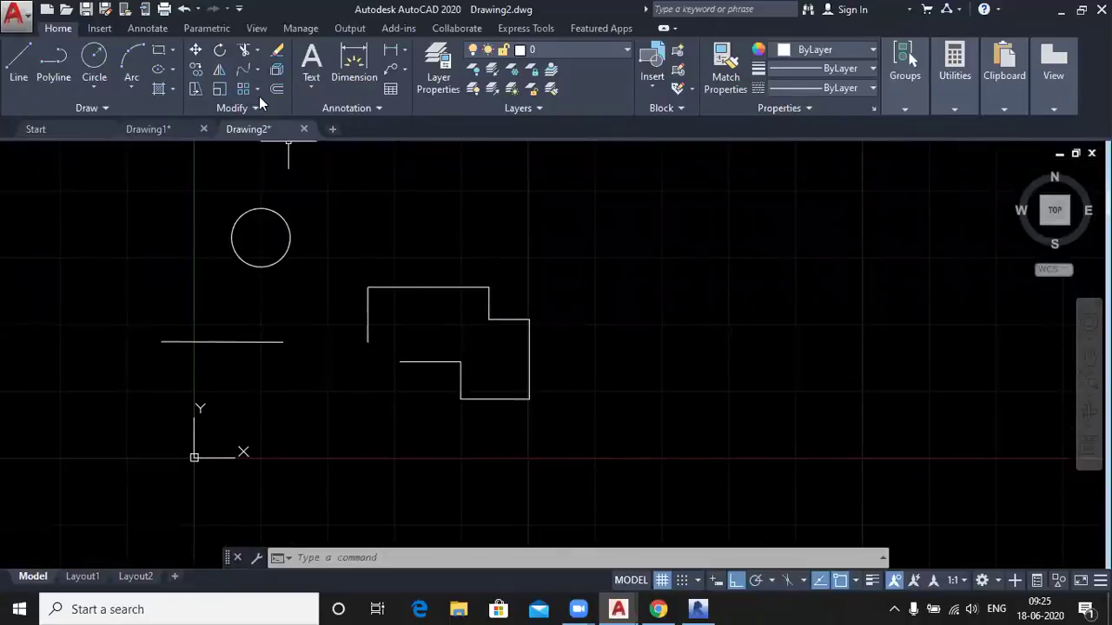
pyautogui.click(340, 265)
pyautogui.click(603, 448)
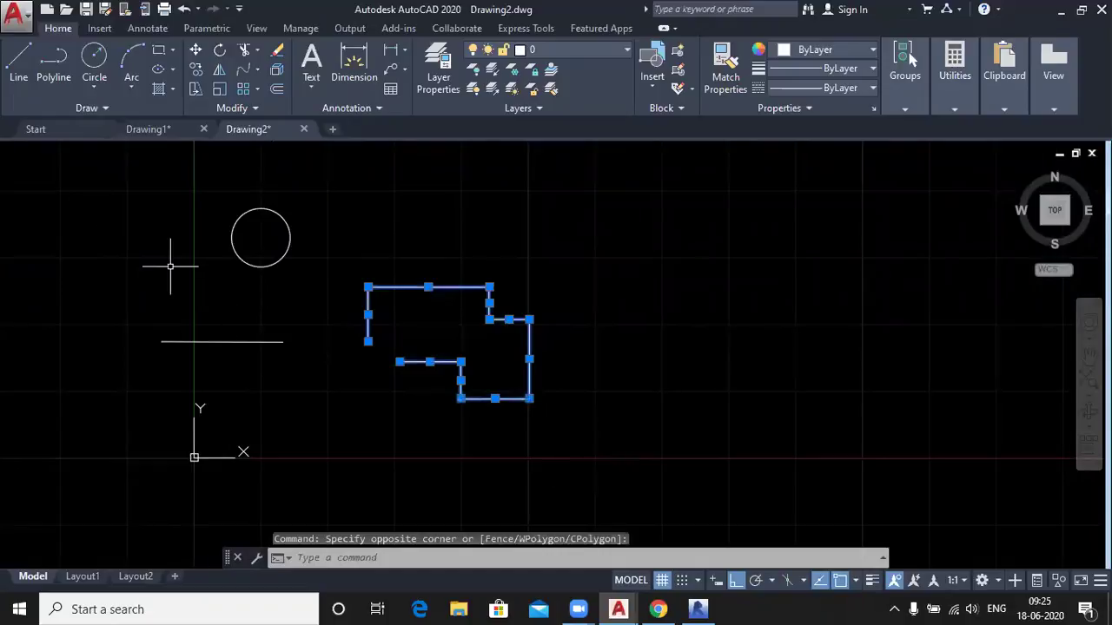
pyautogui.click(95, 186)
pyautogui.click(92, 201)
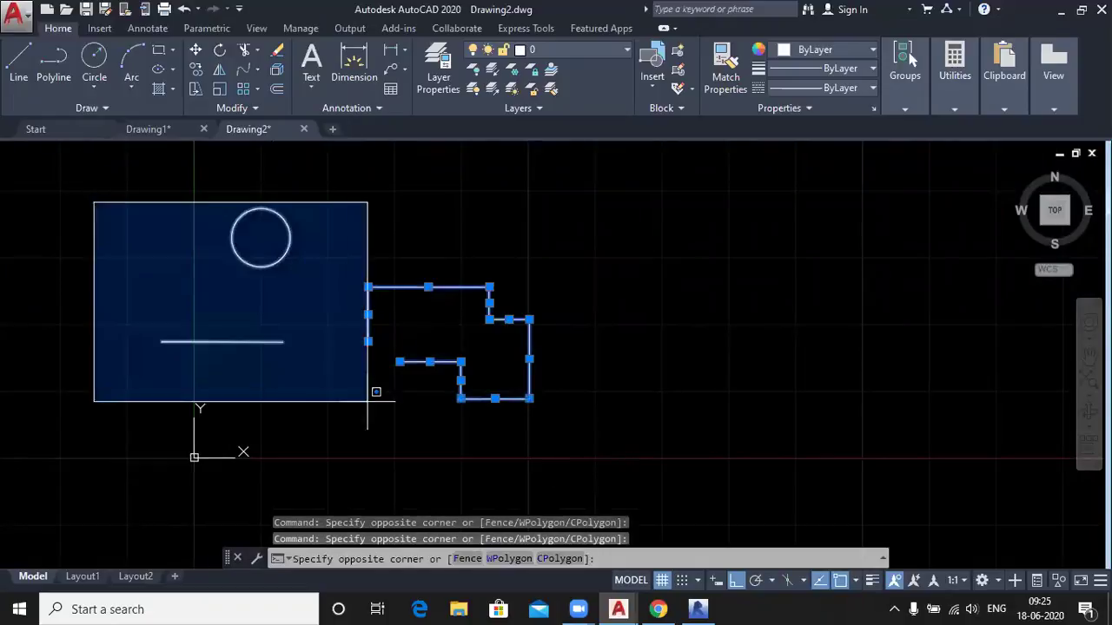
pyautogui.click(354, 402)
pyautogui.press('Delete')
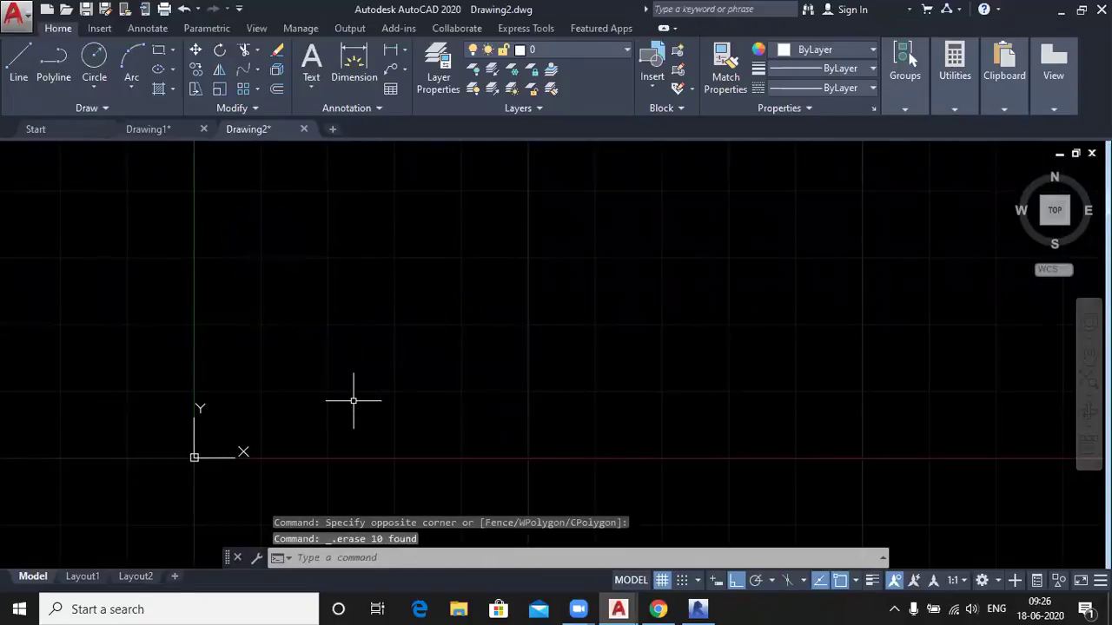
# Draw a closed rectangle from lines: 30 units down, 4 and 36 units right, up level with the start, and back to the start point
pyautogui.click(20, 70)
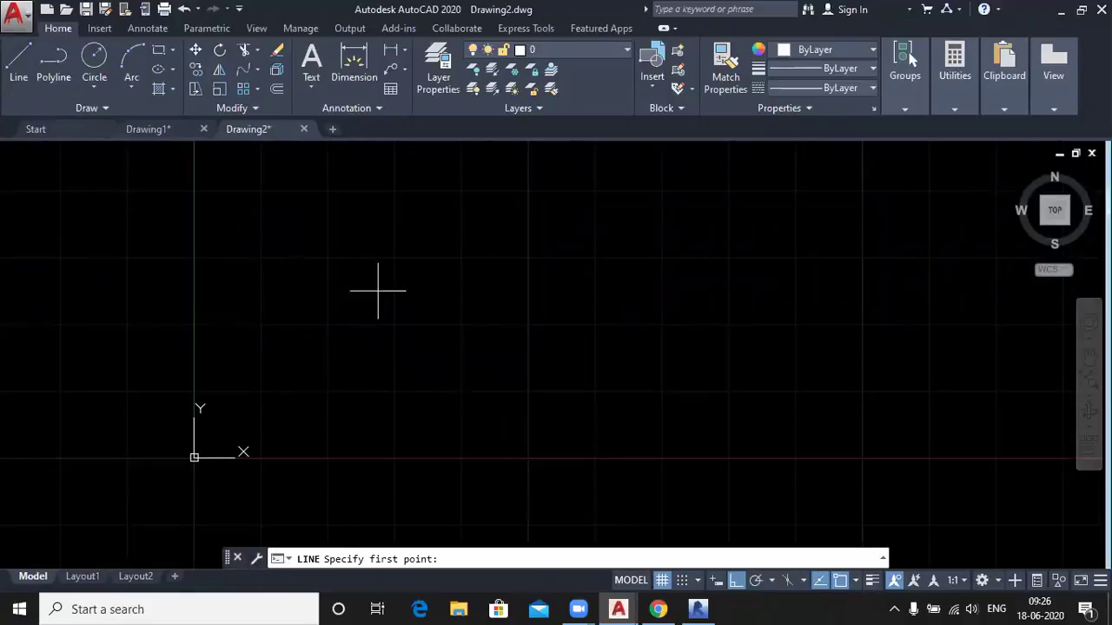
pyautogui.click(339, 188)
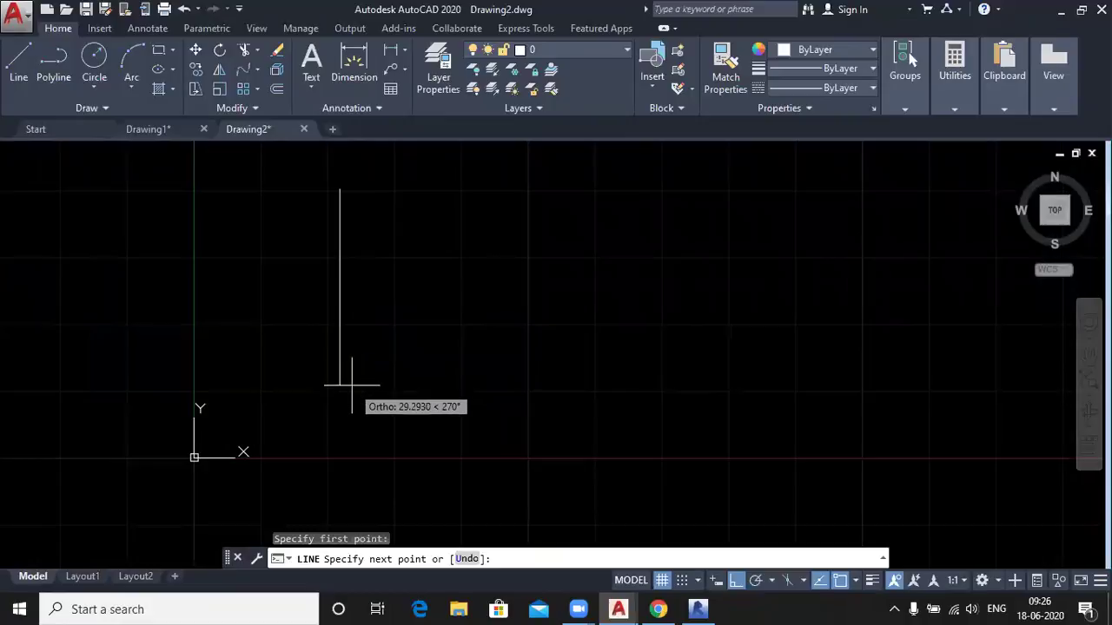
pyautogui.write('30')
pyautogui.press('Return')
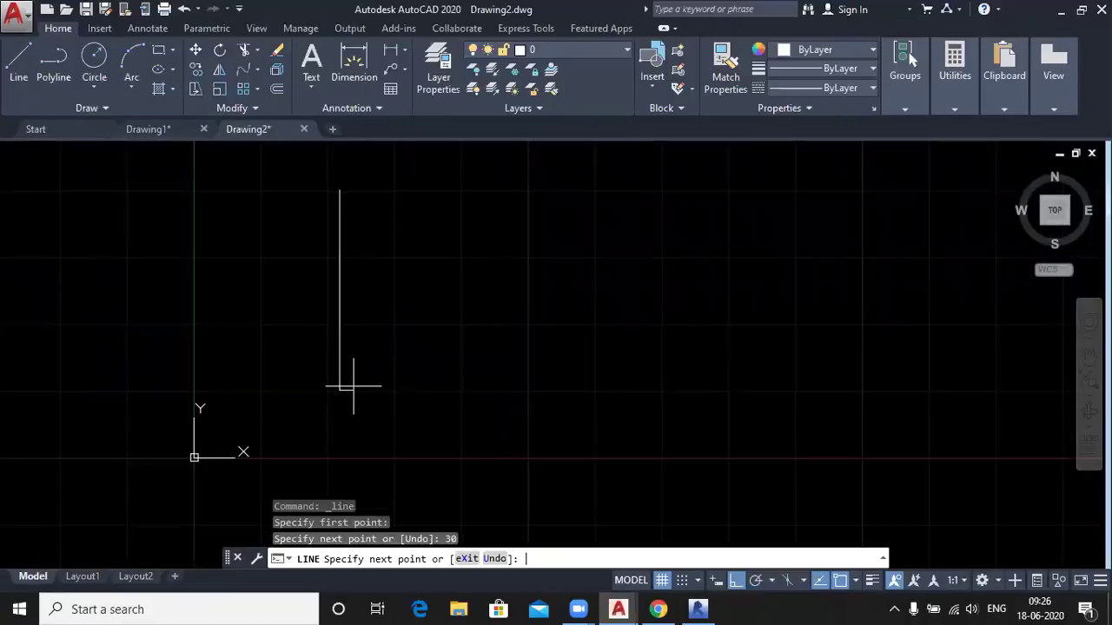
pyautogui.write('4')
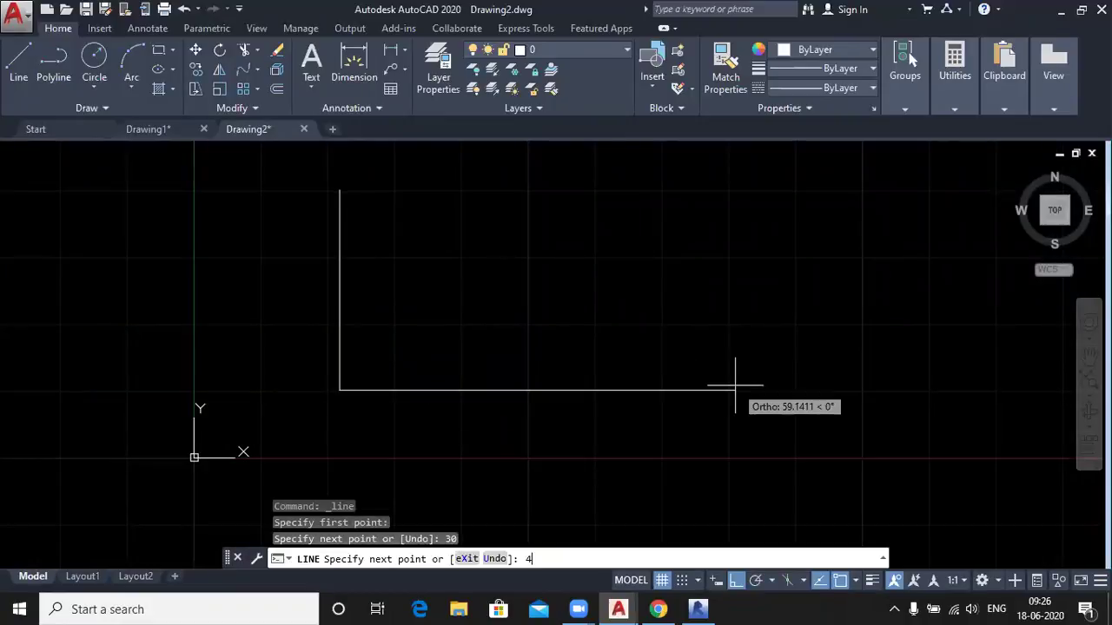
pyautogui.press('Return')
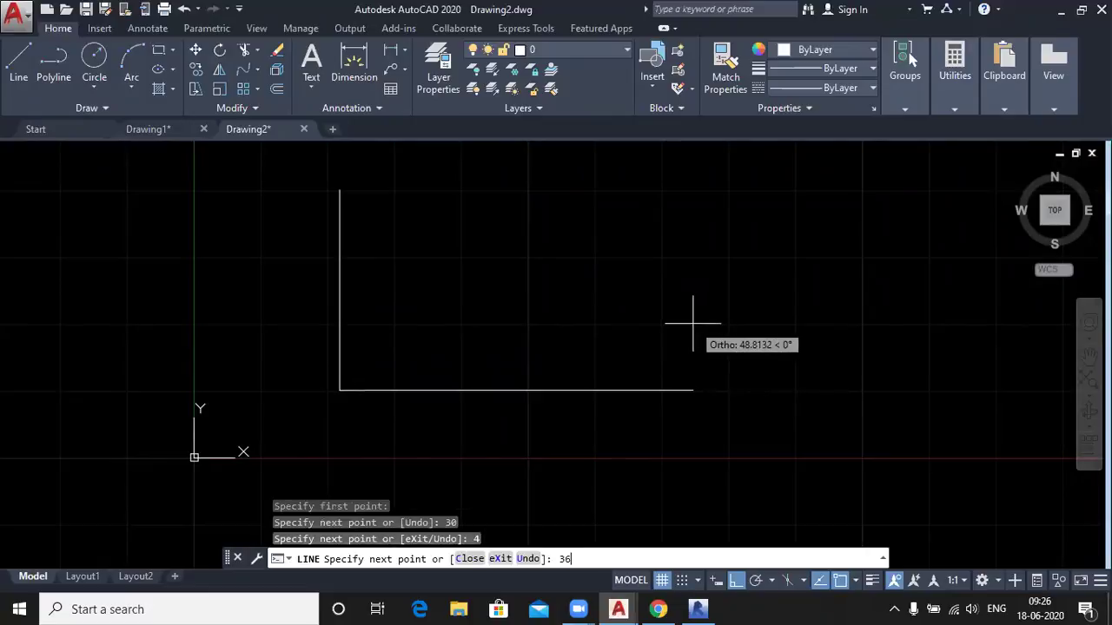
pyautogui.press('Return')
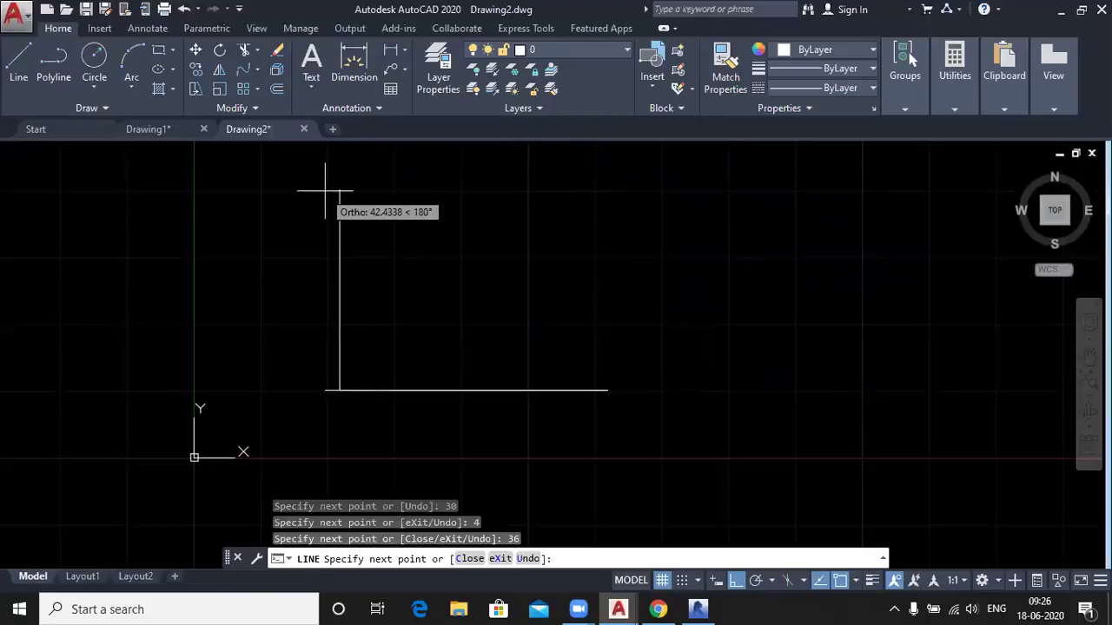
pyautogui.click(607, 189)
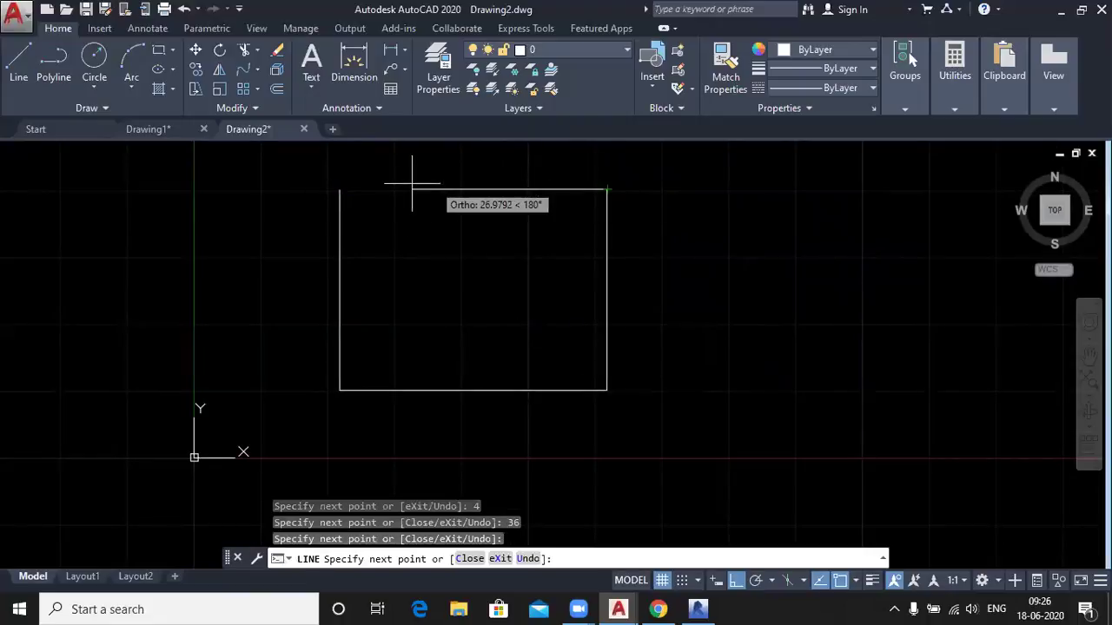
pyautogui.click(339, 189)
pyautogui.press('Return')
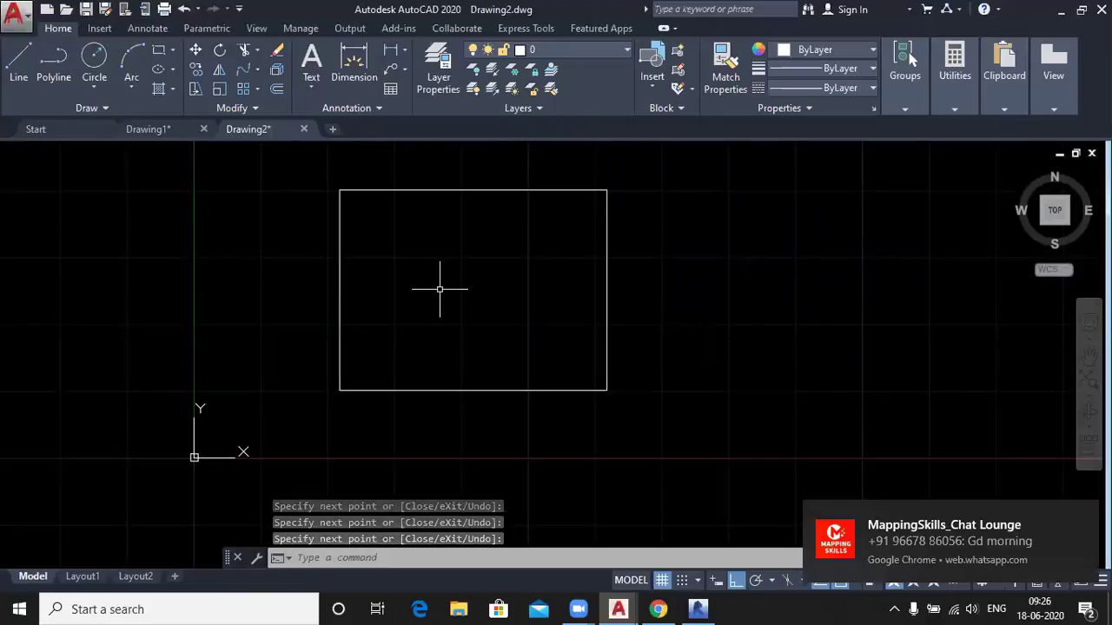
# Delete all the lines of the rectangle
pyautogui.click(296, 166)
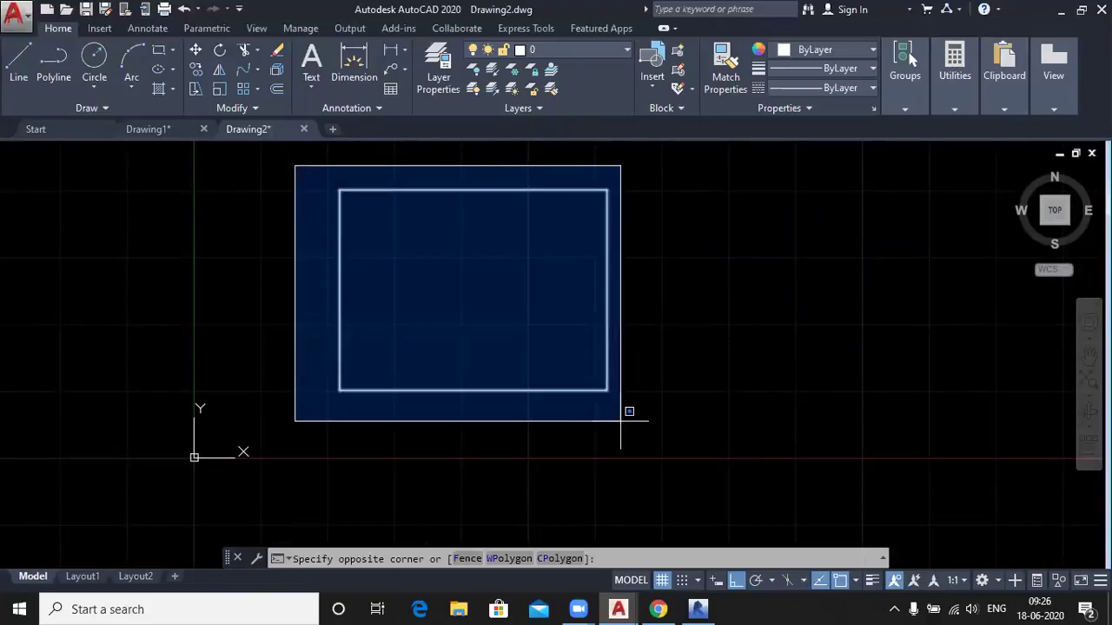
pyautogui.click(624, 422)
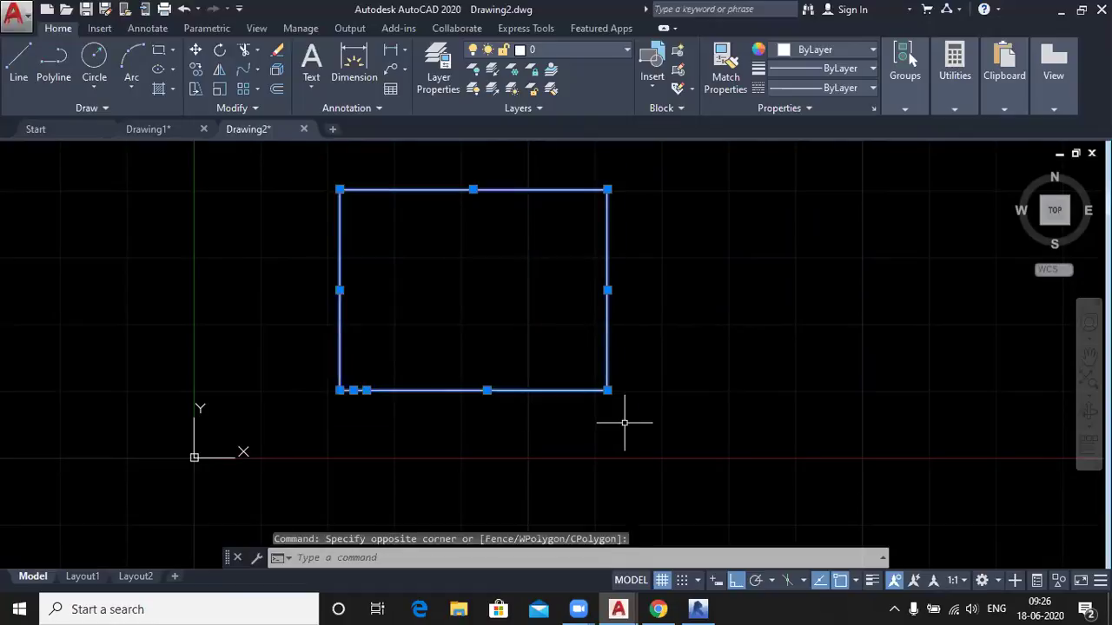
pyautogui.press('Delete')
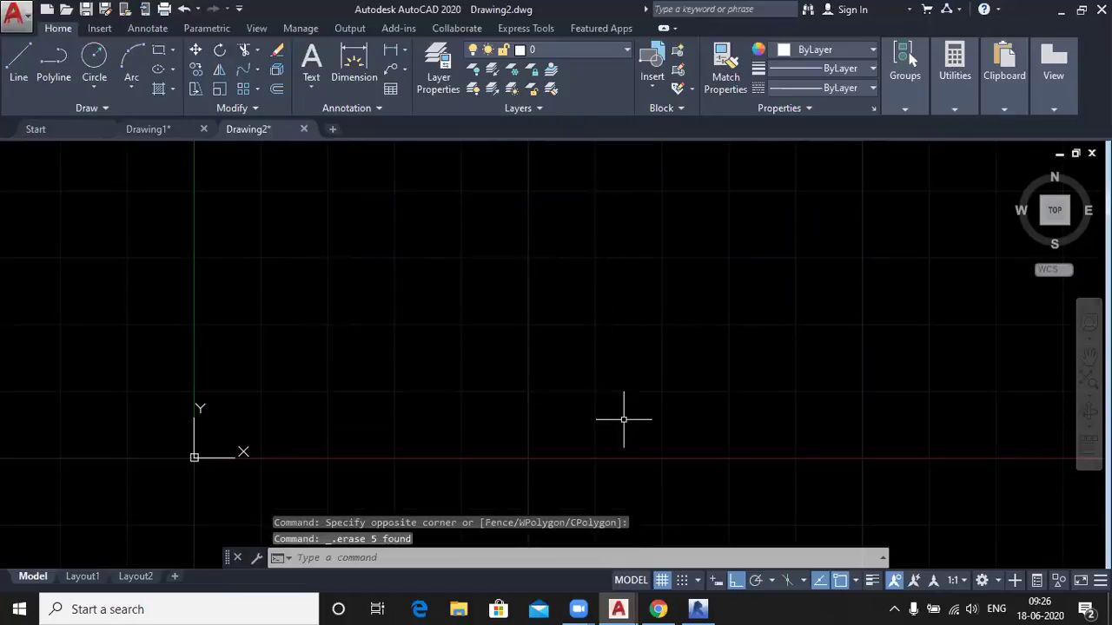
# Open the Drawing Units settings with the UN command and set the length precision to 0.00
pyautogui.click(18, 65)
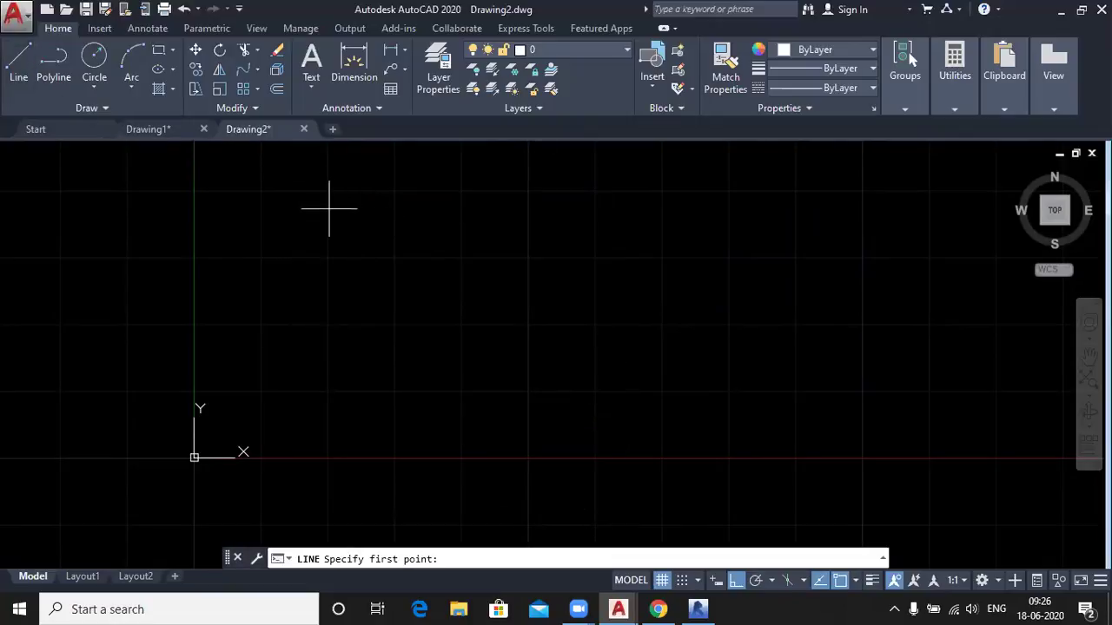
pyautogui.press('Escape')
pyautogui.write('u')
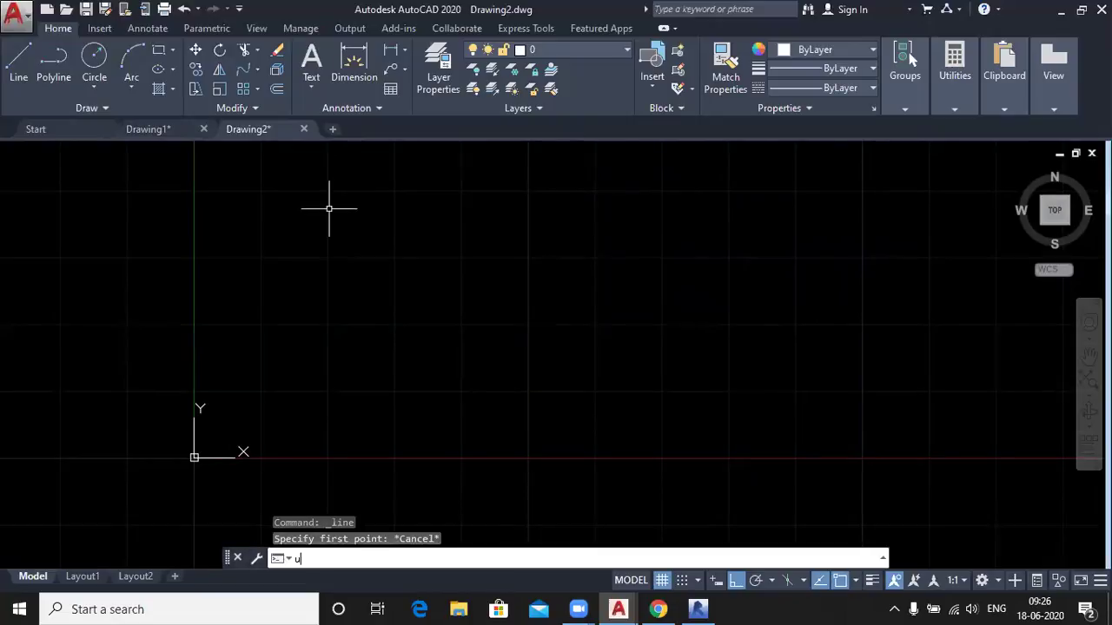
pyautogui.press('Return')
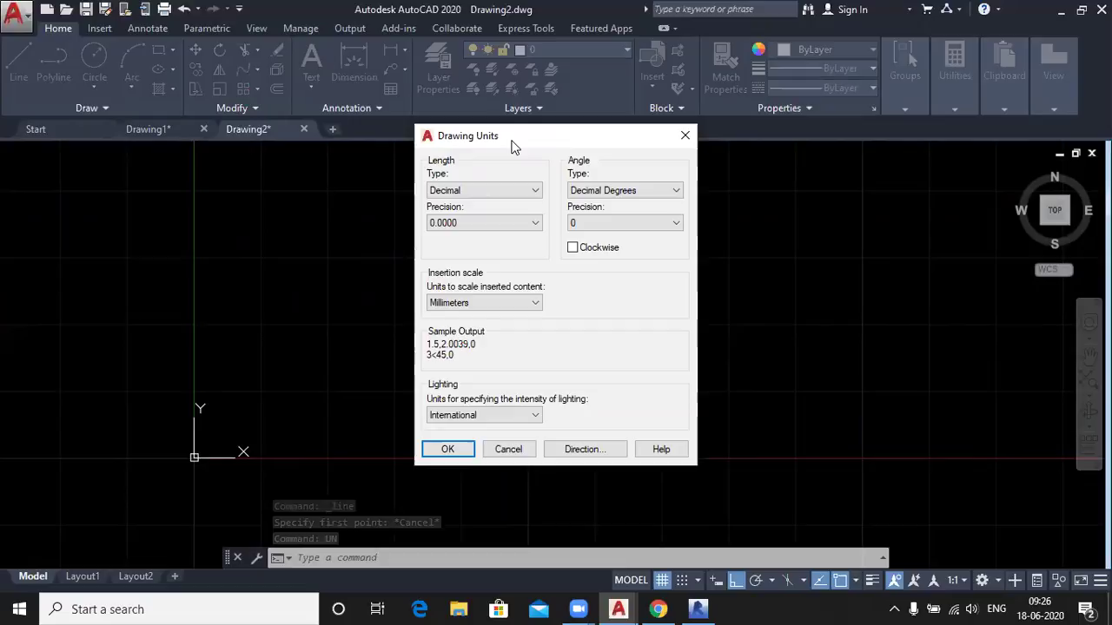
pyautogui.click(467, 224)
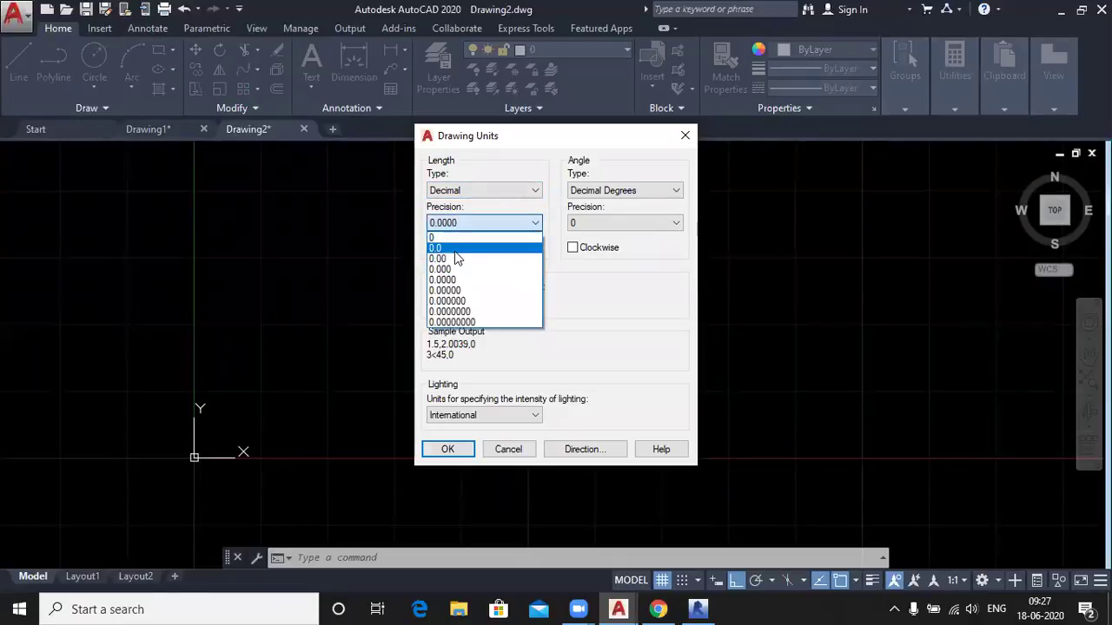
pyautogui.click(453, 258)
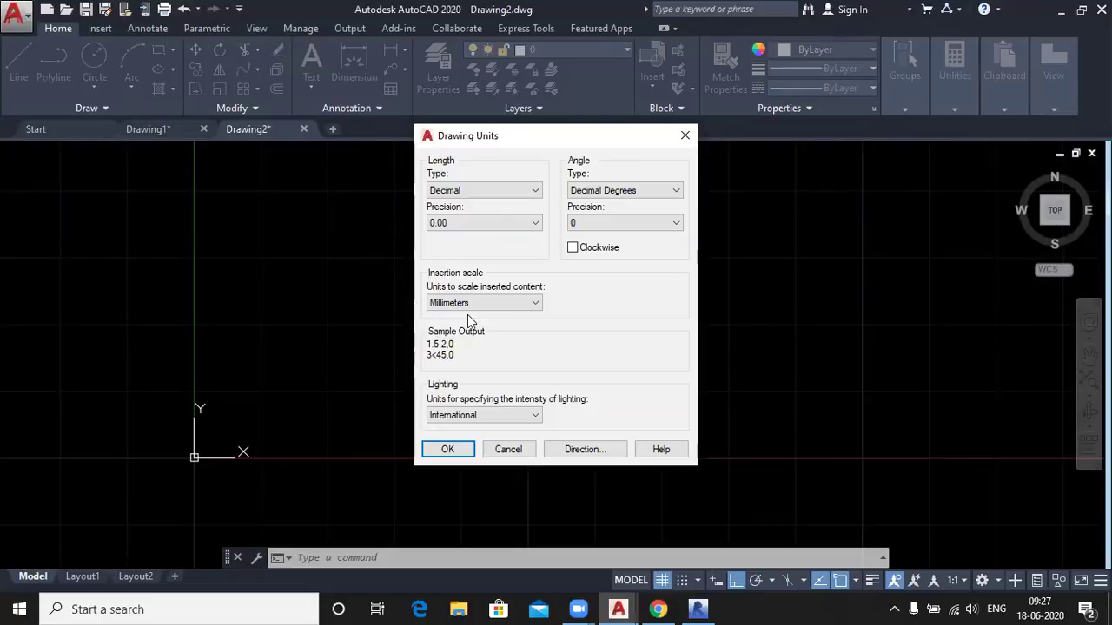
# Set the length type to Architectural with 0'-0 1/2" precision and the insertion scale to Inches, and apply the drawing units
pyautogui.click(509, 190)
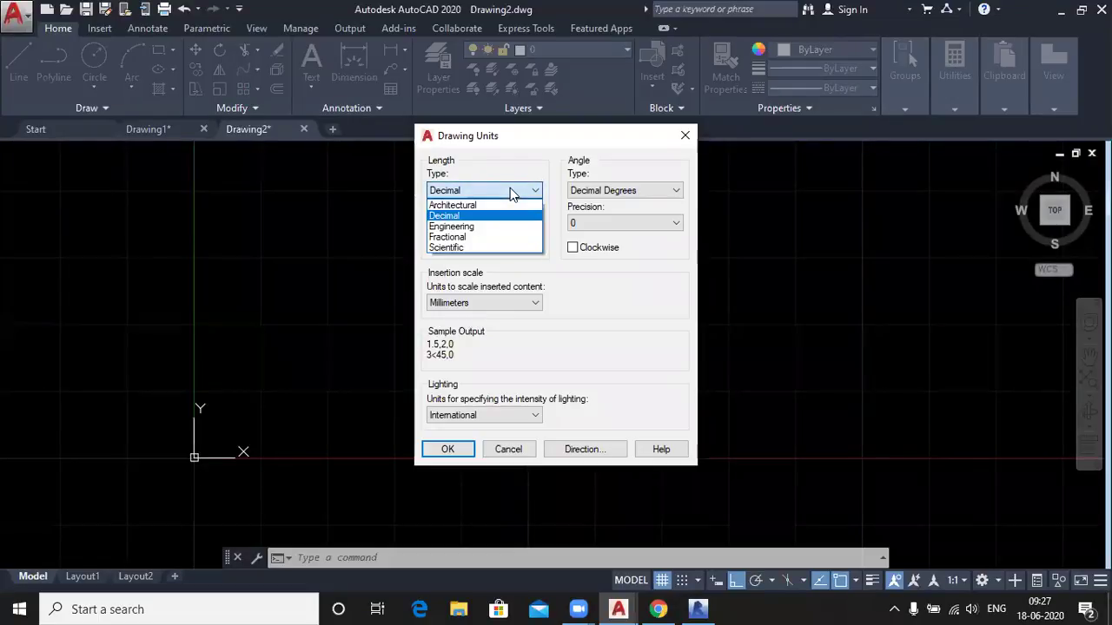
pyautogui.click(465, 206)
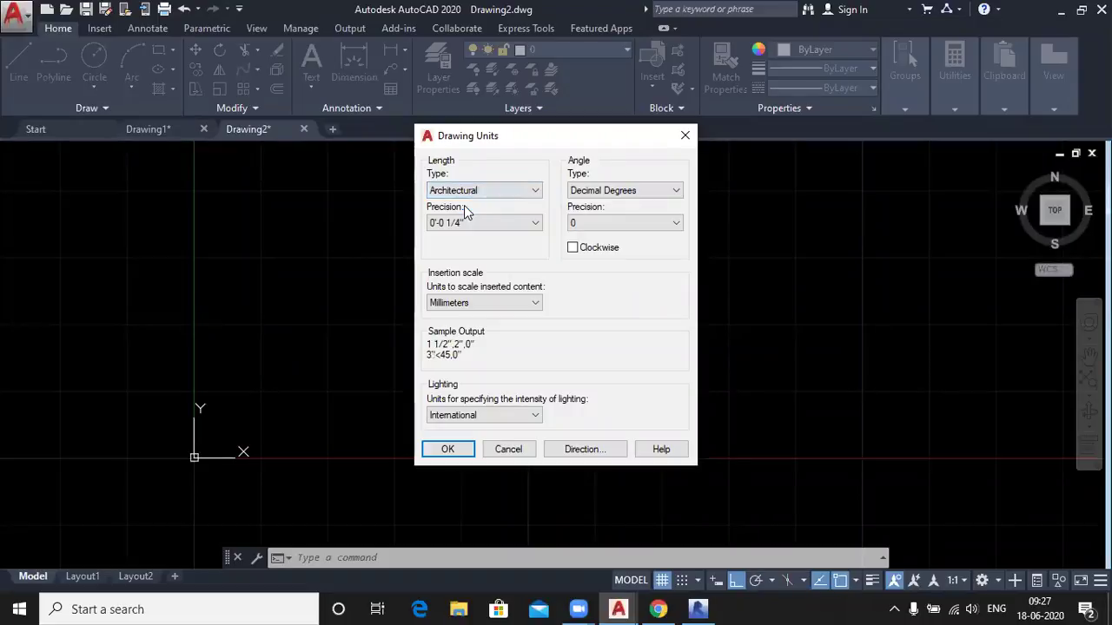
pyautogui.click(454, 298)
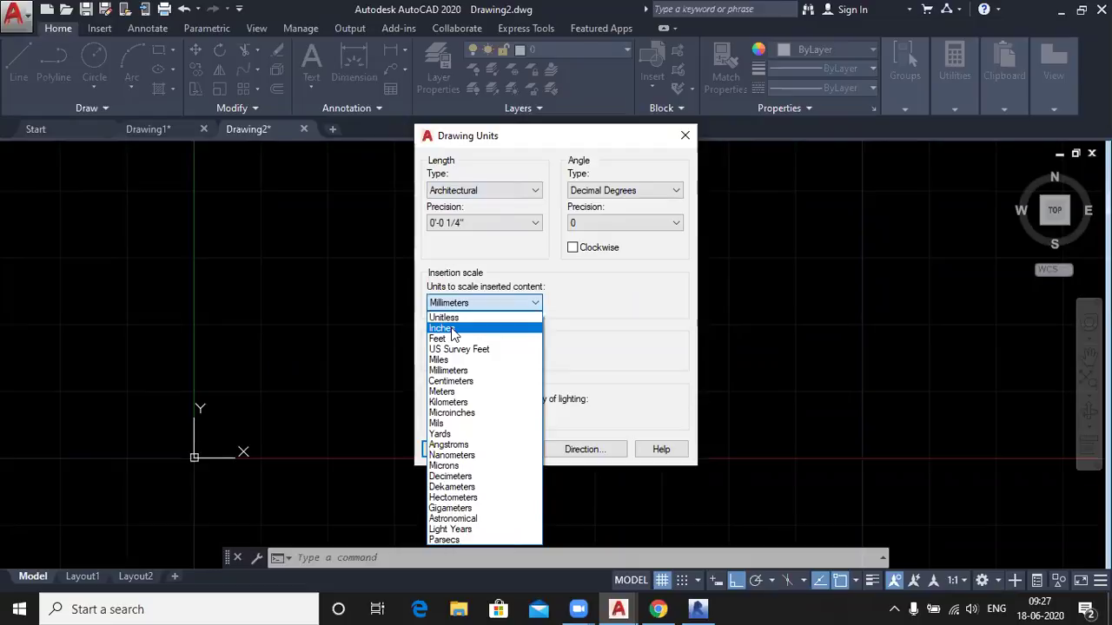
pyautogui.click(457, 327)
pyautogui.click(486, 223)
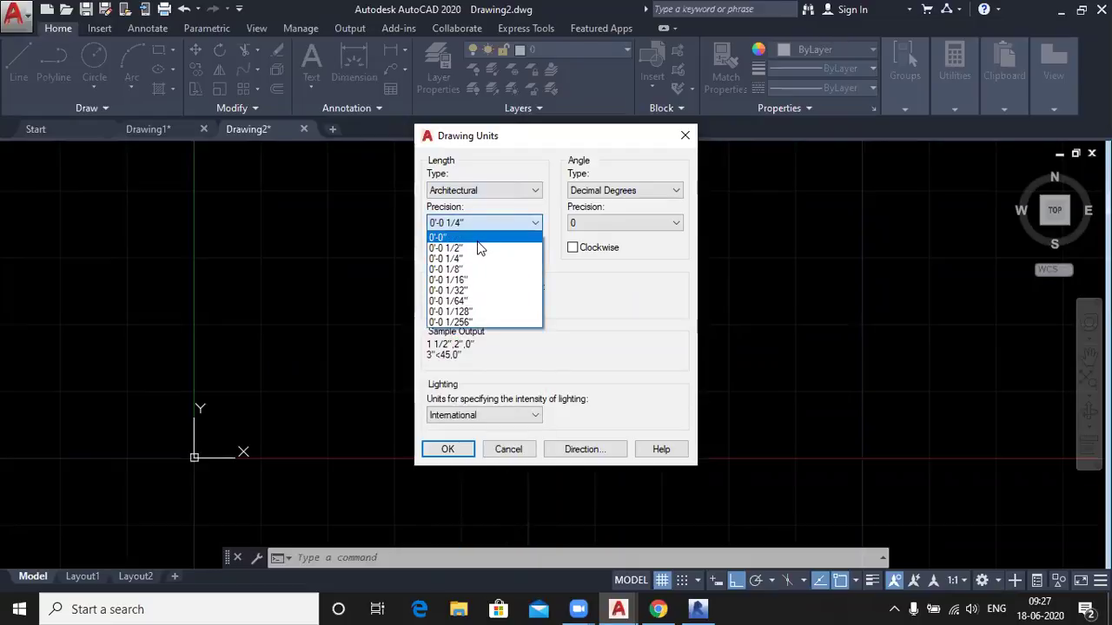
pyautogui.click(477, 249)
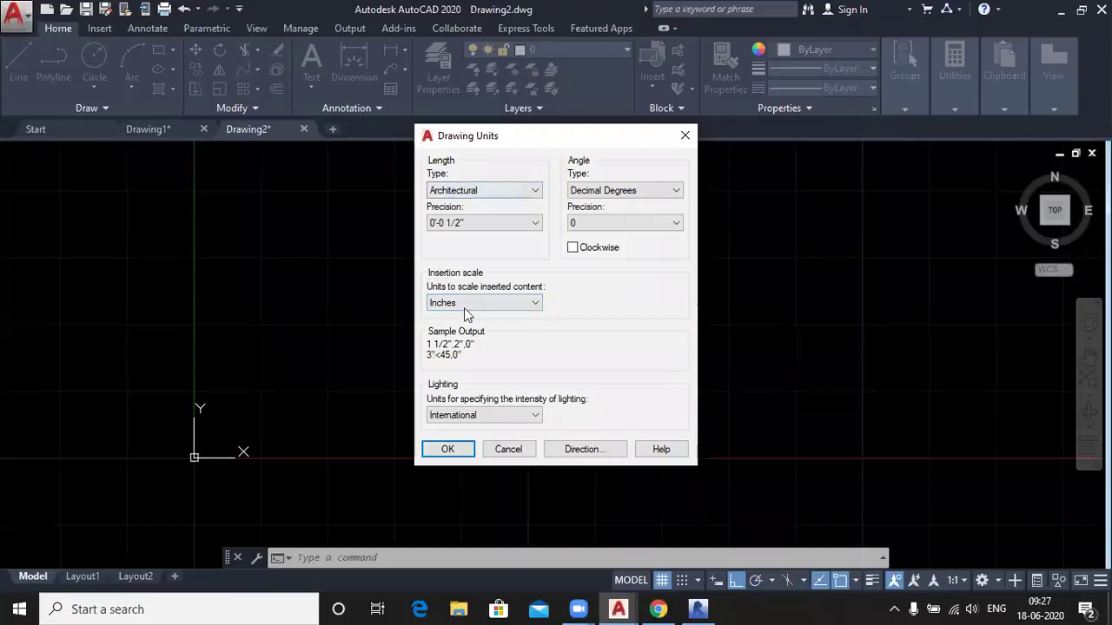
pyautogui.click(441, 450)
# Draw a closed rectangle from lines: 30' down, 40' to the right, up level with the start, and back to the start point
pyautogui.write('l')
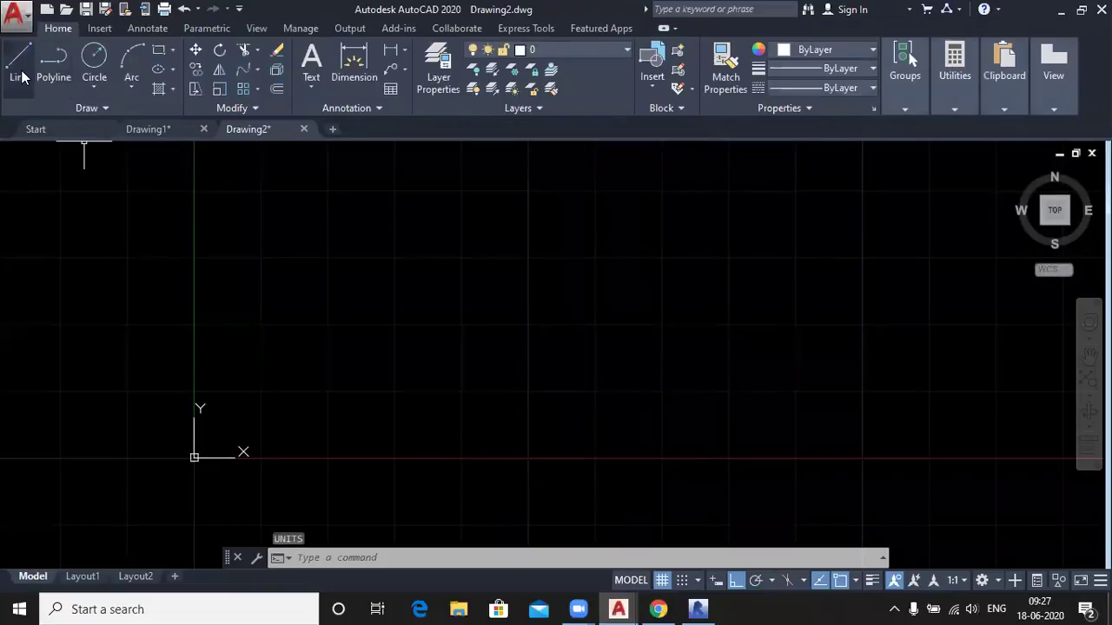
pyautogui.press('Return')
pyautogui.click(338, 206)
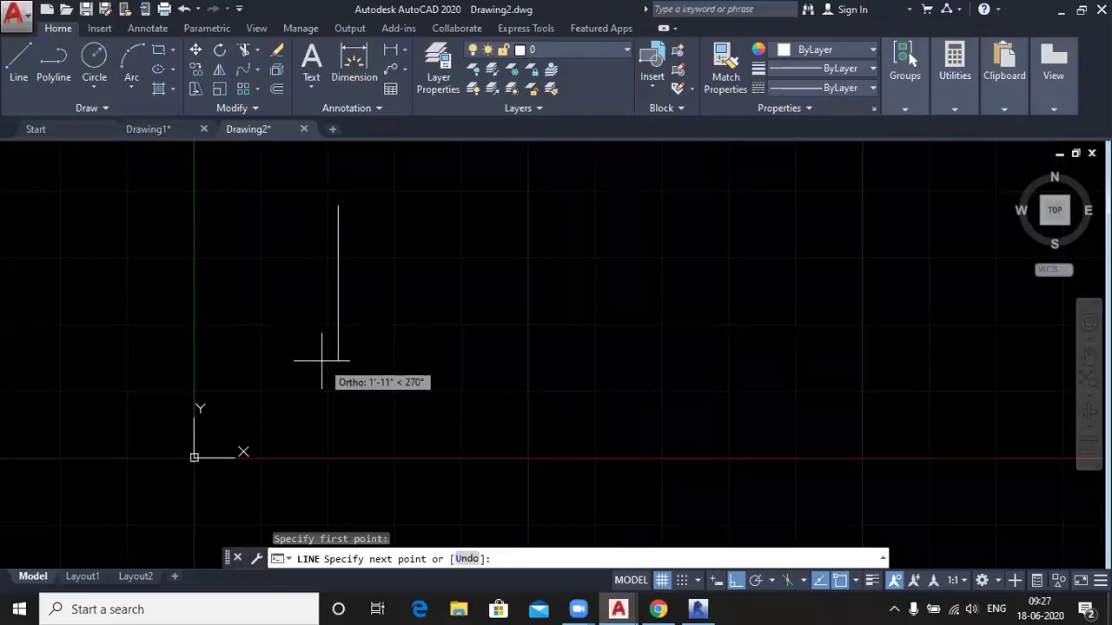
pyautogui.write("30'")
pyautogui.press('Return')
pyautogui.scroll(-6, 318, 310)
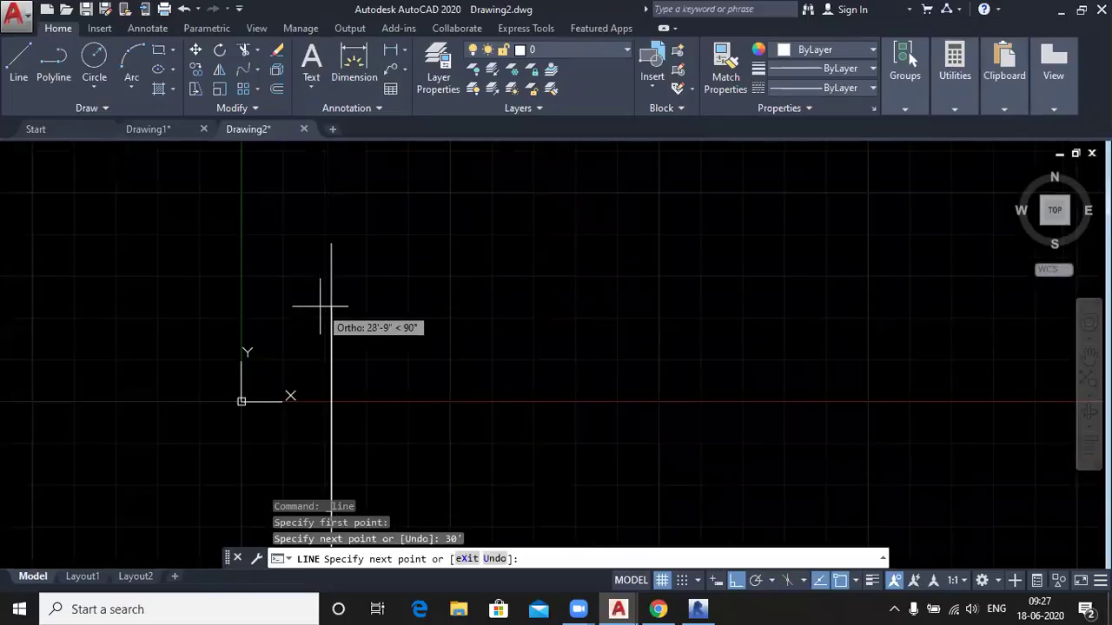
pyautogui.scroll(2, 385, 273)
pyautogui.scroll(-5, 400, 331)
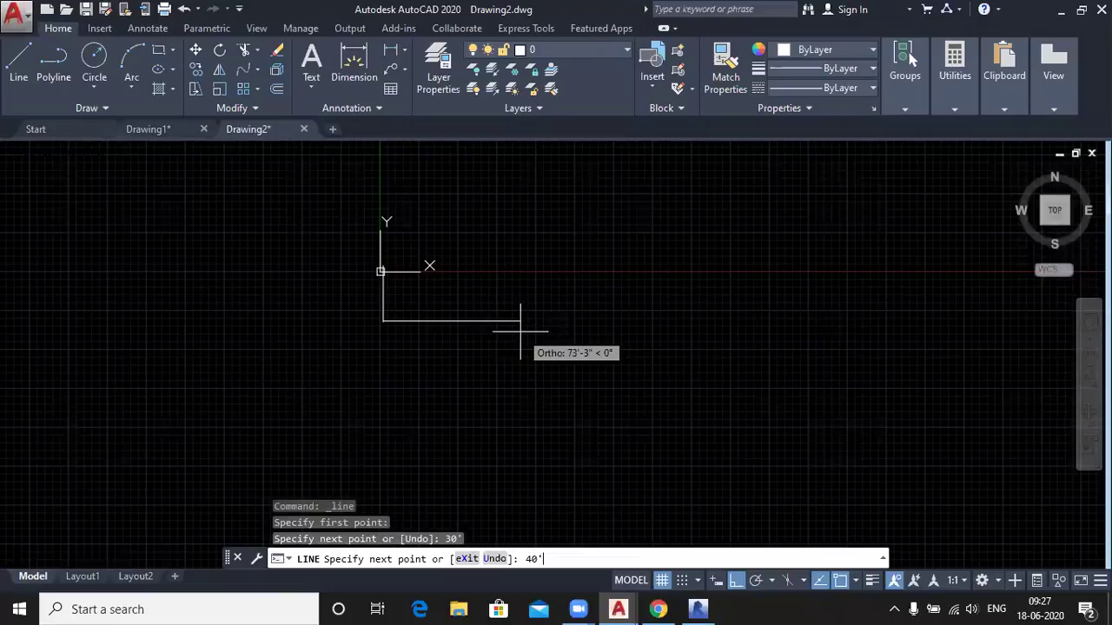
pyautogui.press('Return')
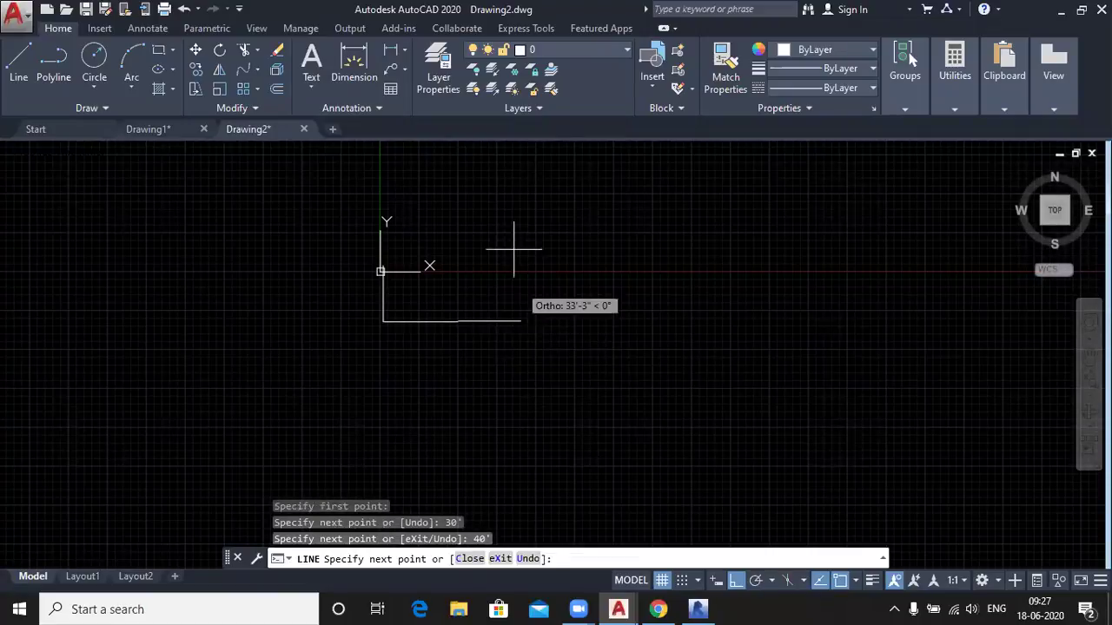
pyautogui.scroll(3, 474, 250)
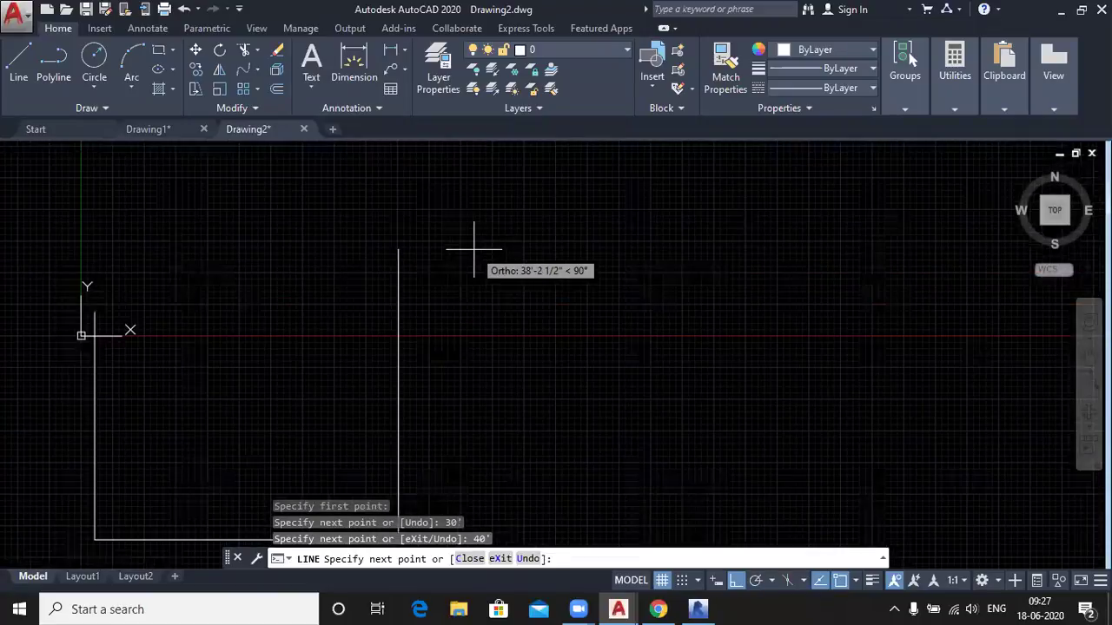
pyautogui.click(398, 307)
pyautogui.click(95, 311)
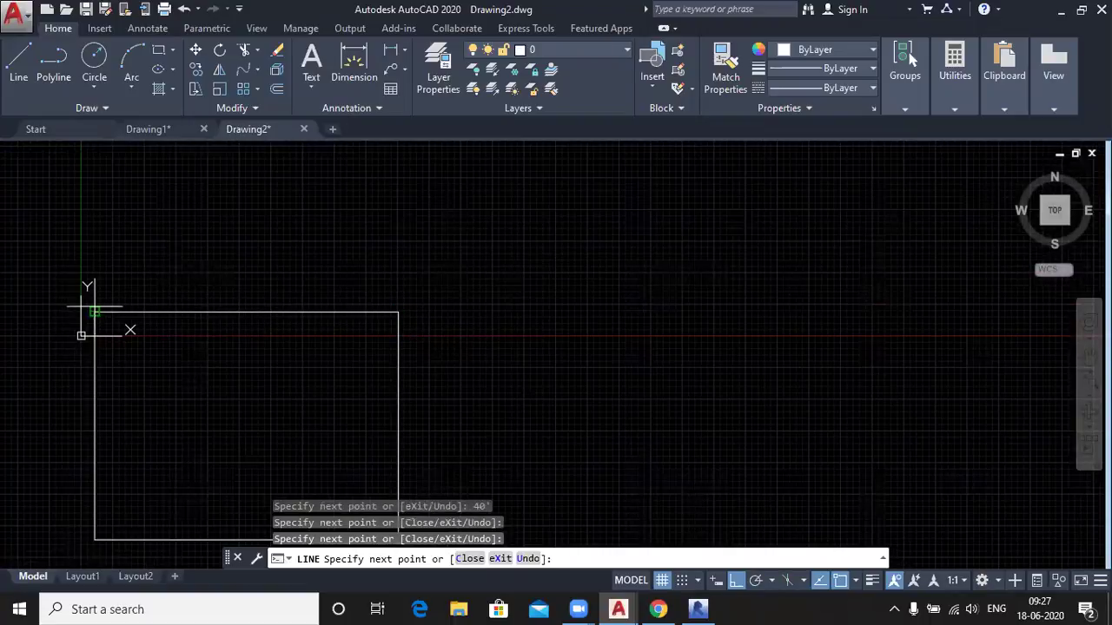
pyautogui.press('Return')
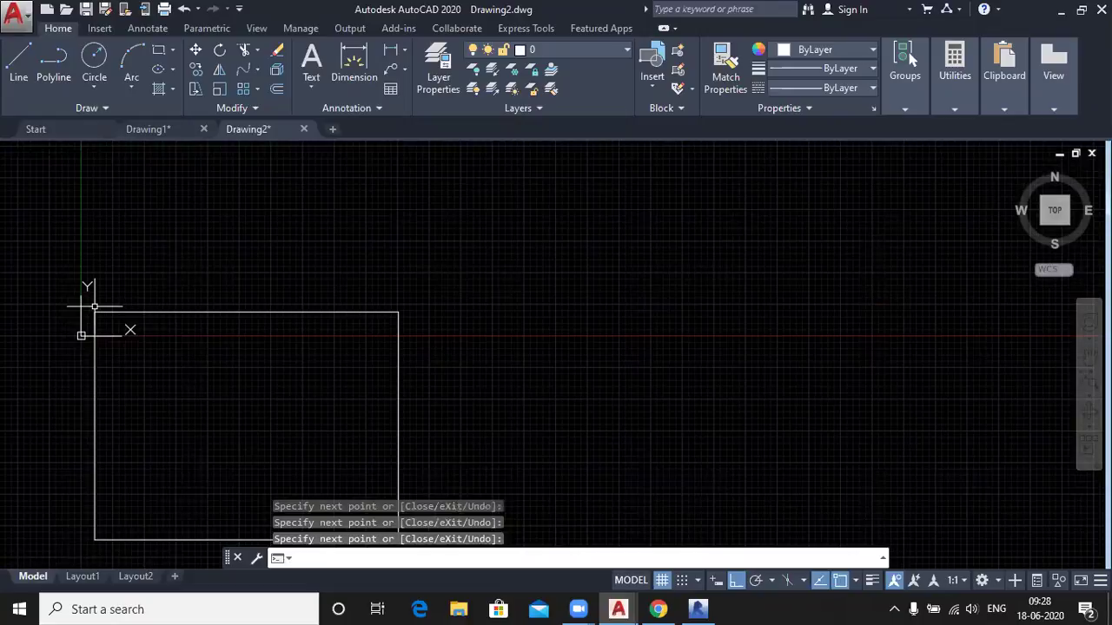
# Reopen the Drawing Units settings with the UN command to review the length type, precision and insertion scale, and close them
pyautogui.scroll(-2, 305, 402)
pyautogui.moveTo(293, 407); pyautogui.dragTo(295, 365, button='middle')
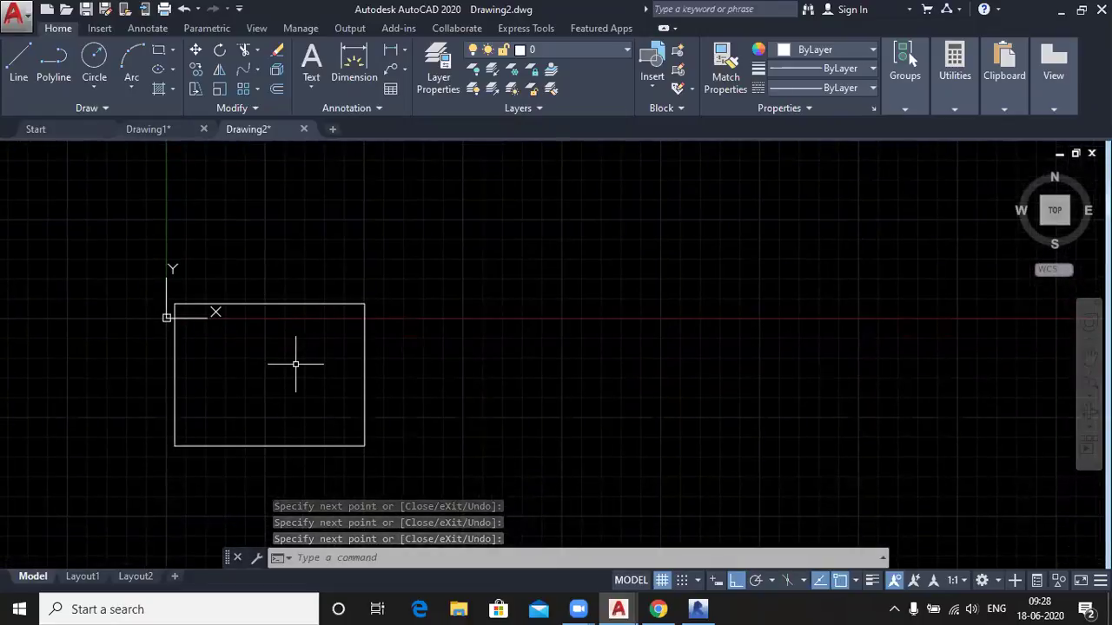
pyautogui.write('un')
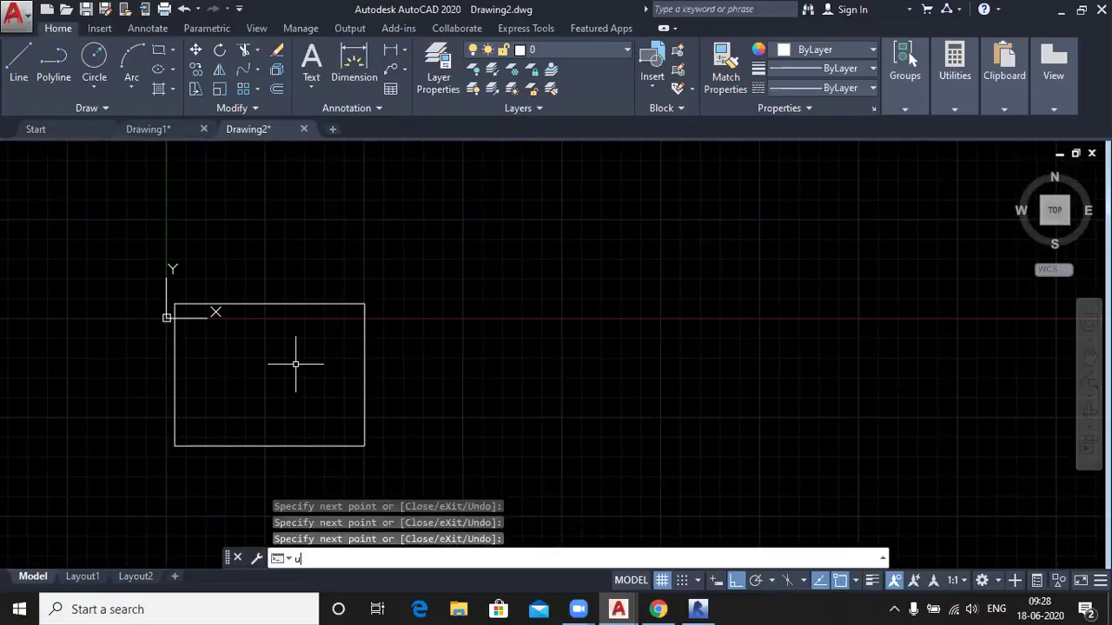
pyautogui.press('Return')
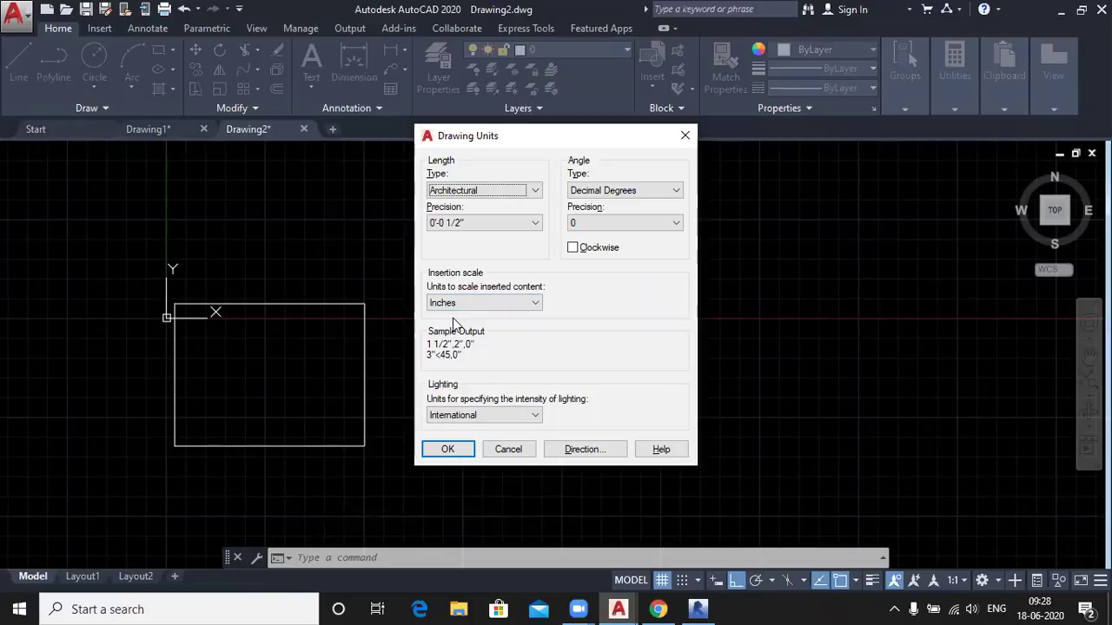
pyautogui.click(445, 449)
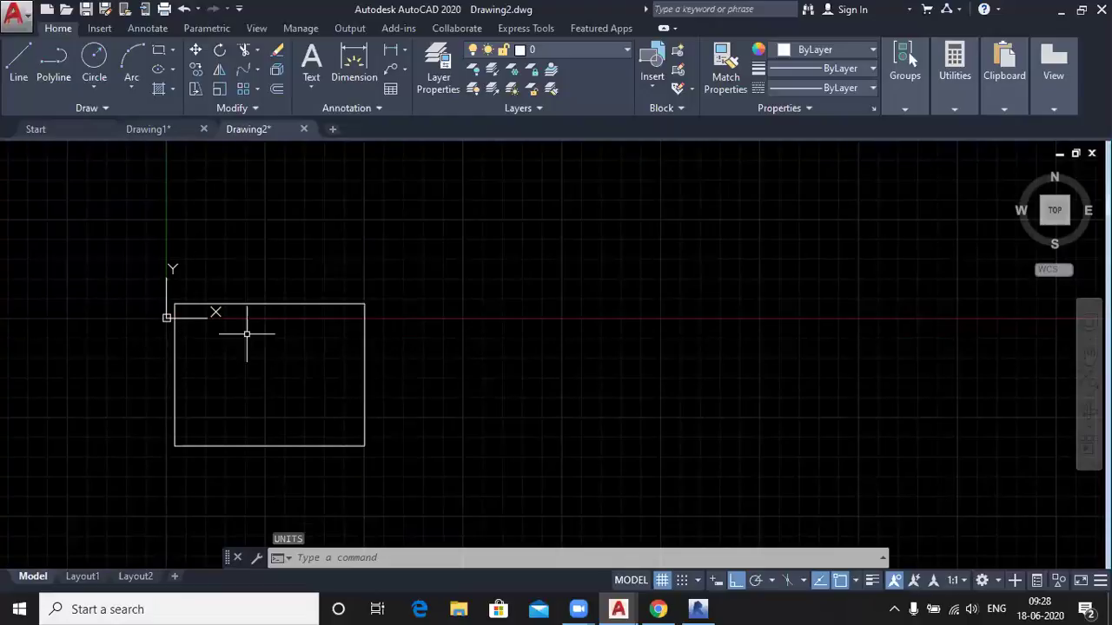
# Offset the rectangle's upper and right-hand sides inward by 9 inches
pyautogui.moveTo(293, 400); pyautogui.dragTo(360, 367, button='middle')
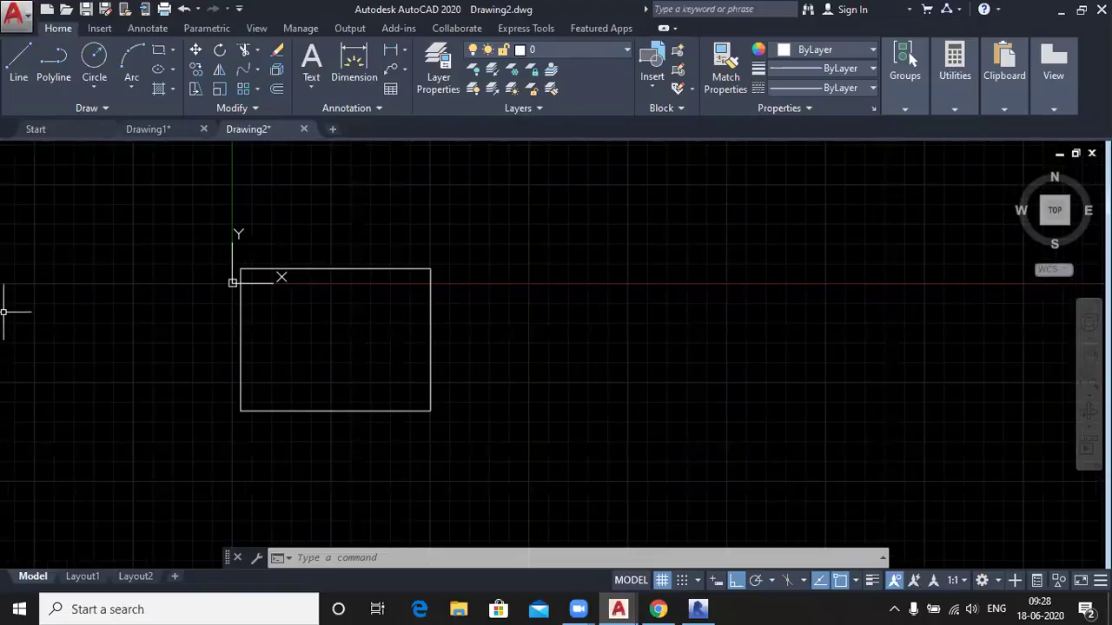
pyautogui.write('o')
pyautogui.press('Return')
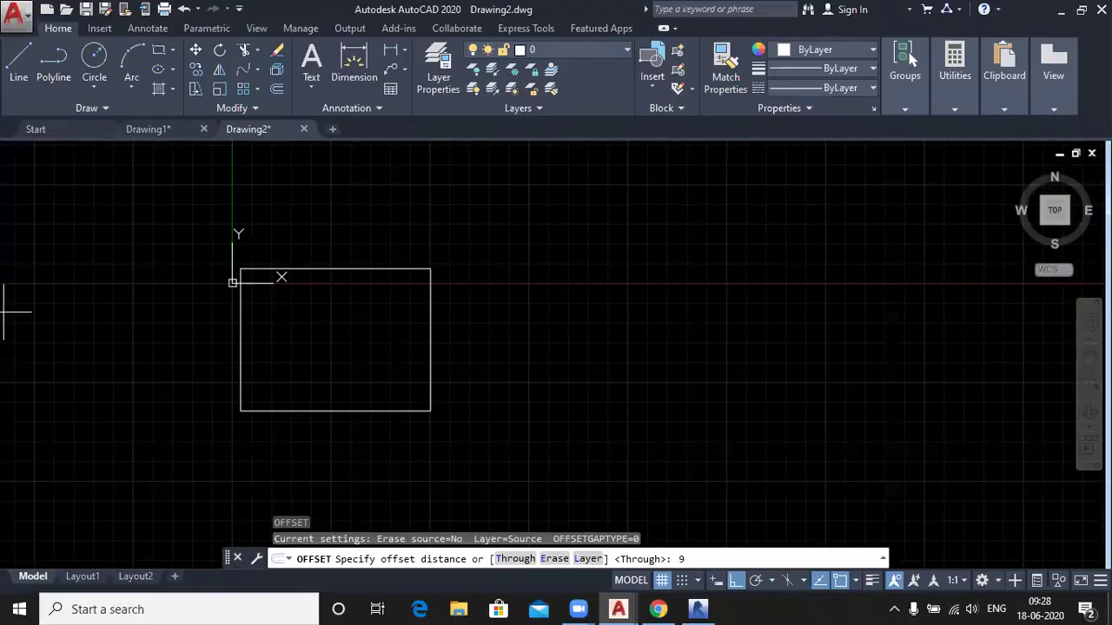
pyautogui.write('9')
pyautogui.press('Return')
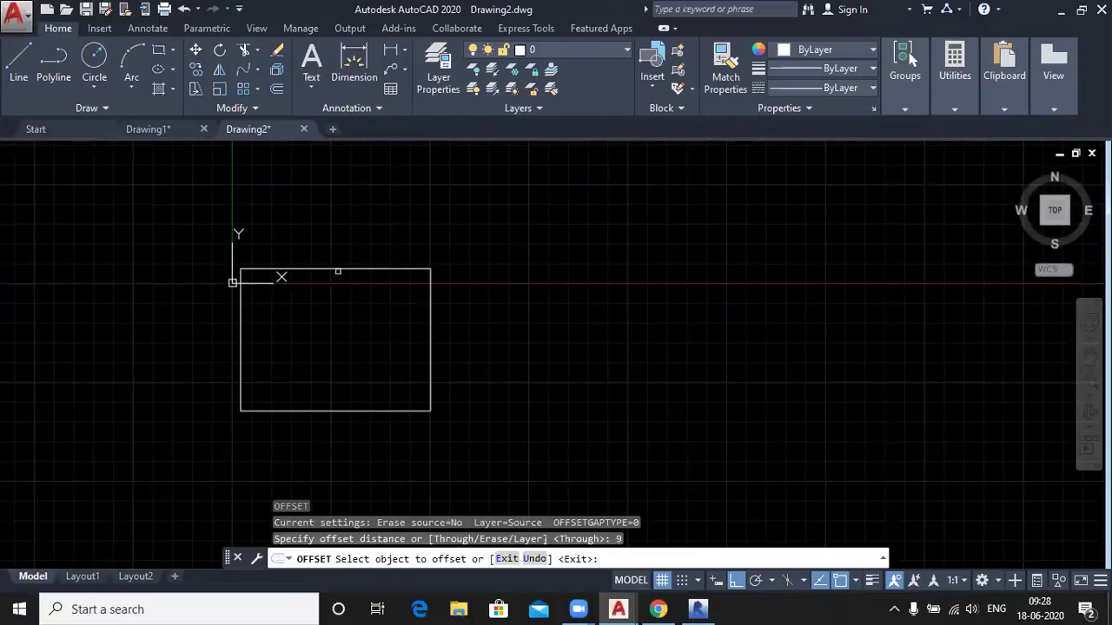
pyautogui.click(338, 270)
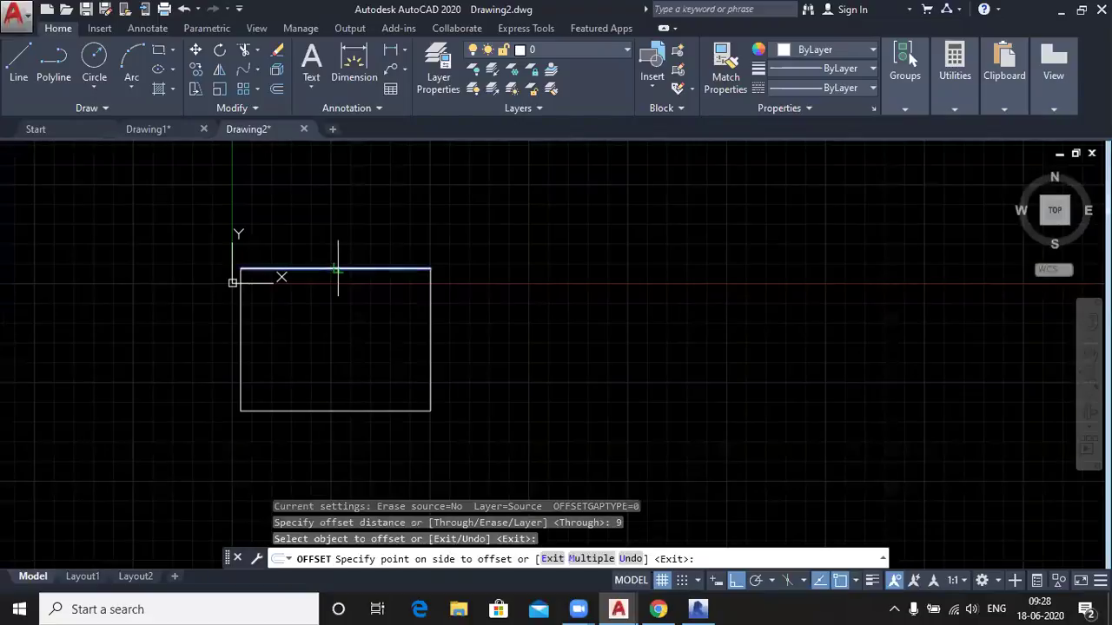
pyautogui.click(344, 302)
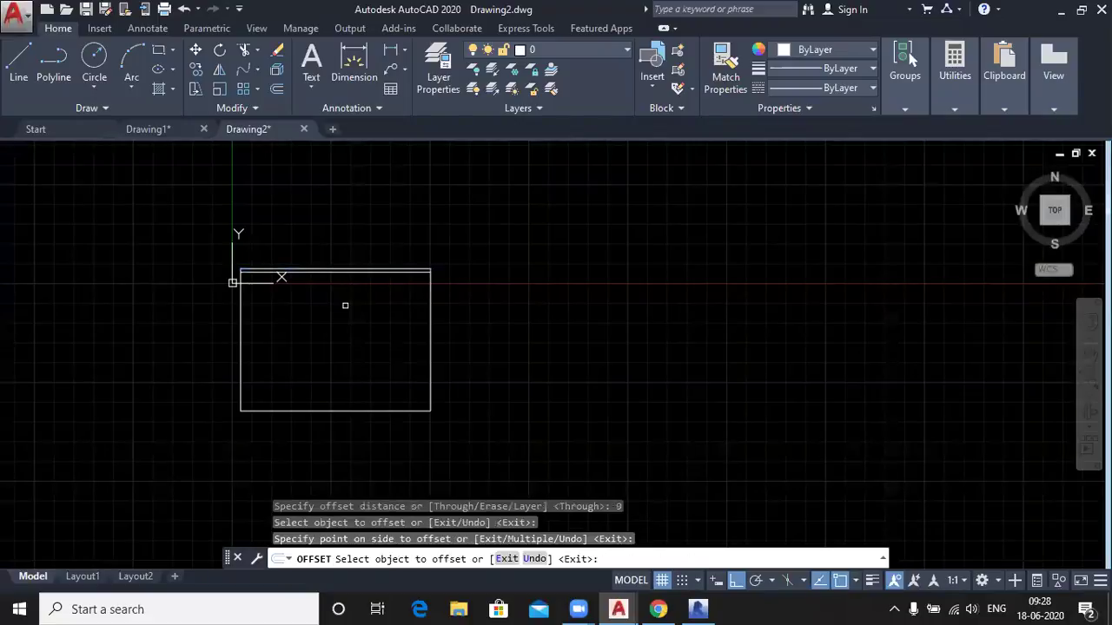
pyautogui.click(432, 330)
pyautogui.click(398, 323)
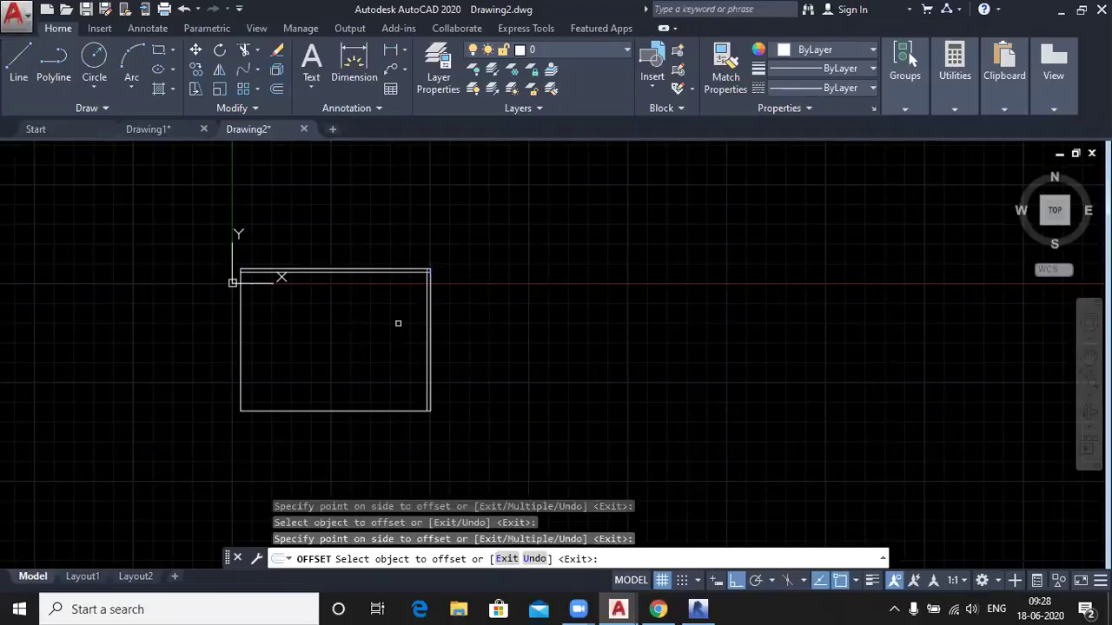
# Offset the rectangle's lower and left-hand sides inward by the same distance and end the Offset command
pyautogui.click(337, 411)
pyautogui.click(300, 358)
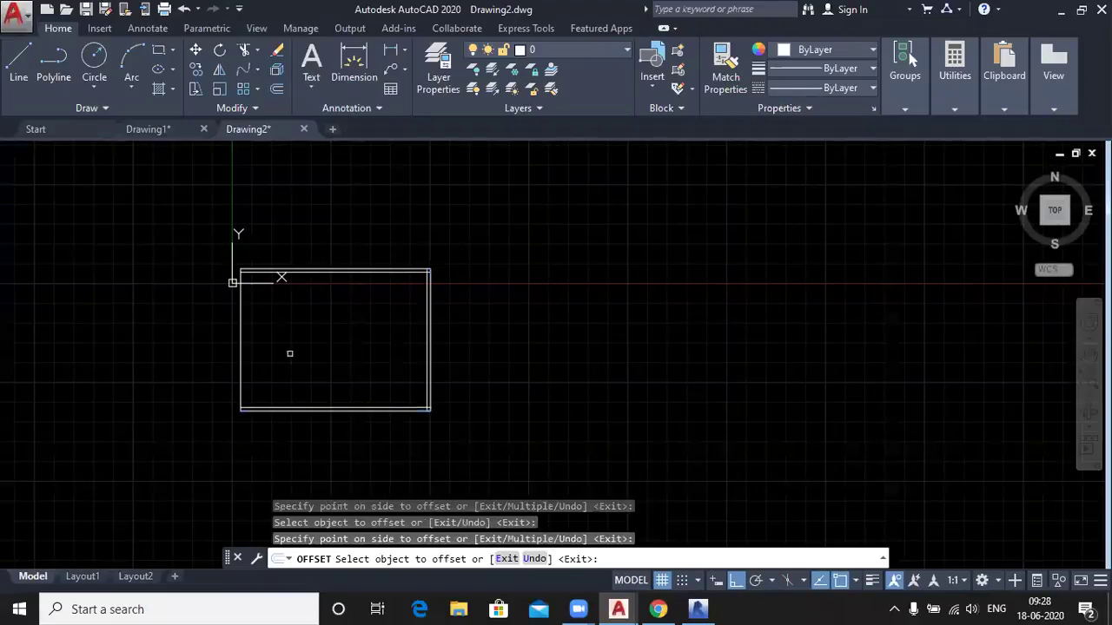
pyautogui.click(241, 342)
pyautogui.click(283, 339)
pyautogui.scroll(6, 244, 262)
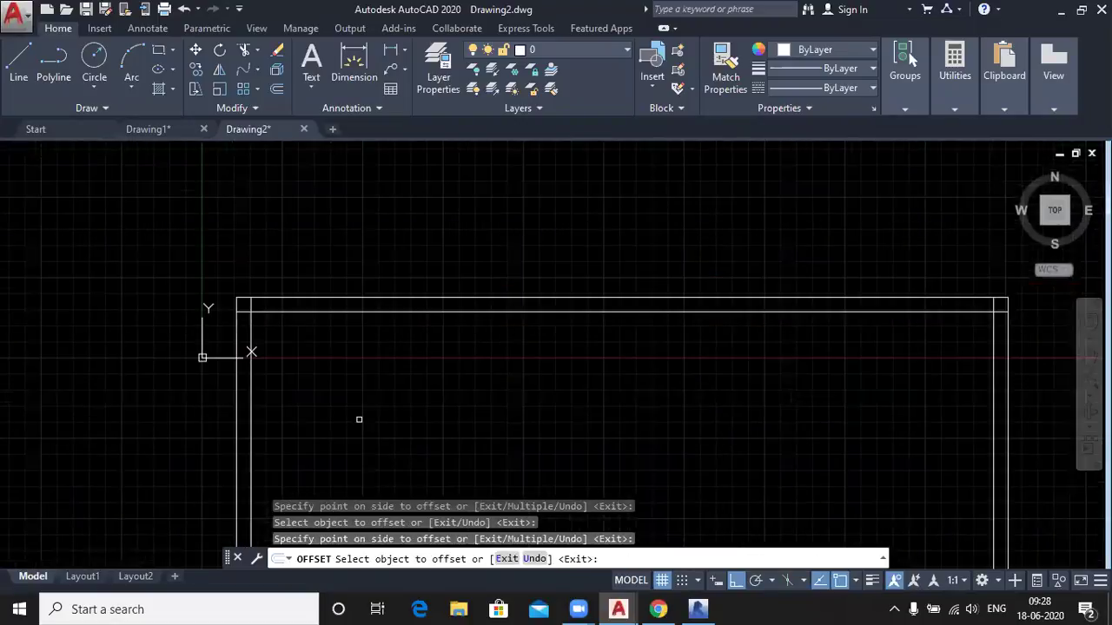
pyautogui.scroll(-4, 334, 318)
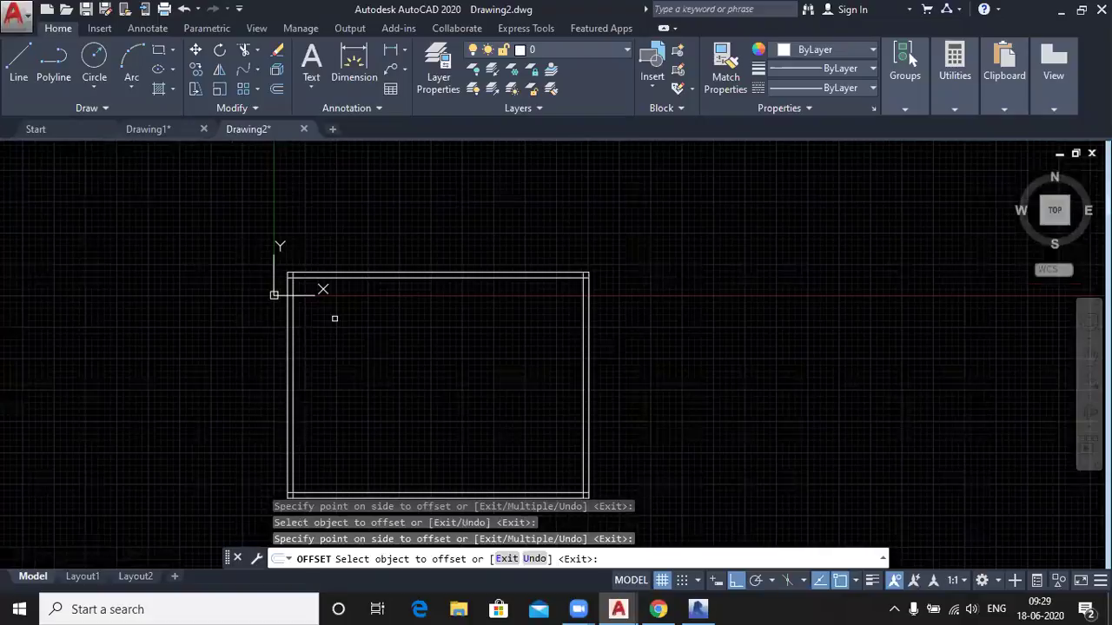
pyautogui.rightClick(132, 217)
pyautogui.click(170, 243)
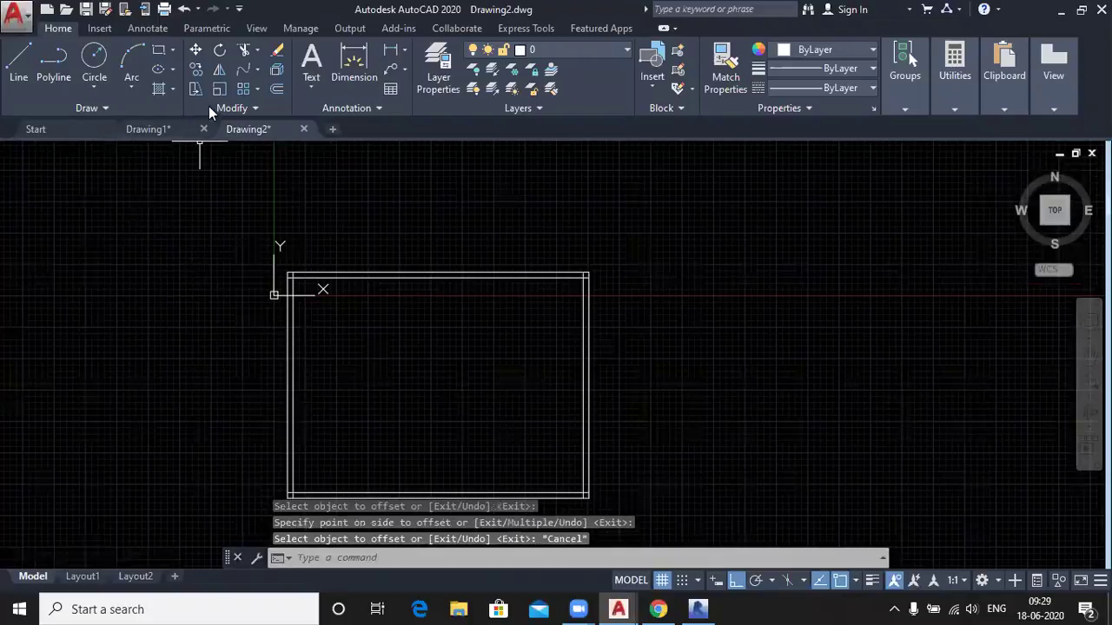
# Fillet the inner left and inner upper wall lines to trim their overlap into a clean corner
pyautogui.scroll(3, 304, 305)
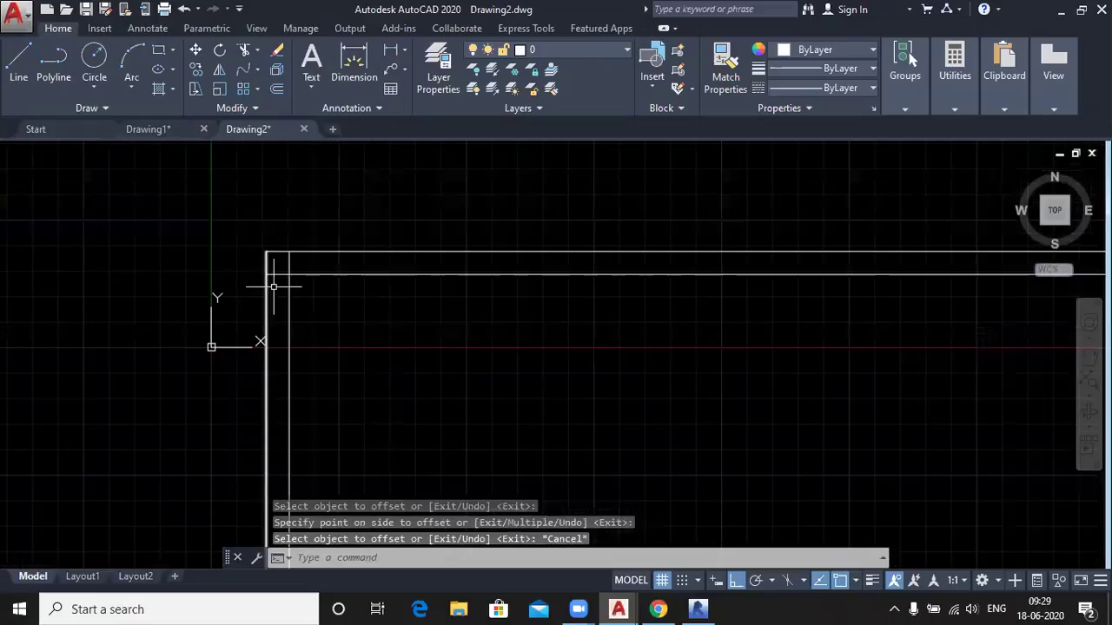
pyautogui.click(258, 67)
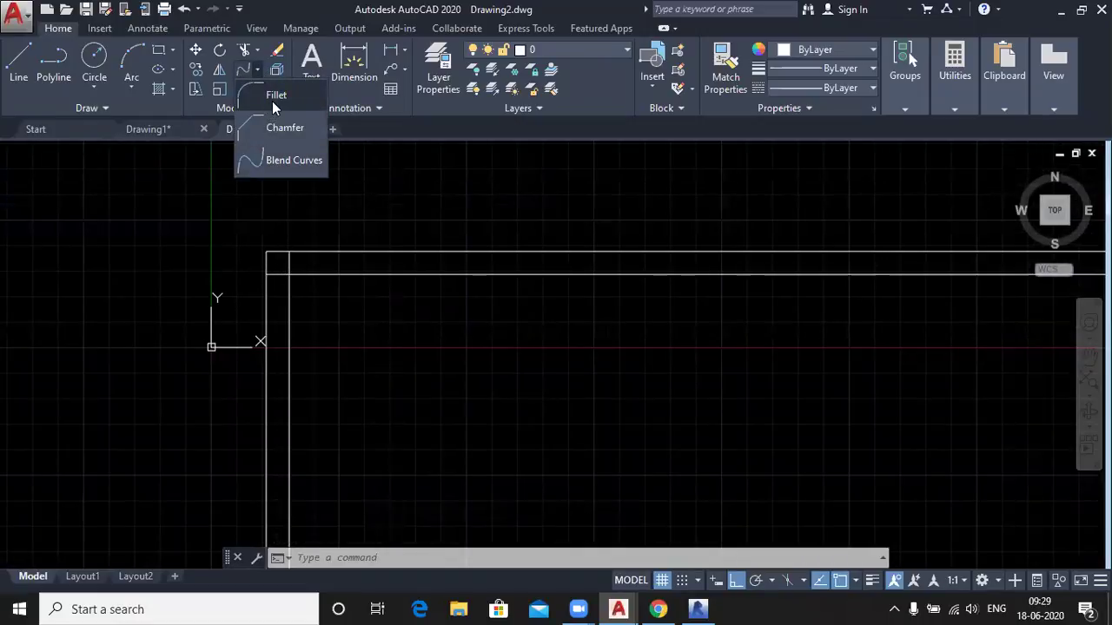
pyautogui.click(272, 97)
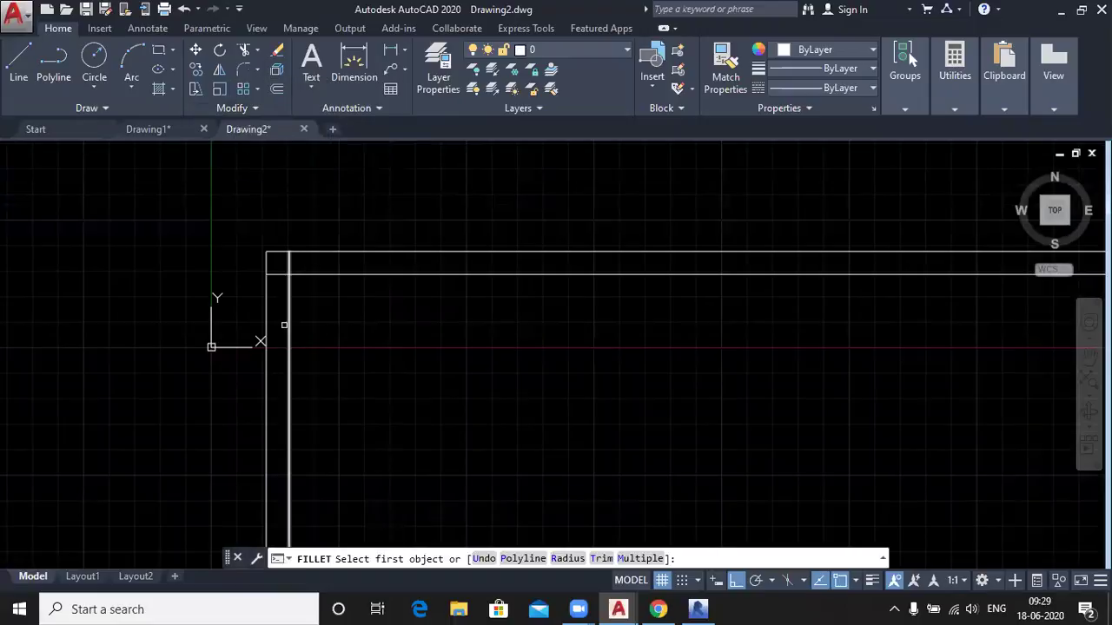
pyautogui.click(290, 324)
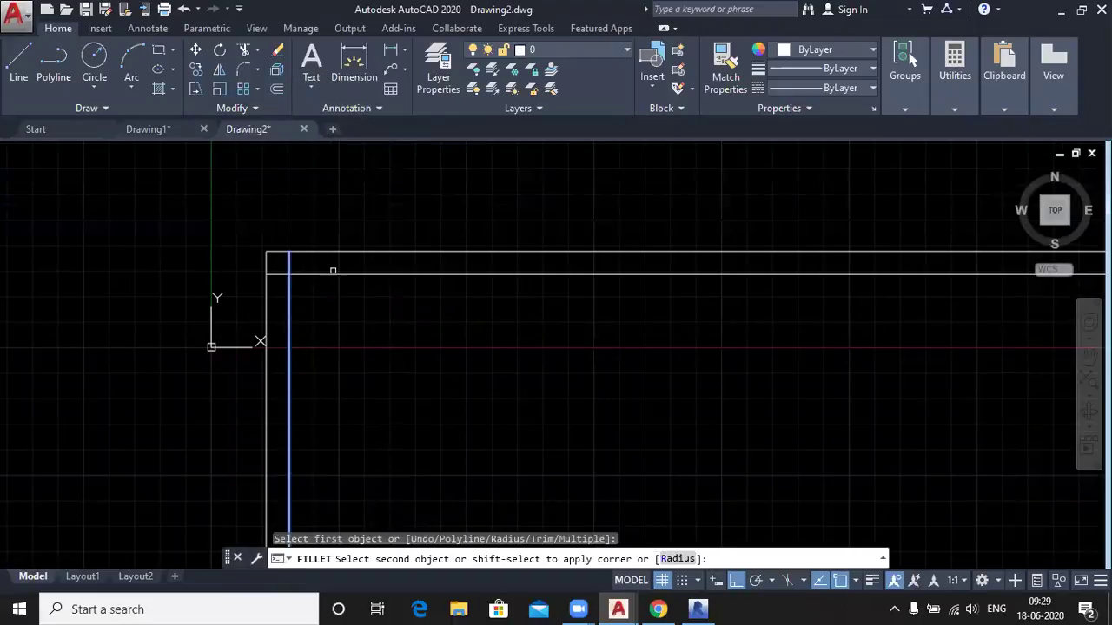
pyautogui.click(332, 271)
# Fillet the inner upper and inner right wall lines to trim their overlap into a clean corner
pyautogui.scroll(-3, 334, 283)
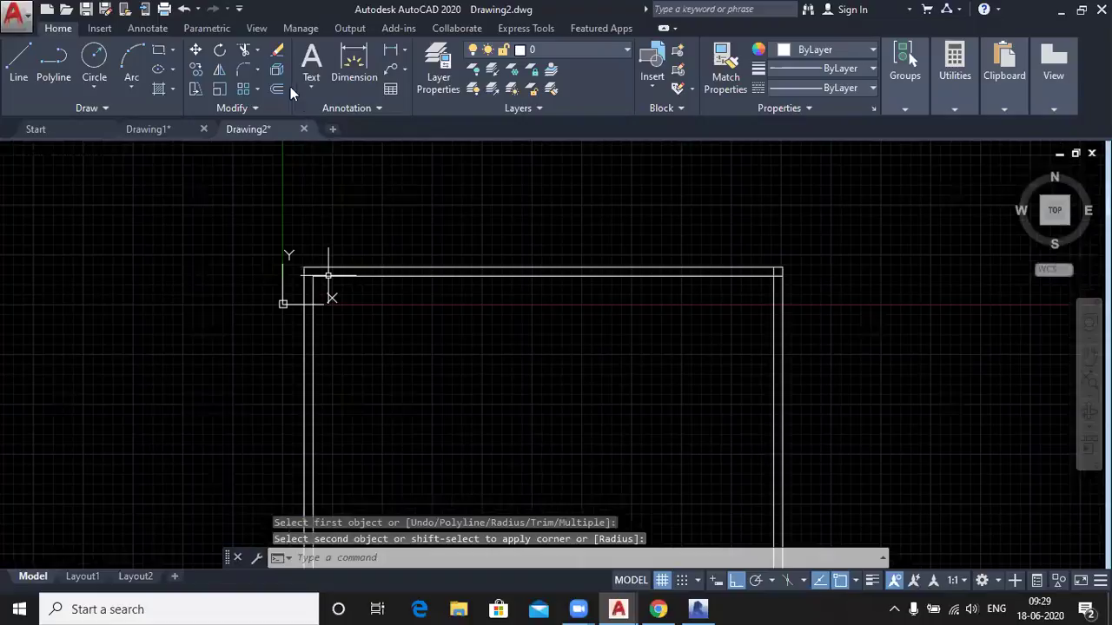
pyautogui.press('Return')
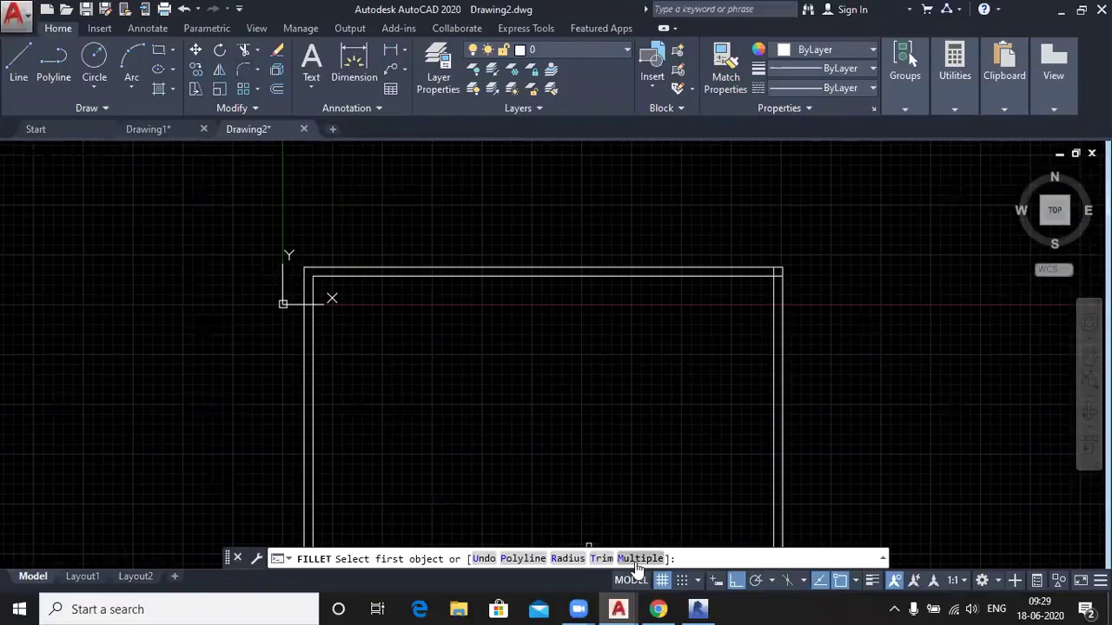
pyautogui.moveTo(627, 410); pyautogui.dragTo(444, 382, button='middle')
pyautogui.click(566, 249)
pyautogui.click(590, 270)
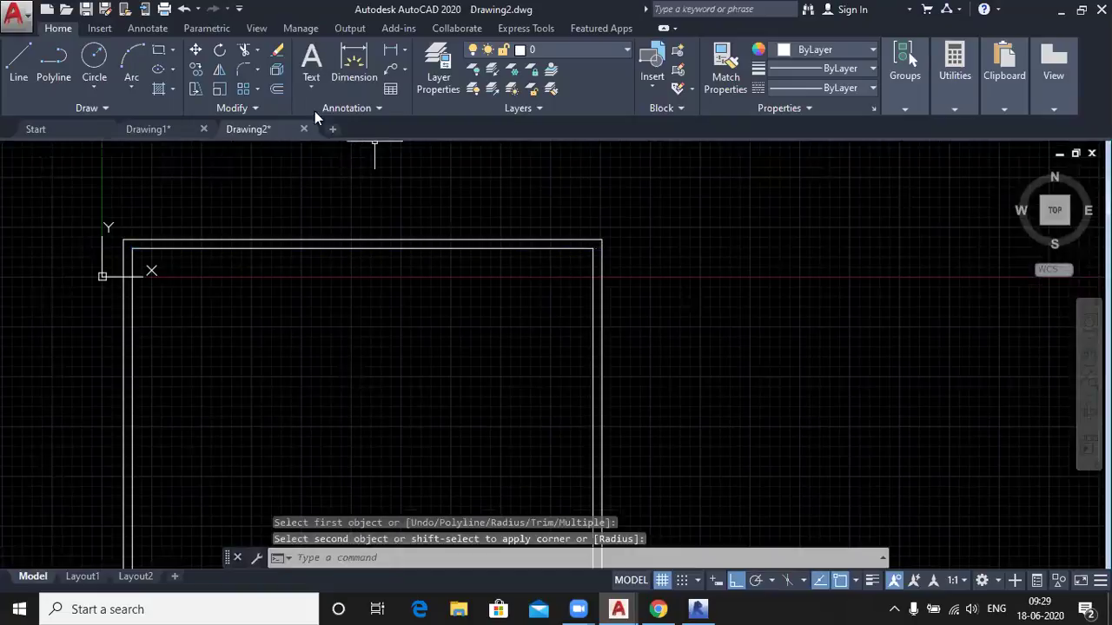
# Fillet the inner lower and inner right wall lines into a clean corner, using Fillet's Multiple option
pyautogui.click(244, 70)
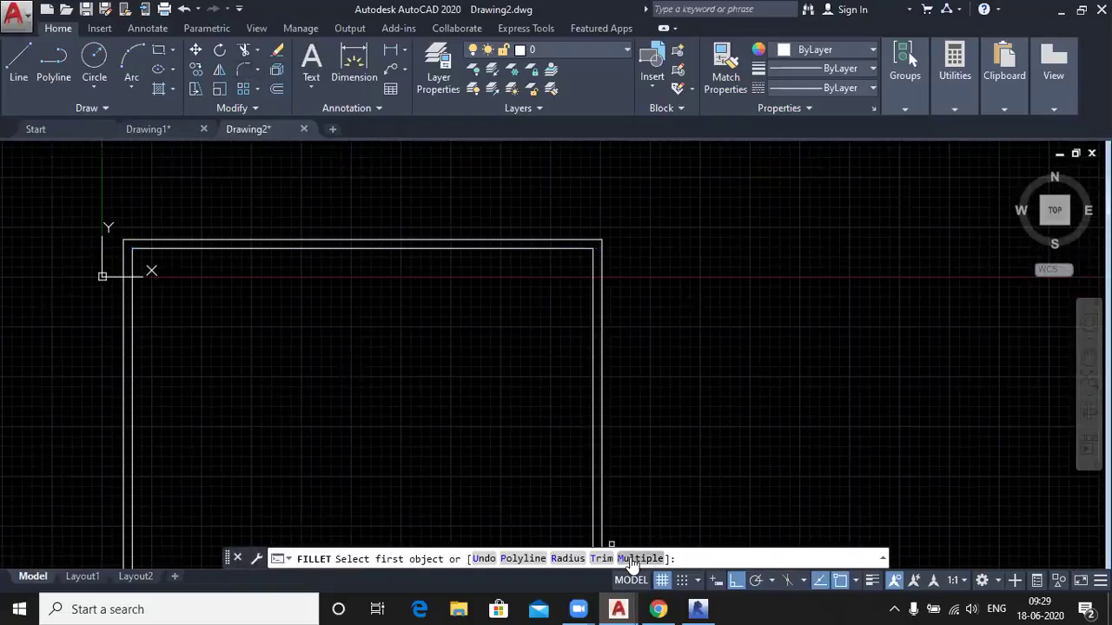
pyautogui.click(636, 558)
pyautogui.moveTo(558, 467); pyautogui.dragTo(550, 340, button='middle')
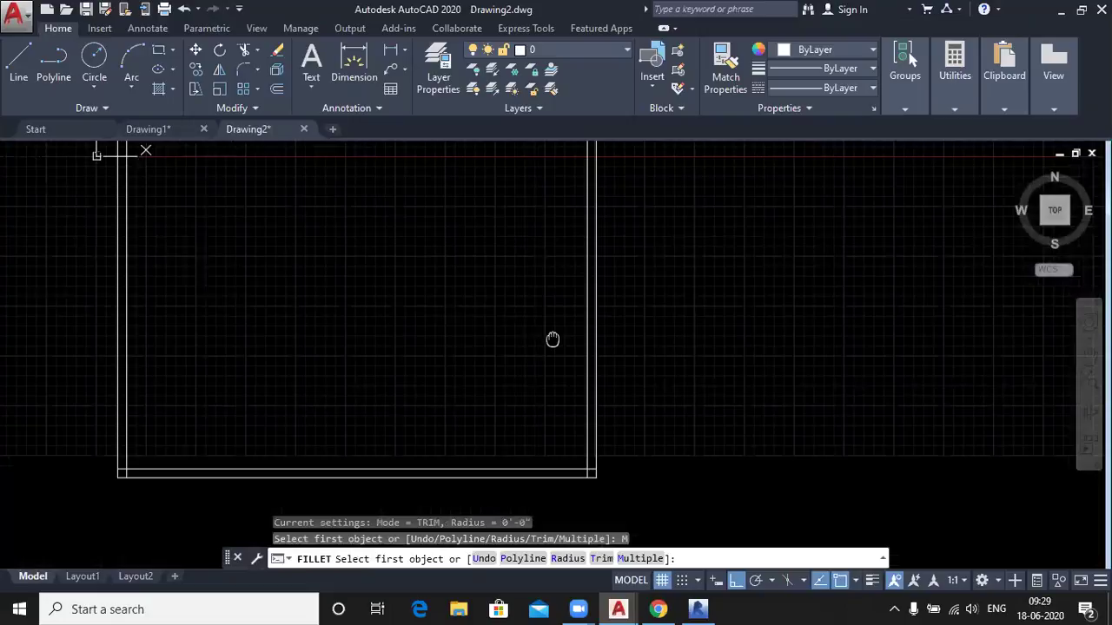
pyautogui.moveTo(565, 467); pyautogui.dragTo(588, 371, button='middle')
pyautogui.click(588, 371)
pyautogui.click(608, 342)
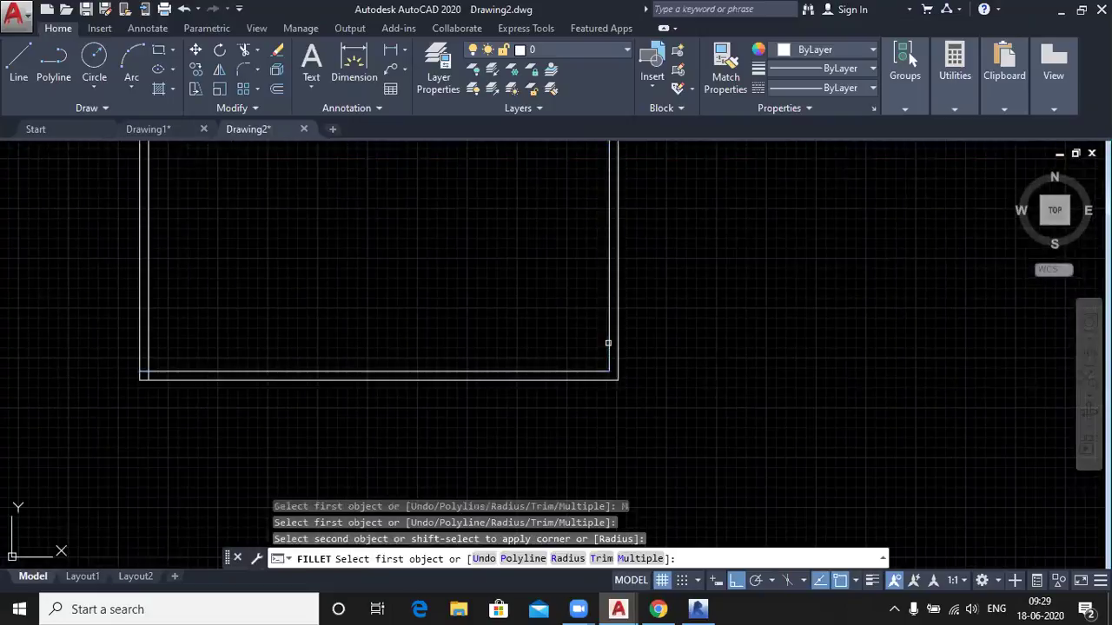
# Fillet the inner left and inner lower wall lines into a clean corner and end the Fillet command
pyautogui.click(150, 329)
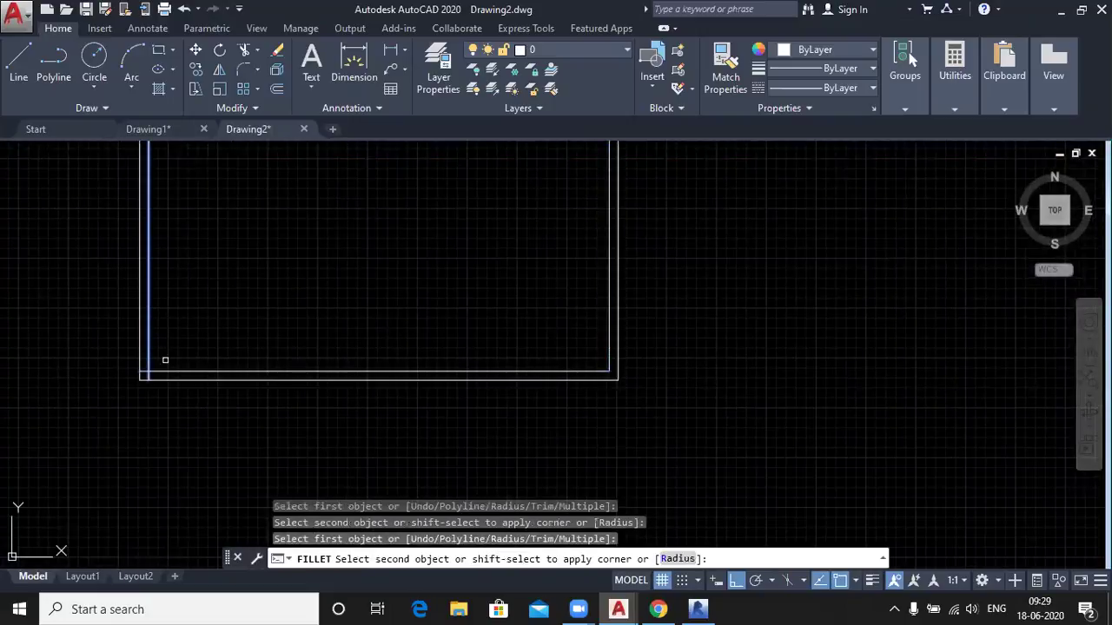
pyautogui.click(182, 373)
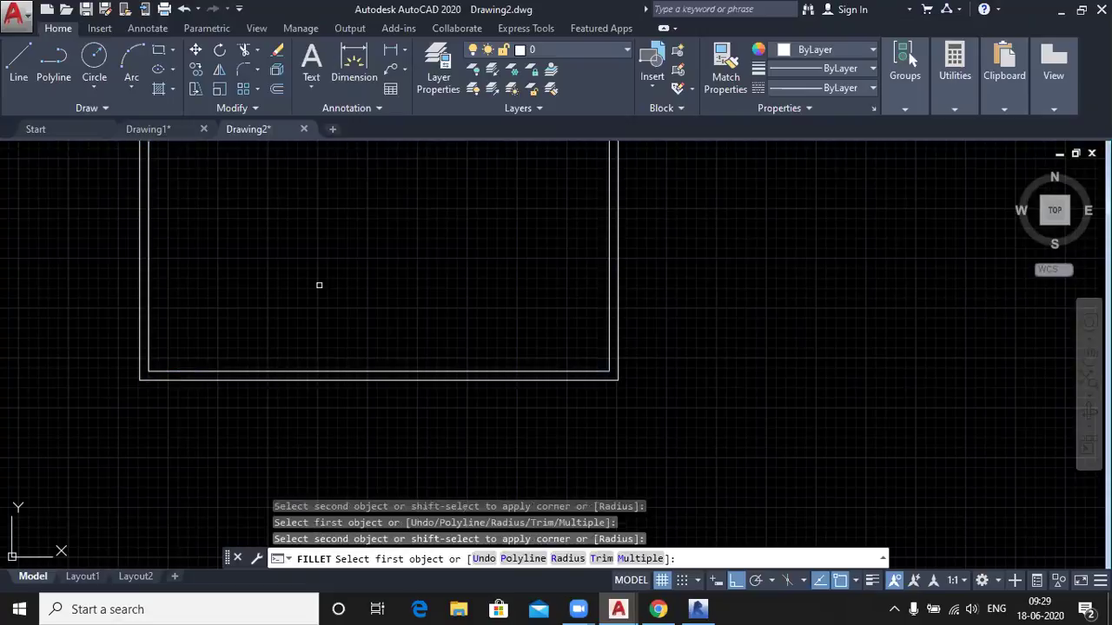
pyautogui.moveTo(318, 286); pyautogui.dragTo(355, 361, button='middle')
pyautogui.scroll(-4, 354, 362)
pyautogui.rightClick(158, 262)
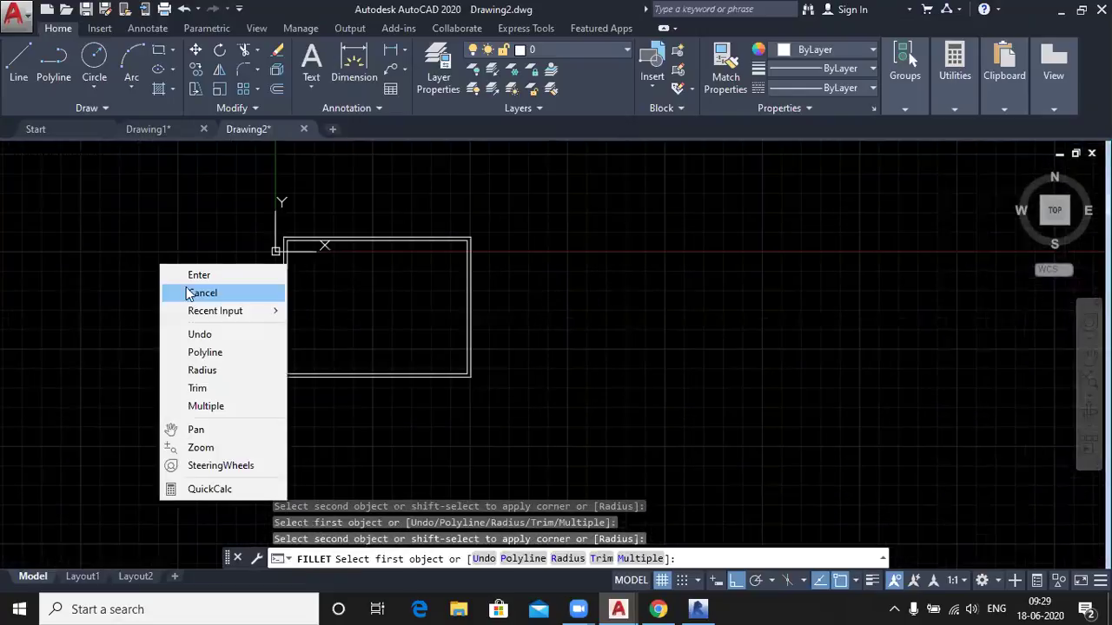
pyautogui.click(189, 292)
# Draw a partition line from the inner left wall's midpoint 11' to the right, then straight up to the inner upper wall
pyautogui.scroll(2, 276, 285)
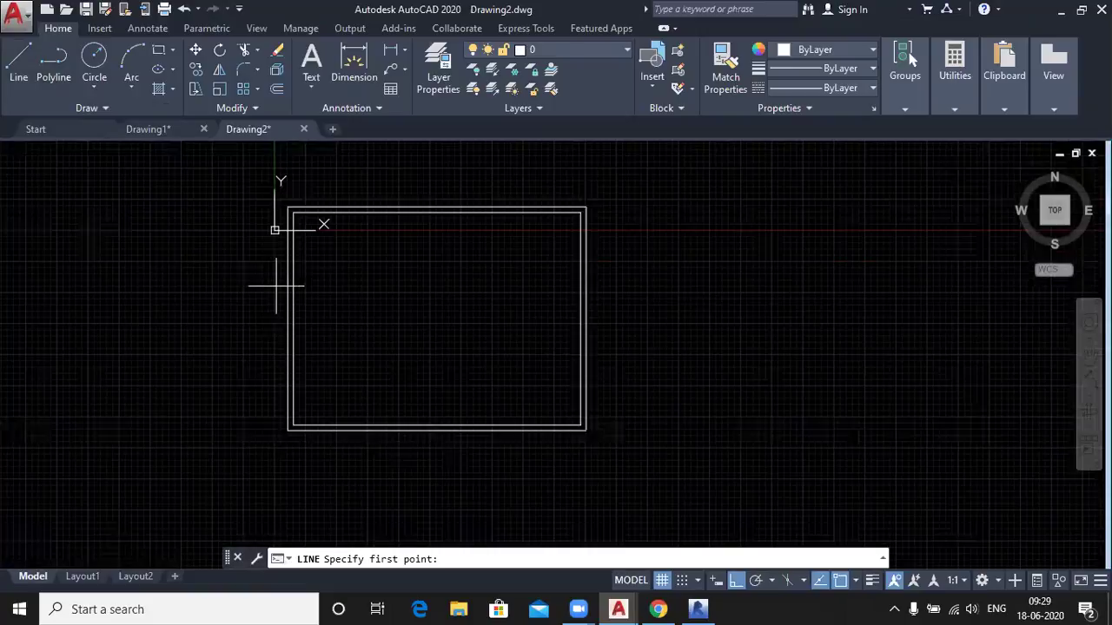
pyautogui.scroll(2, 276, 285)
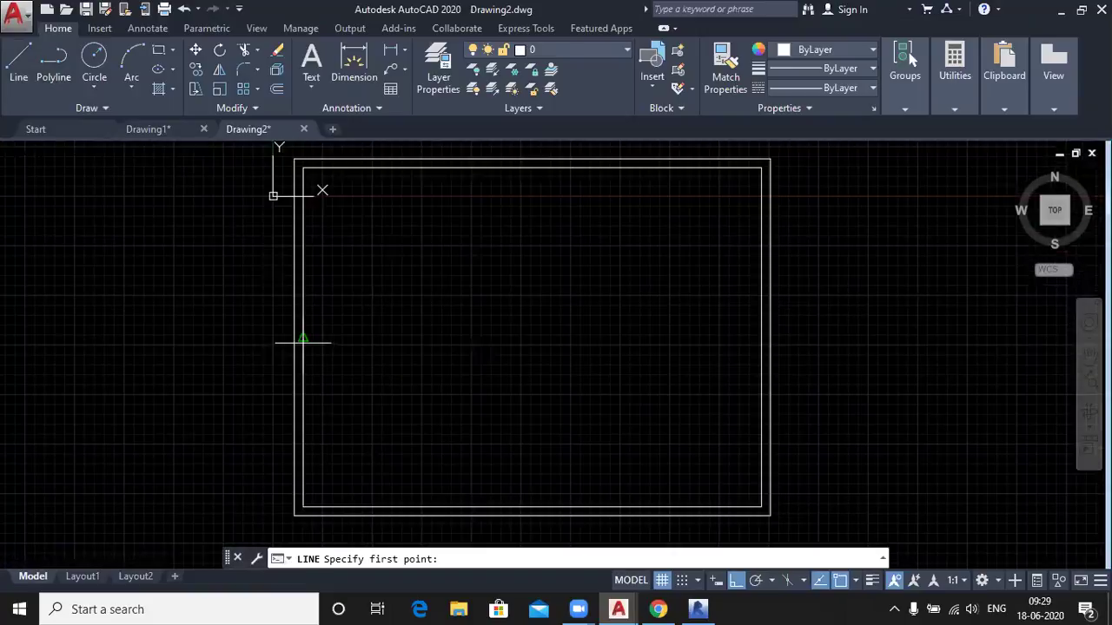
pyautogui.click(303, 340)
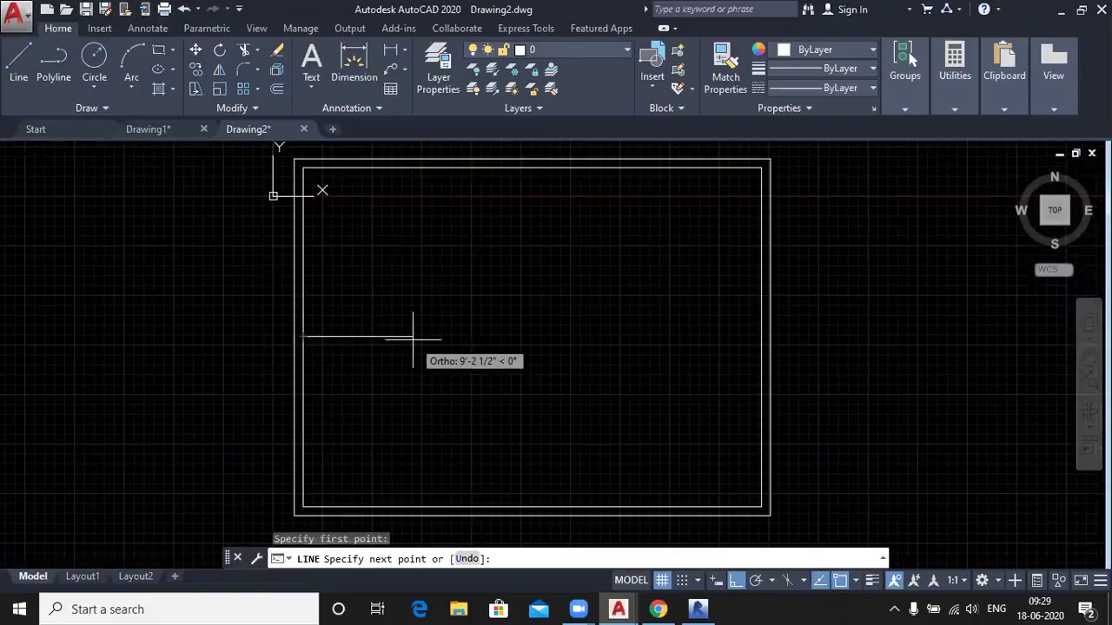
pyautogui.write("11'")
pyautogui.press('Return')
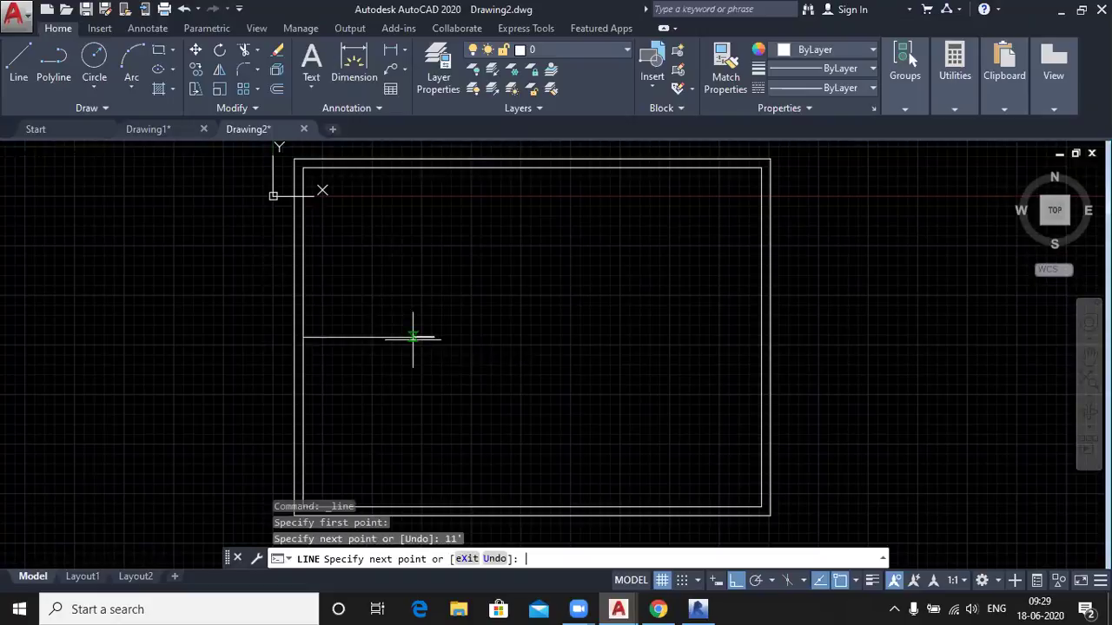
pyautogui.click(433, 167)
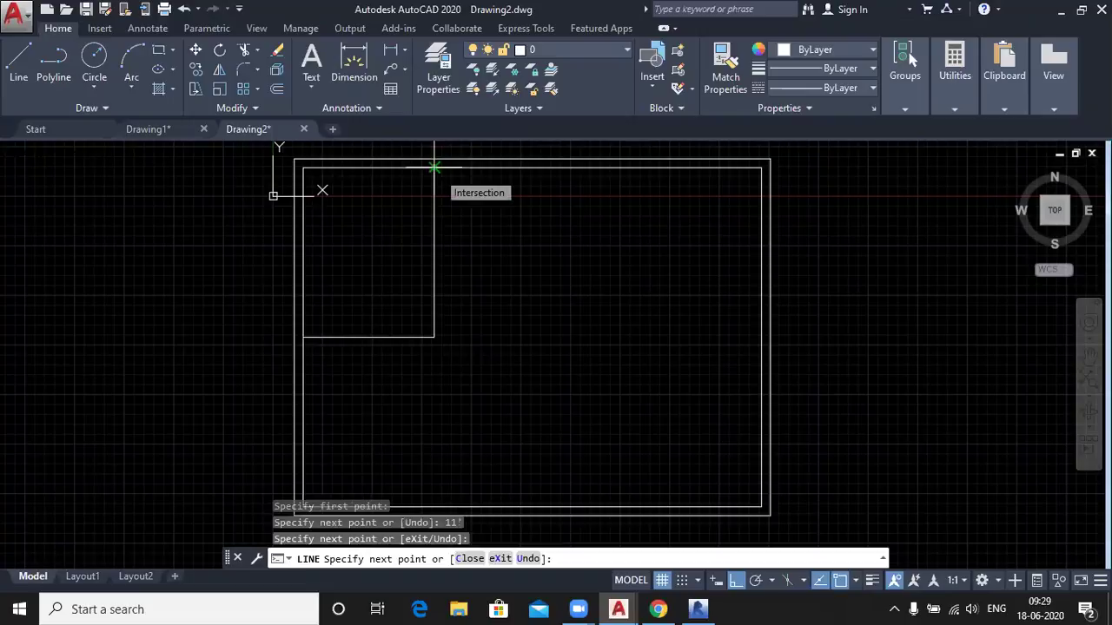
pyautogui.press('Return')
# Draw a vertical partition line from the two partition lines' shared corner down to the inner lower wall
pyautogui.press('Return')
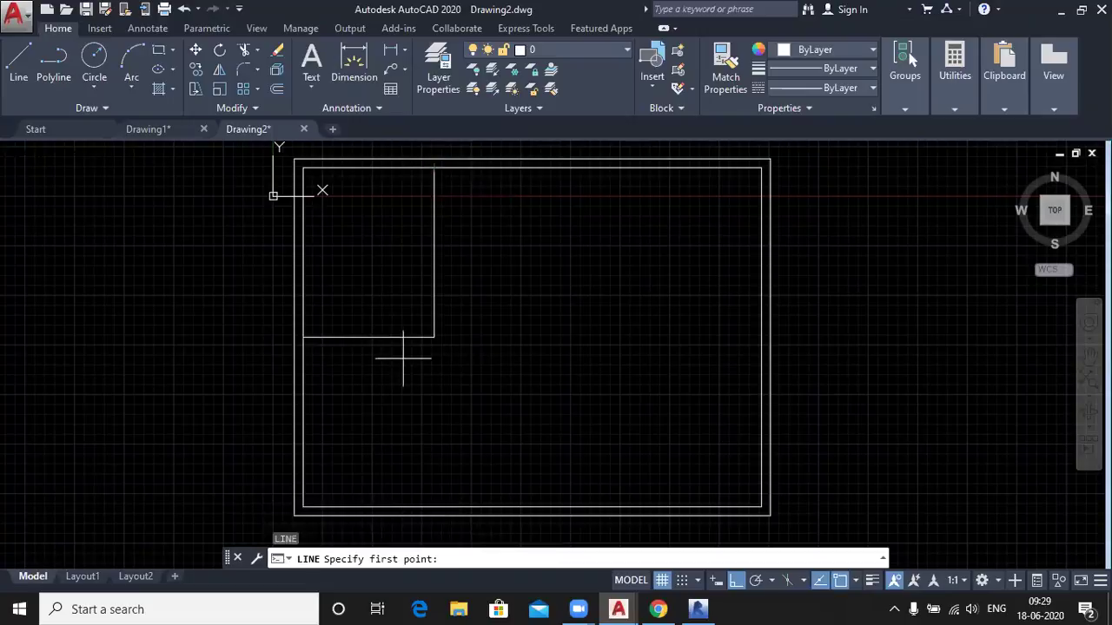
pyautogui.click(434, 336)
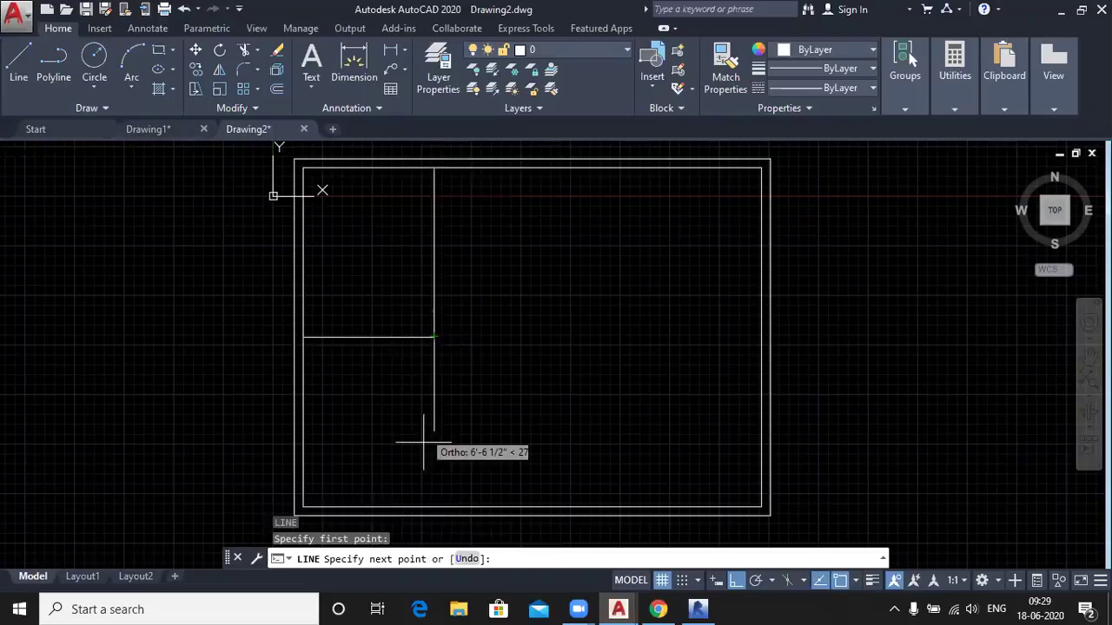
pyautogui.click(434, 506)
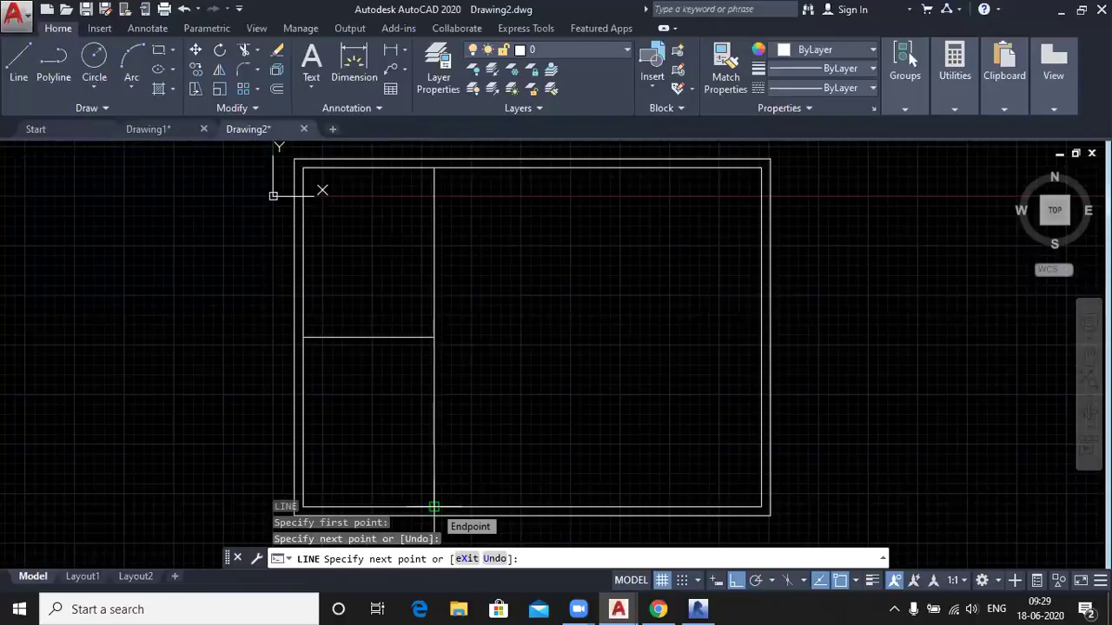
pyautogui.press('Return')
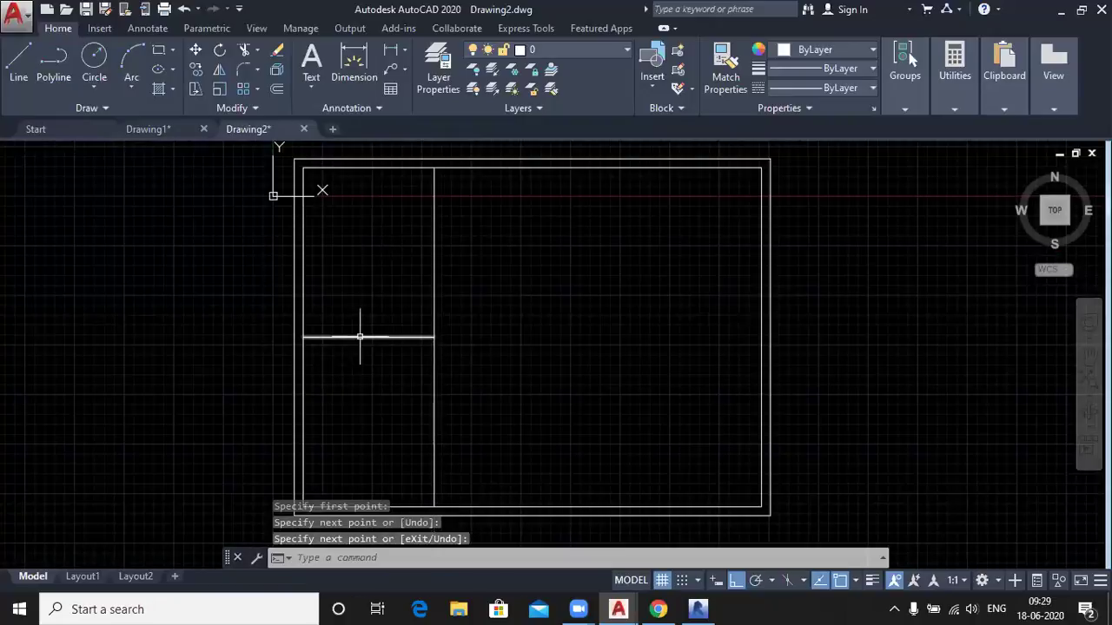
# Offset the horizontal partition line by 2 inches, once upward and once downward
pyautogui.scroll(2, 360, 336)
pyautogui.scroll(2, 261, 337)
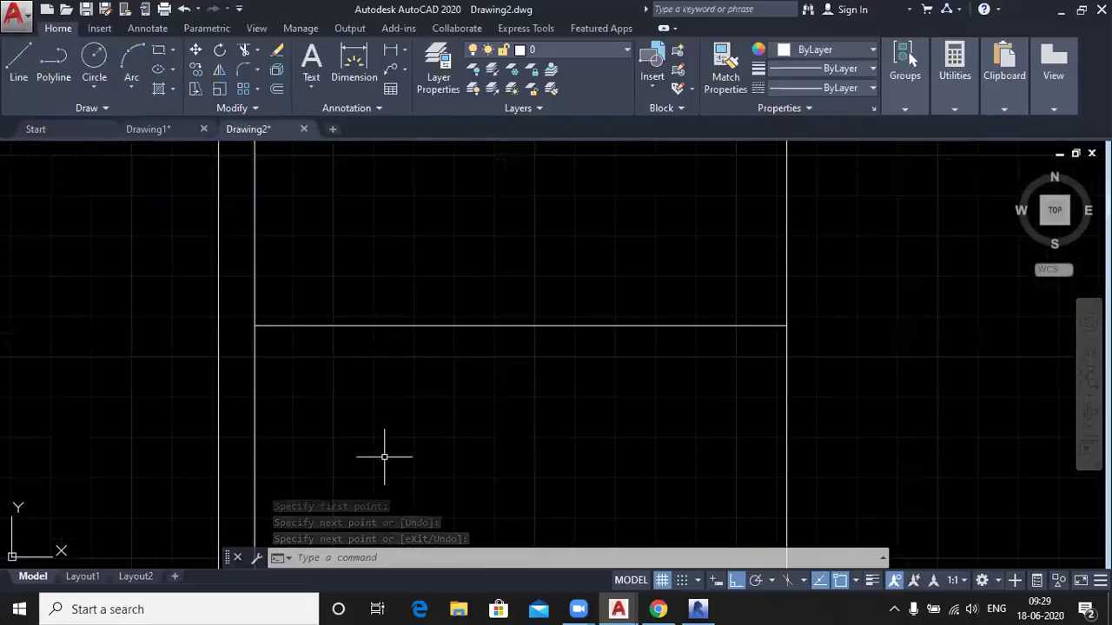
pyautogui.click(277, 87)
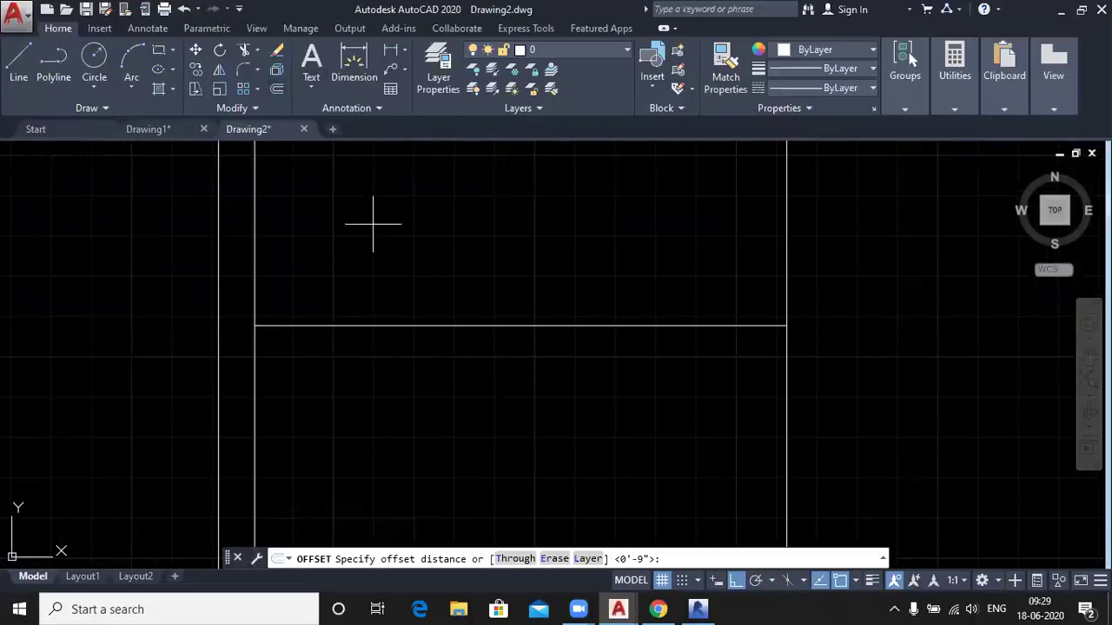
pyautogui.write('2')
pyautogui.press('Return')
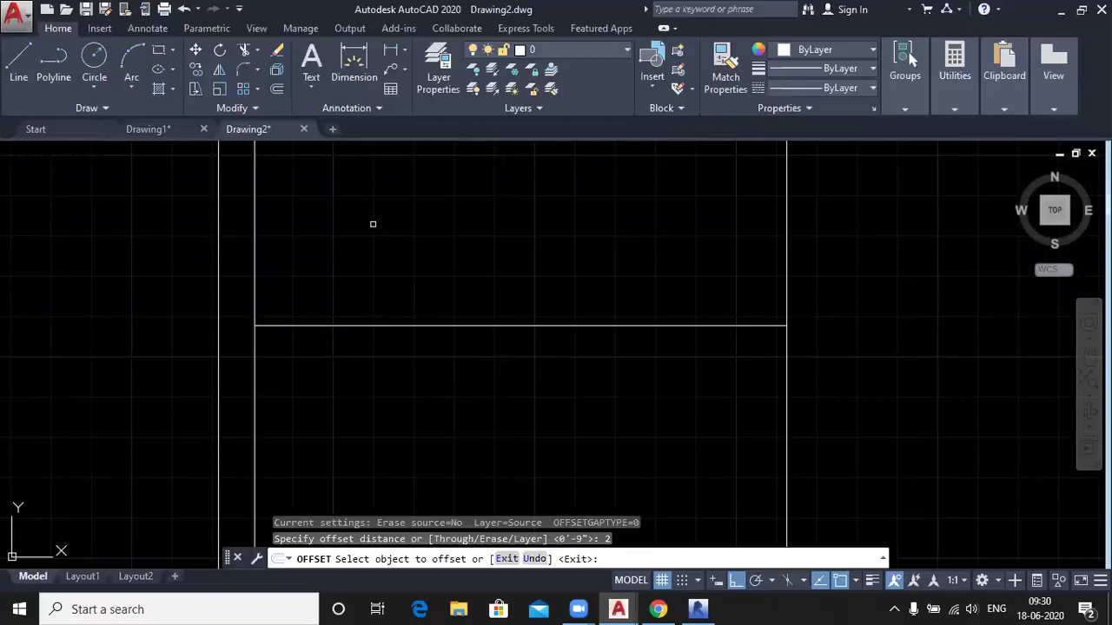
pyautogui.click(431, 326)
pyautogui.click(442, 253)
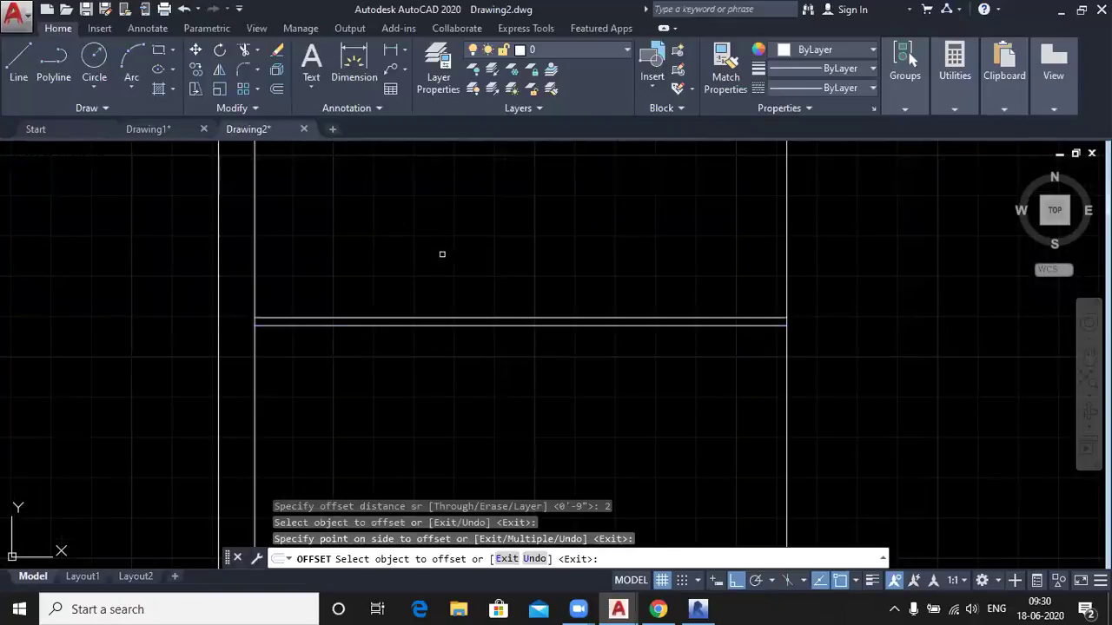
pyautogui.click(446, 328)
pyautogui.click(426, 397)
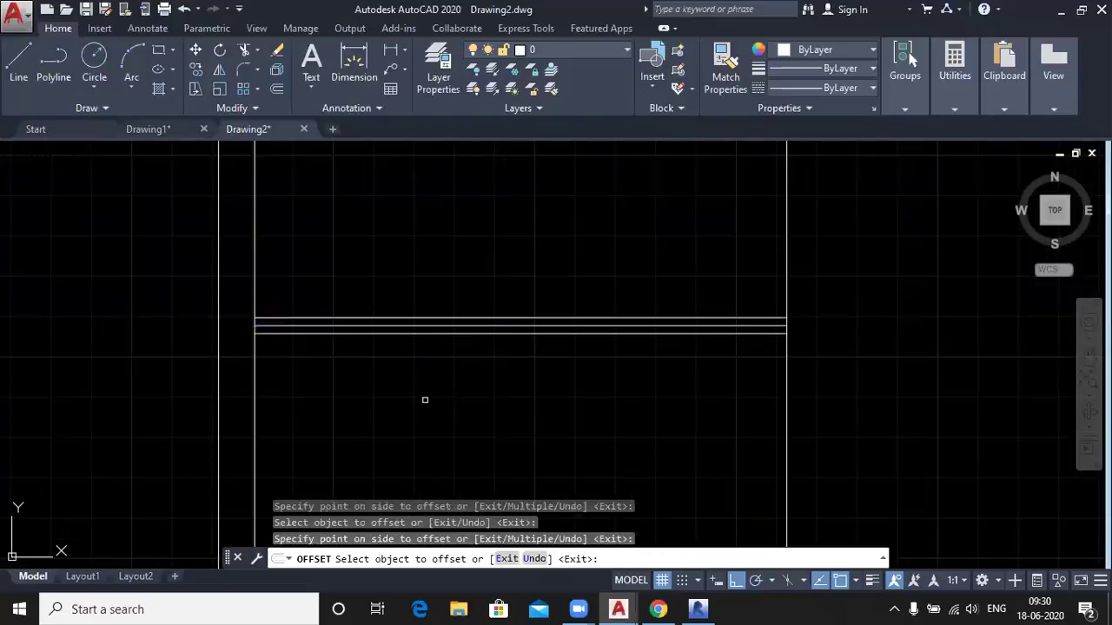
# Offset the upper and lower vertical partition lines to the right by the same distance and end the Offset command
pyautogui.scroll(-2, 377, 372)
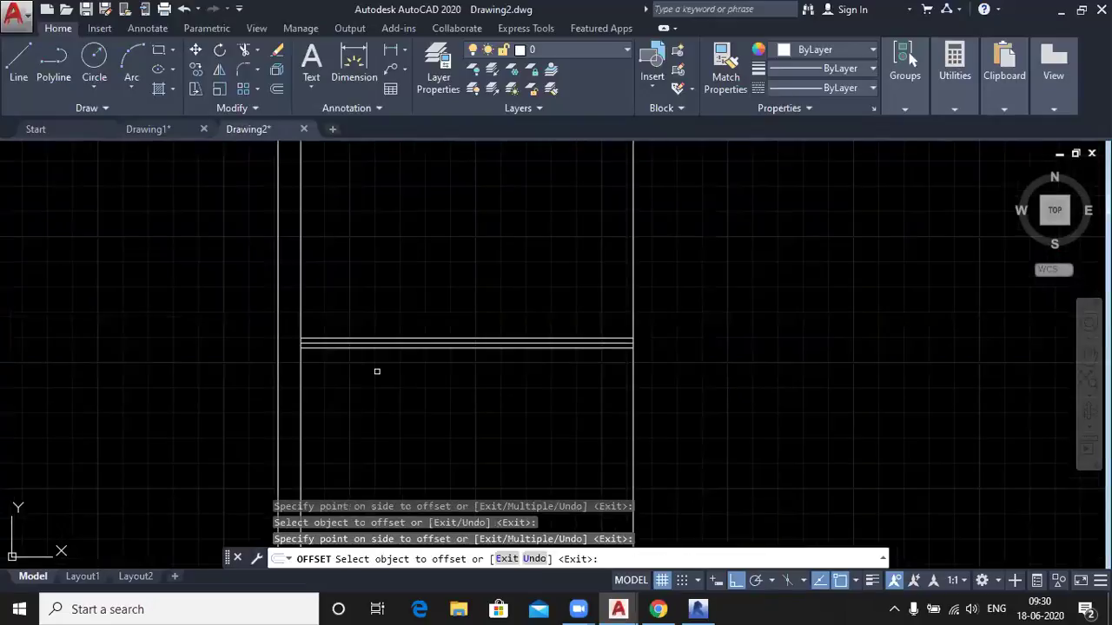
pyautogui.click(631, 297)
pyautogui.click(668, 295)
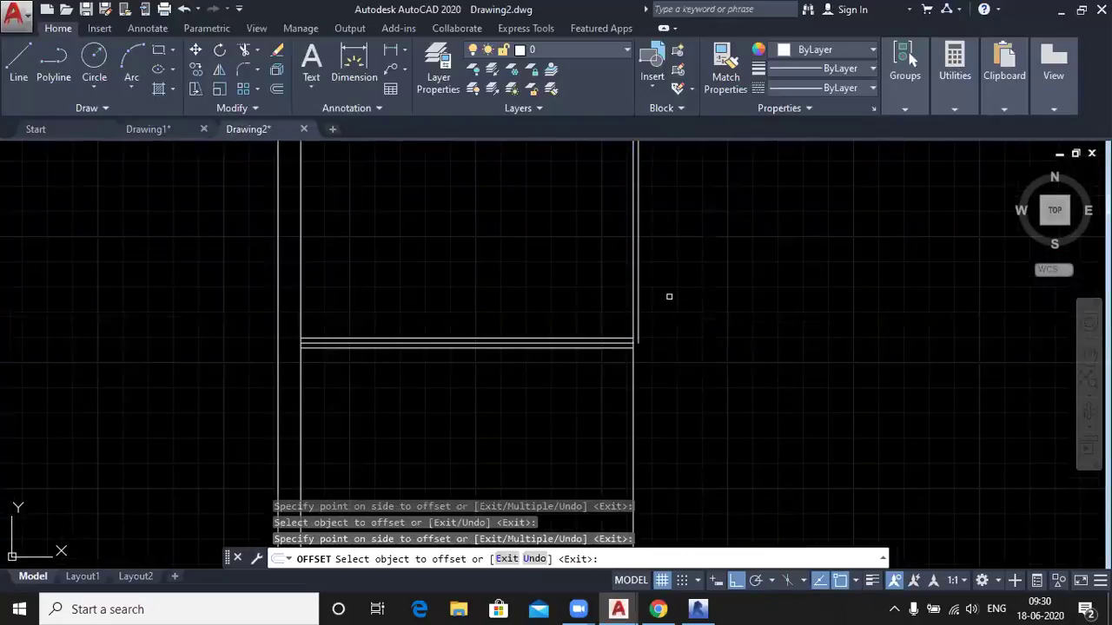
pyautogui.click(633, 406)
pyautogui.click(668, 395)
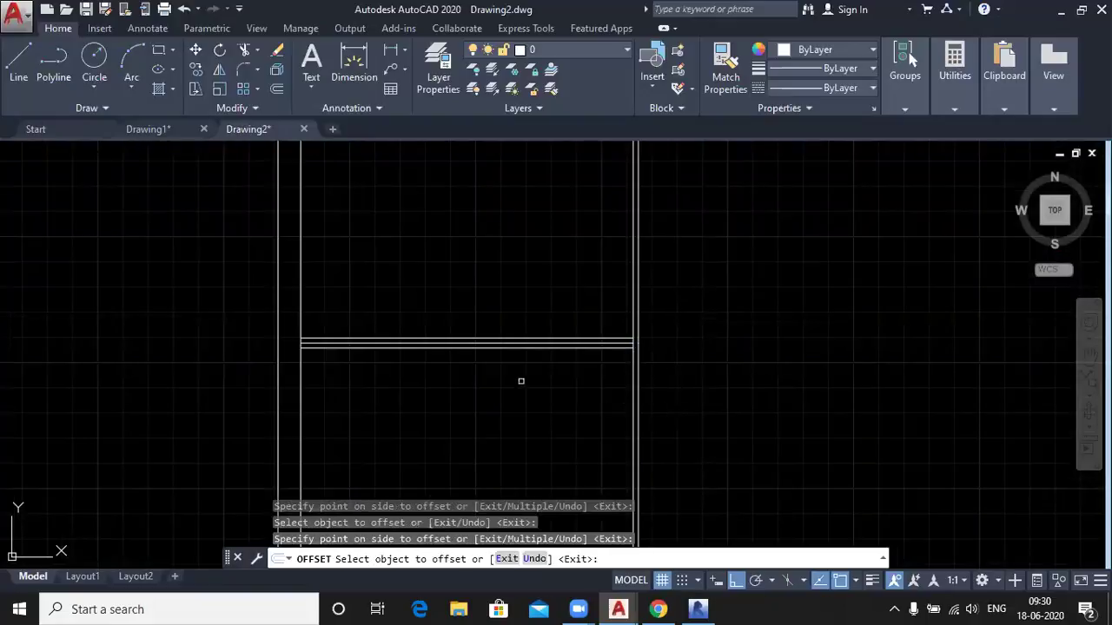
pyautogui.rightClick(483, 422)
pyautogui.click(526, 268)
# Delete the middle one of the three horizontal partition lines
pyautogui.scroll(4, 454, 322)
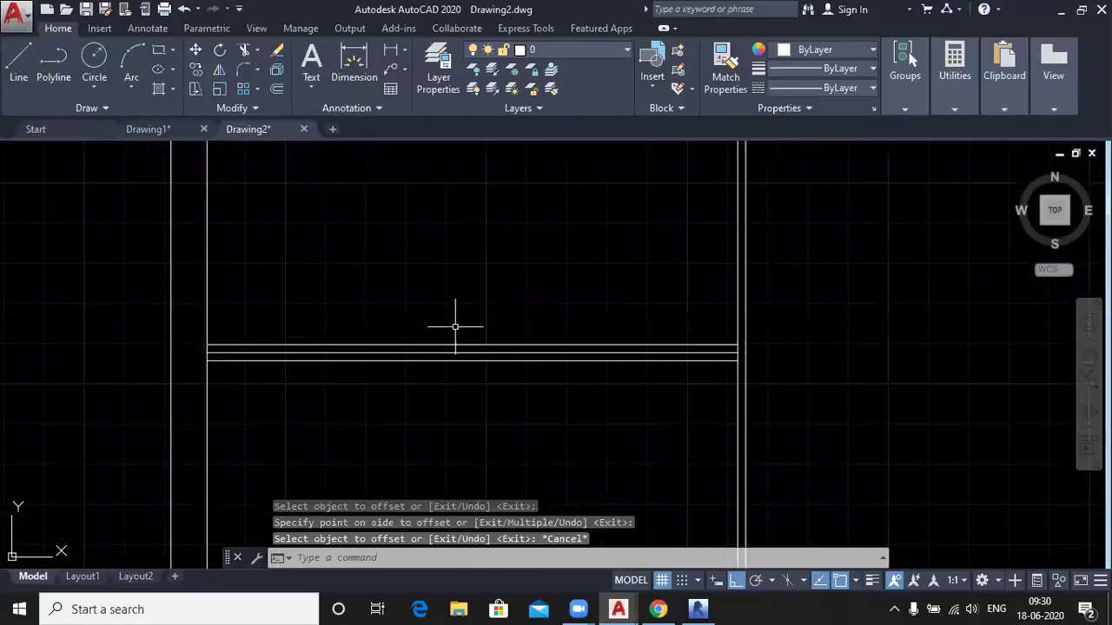
pyautogui.click(453, 369)
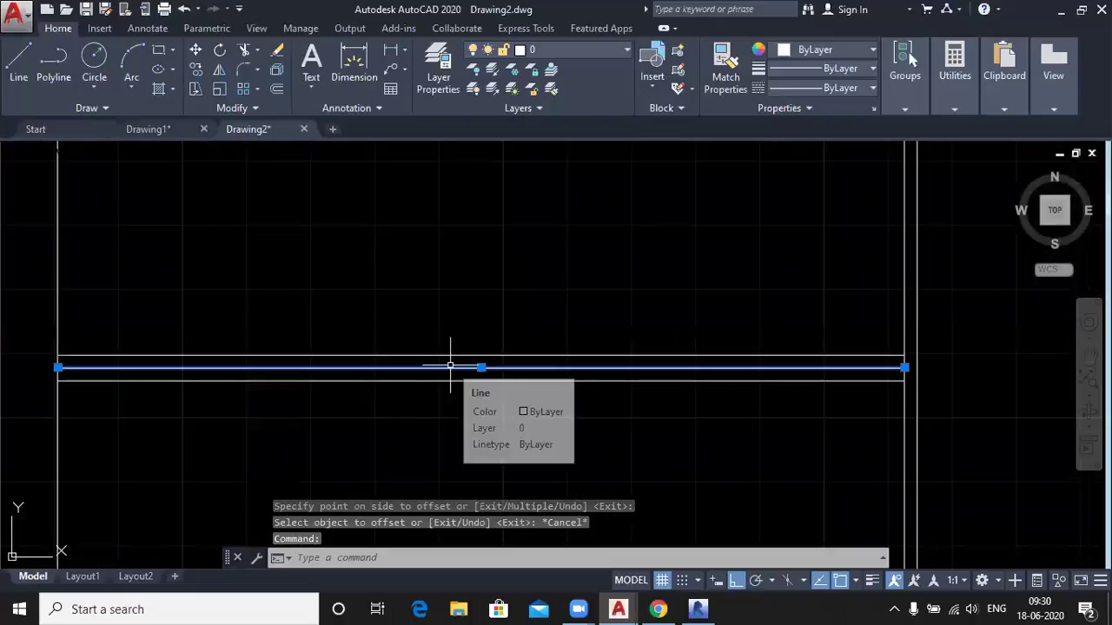
pyautogui.press('Delete')
pyautogui.scroll(-2, 308, 318)
pyautogui.scroll(-3, 338, 414)
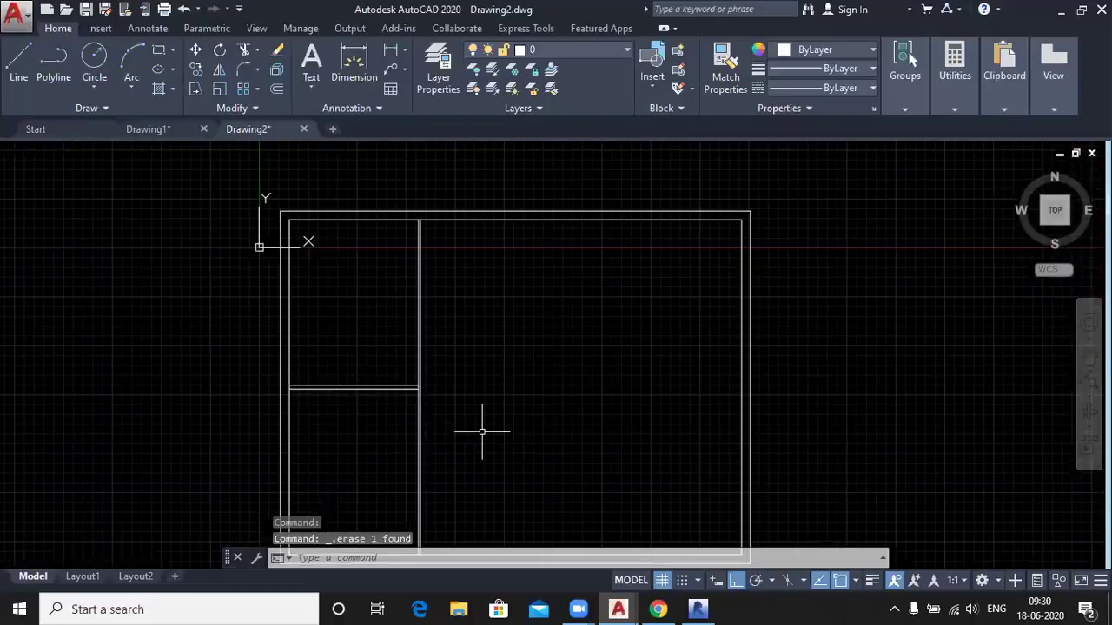
pyautogui.moveTo(482, 431); pyautogui.dragTo(424, 377, button='middle')
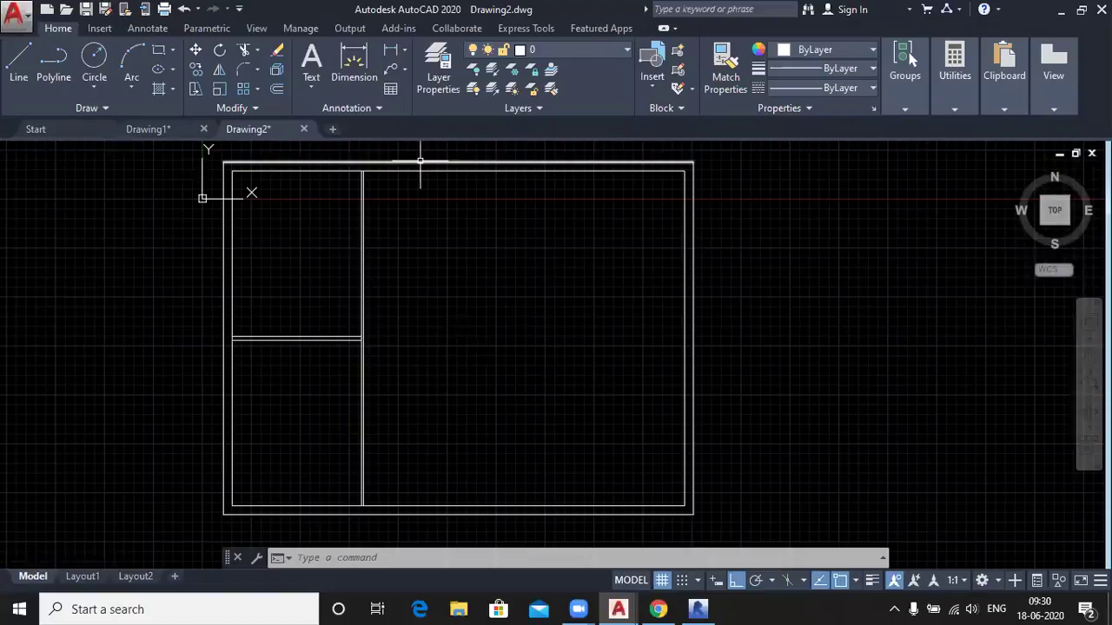
pyautogui.moveTo(431, 115); pyautogui.dragTo(461, 160, button='middle')
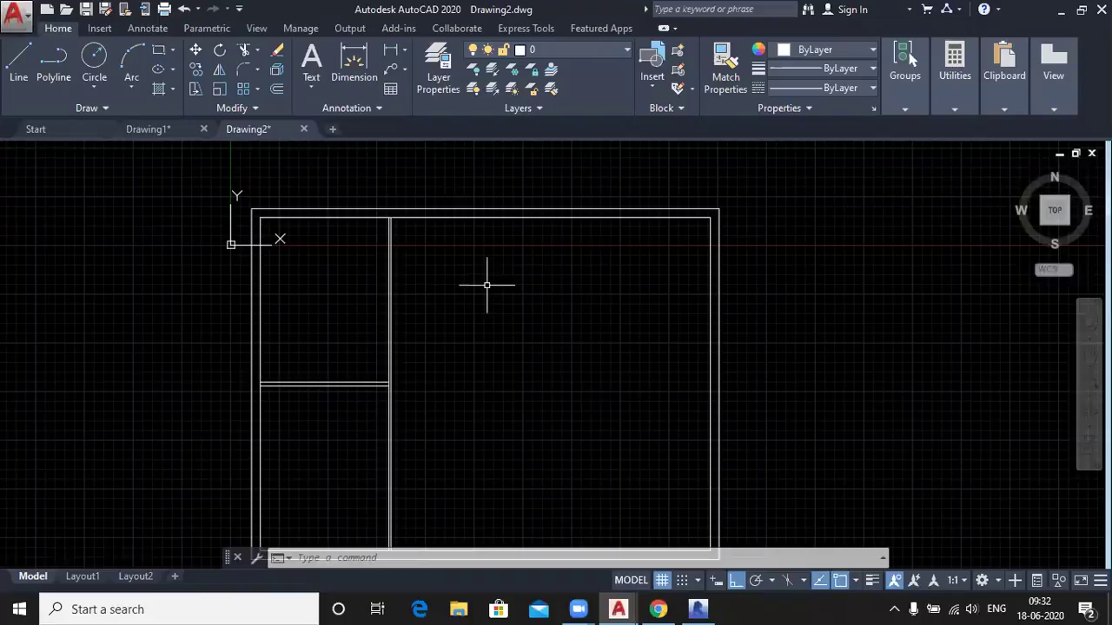
pyautogui.scroll(-2, 487, 285)
pyautogui.moveTo(501, 330); pyautogui.dragTo(373, 307, button='middle')
pyautogui.scroll(2, 256, 345)
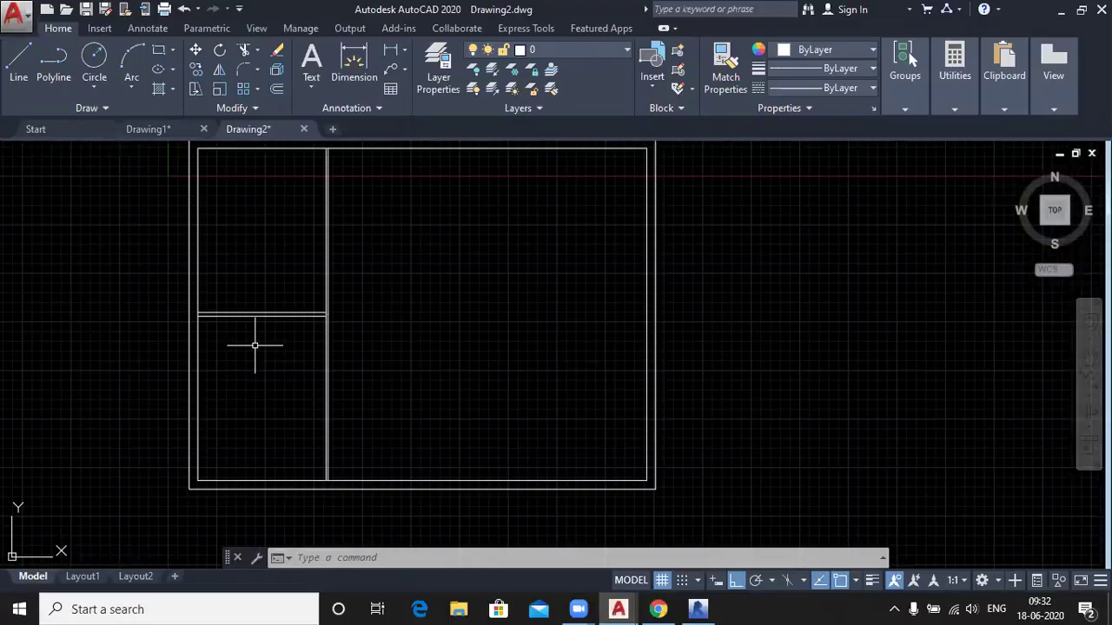
pyautogui.scroll(-1, 258, 355)
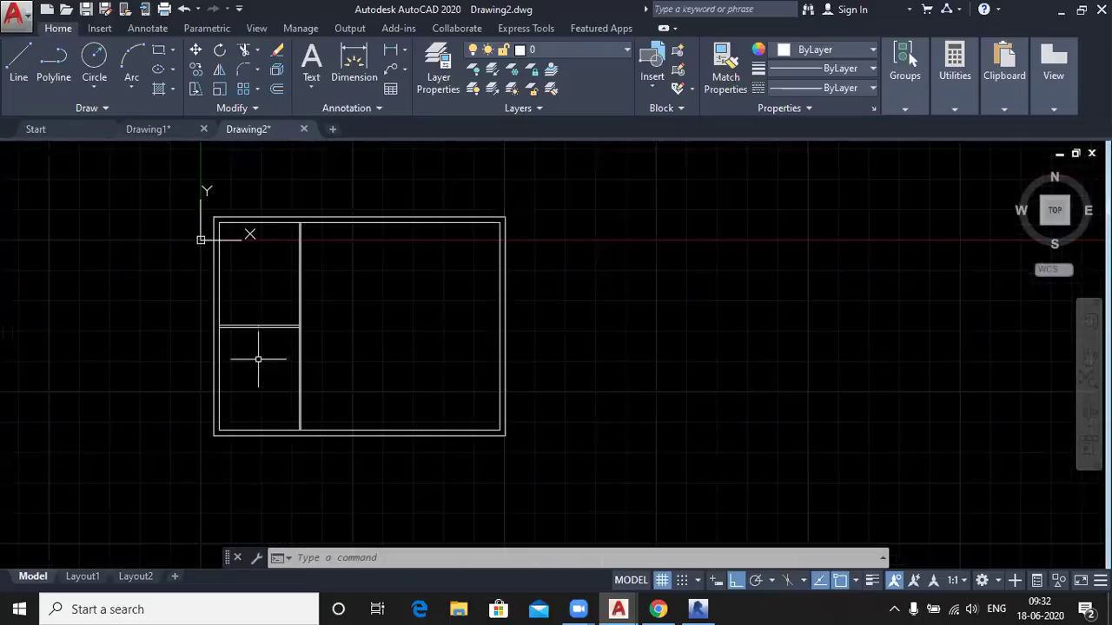
pyautogui.scroll(1, 255, 288)
pyautogui.moveTo(254, 287); pyautogui.dragTo(258, 325, button='middle')
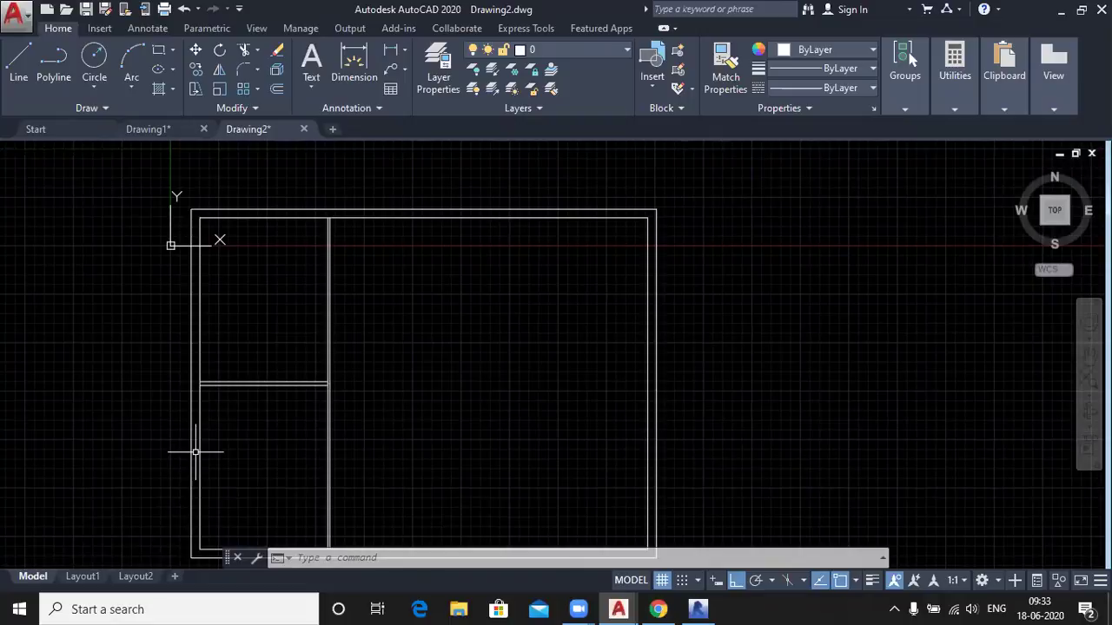
# Select all horizontal and vertical partition lines with a crossing window around their junction and delete them
pyautogui.click(371, 401)
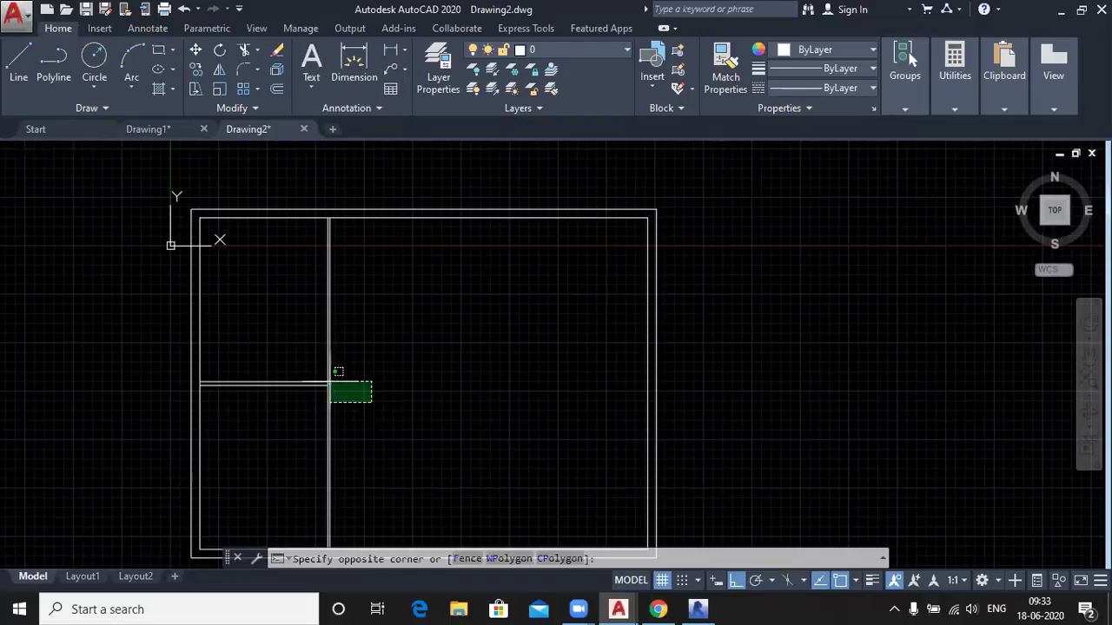
pyautogui.click(298, 367)
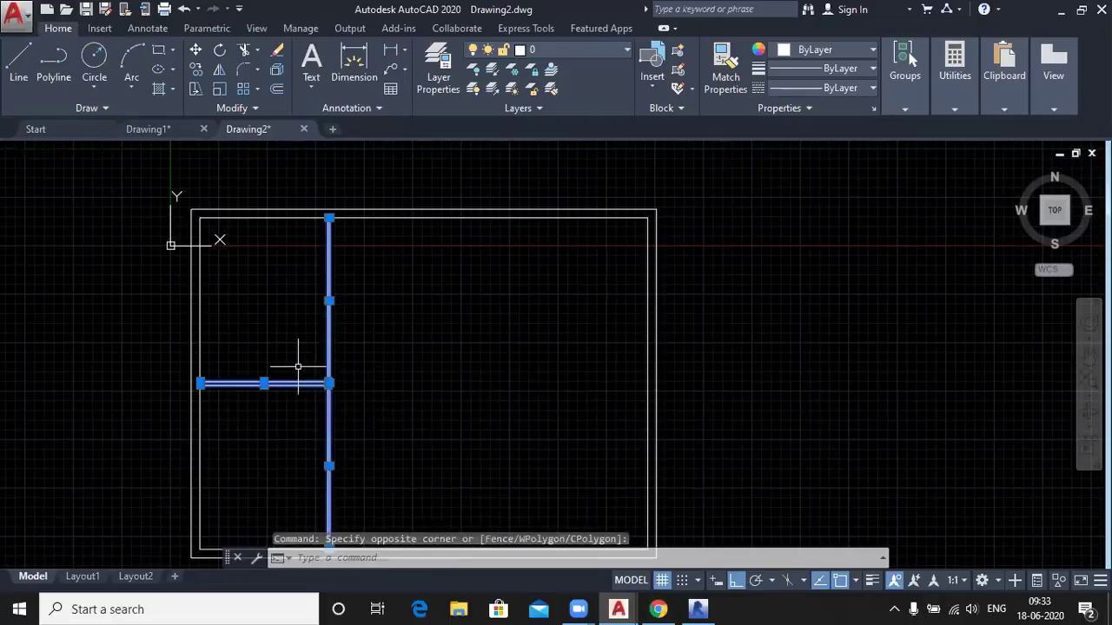
pyautogui.press('Delete')
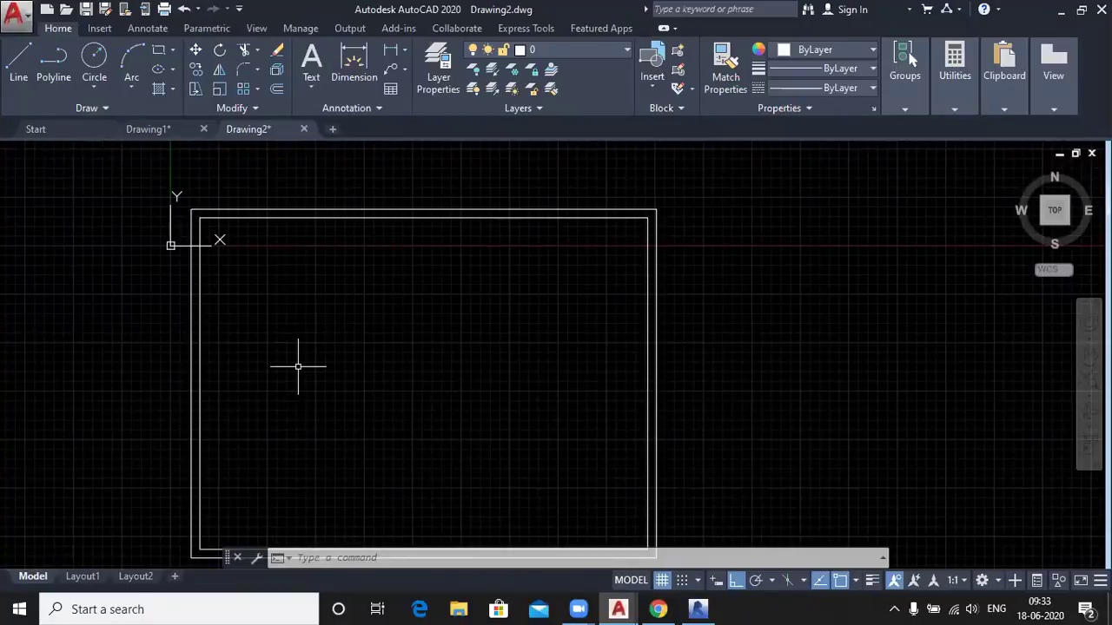
# Offset the inner top wall line 10' downward and the inner left wall line 10' to the right
pyautogui.click(281, 89)
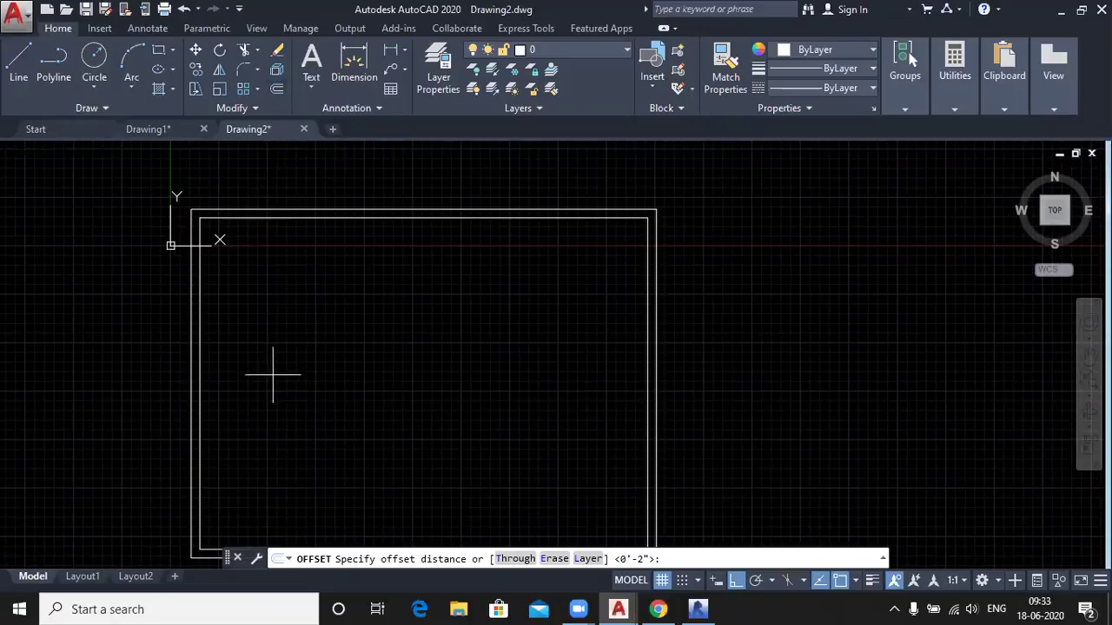
pyautogui.write("10'")
pyautogui.press('Return')
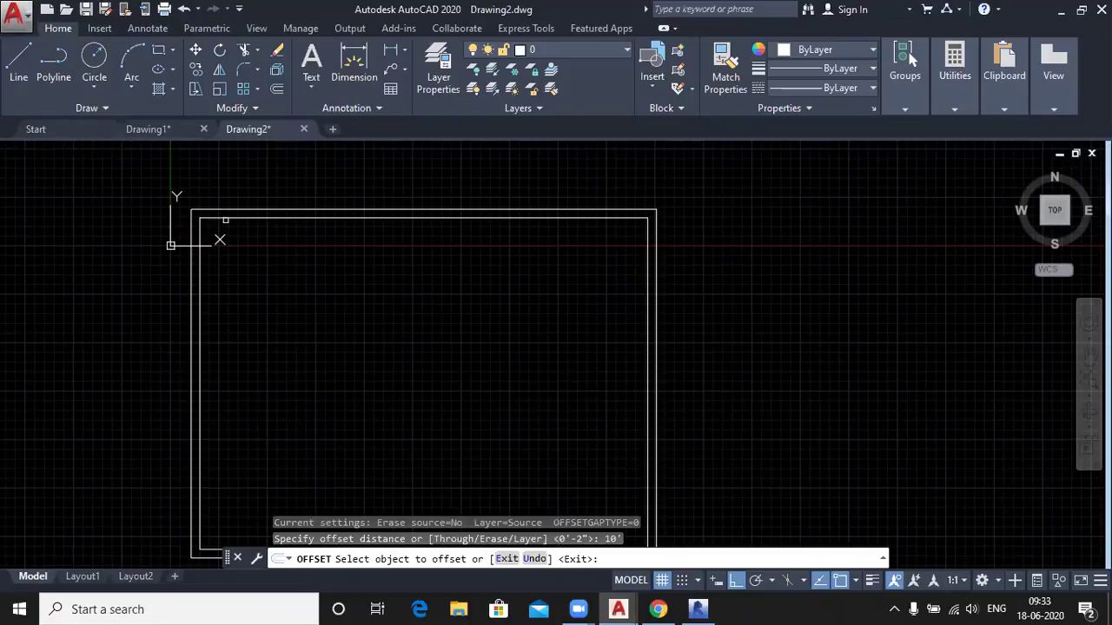
pyautogui.click(226, 218)
pyautogui.click(291, 377)
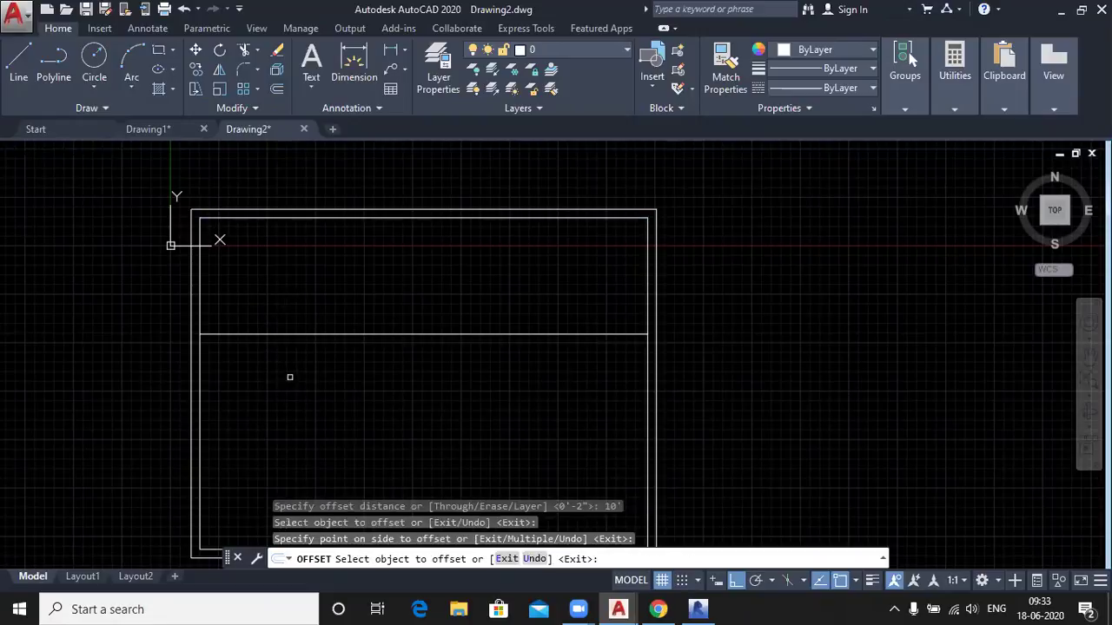
pyautogui.click(201, 373)
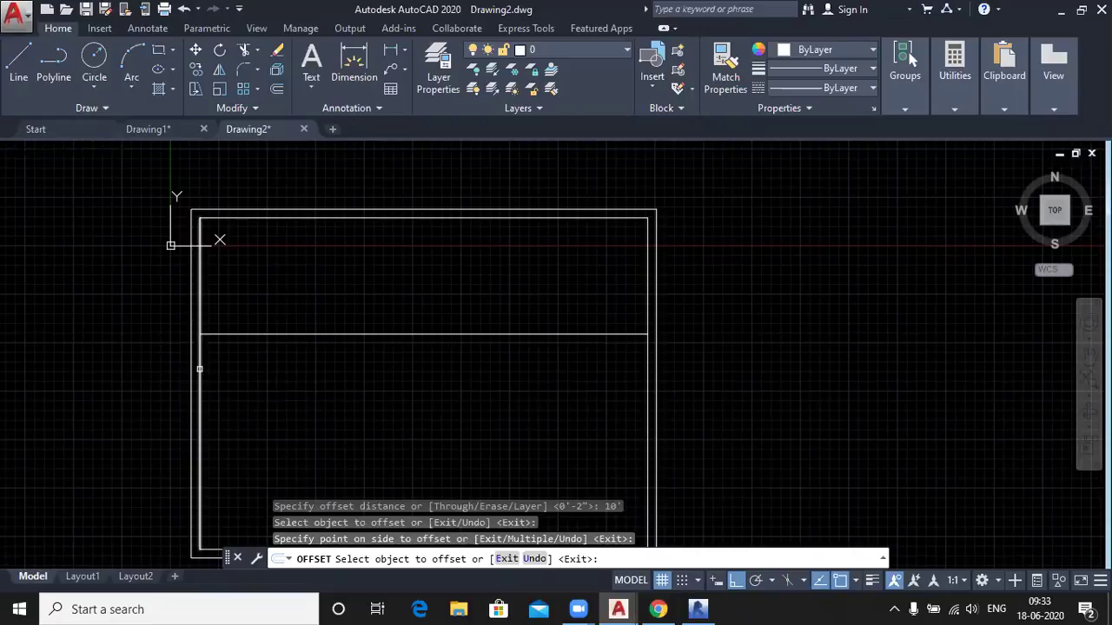
pyautogui.click(364, 380)
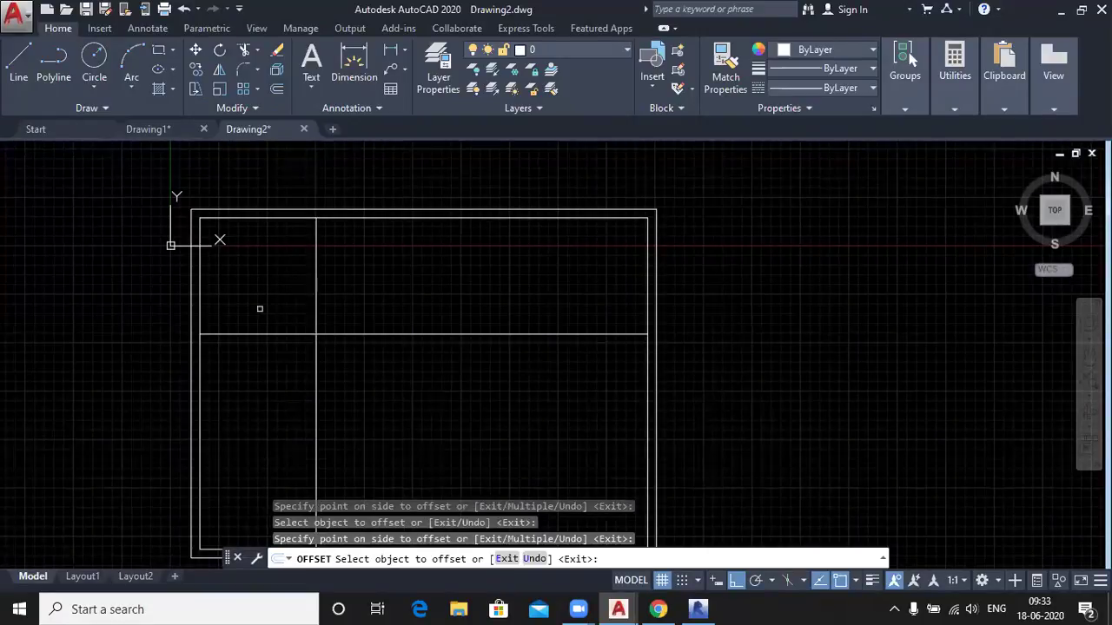
# Trim the two offset lines beyond their intersection to leave a square room in the plan's upper-left corner
pyautogui.click(244, 50)
pyautogui.press('Return')
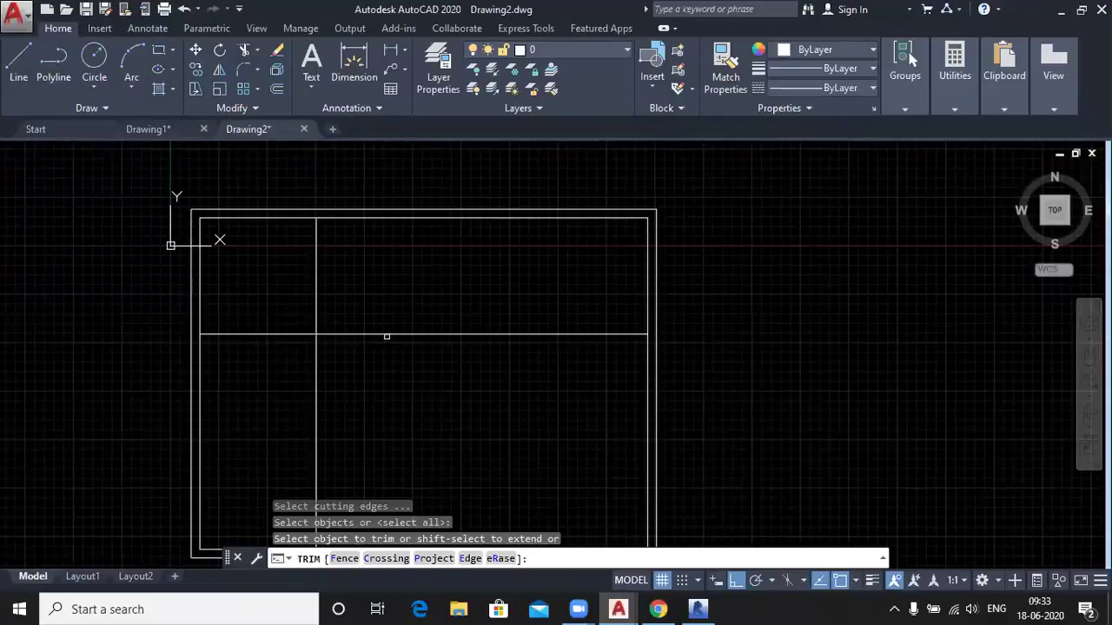
pyautogui.click(386, 334)
pyautogui.click(316, 377)
pyautogui.click(317, 266)
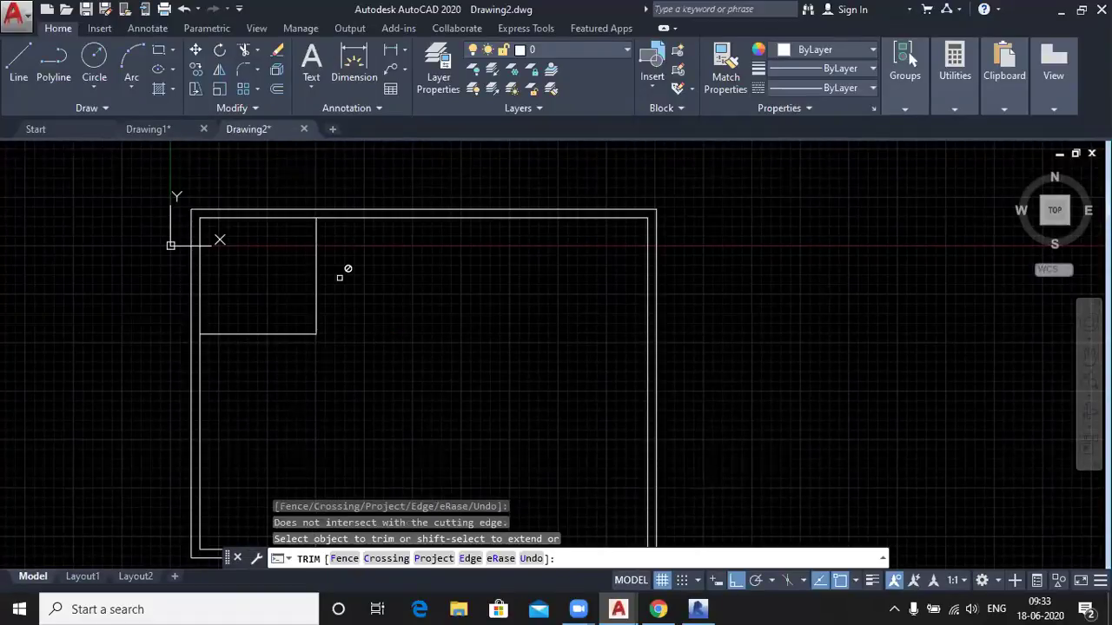
pyautogui.rightClick(361, 289)
pyautogui.click(402, 318)
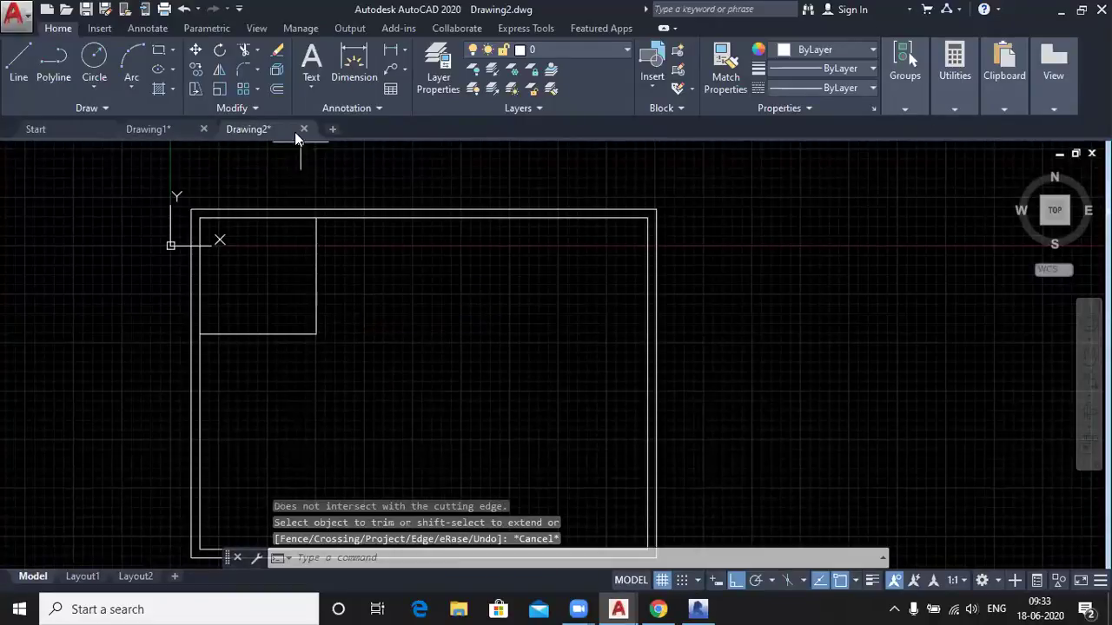
# Offset the room's right and bottom partition lines outward by 4 inches and end the Offset command
pyautogui.click(277, 89)
pyautogui.write('4')
pyautogui.press('Return')
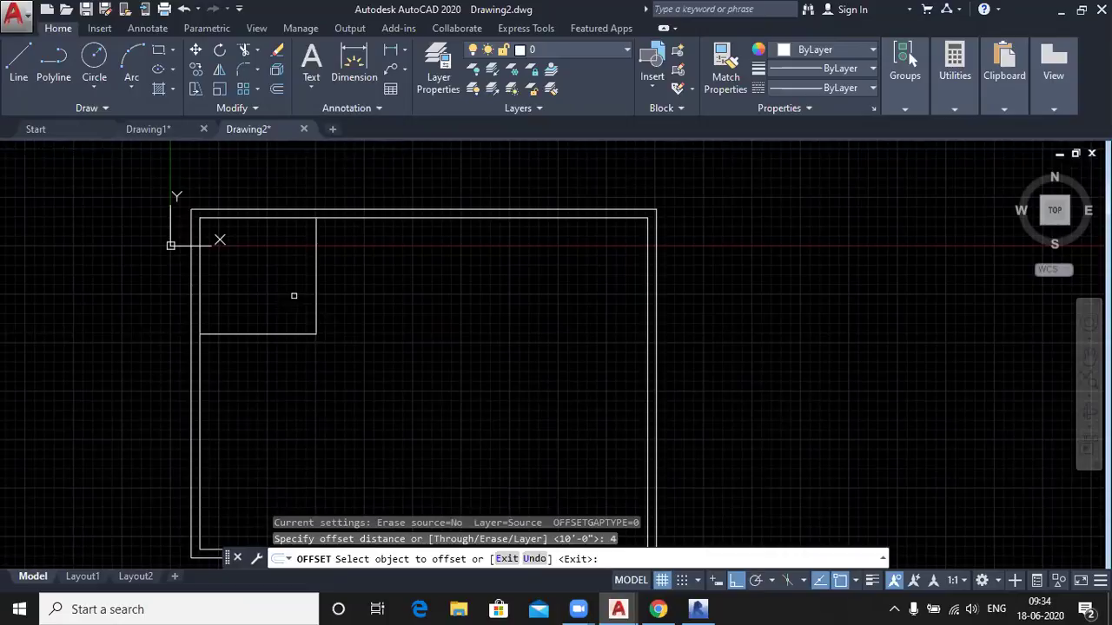
pyautogui.click(317, 295)
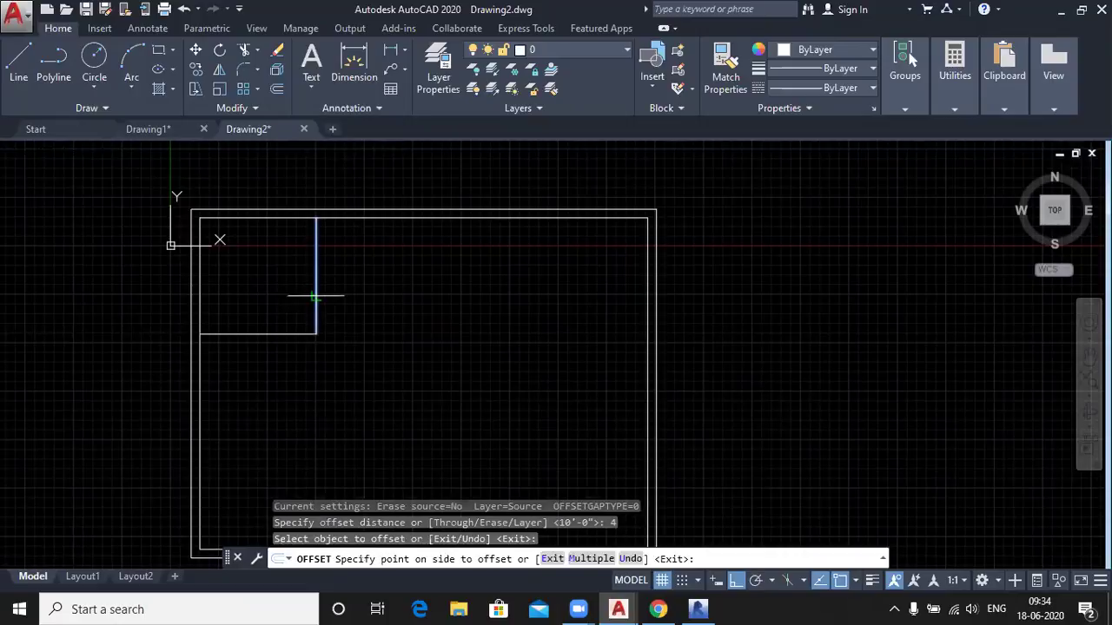
pyautogui.click(352, 301)
pyautogui.click(275, 333)
pyautogui.click(293, 373)
pyautogui.scroll(2, 300, 359)
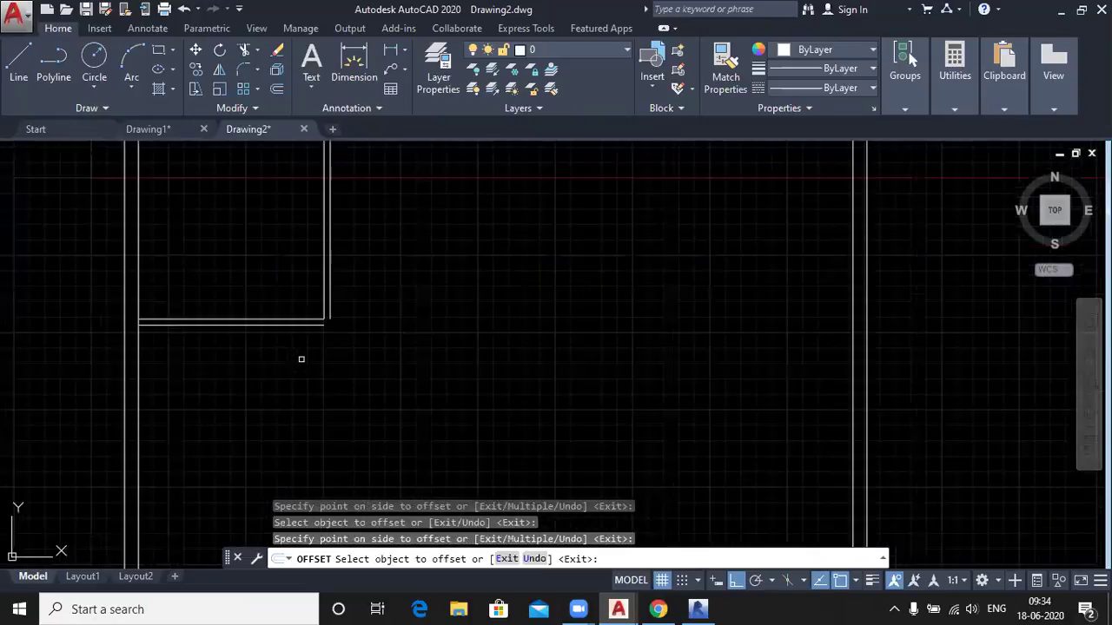
pyautogui.rightClick(417, 278)
pyautogui.click(452, 304)
# Fillet the two outer partition lines into a sharp corner at the room's lower right
pyautogui.scroll(1, 388, 318)
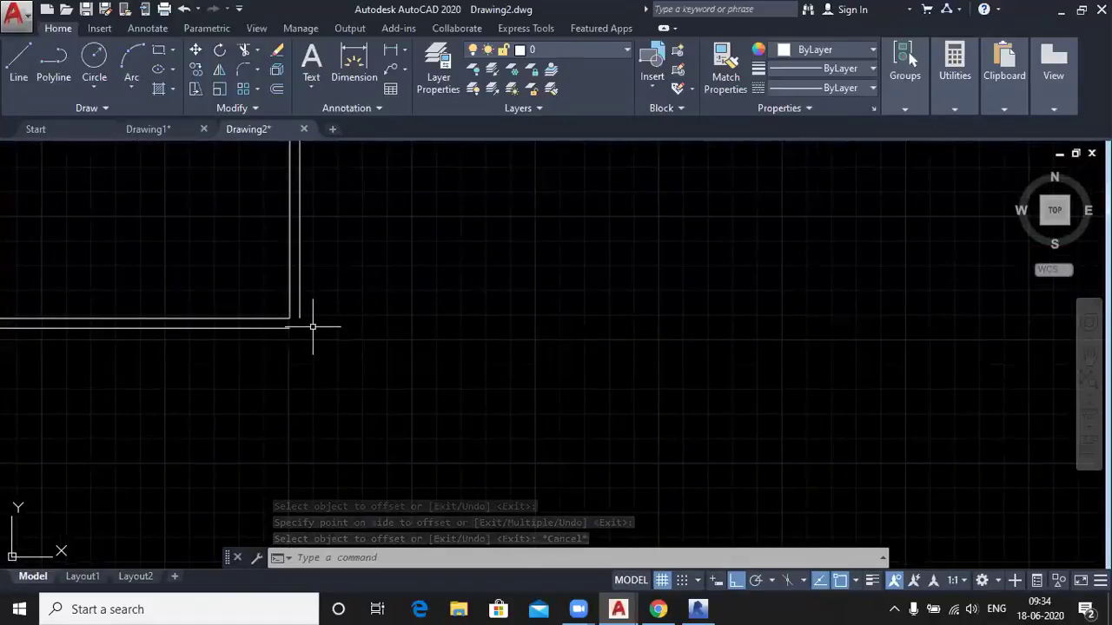
pyautogui.click(244, 70)
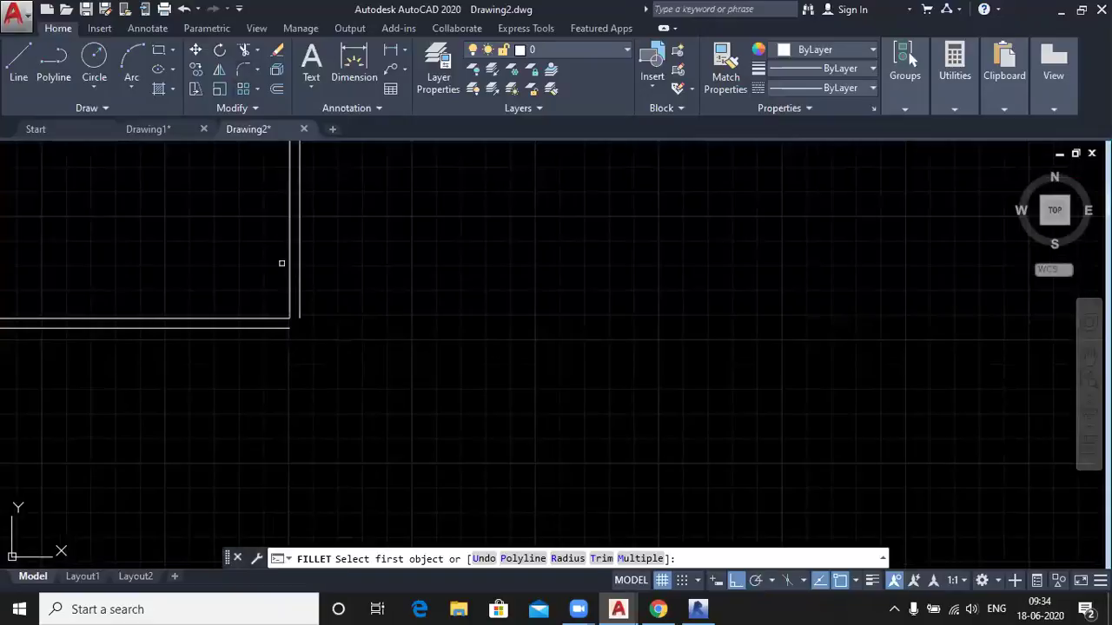
pyautogui.click(263, 327)
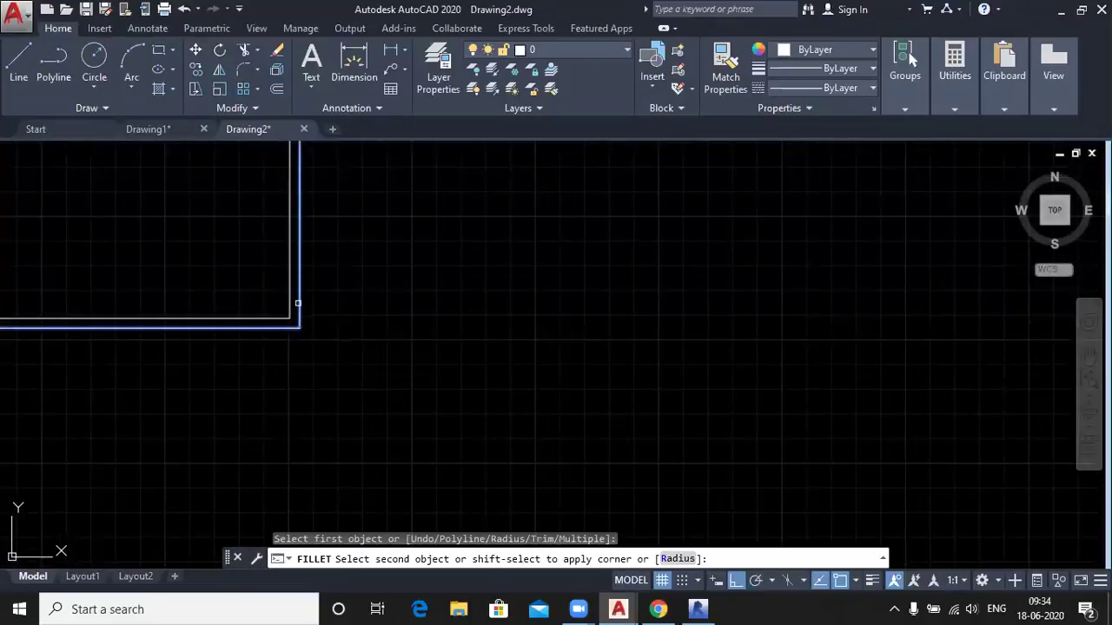
pyautogui.click(297, 304)
# Draw a 3' horizontal line to the right and a 3' vertical line up from its end, outside the plan's left wall
pyautogui.scroll(-3, 392, 302)
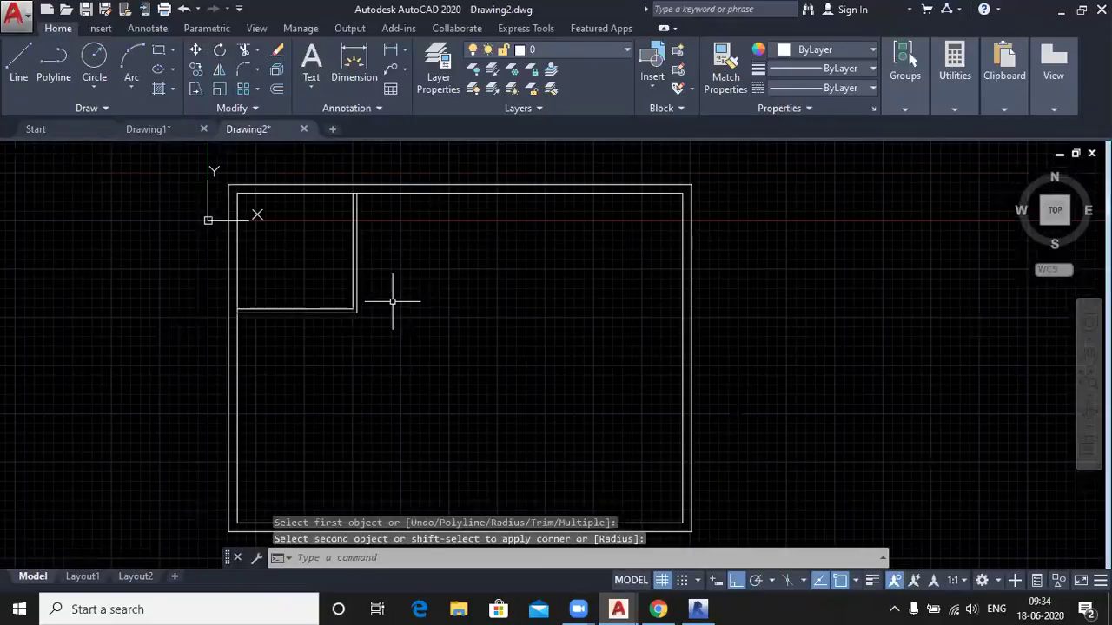
pyautogui.moveTo(393, 303); pyautogui.dragTo(322, 305, button='middle')
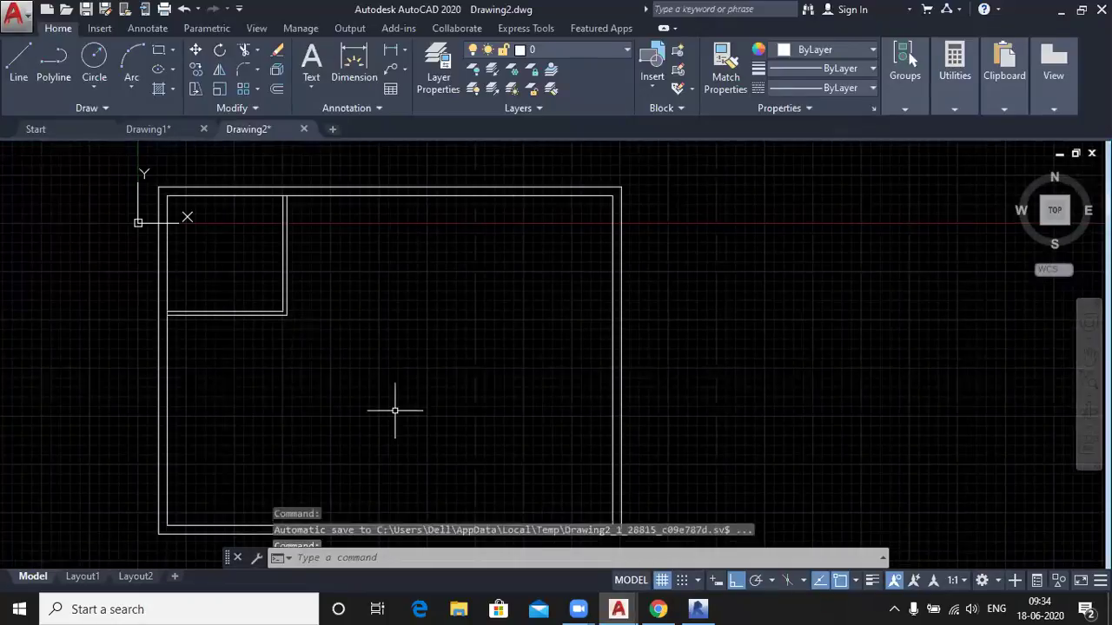
pyautogui.click(21, 76)
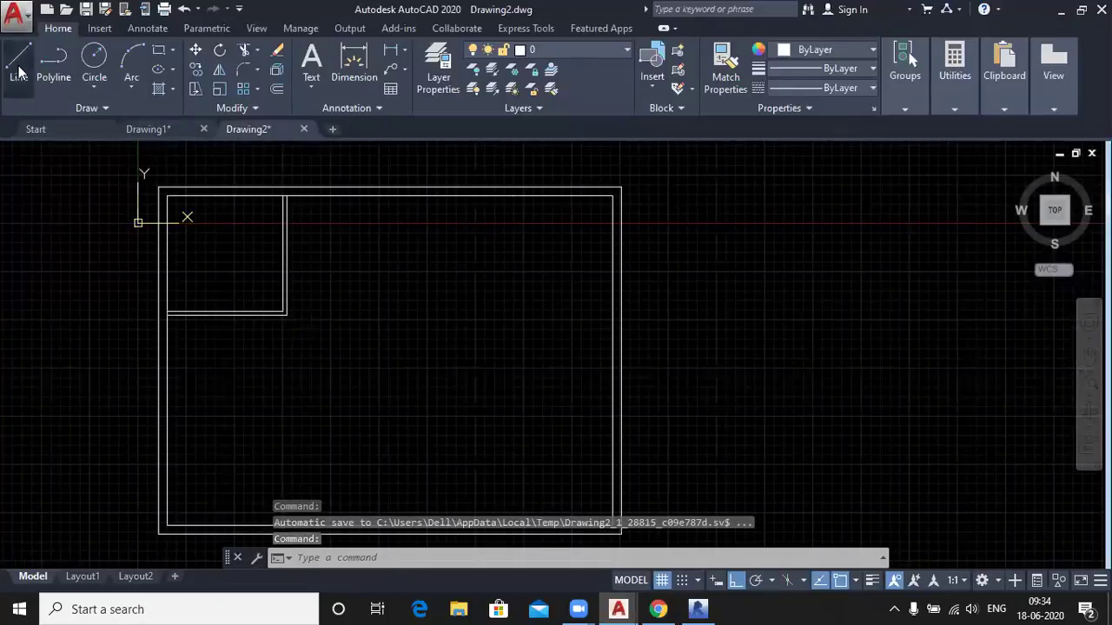
pyautogui.moveTo(236, 255); pyautogui.dragTo(392, 255, button='middle')
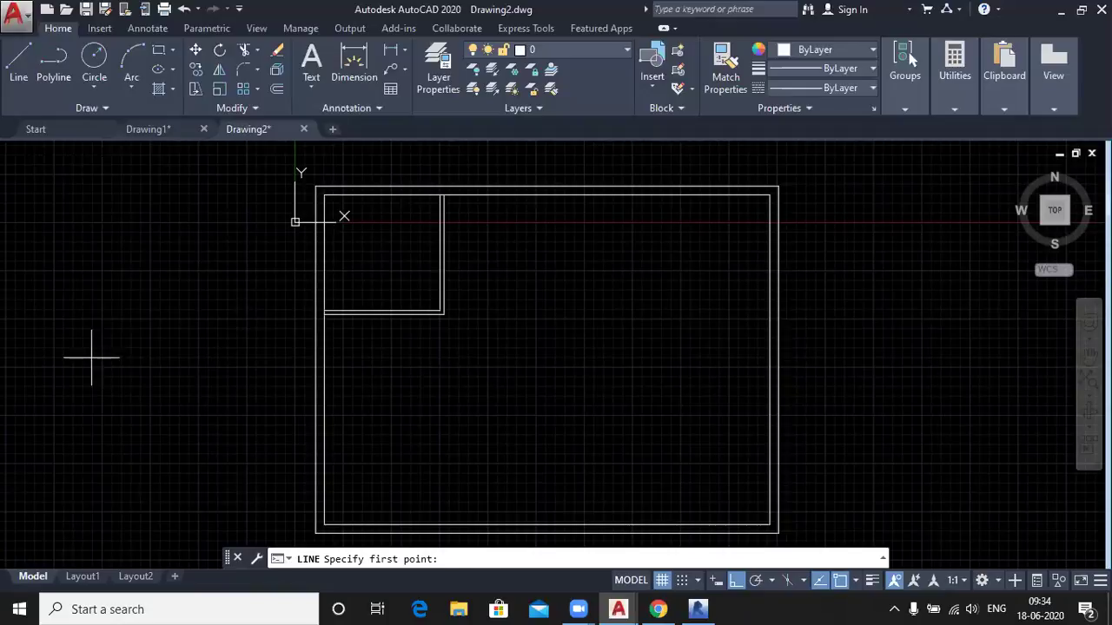
pyautogui.click(91, 357)
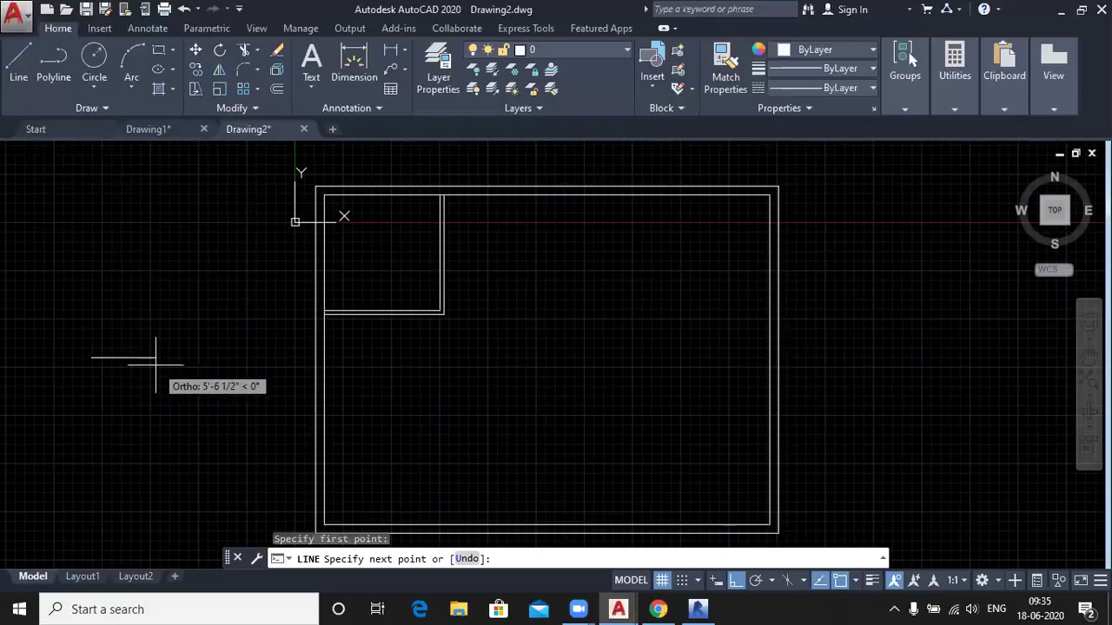
pyautogui.write('3')
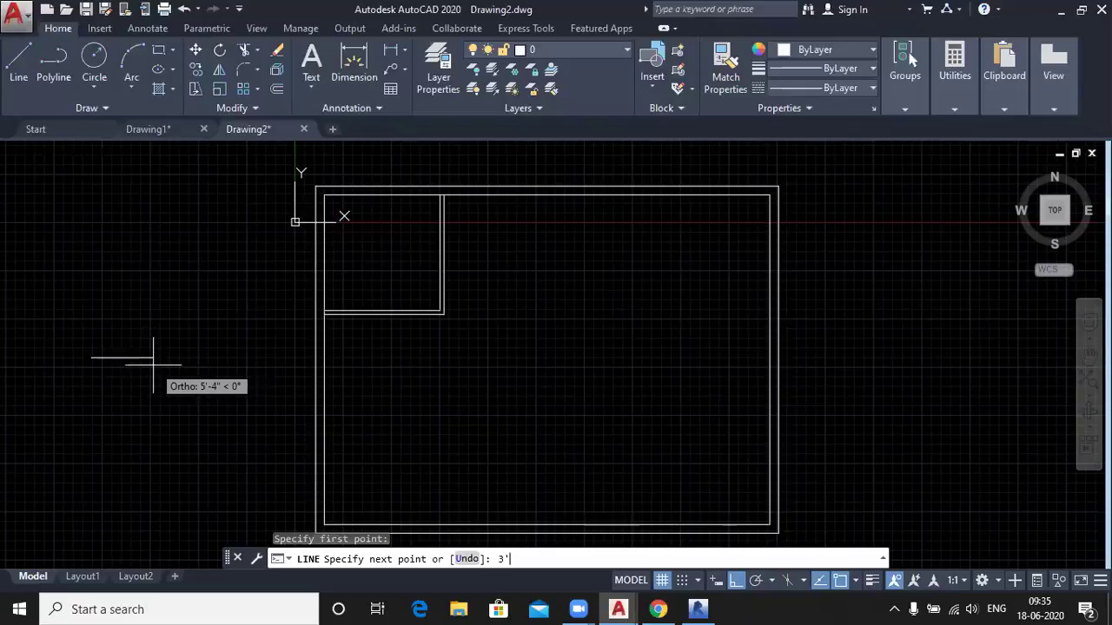
pyautogui.press('Return')
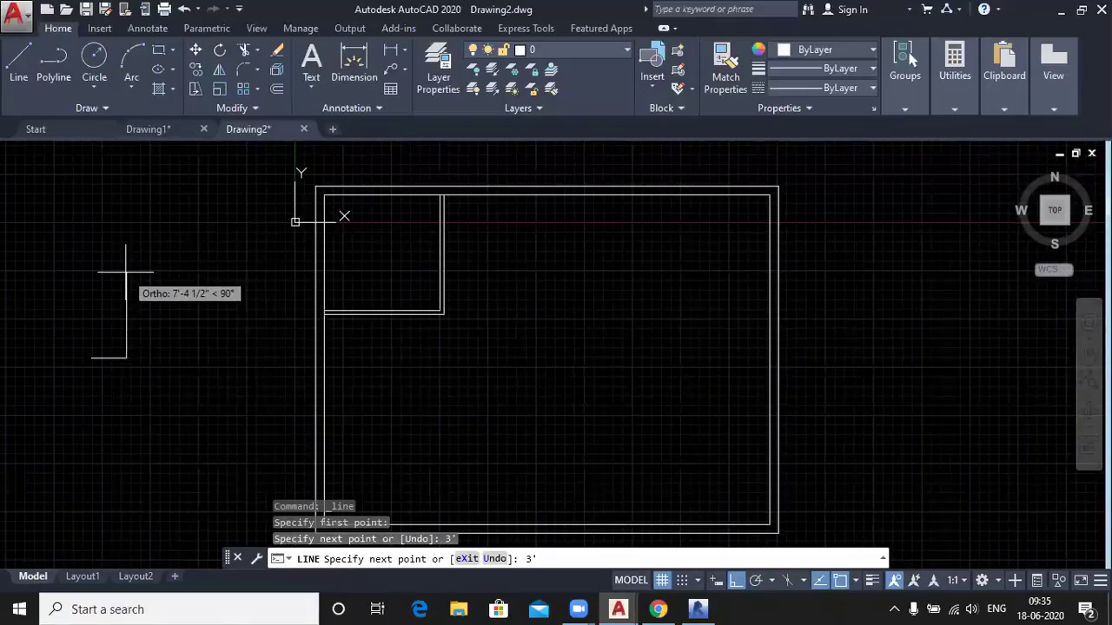
pyautogui.write("3'")
pyautogui.press('Return')
pyautogui.press('Escape')
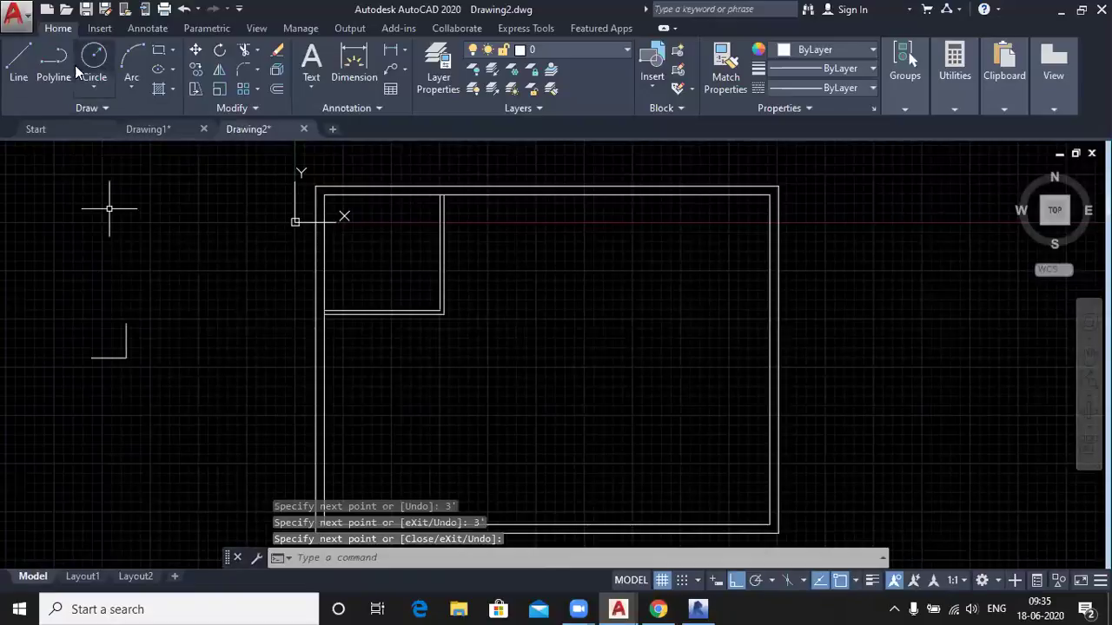
# Draw a circle centred on the corner of the two 3' lines, with its radius reaching the vertical line's top end
pyautogui.write('c')
pyautogui.press('Return')
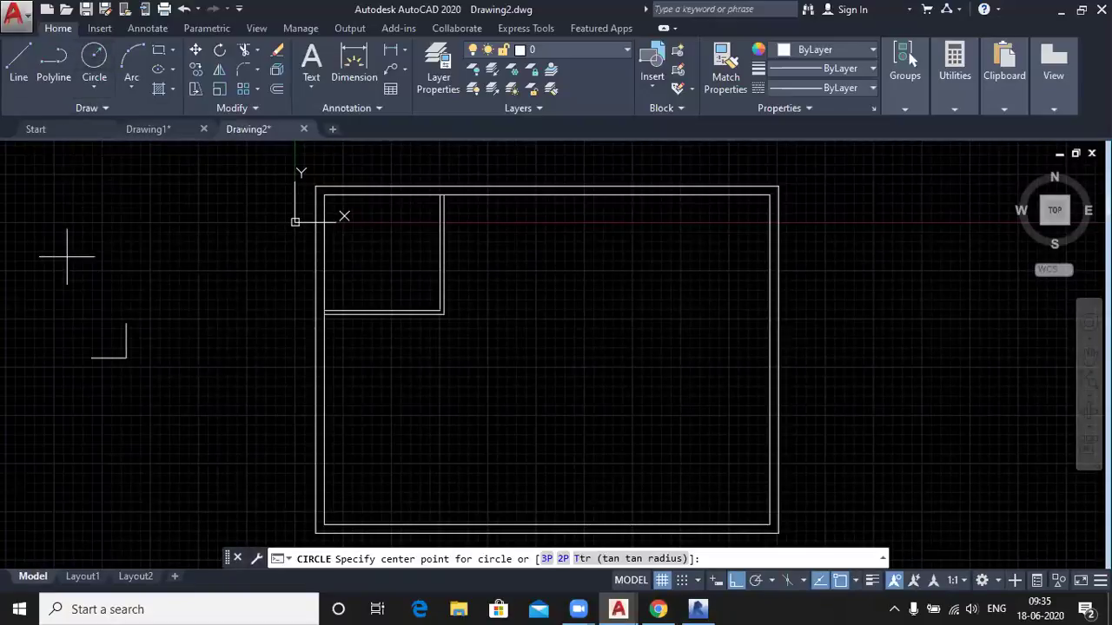
pyautogui.click(125, 357)
pyautogui.click(126, 324)
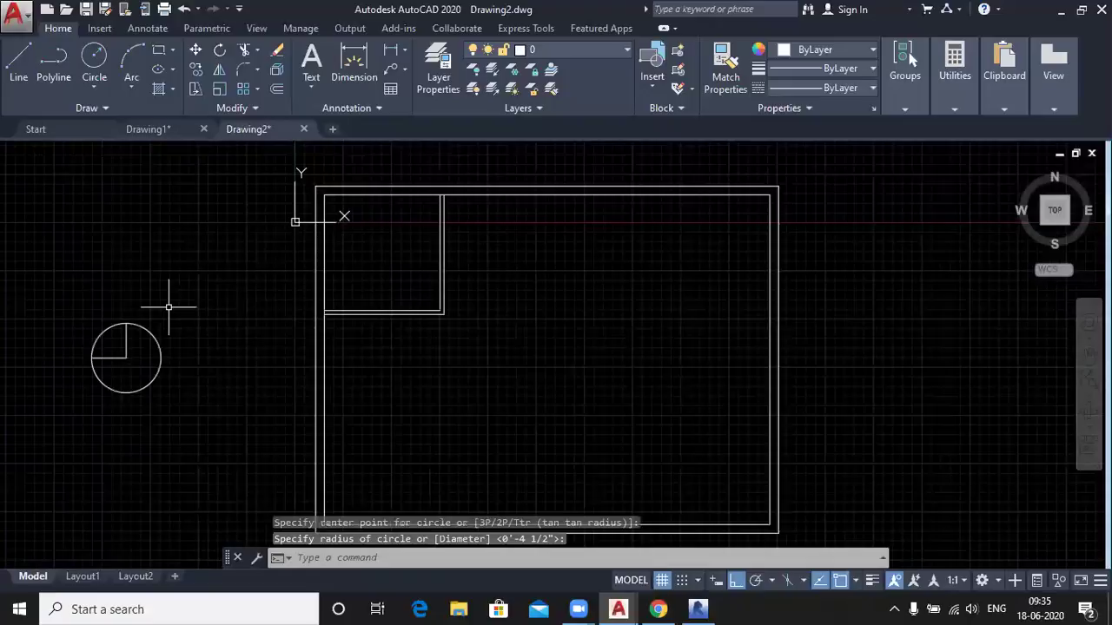
# Trim the circle to the quarter arc between the two lines and delete the horizontal line
pyautogui.write('tr')
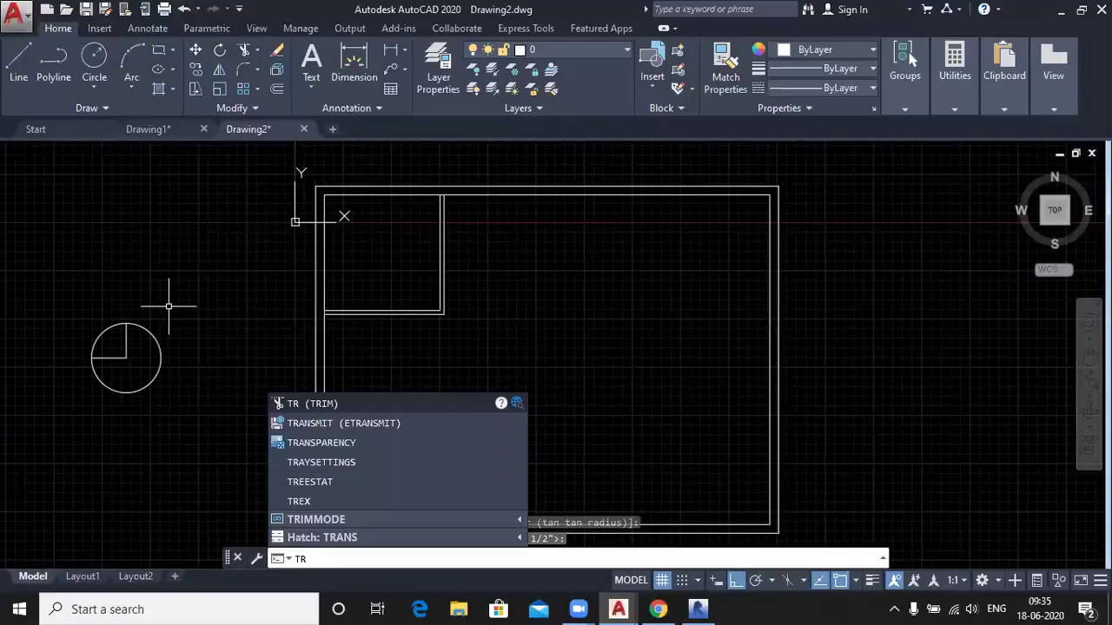
pyautogui.press('Return')
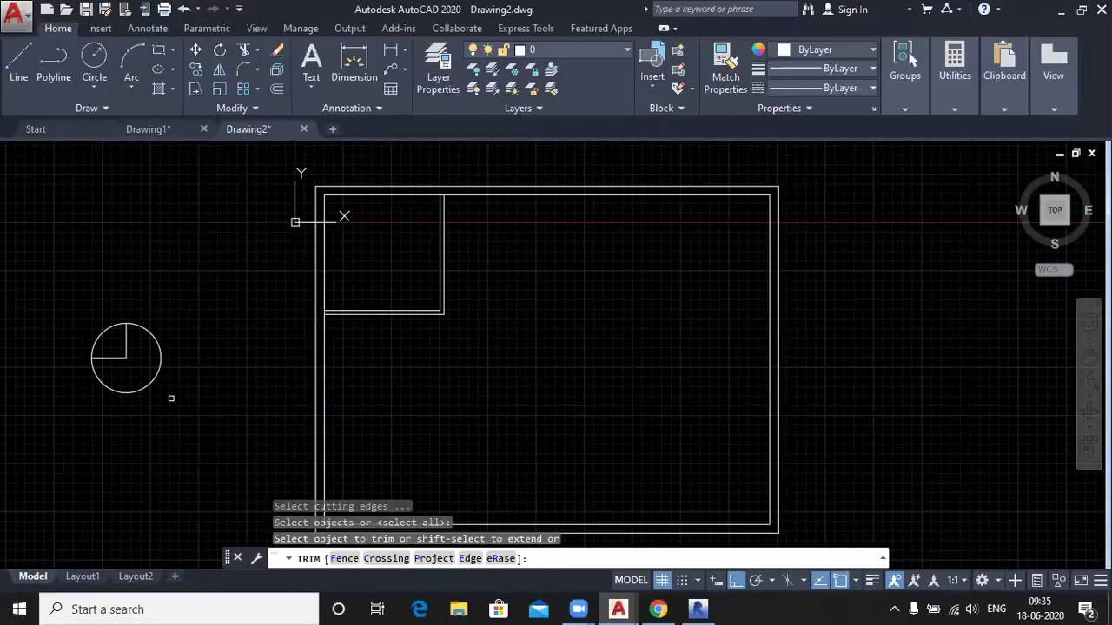
pyautogui.click(150, 384)
pyautogui.click(105, 349)
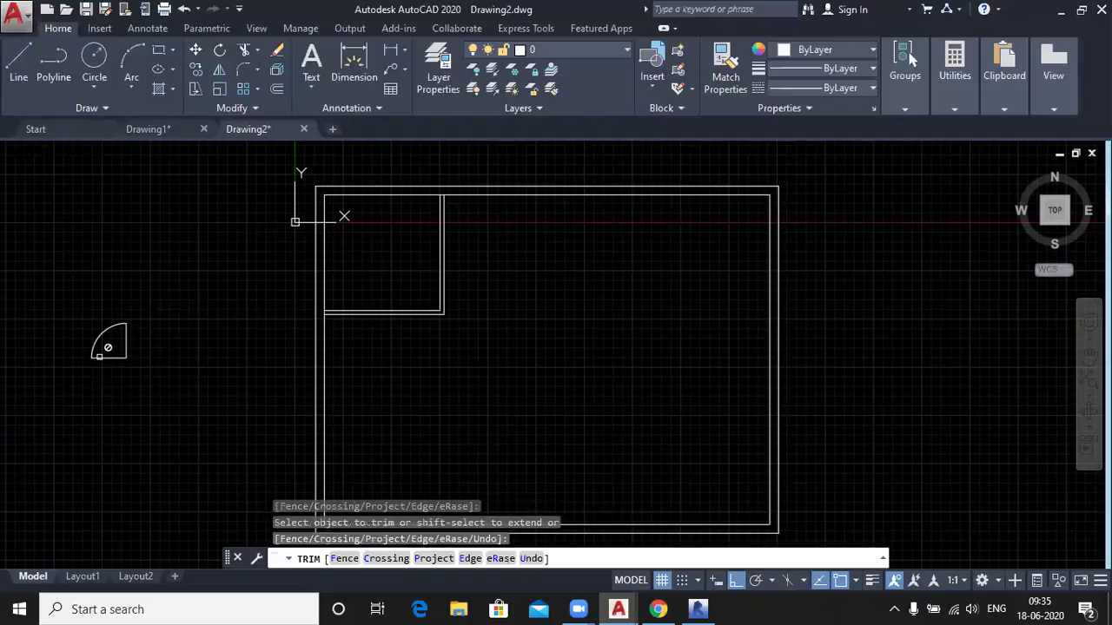
pyautogui.scroll(4, 100, 354)
pyautogui.rightClick(259, 291)
pyautogui.click(278, 301)
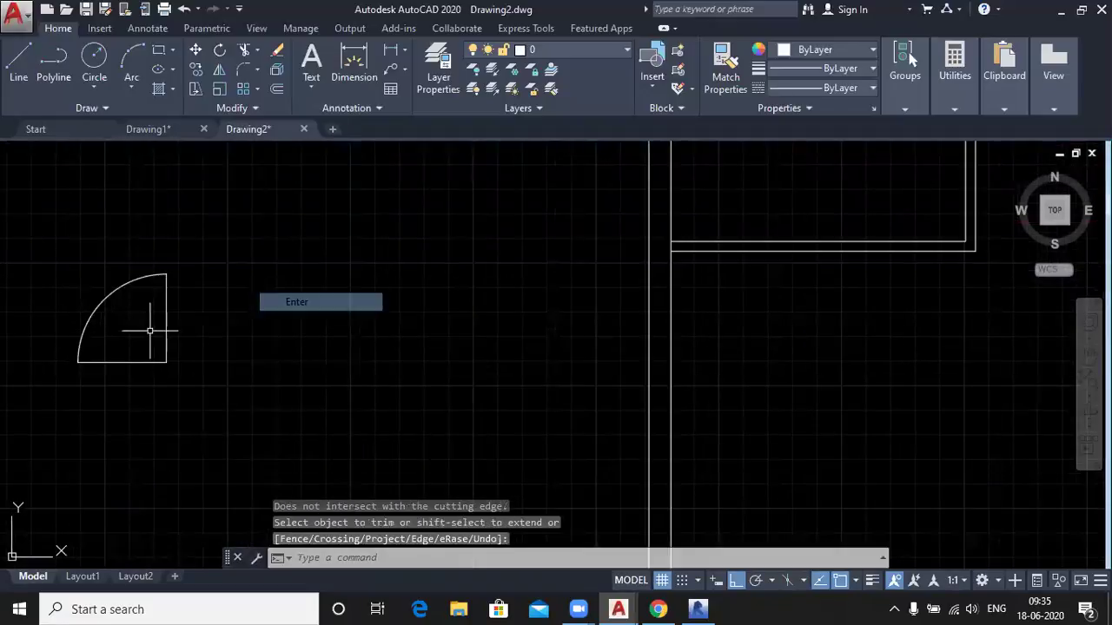
pyautogui.click(129, 360)
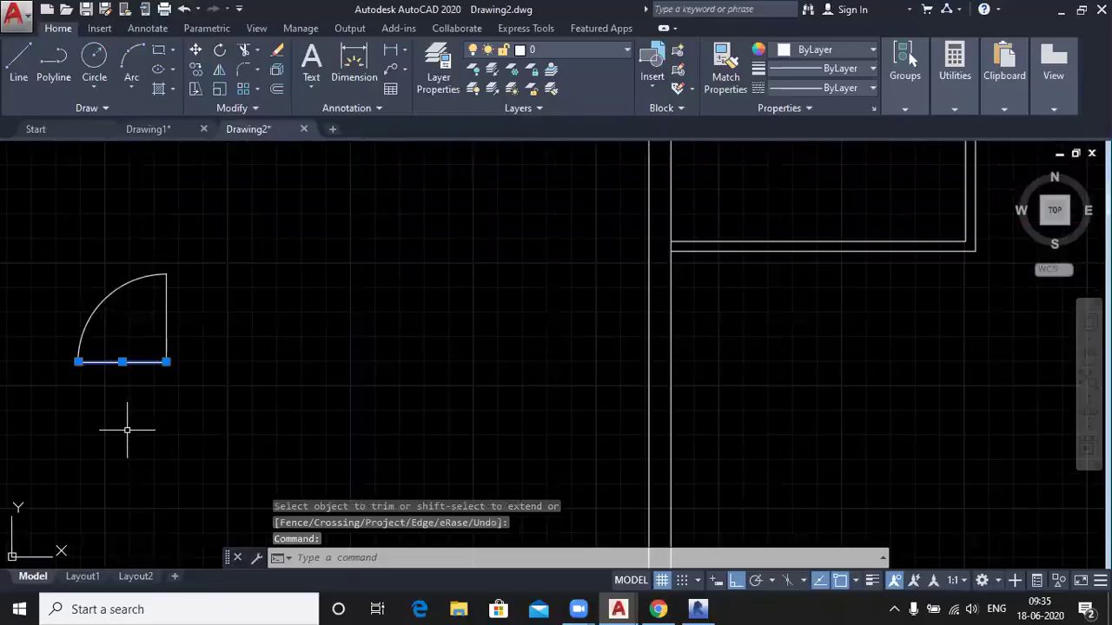
pyautogui.press('Delete')
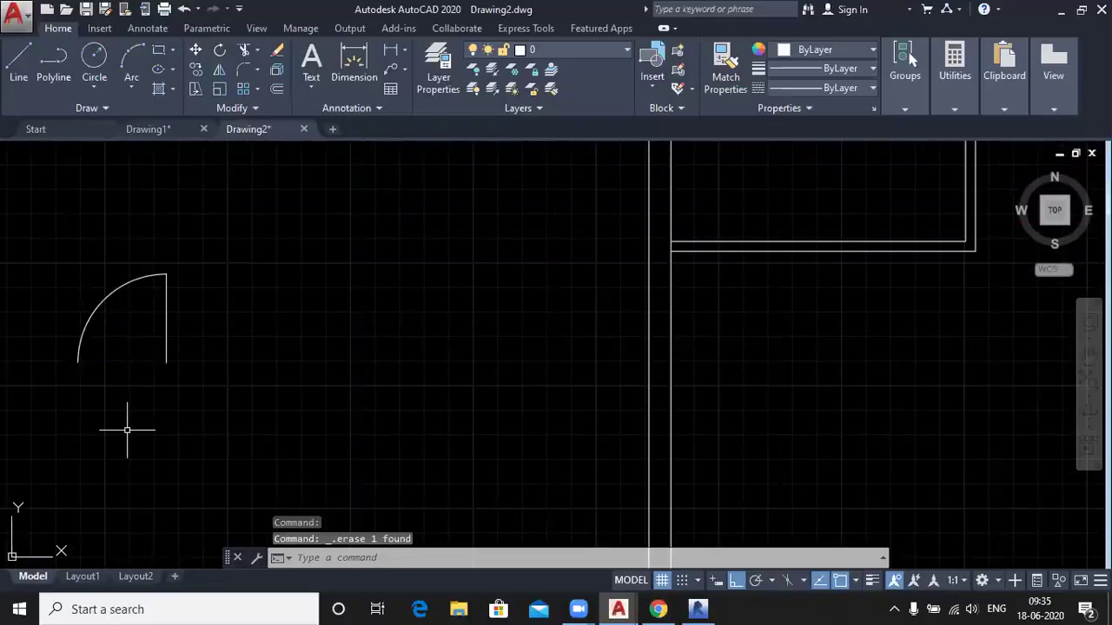
# Draw a 2-inch-wide door leaf from the vertical line's lower end, right, up to the arc's height and back to its top end
pyautogui.click(18, 61)
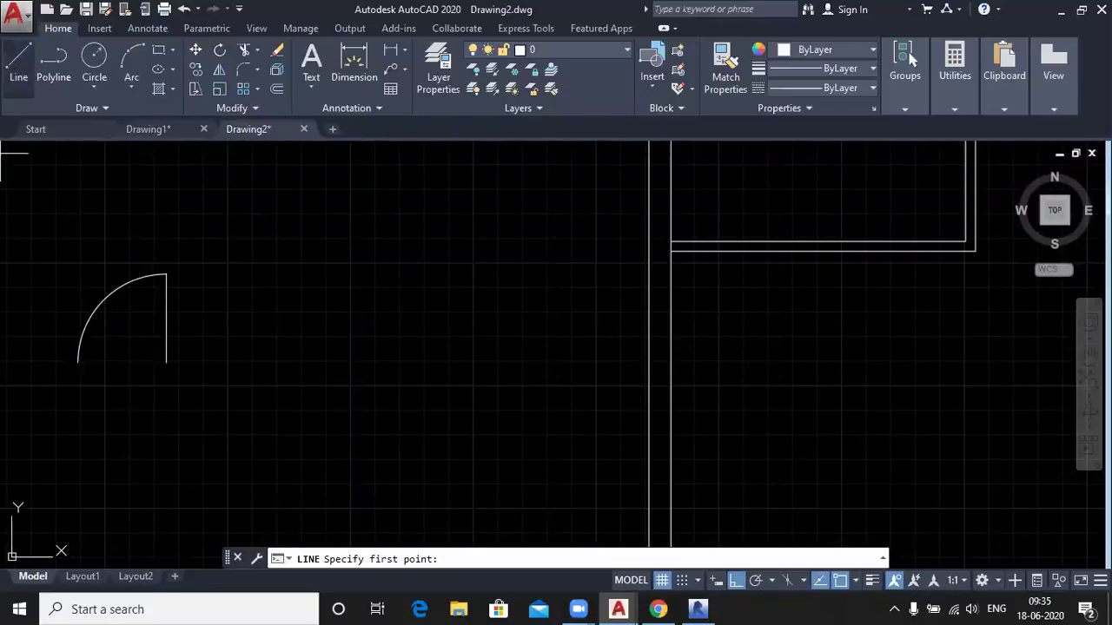
pyautogui.click(167, 362)
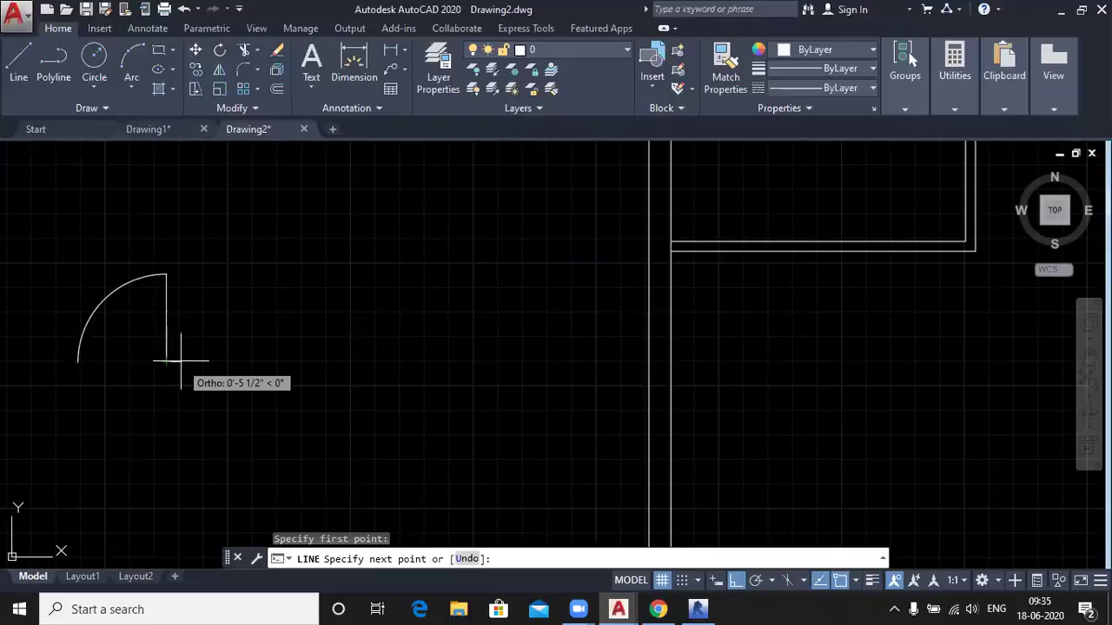
pyautogui.write('2')
pyautogui.press('Return')
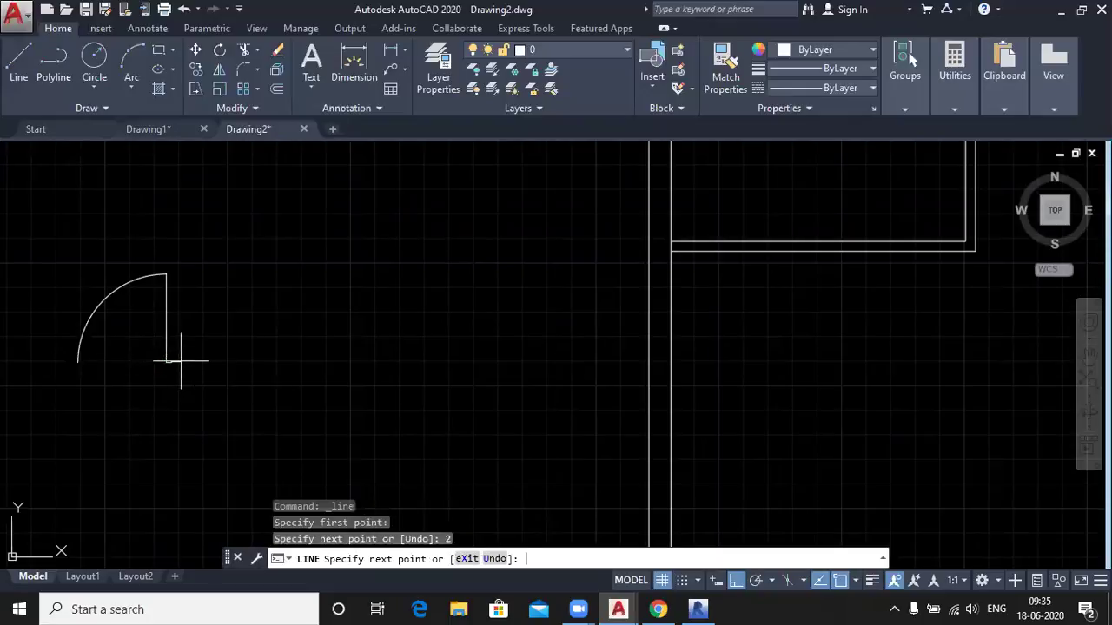
pyautogui.scroll(4, 177, 292)
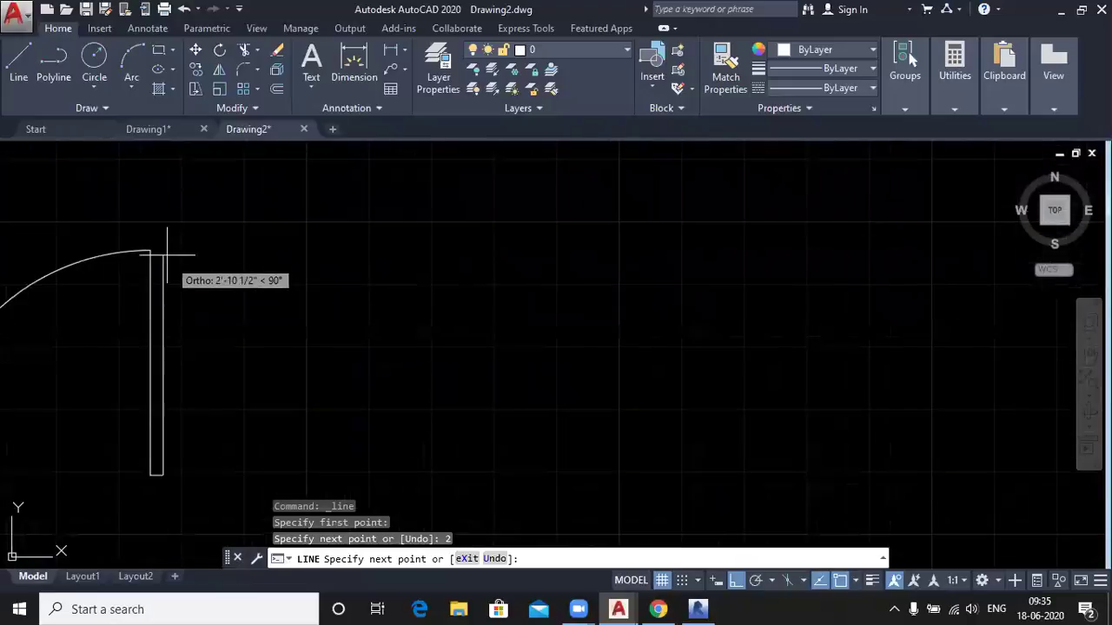
pyautogui.click(150, 251)
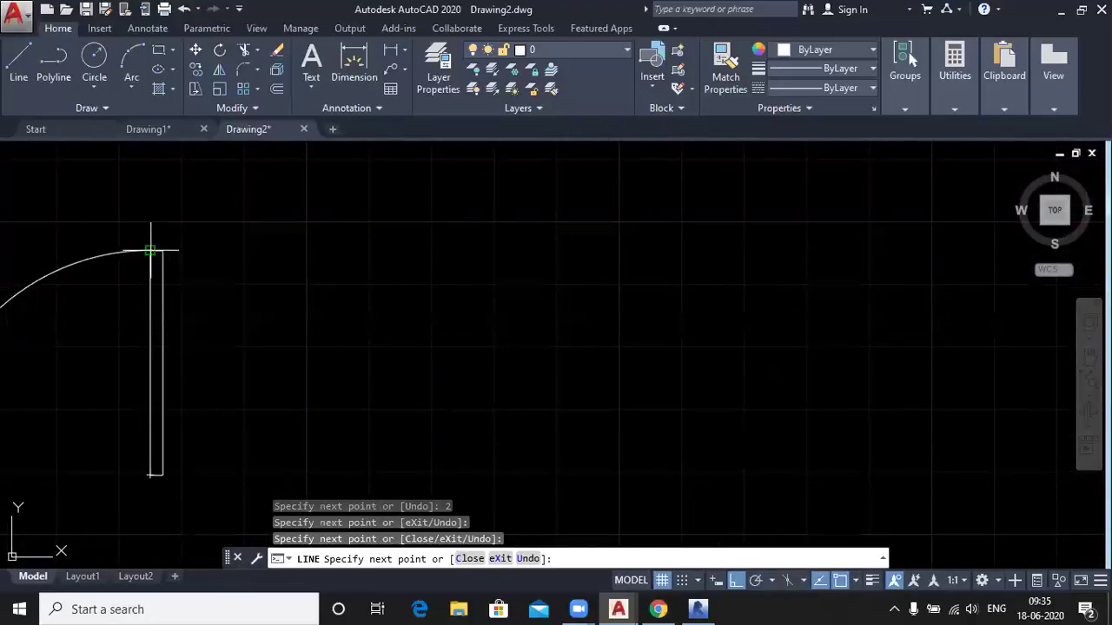
# Draw the hinge-side jamb from the midpoint of the leaf's lower edge: 2 inches down, 4 right, 4 up, and back to the leaf
pyautogui.press('Return')
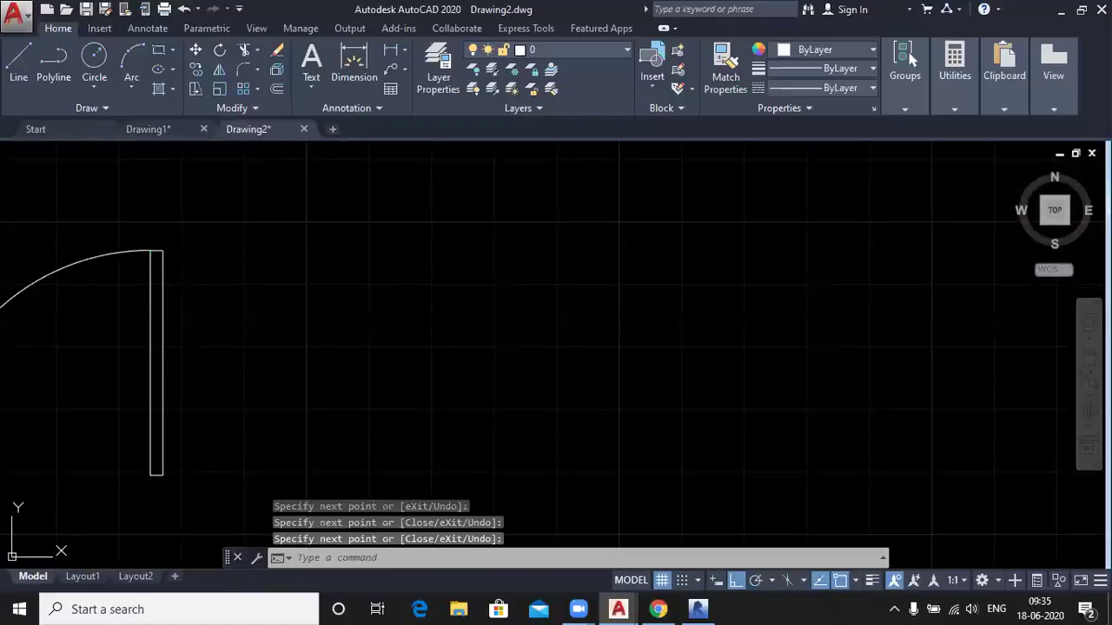
pyautogui.scroll(-2, 271, 254)
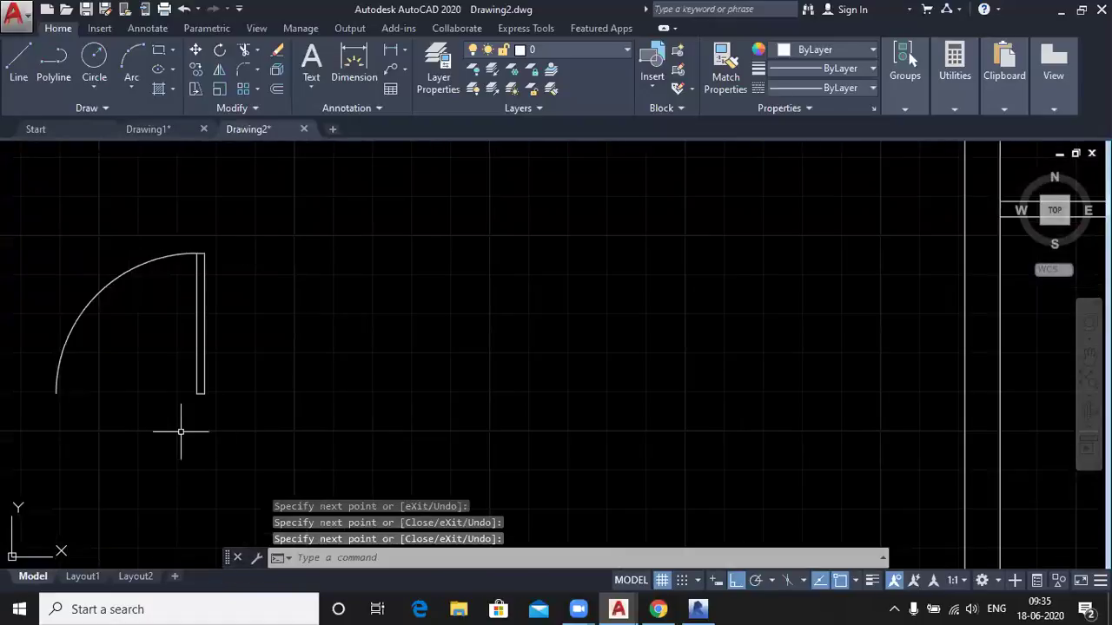
pyautogui.click(18, 58)
pyautogui.scroll(4, 200, 390)
pyautogui.scroll(2, 196, 408)
pyautogui.click(201, 375)
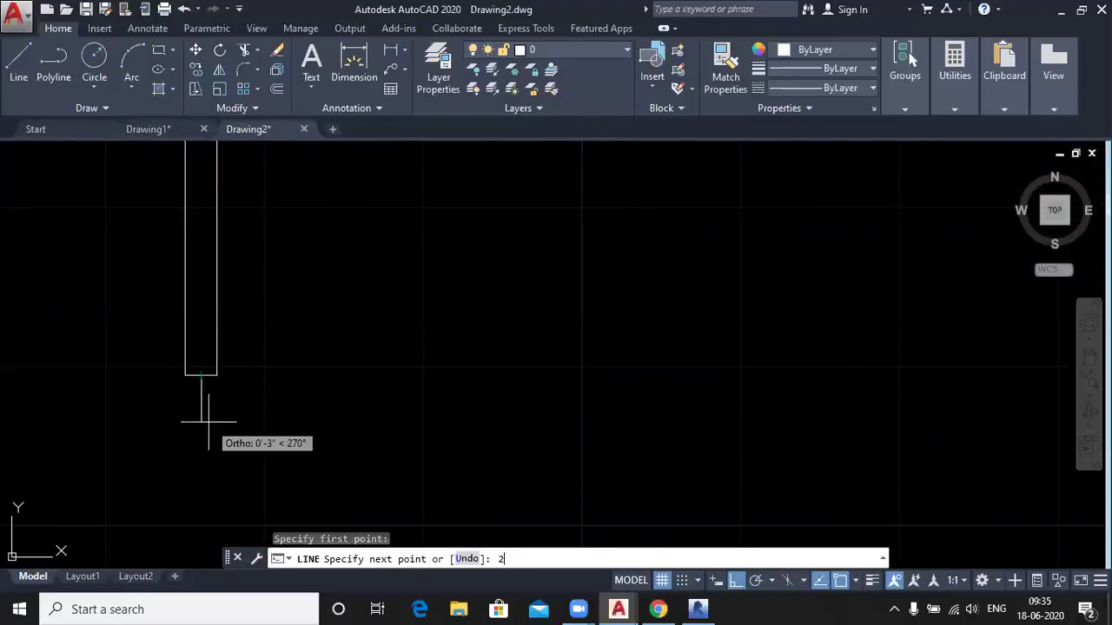
pyautogui.write('2')
pyautogui.press('Return')
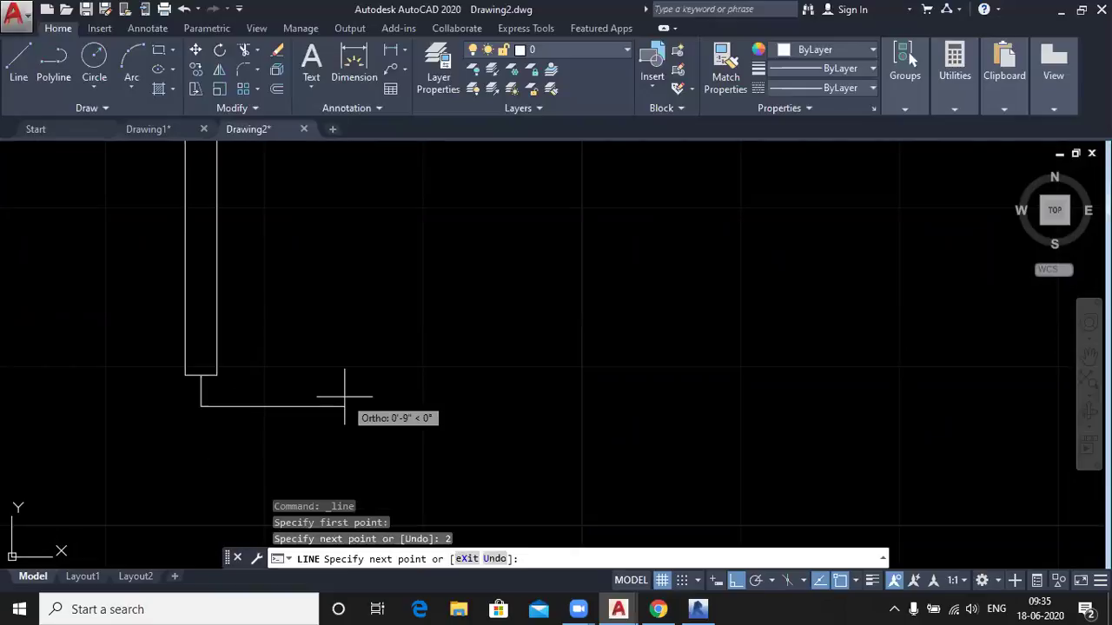
pyautogui.press('Return')
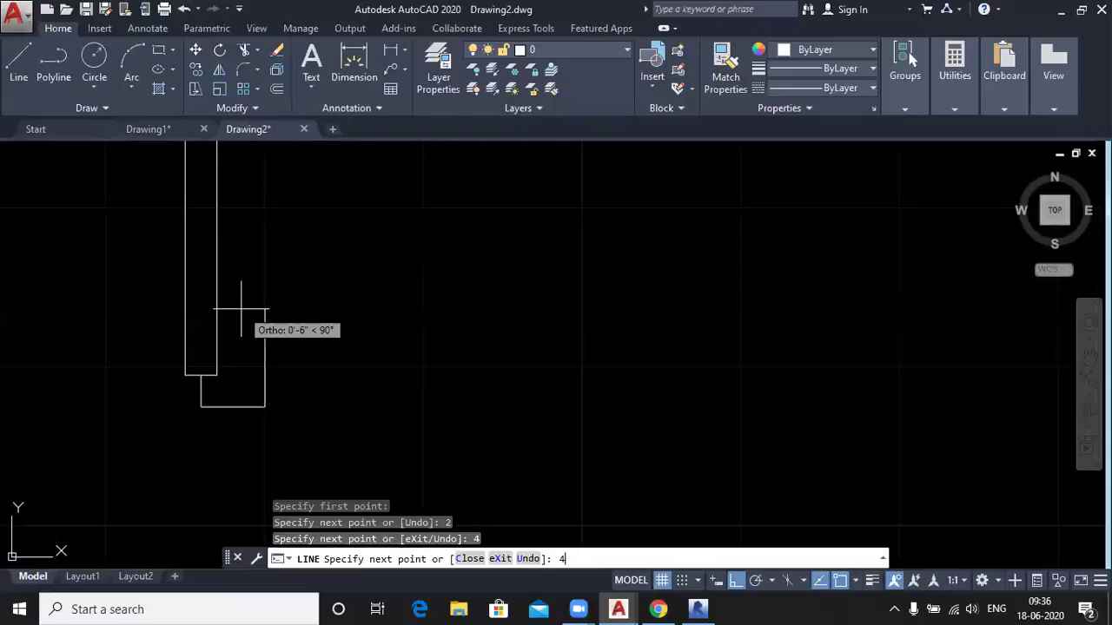
pyautogui.press('Return')
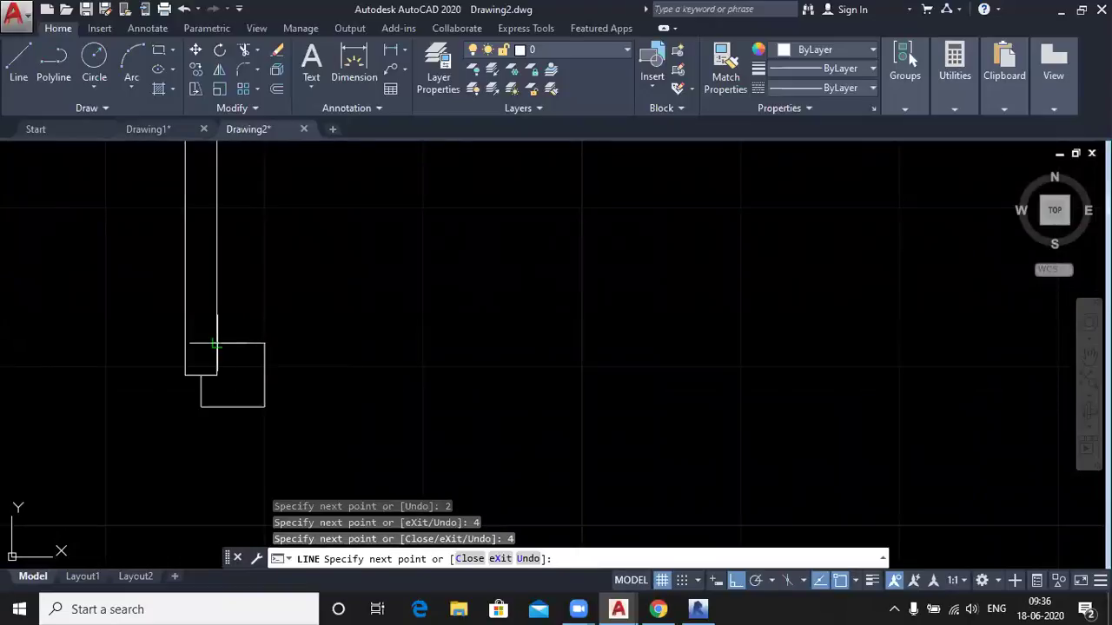
pyautogui.click(216, 344)
pyautogui.press('Return')
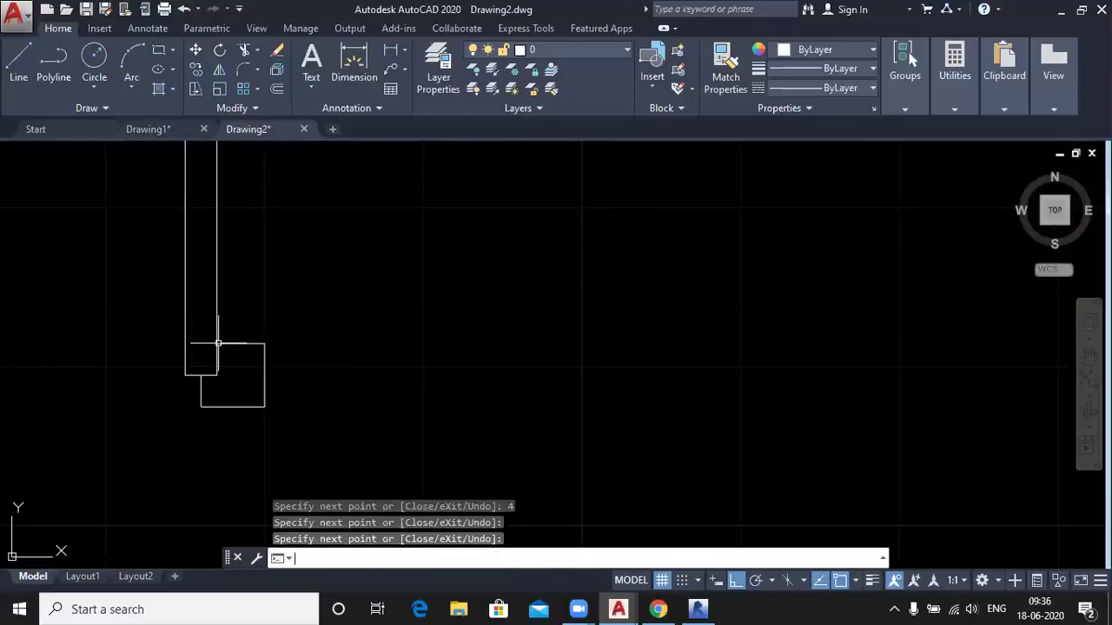
pyautogui.scroll(-2, 431, 339)
pyautogui.scroll(-3, 506, 325)
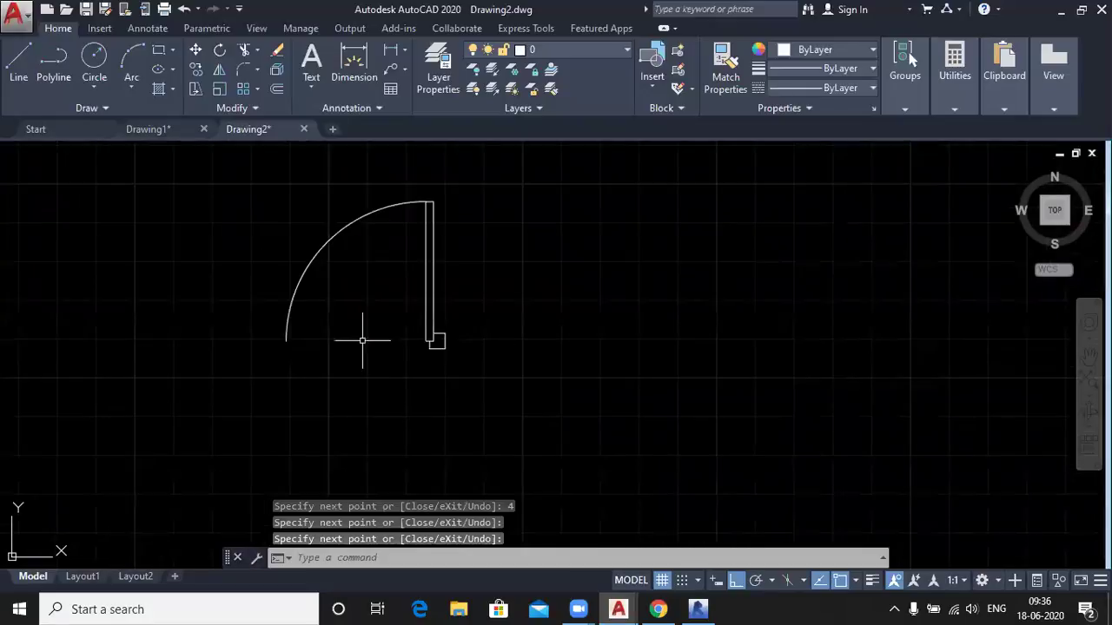
# Draw a jamb outline from the arc's lower end: 2 inches left, 2 down, 4 right and 4 up
pyautogui.scroll(2, 434, 341)
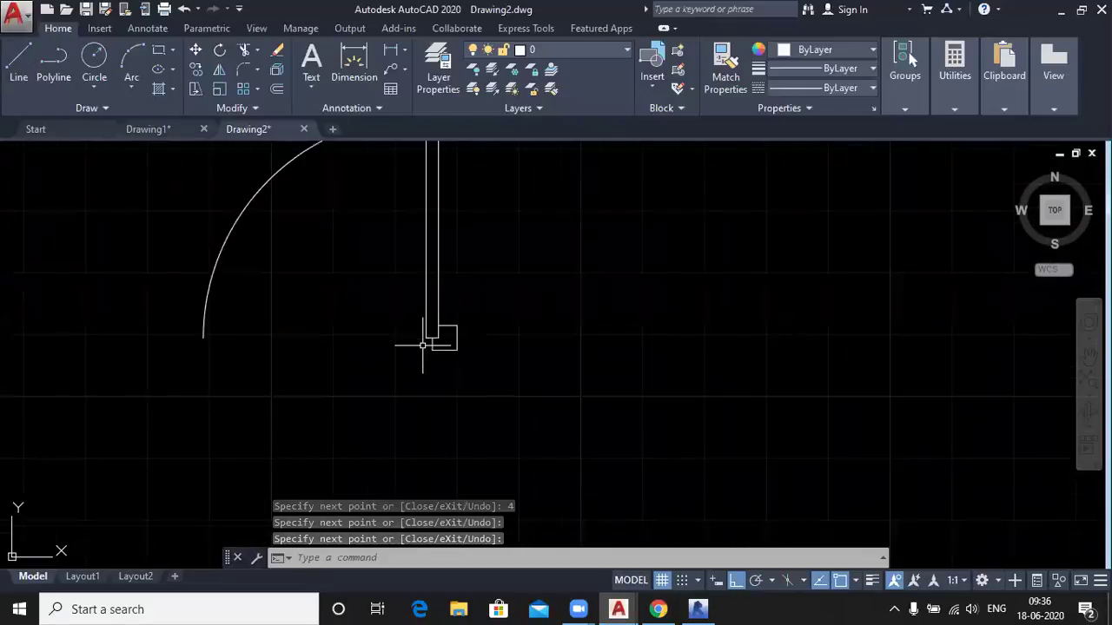
pyautogui.click(26, 63)
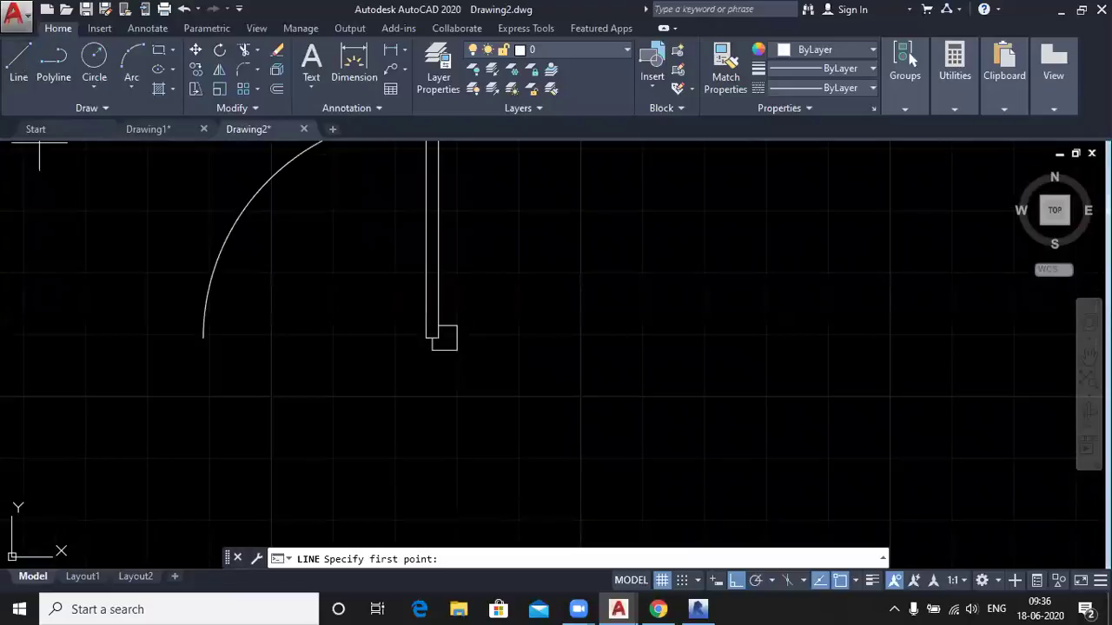
pyautogui.click(203, 335)
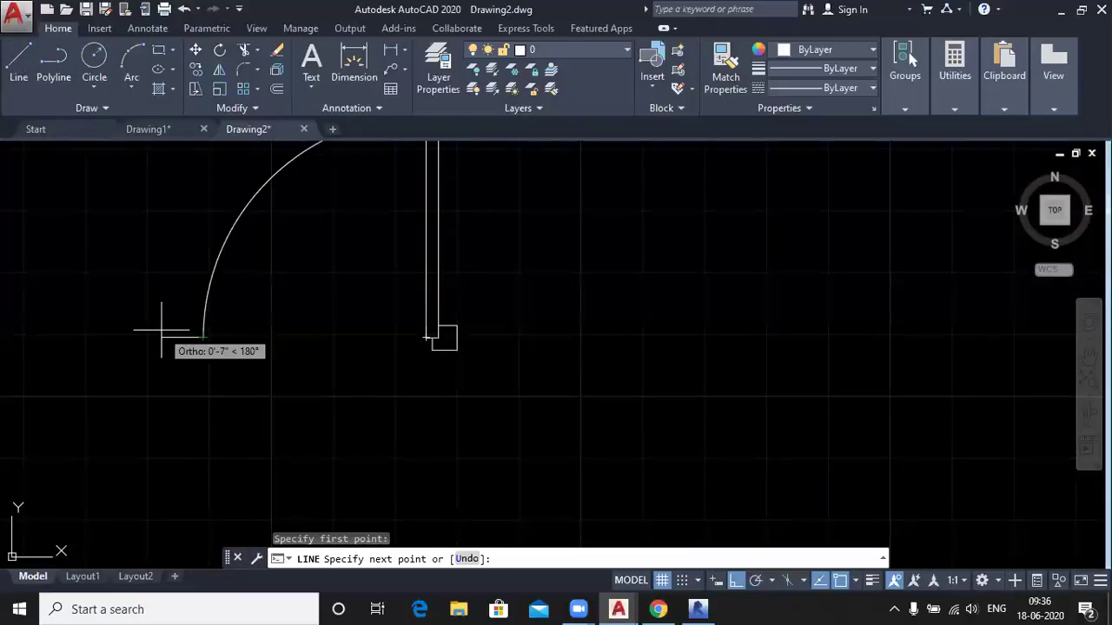
pyautogui.write('2')
pyautogui.press('Return')
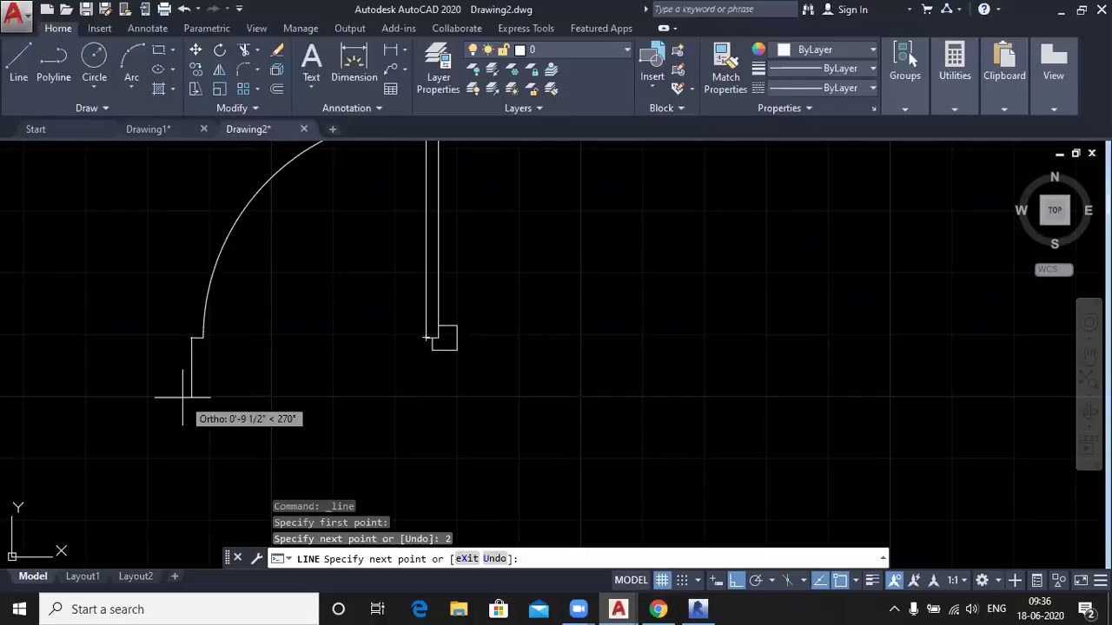
pyautogui.press('Return')
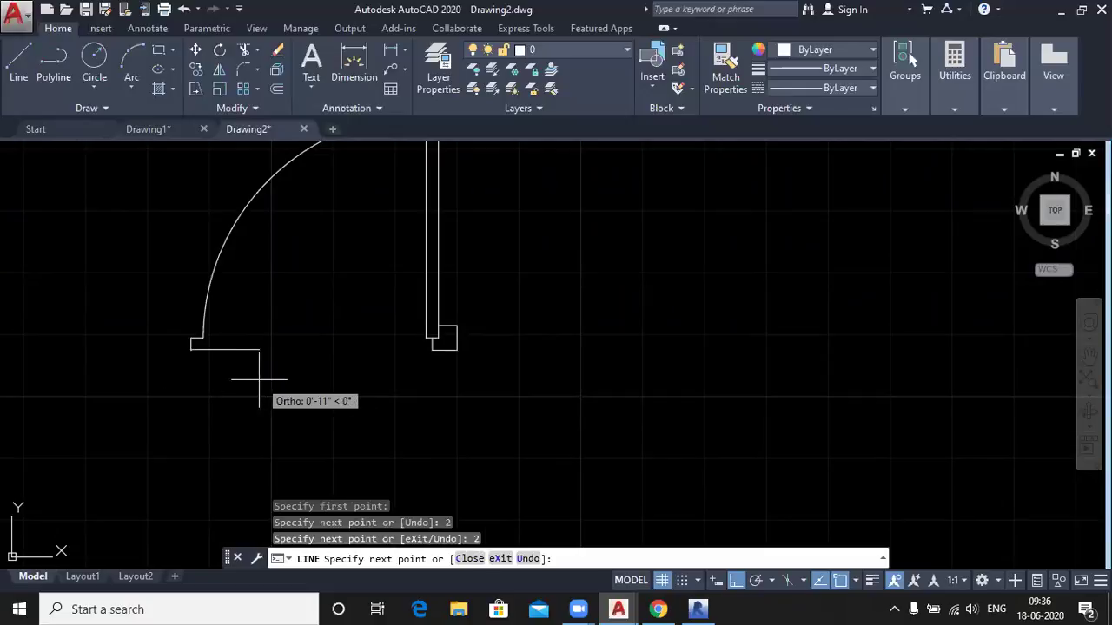
pyautogui.press('Return')
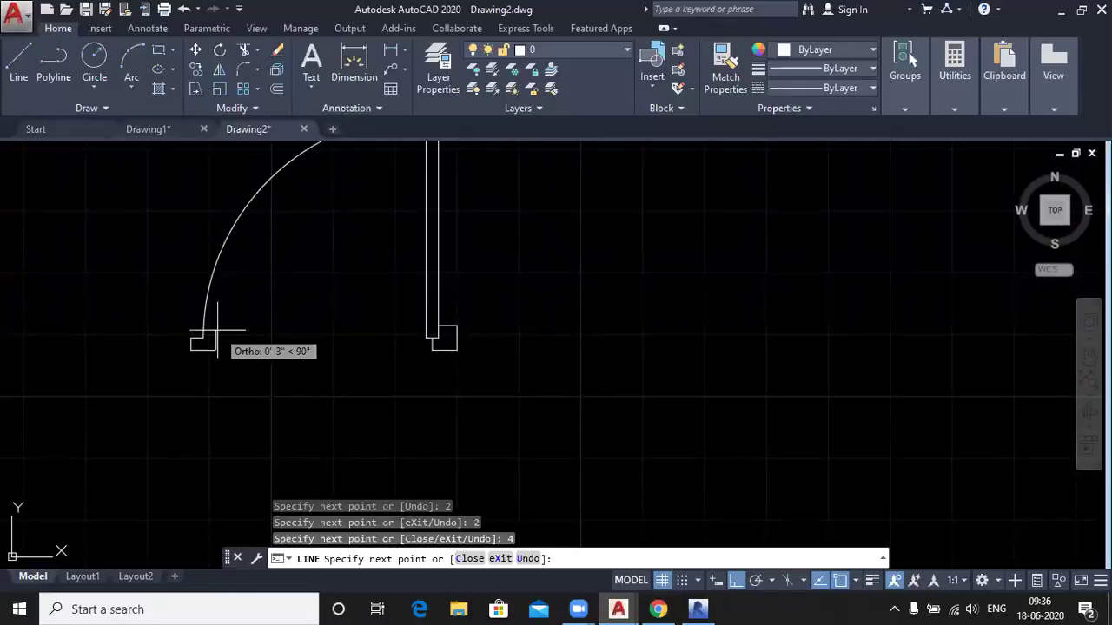
pyautogui.press('Return')
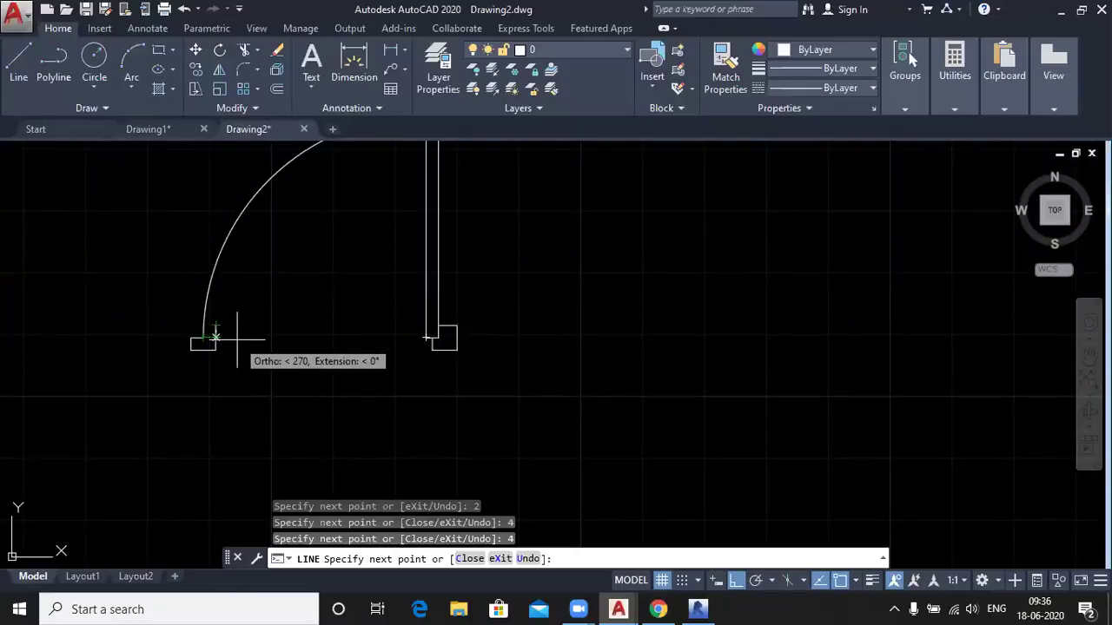
pyautogui.press('Escape')
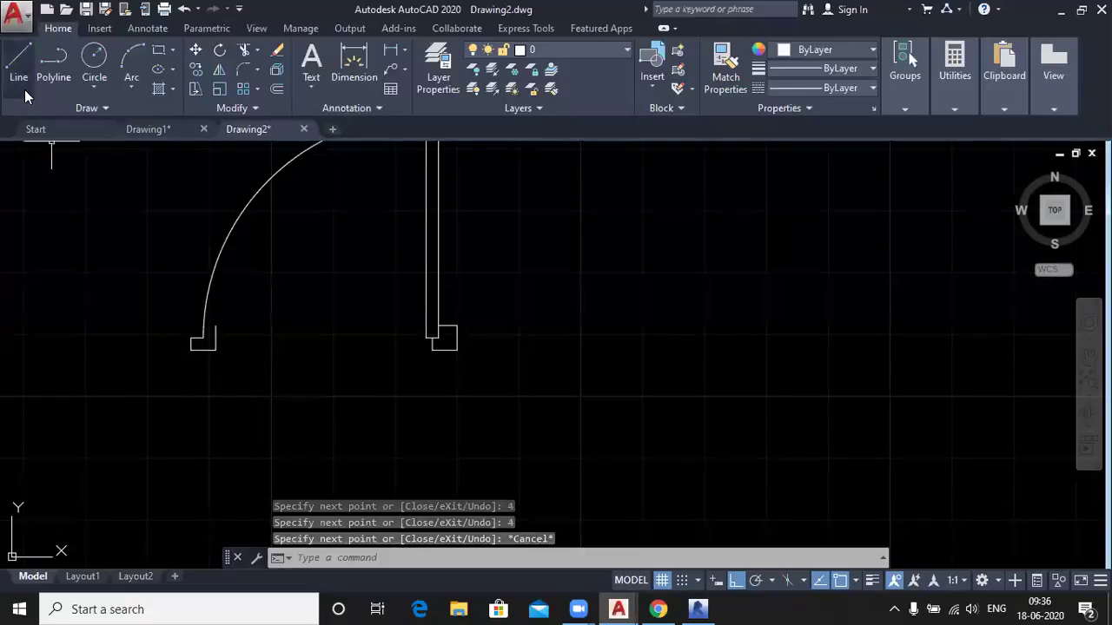
# Close the arc-side jamb outline with a horizontal line to the arc, and delete that whole outline
pyautogui.write('l')
pyautogui.press('Return')
pyautogui.click(207, 324)
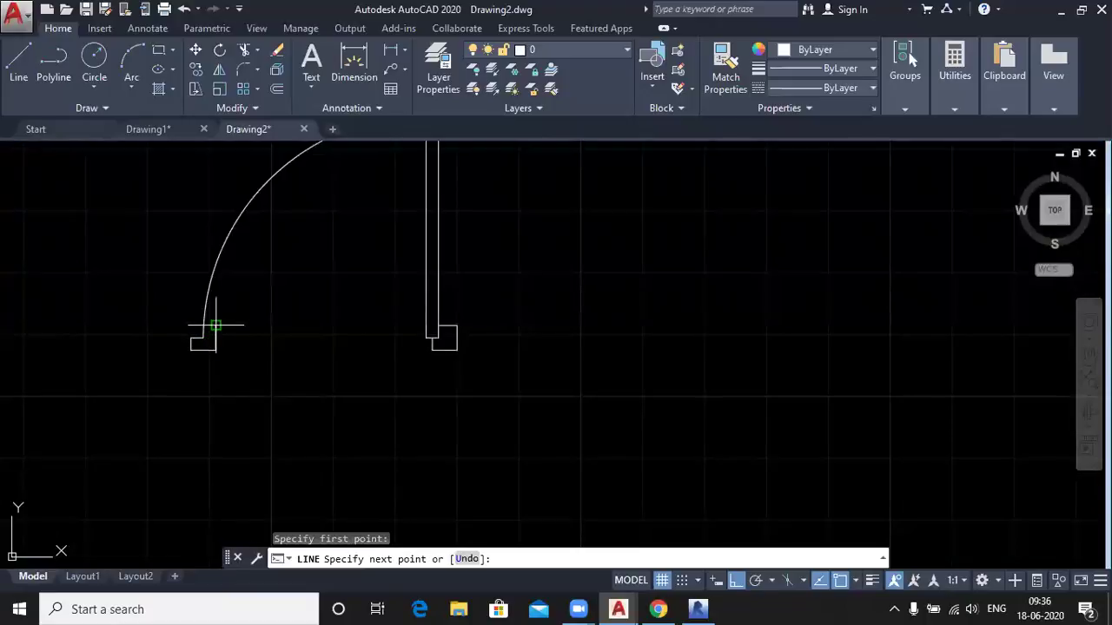
pyautogui.click(202, 324)
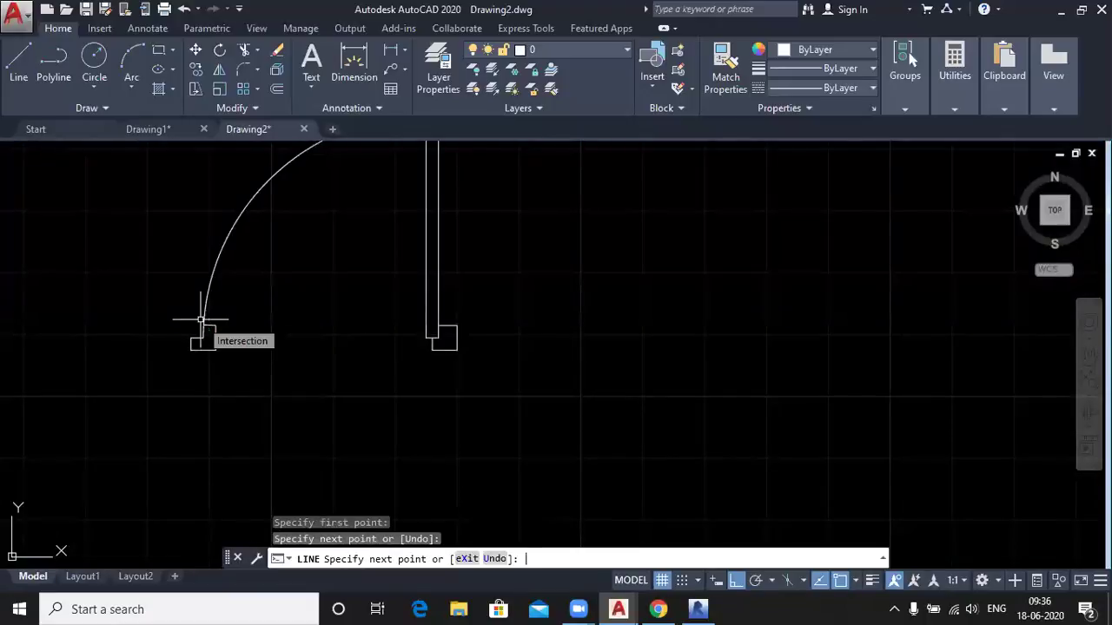
pyautogui.press('Return')
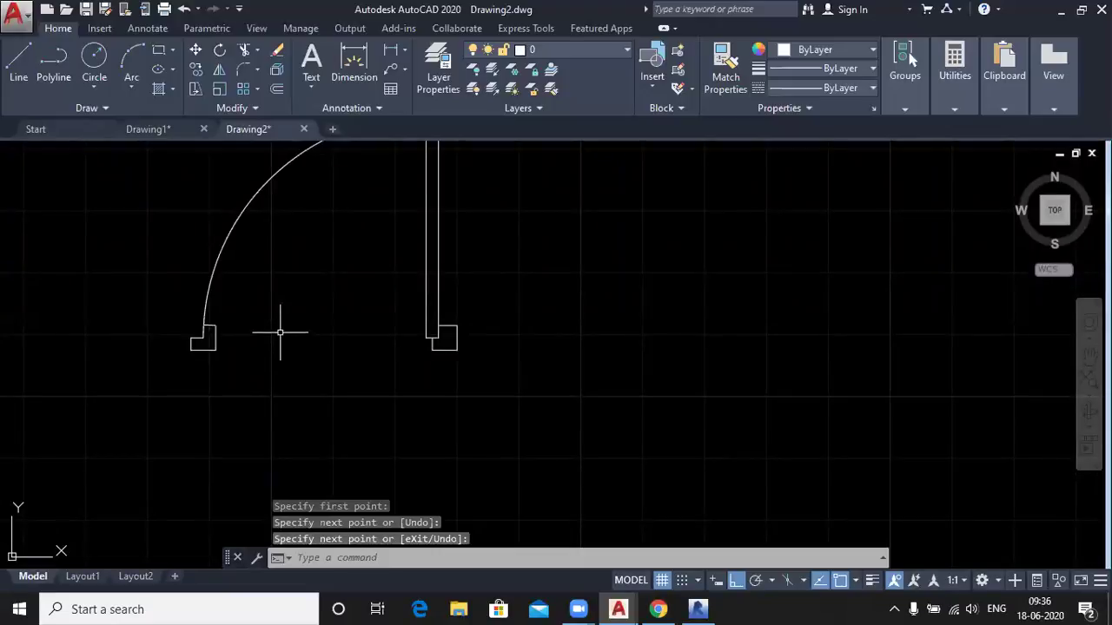
pyautogui.click(169, 318)
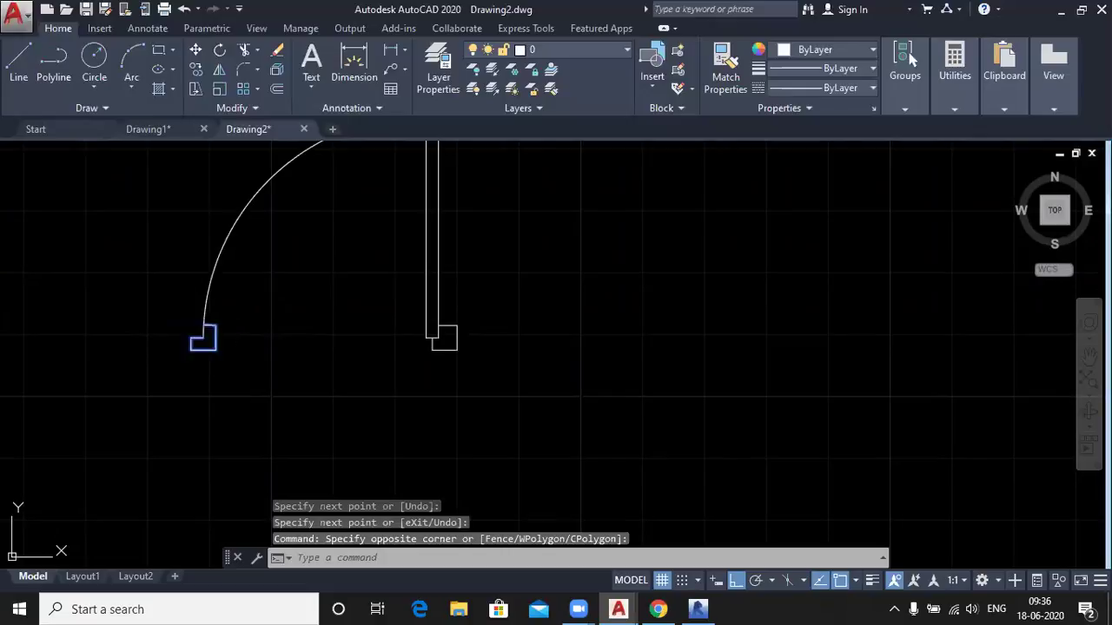
pyautogui.press('Delete')
pyautogui.click(12, 69)
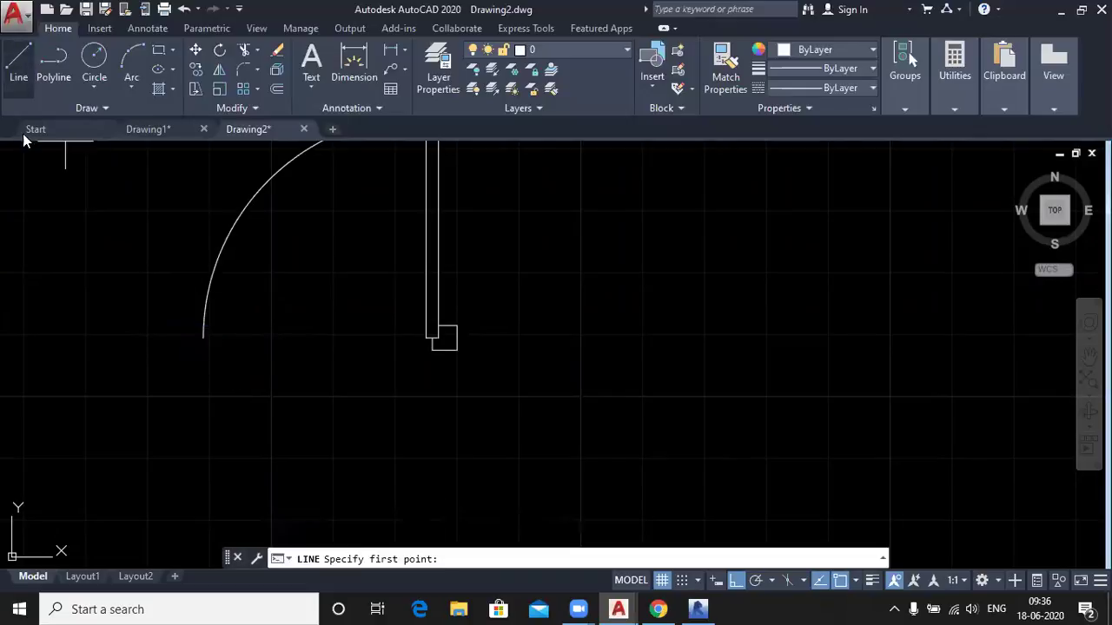
pyautogui.click(204, 337)
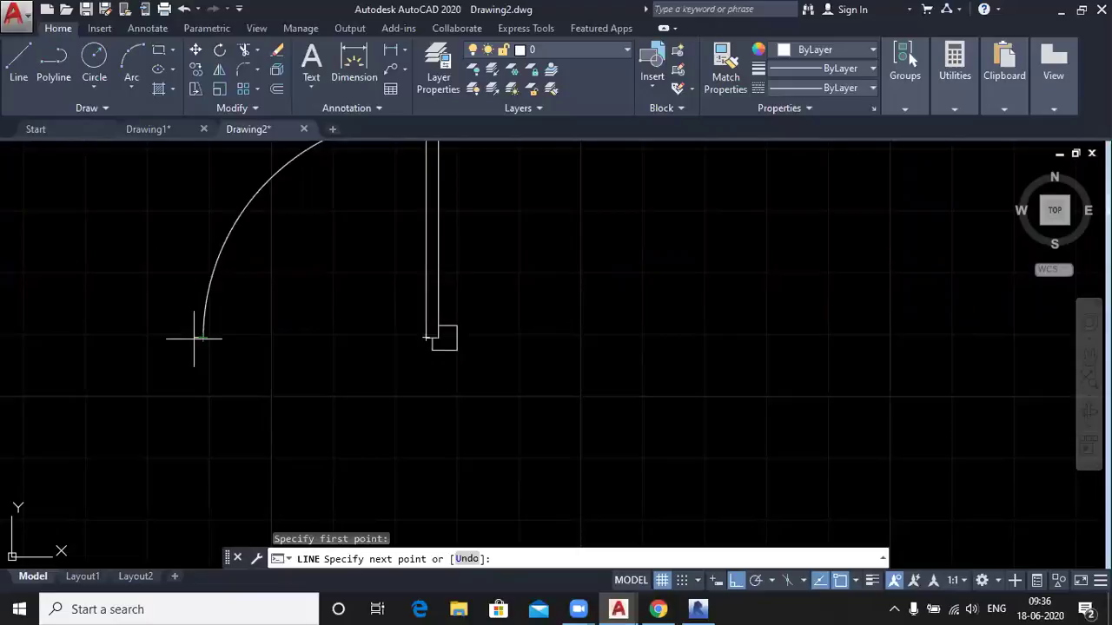
pyautogui.click(193, 338)
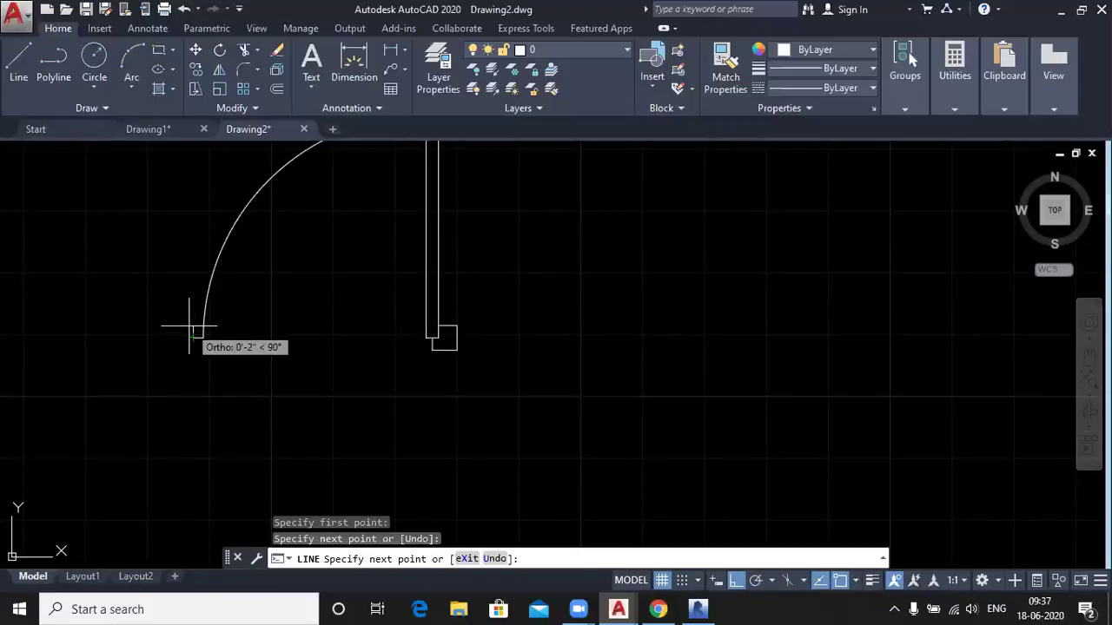
pyautogui.click(193, 352)
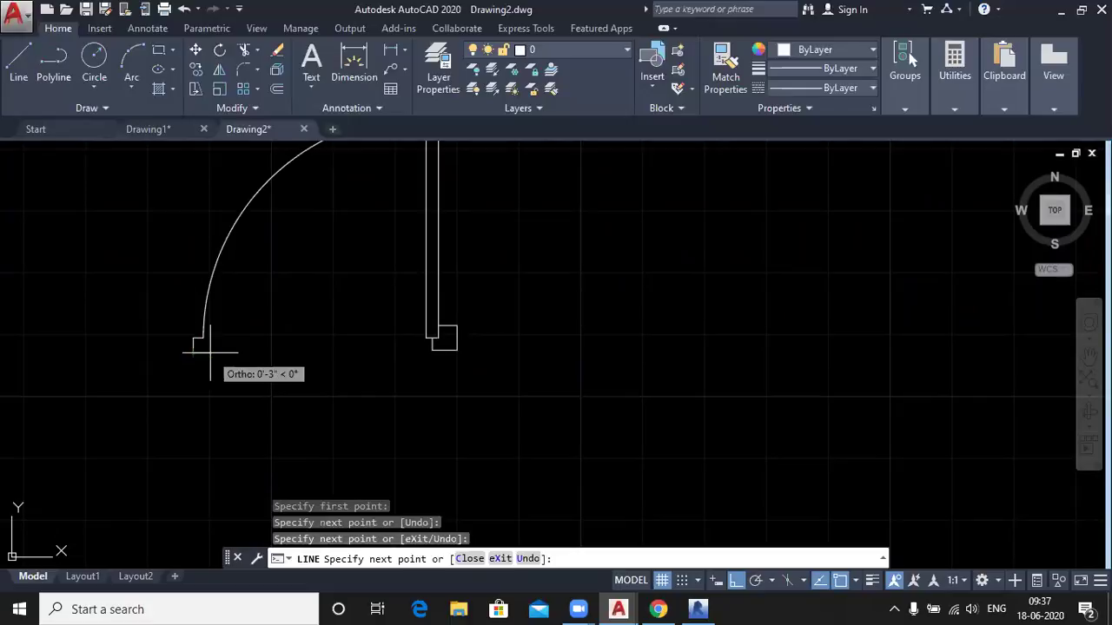
pyautogui.press('Escape')
pyautogui.press('Escape')
pyautogui.click(168, 318)
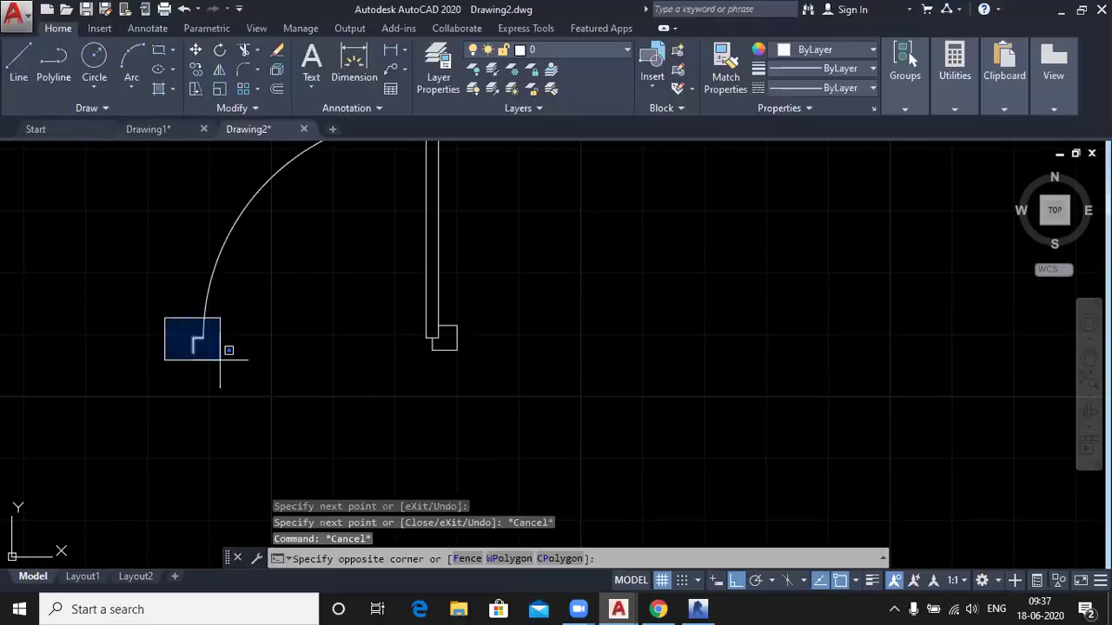
pyautogui.click(223, 360)
pyautogui.press('Delete')
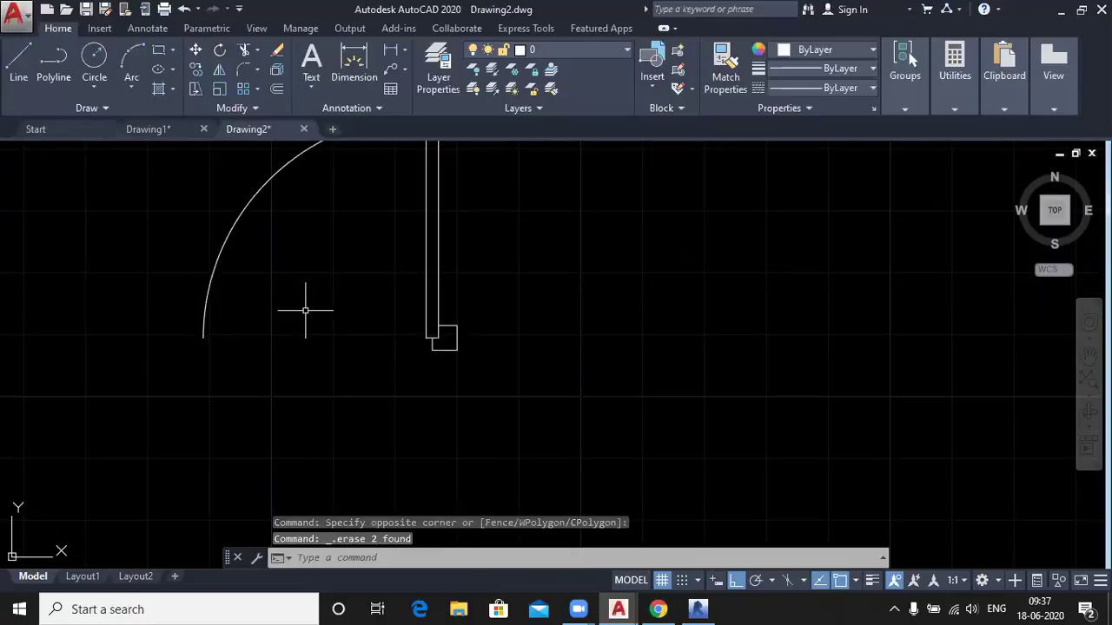
# Rotate the whole door, jamb included, 90° counterclockwise about the leaf's hinge end, so the leaf points left
pyautogui.scroll(-2, 305, 309)
pyautogui.moveTo(318, 284); pyautogui.dragTo(290, 310, button='middle')
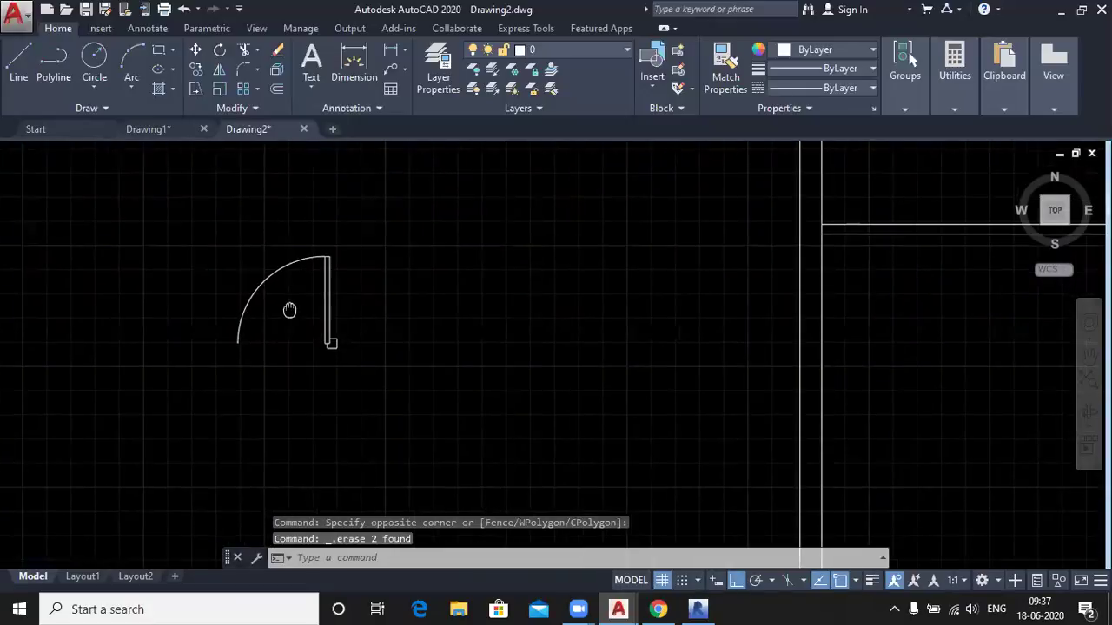
pyautogui.click(158, 205)
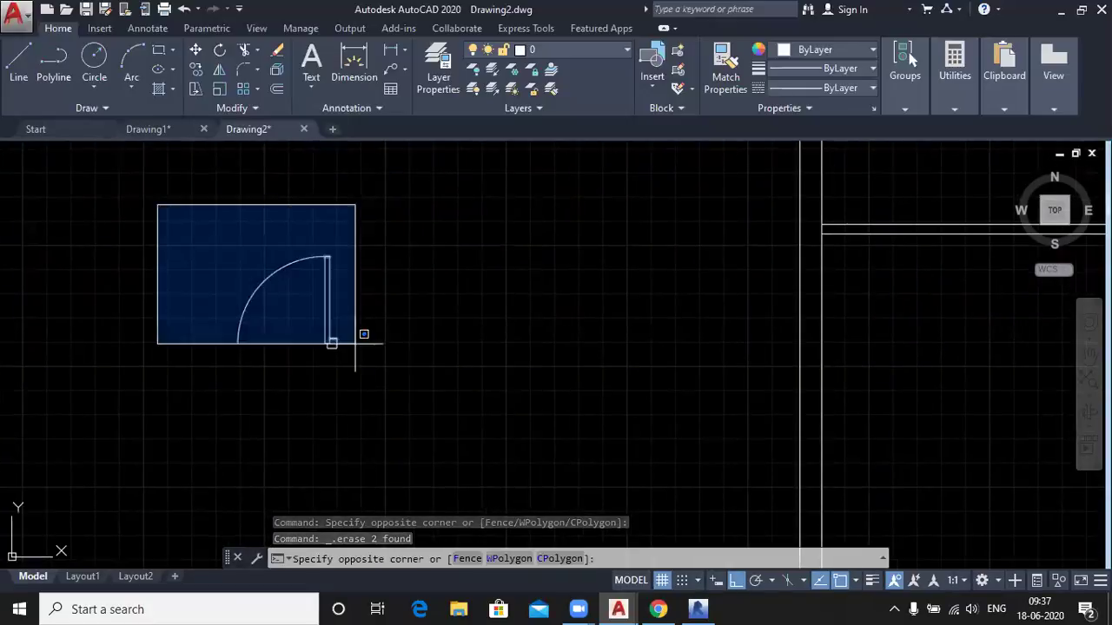
pyautogui.click(403, 401)
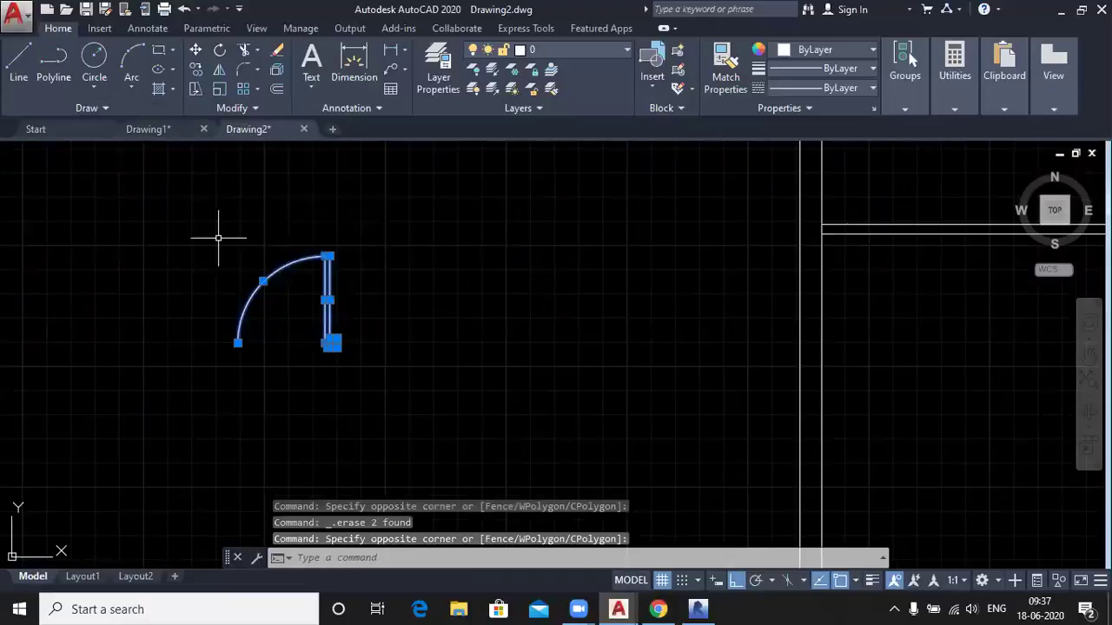
pyautogui.scroll(-1, 218, 237)
pyautogui.scroll(-1, 218, 237)
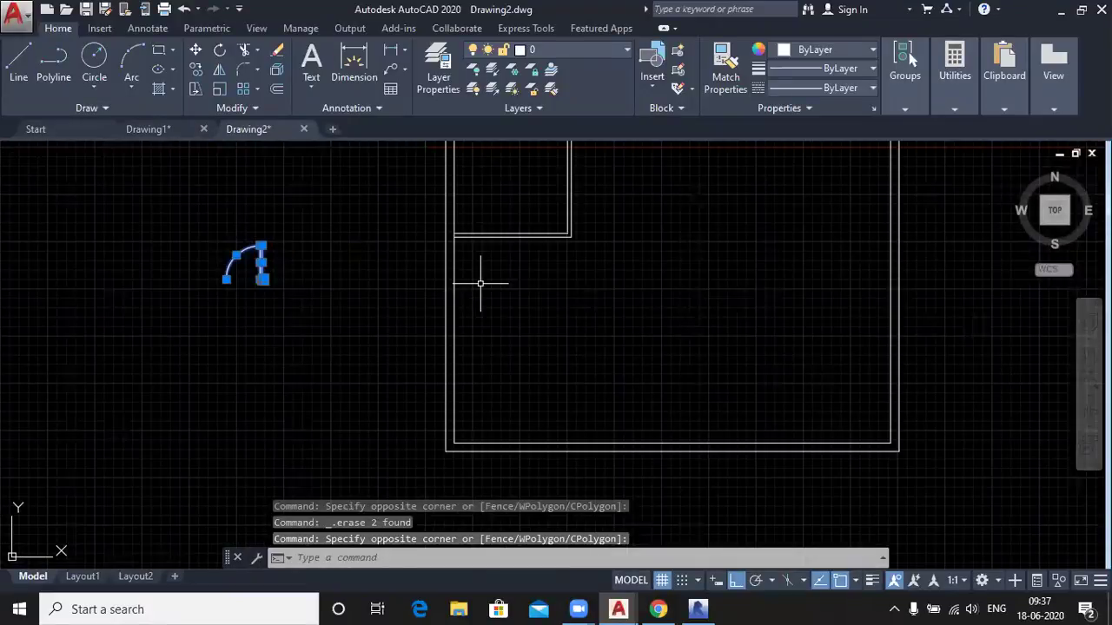
pyautogui.moveTo(481, 283); pyautogui.dragTo(401, 380, button='middle')
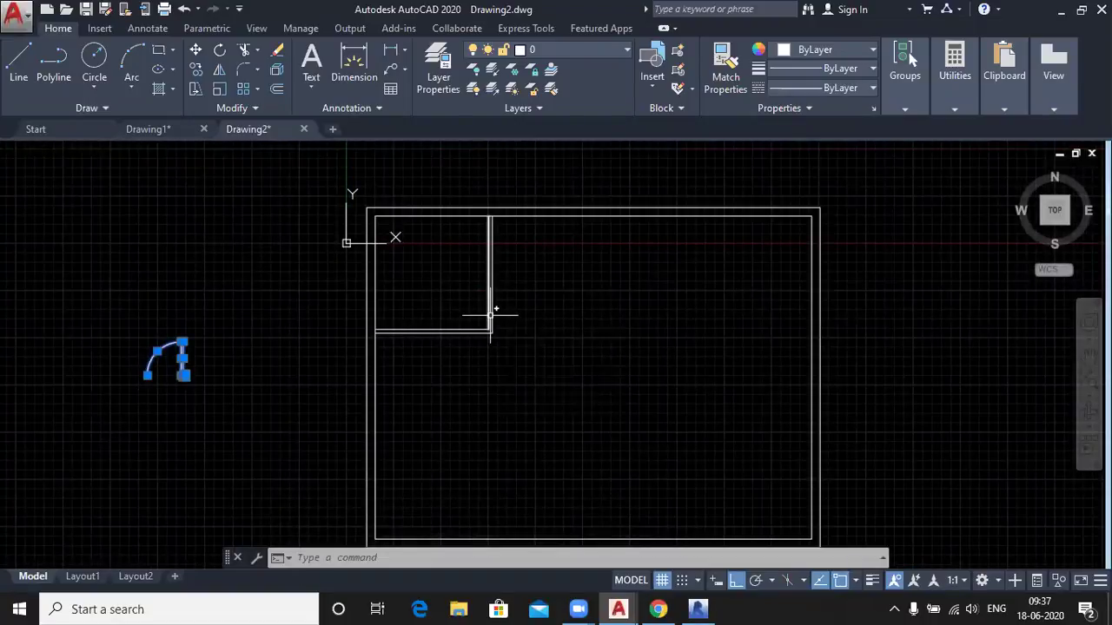
pyautogui.scroll(2, 218, 347)
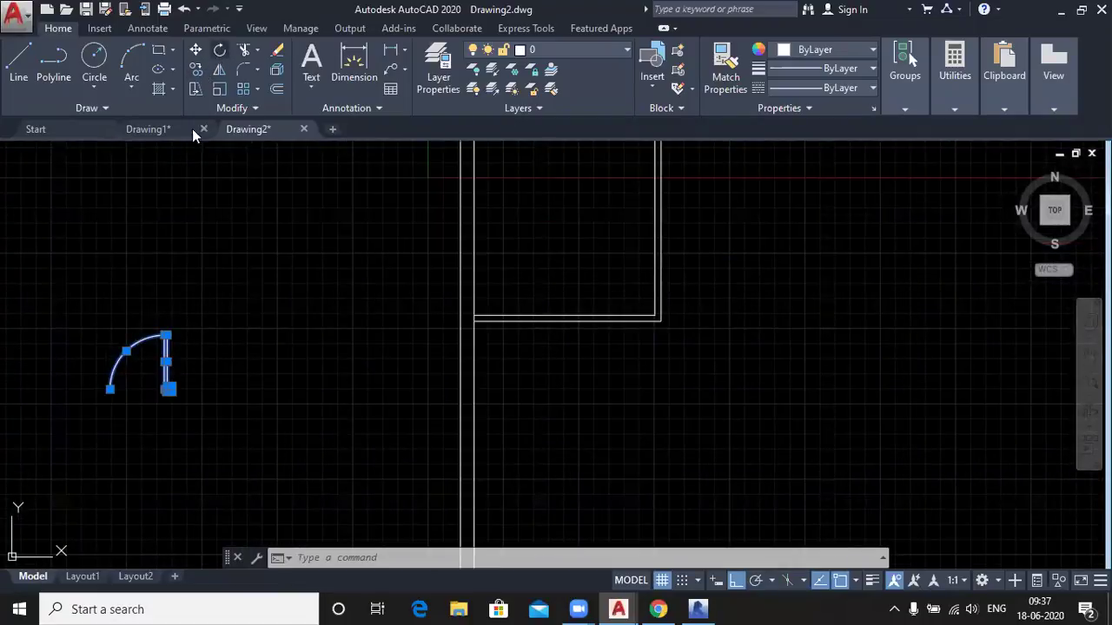
pyautogui.click(219, 50)
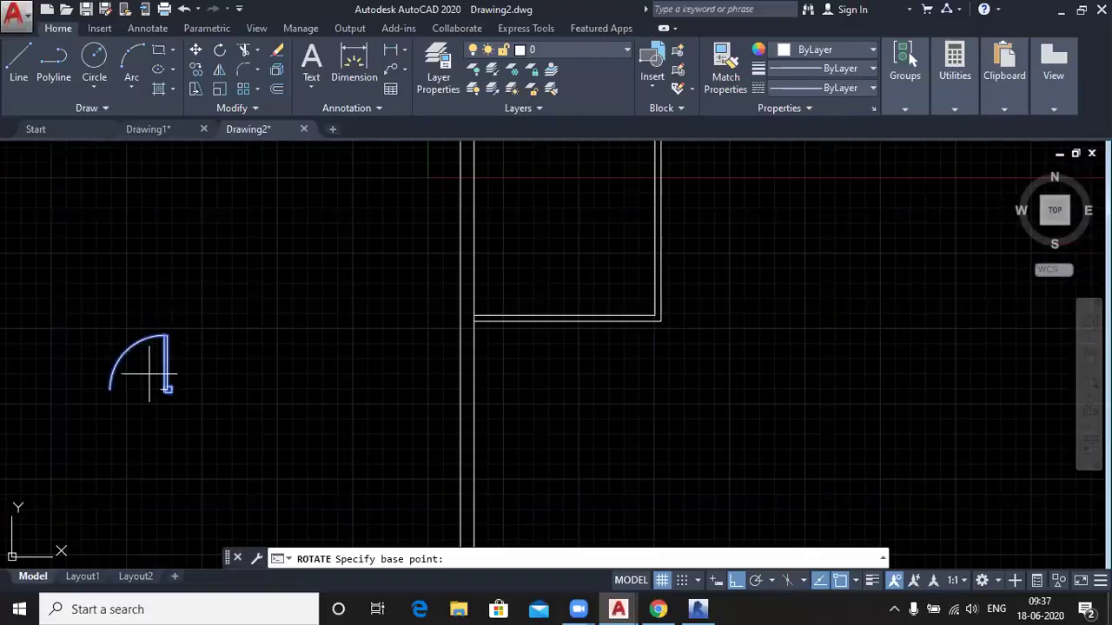
pyautogui.press('Return')
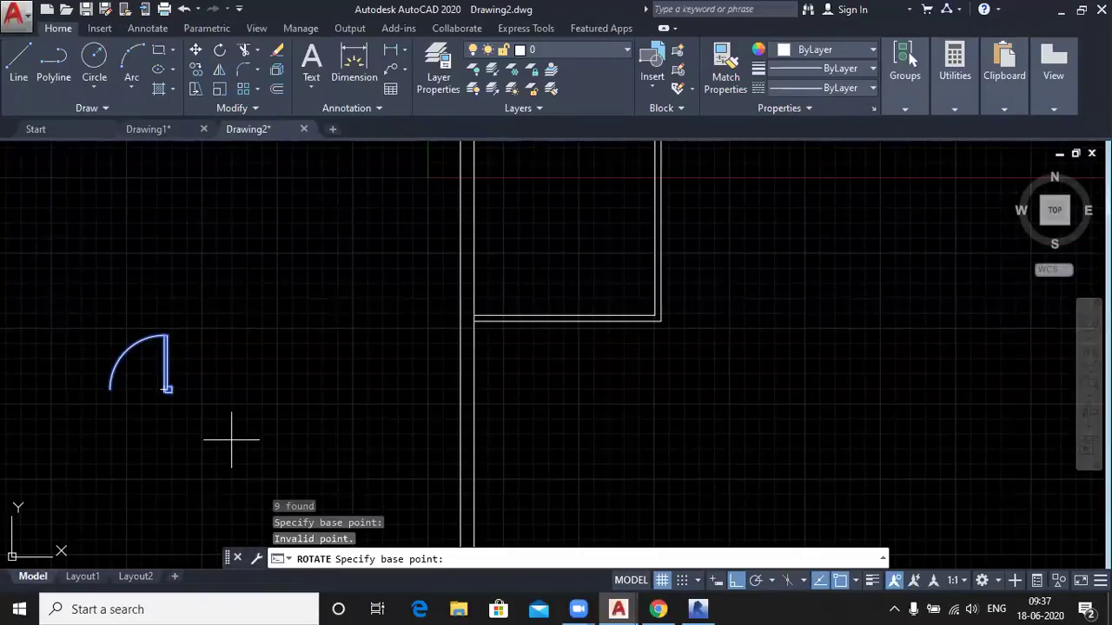
pyautogui.click(166, 390)
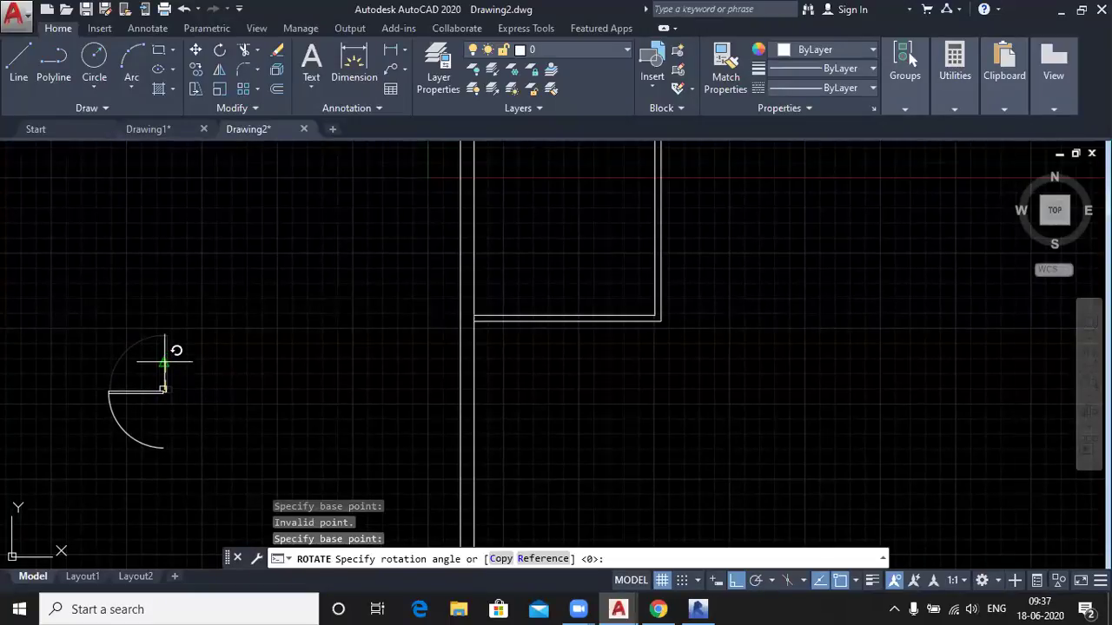
pyautogui.click(160, 324)
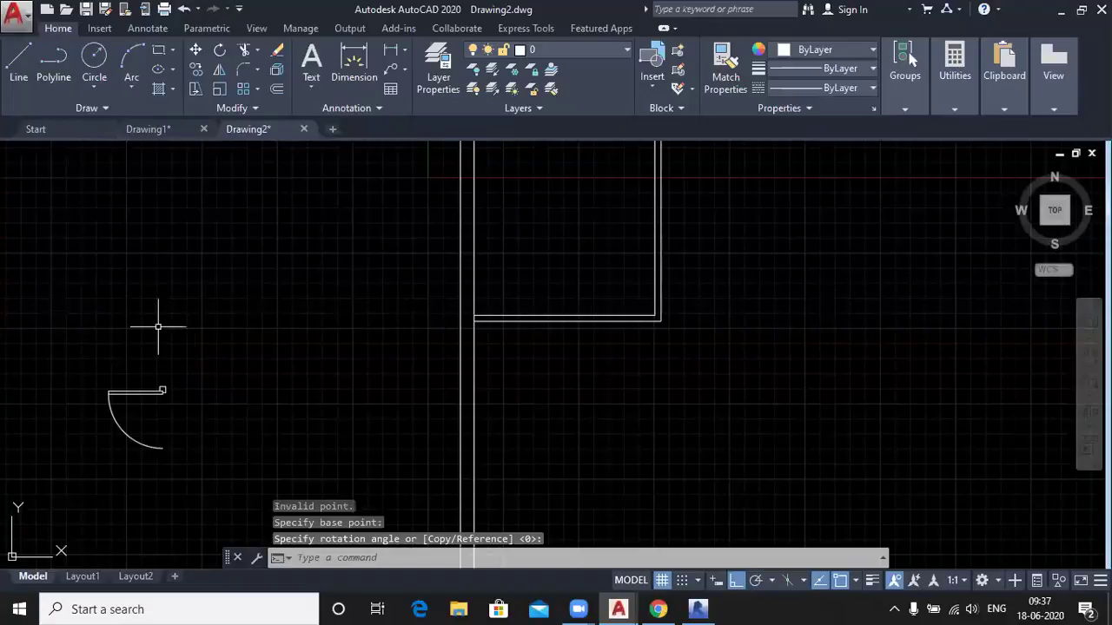
# Mirror the door about a horizontal line through the arc's lower end, erasing the source objects
pyautogui.scroll(-2, 223, 385)
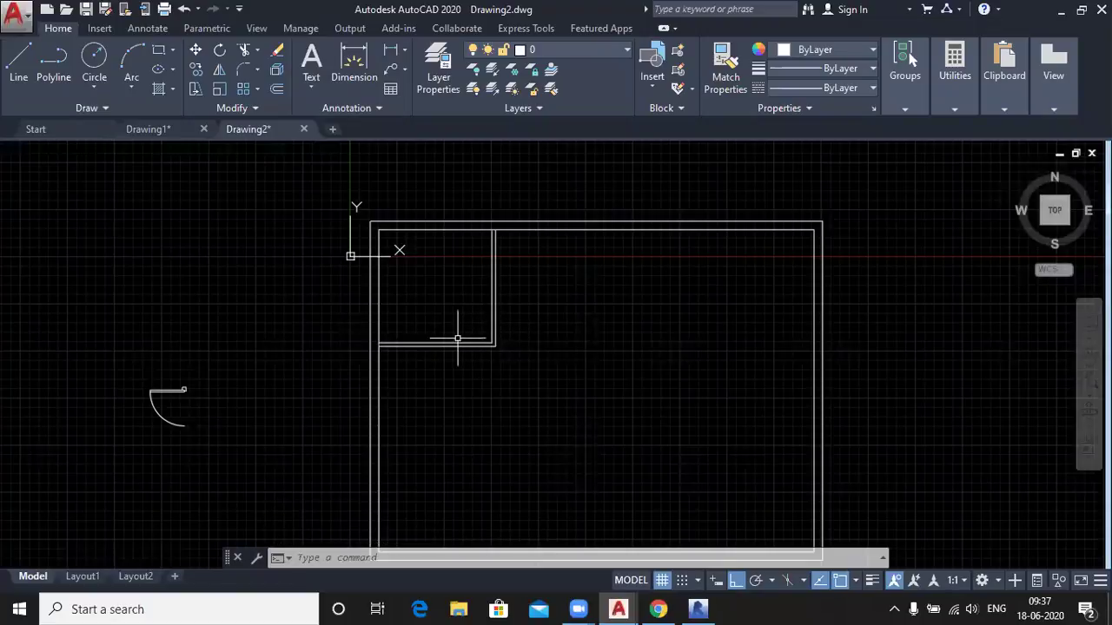
pyautogui.click(218, 70)
pyautogui.click(98, 342)
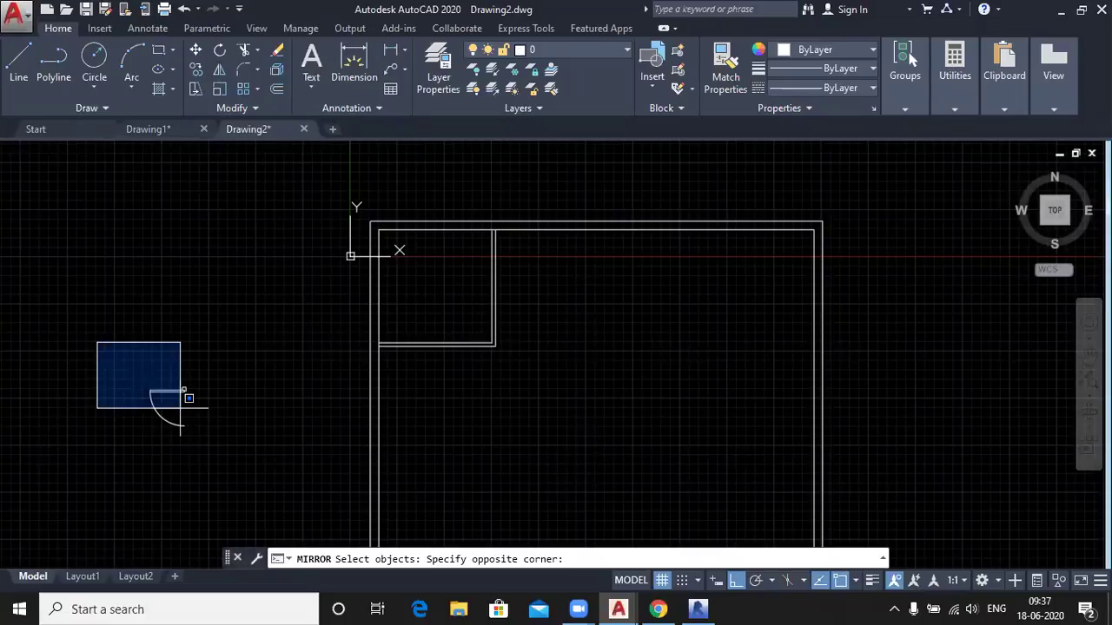
pyautogui.click(230, 468)
pyautogui.press('Return')
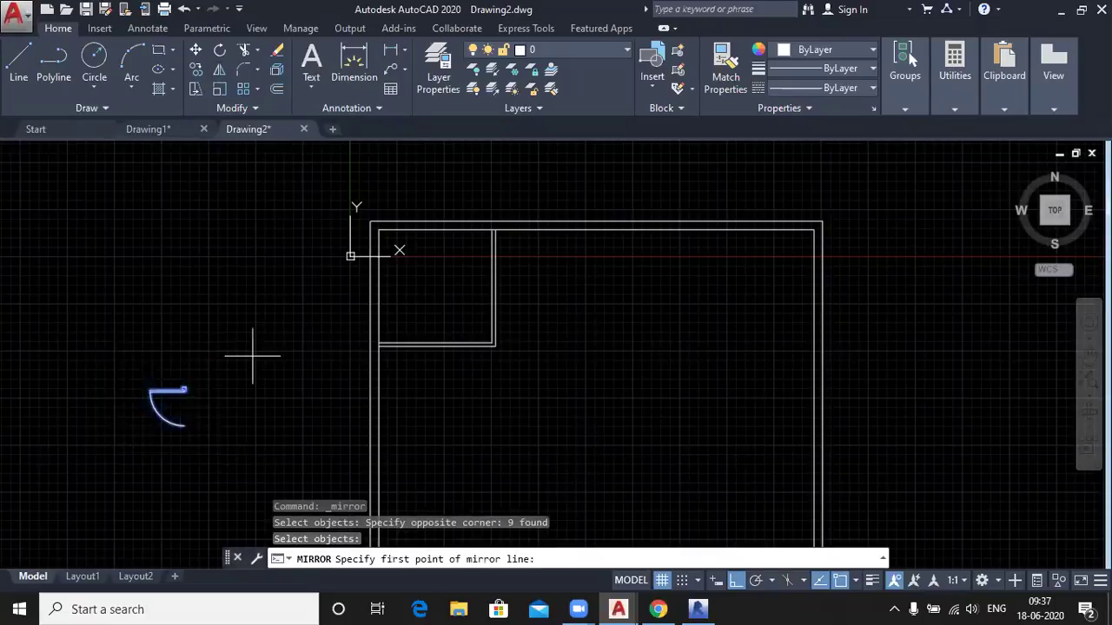
pyautogui.click(180, 426)
pyautogui.click(122, 432)
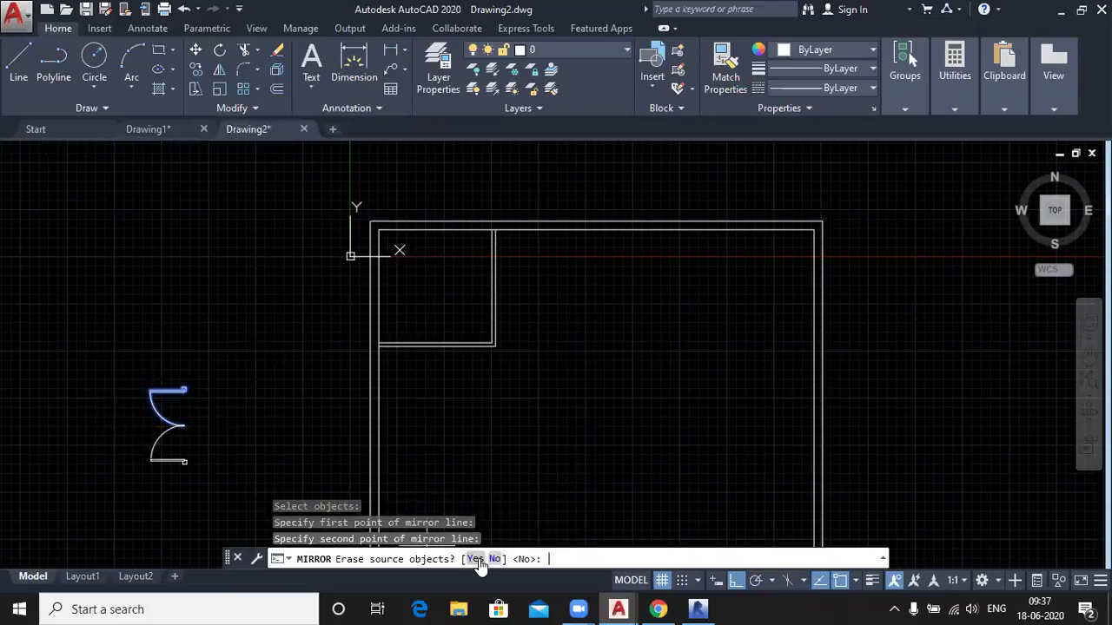
pyautogui.click(476, 560)
# Move the door by its jamb's lower-right corner onto the small room's right partition, just above the room's lower-right corner, with ortho off
pyautogui.scroll(2, 187, 492)
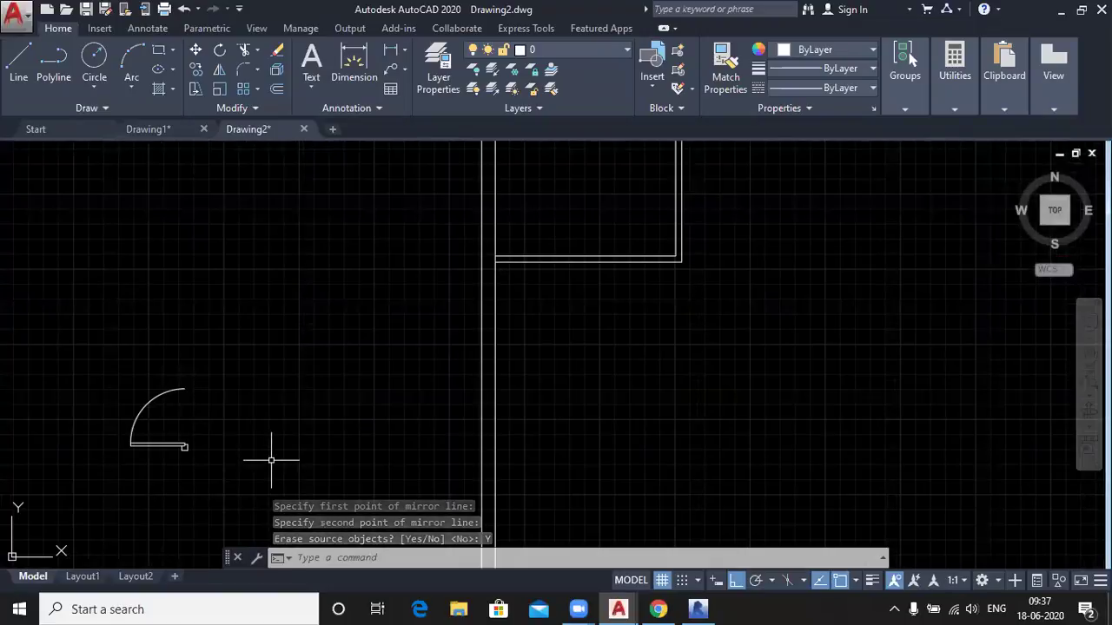
pyautogui.click(50, 338)
pyautogui.click(243, 484)
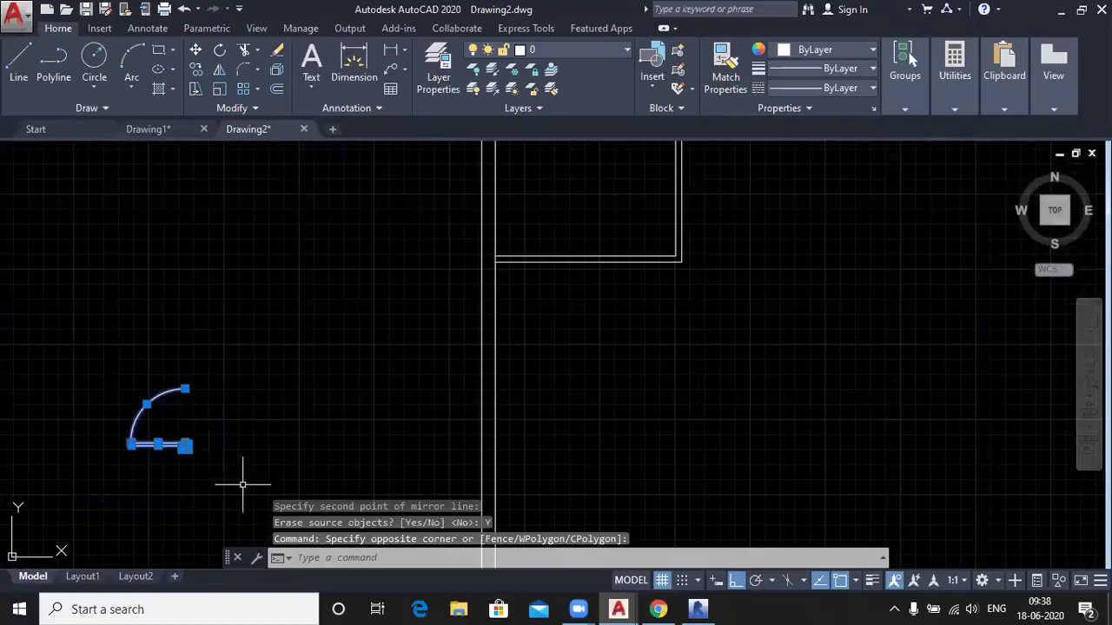
pyautogui.click(197, 51)
pyautogui.scroll(5, 191, 443)
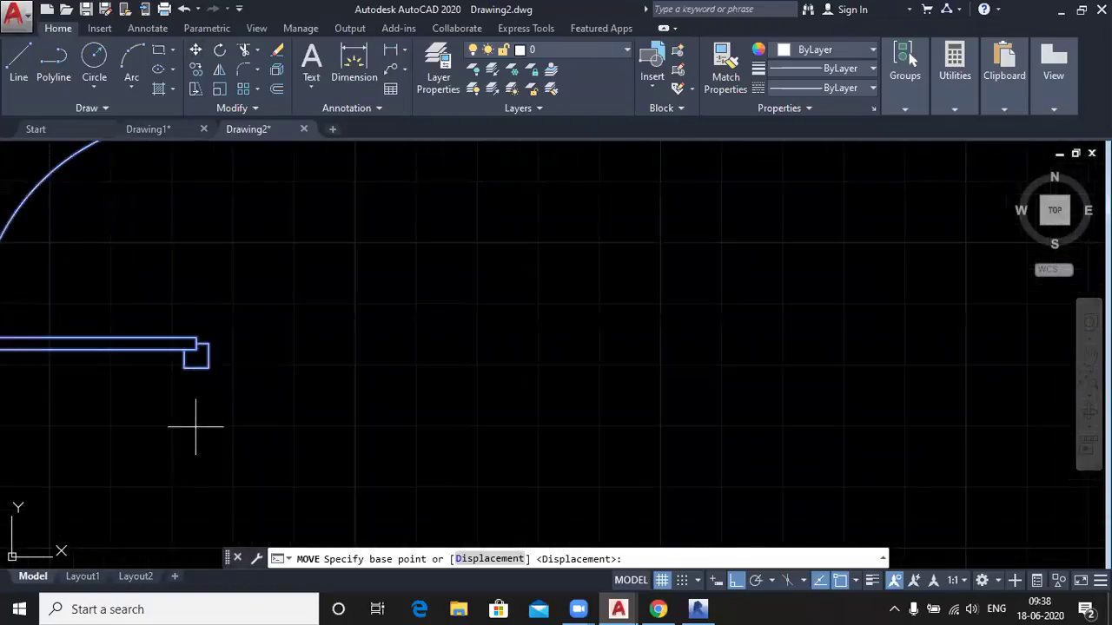
pyautogui.click(209, 367)
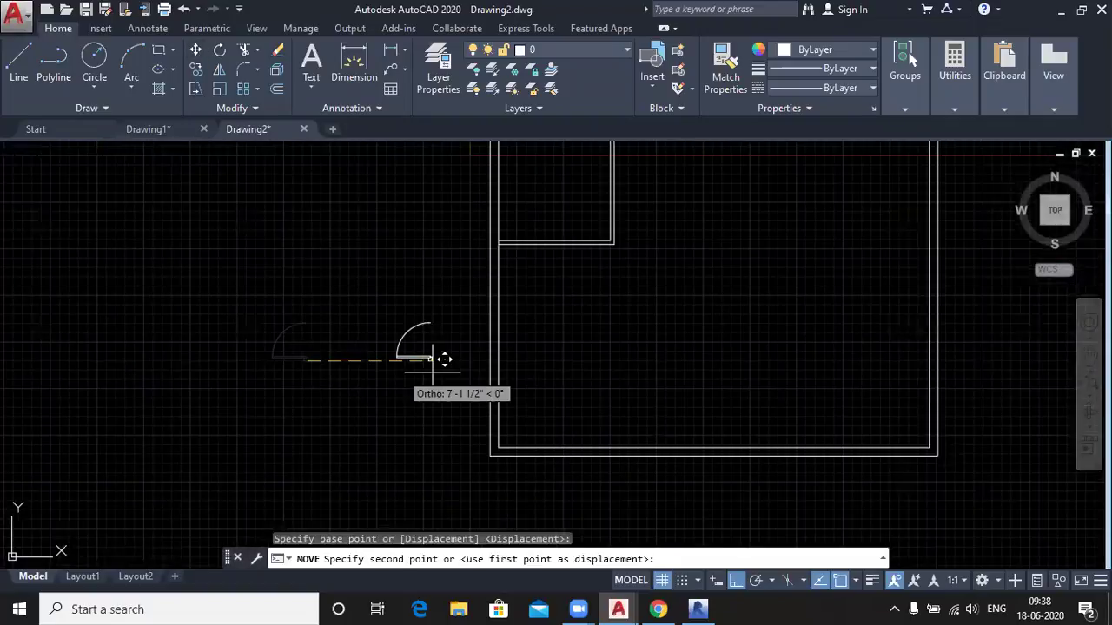
pyautogui.scroll(4, 604, 220)
pyautogui.click(735, 582)
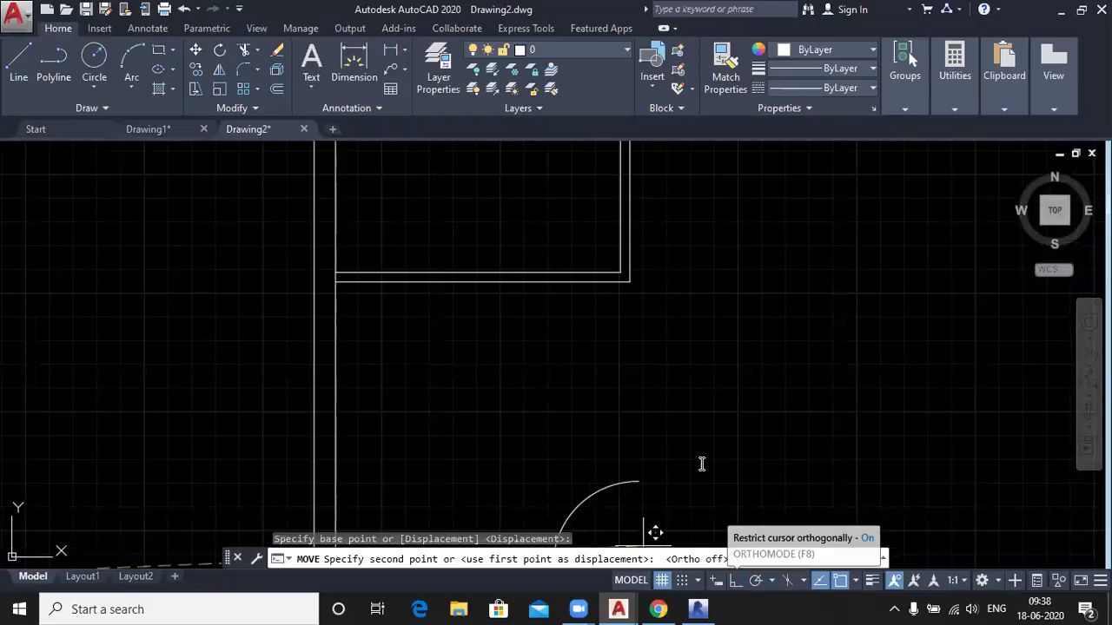
pyautogui.scroll(2, 633, 265)
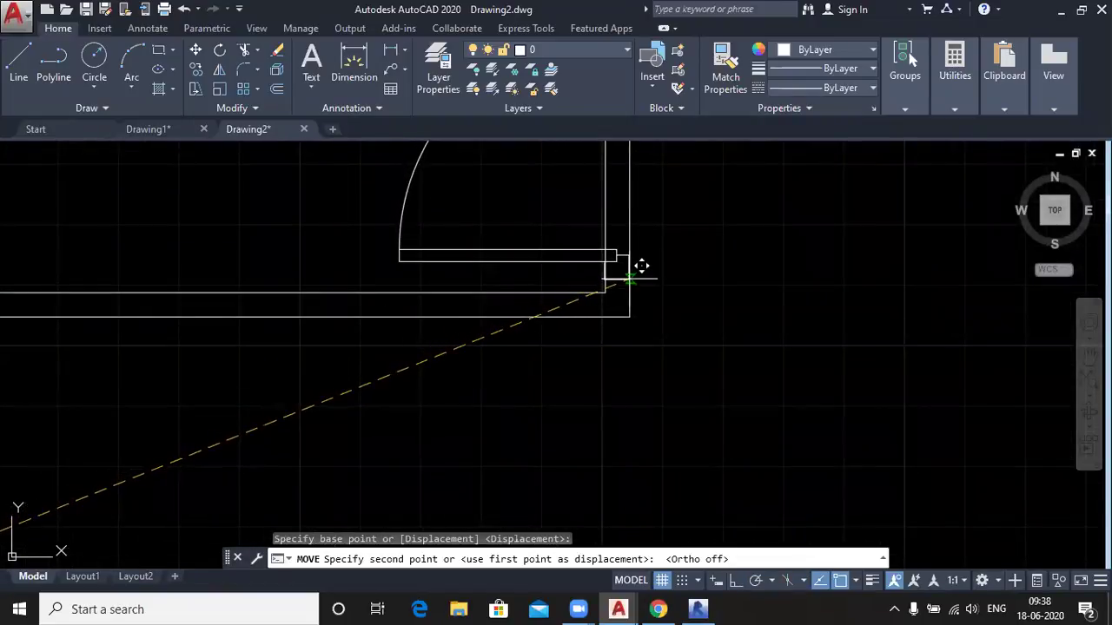
pyautogui.click(633, 278)
# Trim the partition's inner line between the arc's upper end and the door leaf
pyautogui.scroll(-3, 712, 311)
pyautogui.moveTo(718, 310); pyautogui.dragTo(563, 337, button='middle')
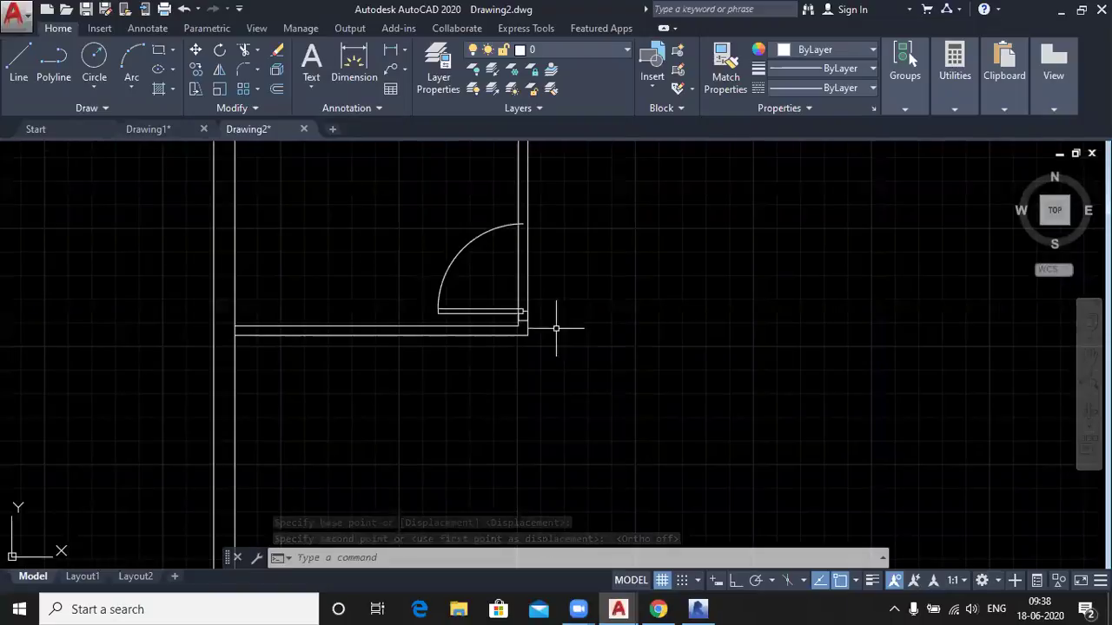
pyautogui.write('tr')
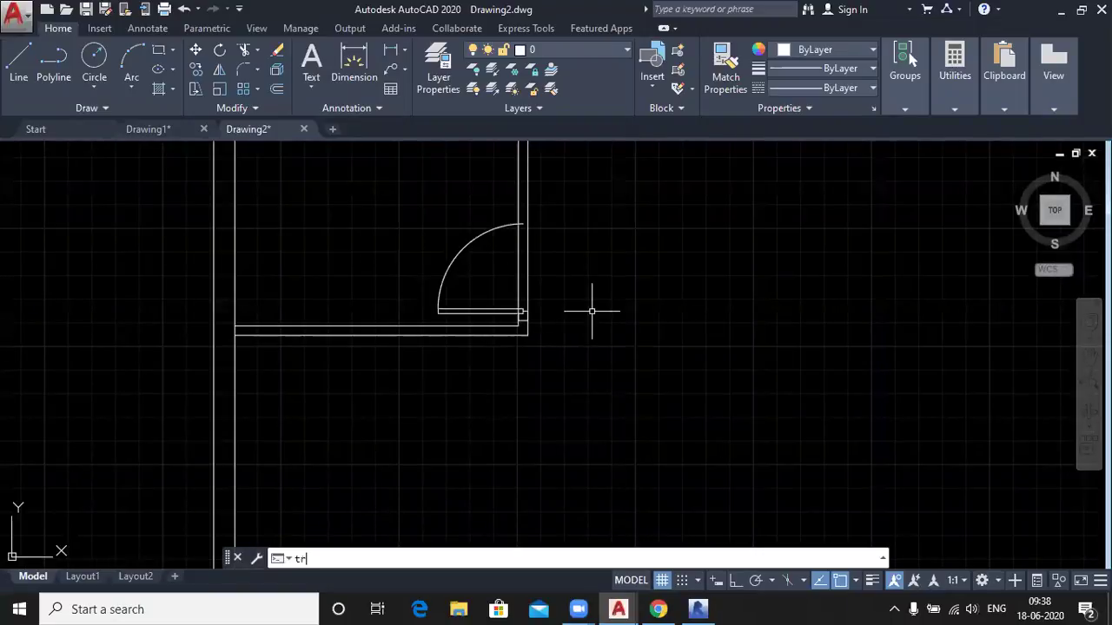
pyautogui.press('Return')
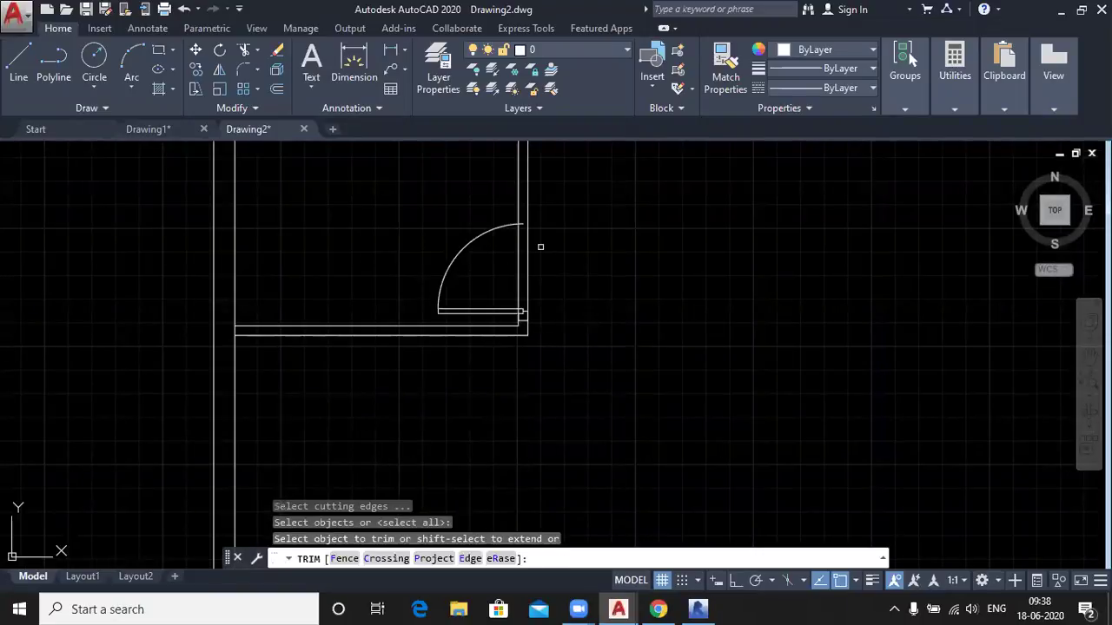
pyautogui.scroll(2, 516, 255)
pyautogui.click(511, 257)
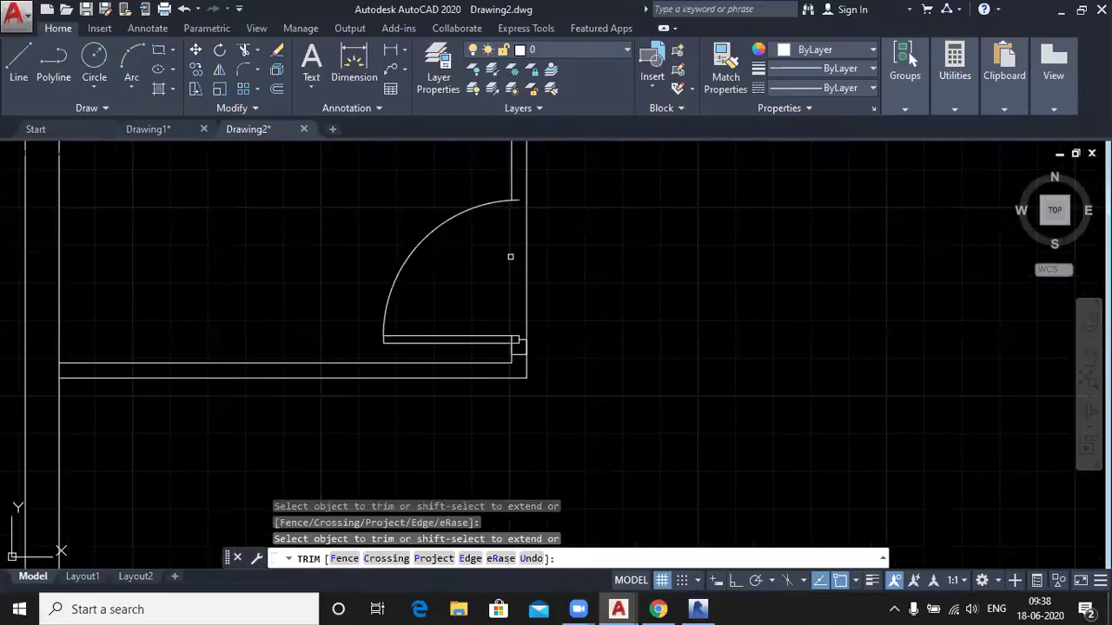
# Draw a short horizontal line across the partition's thickness at the arc's upper end, from the inner line to the outer line
pyautogui.click(16, 61)
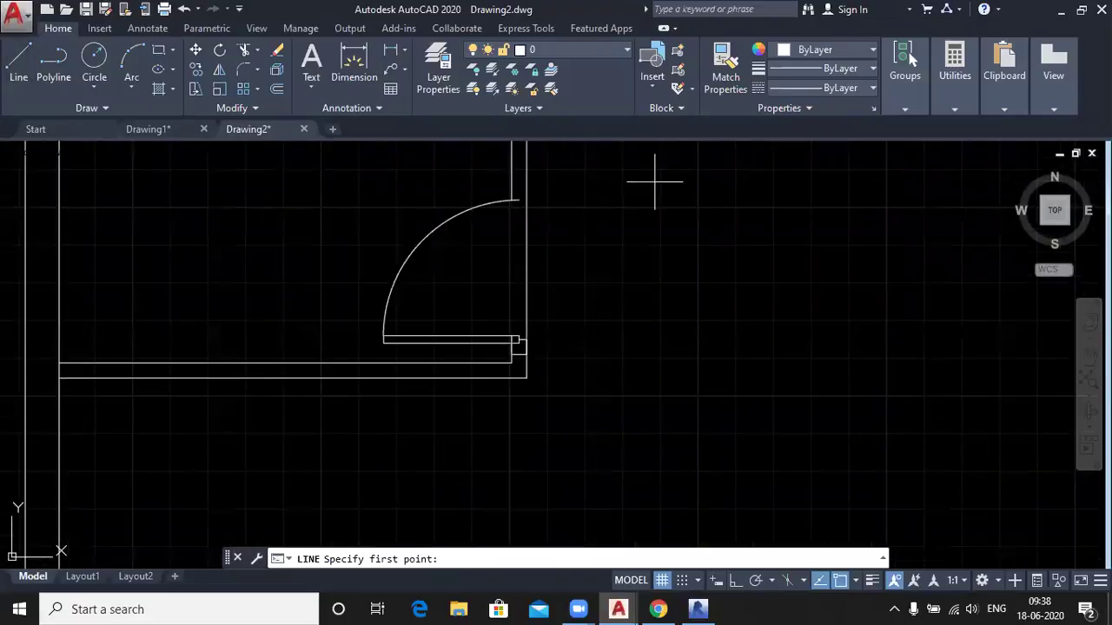
pyautogui.scroll(3, 643, 187)
pyautogui.click(365, 201)
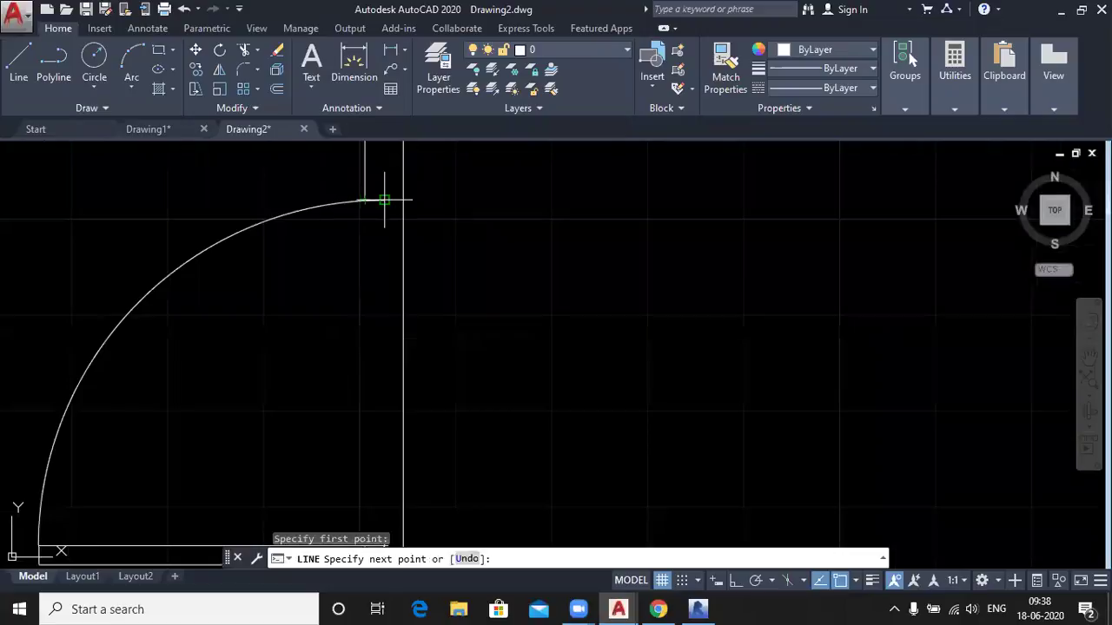
pyautogui.click(403, 201)
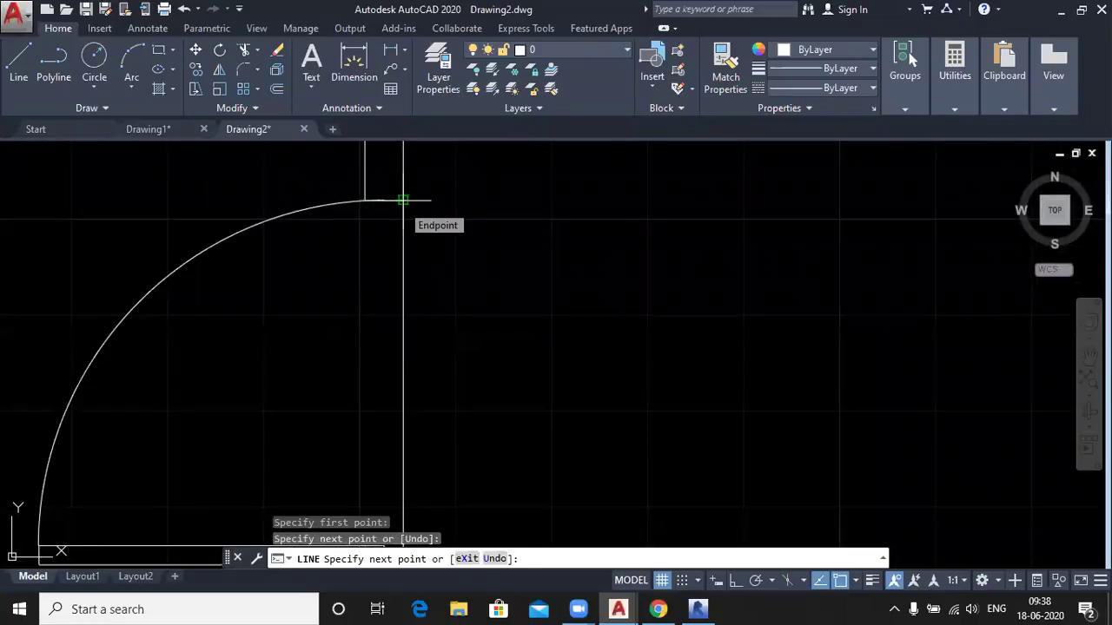
pyautogui.press('Return')
# Trim the partition's outer line across the door opening, between the new closing line and the jamb
pyautogui.scroll(-4, 387, 226)
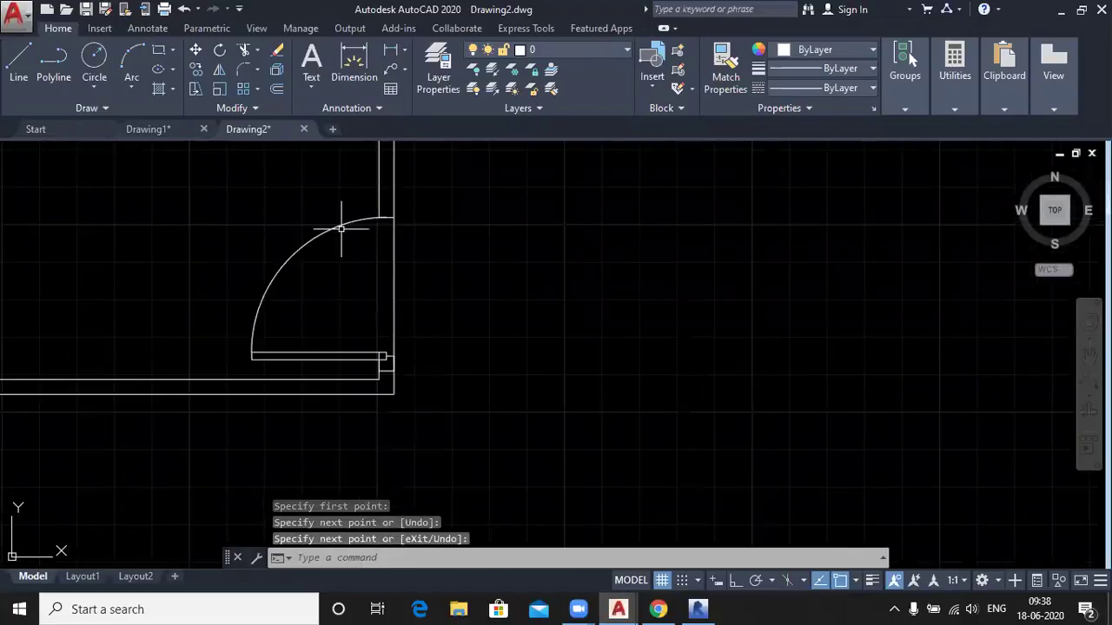
pyautogui.click(243, 52)
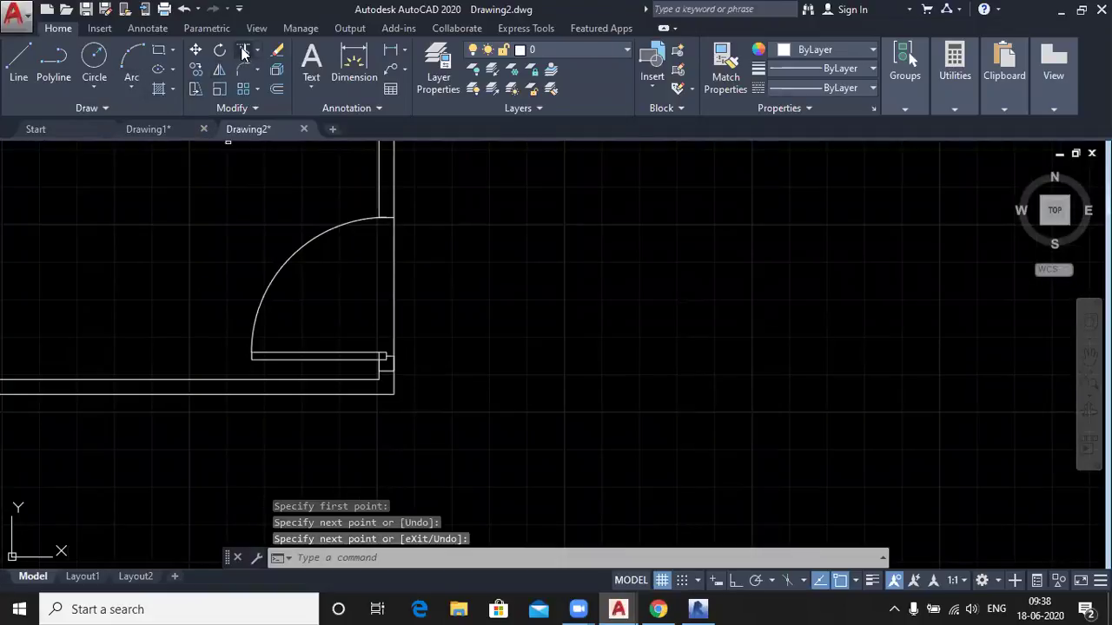
pyautogui.press('Return')
pyautogui.click(451, 288)
pyautogui.click(373, 273)
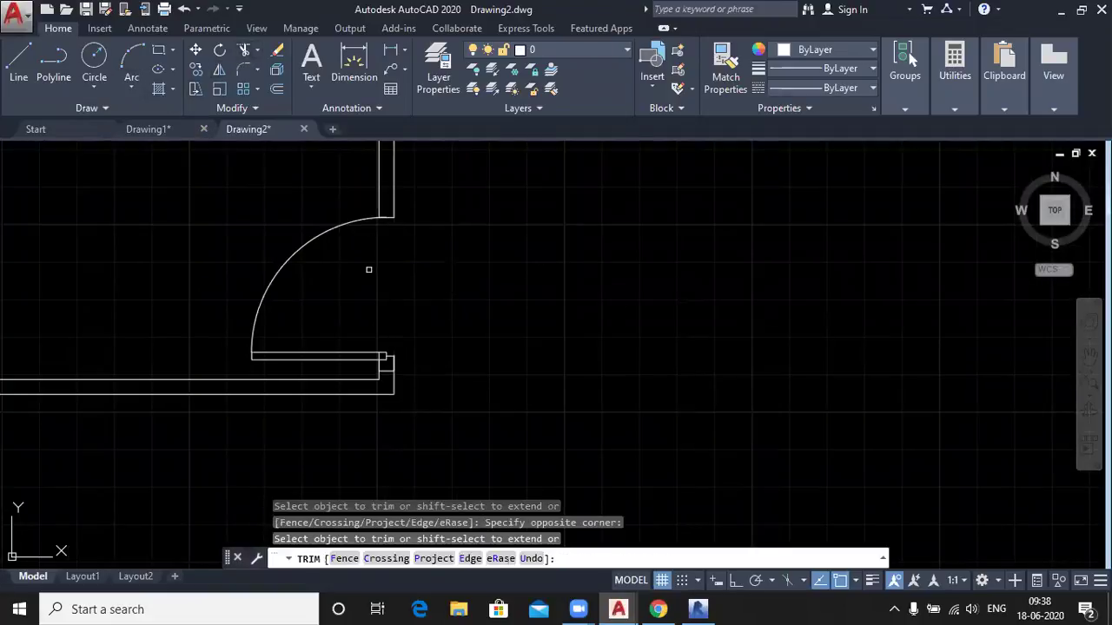
pyautogui.scroll(-3, 447, 266)
pyautogui.rightClick(519, 236)
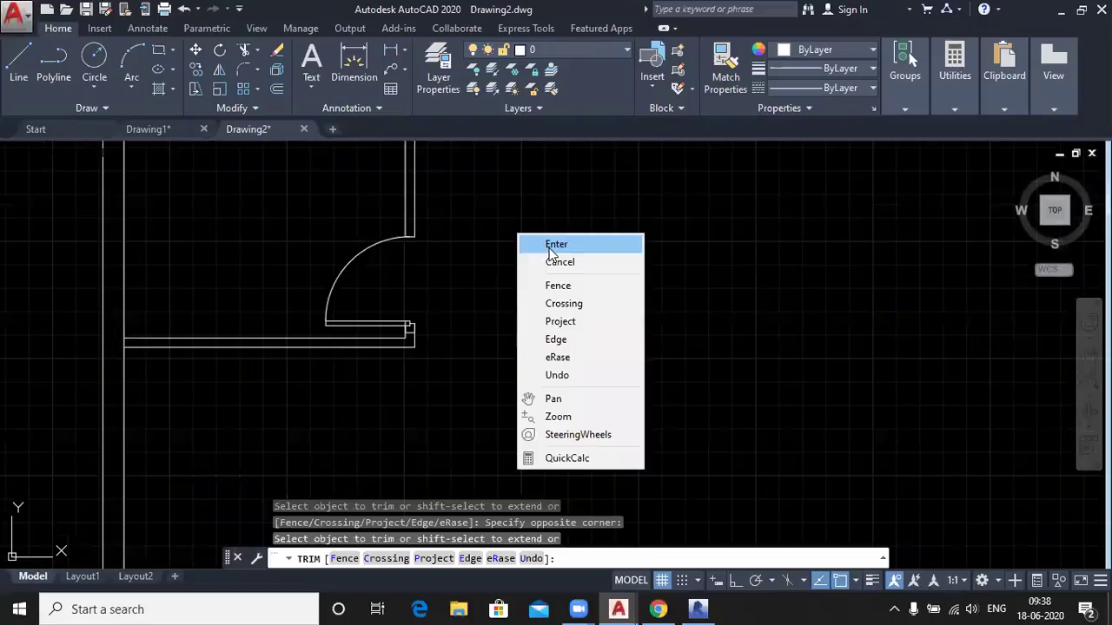
pyautogui.click(543, 246)
pyautogui.scroll(-1, 486, 302)
pyautogui.moveTo(518, 346); pyautogui.dragTo(429, 408, button='middle')
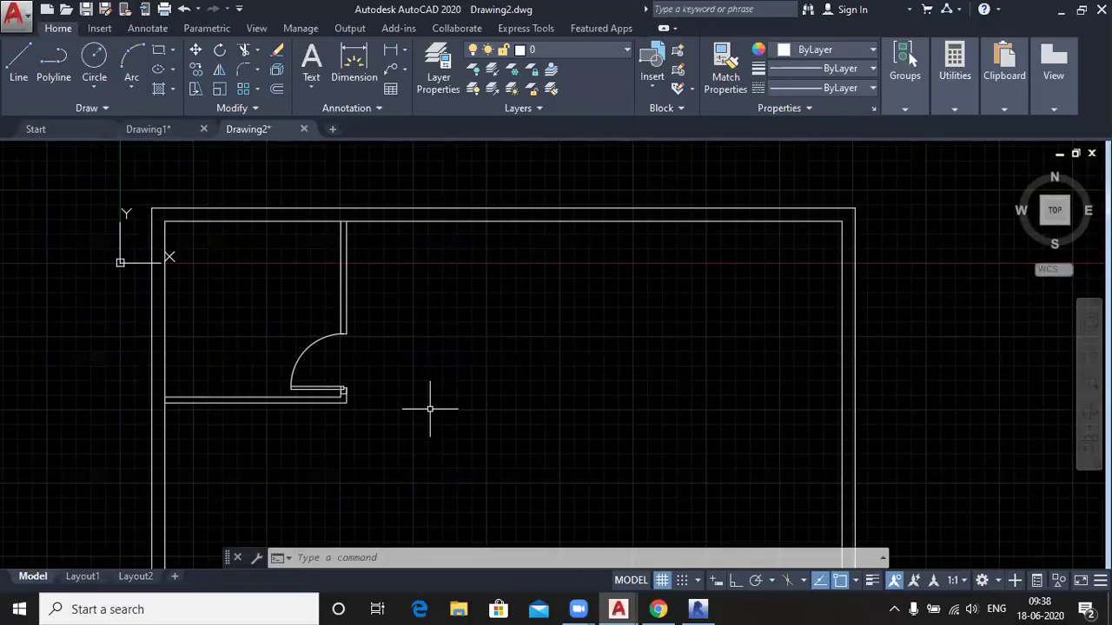
pyautogui.scroll(2, 332, 363)
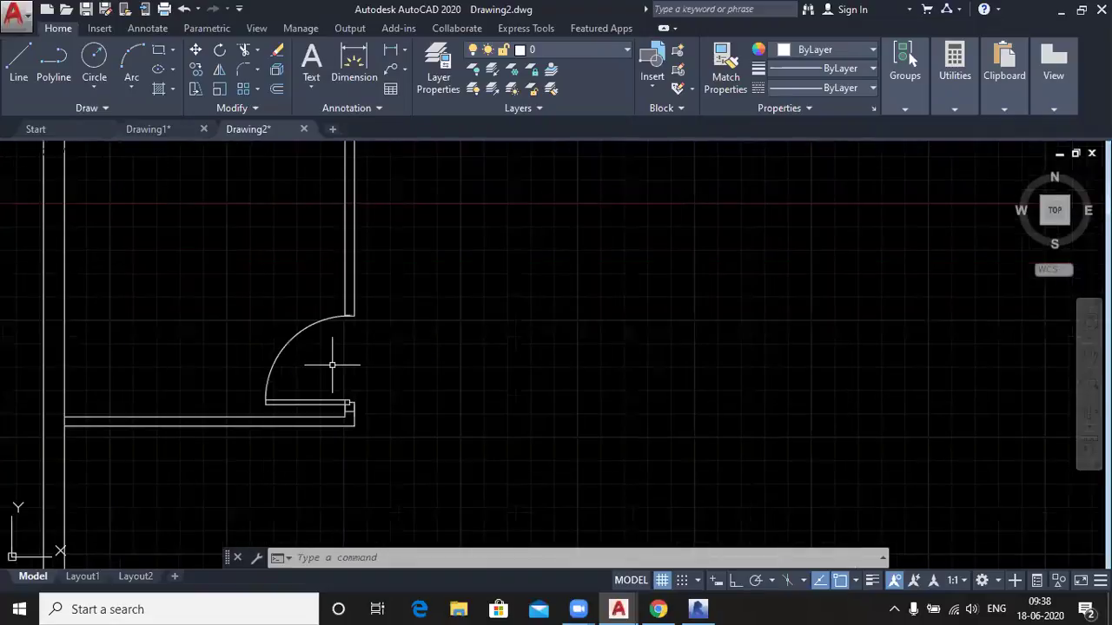
pyautogui.moveTo(359, 459); pyautogui.dragTo(356, 442, button='middle')
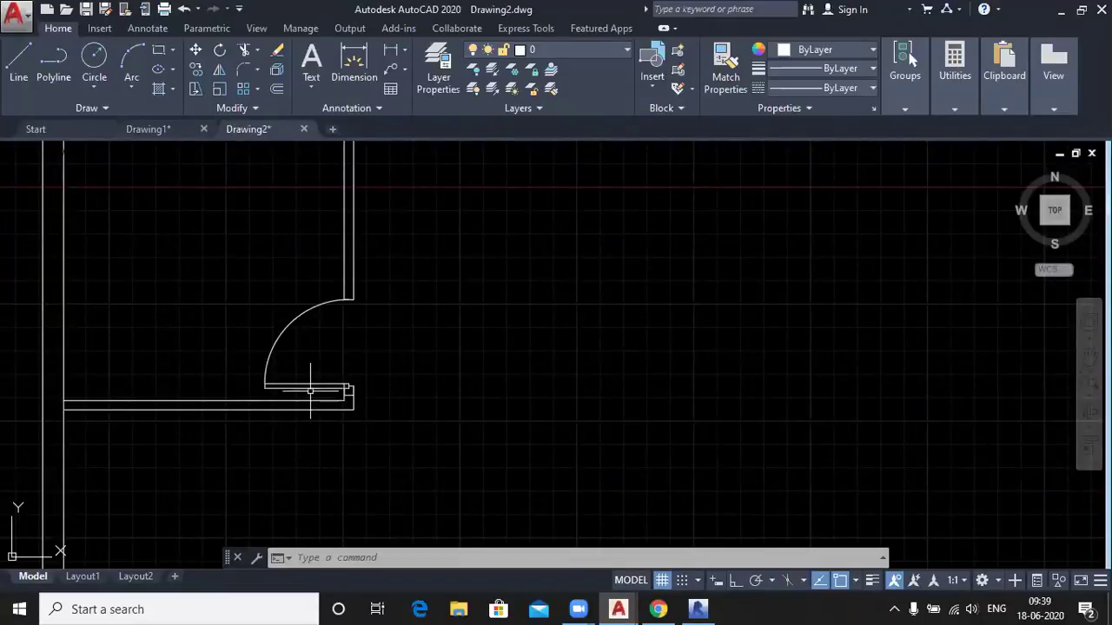
pyautogui.scroll(2, 304, 400)
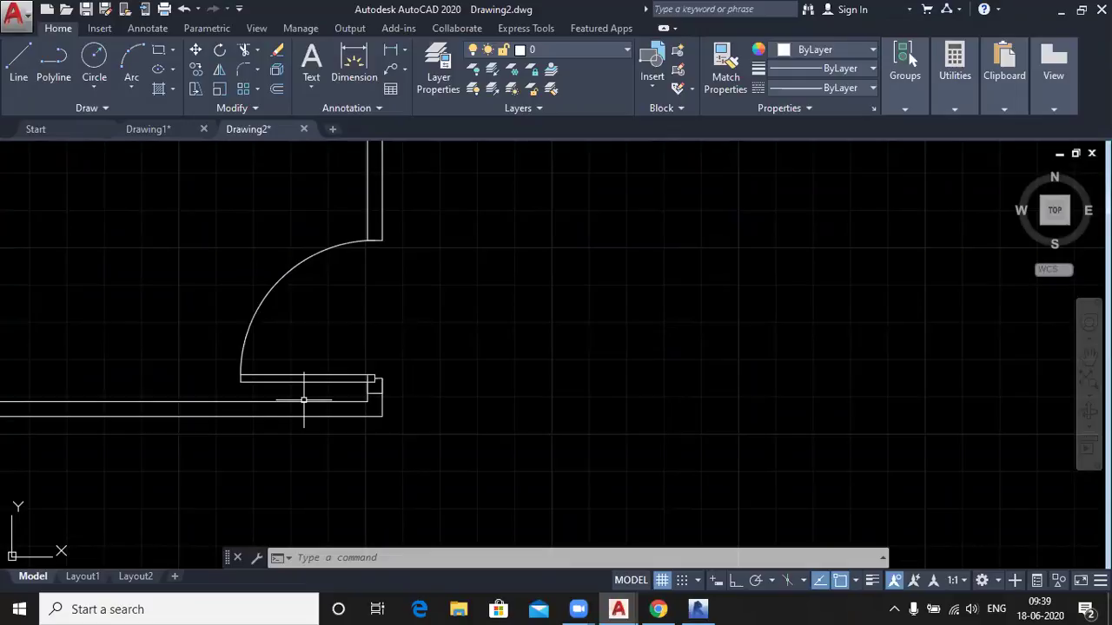
# Undo the door-opening trims, the short closing line and the door's move, restoring the door outside the plan
pyautogui.scroll(-1, 304, 400)
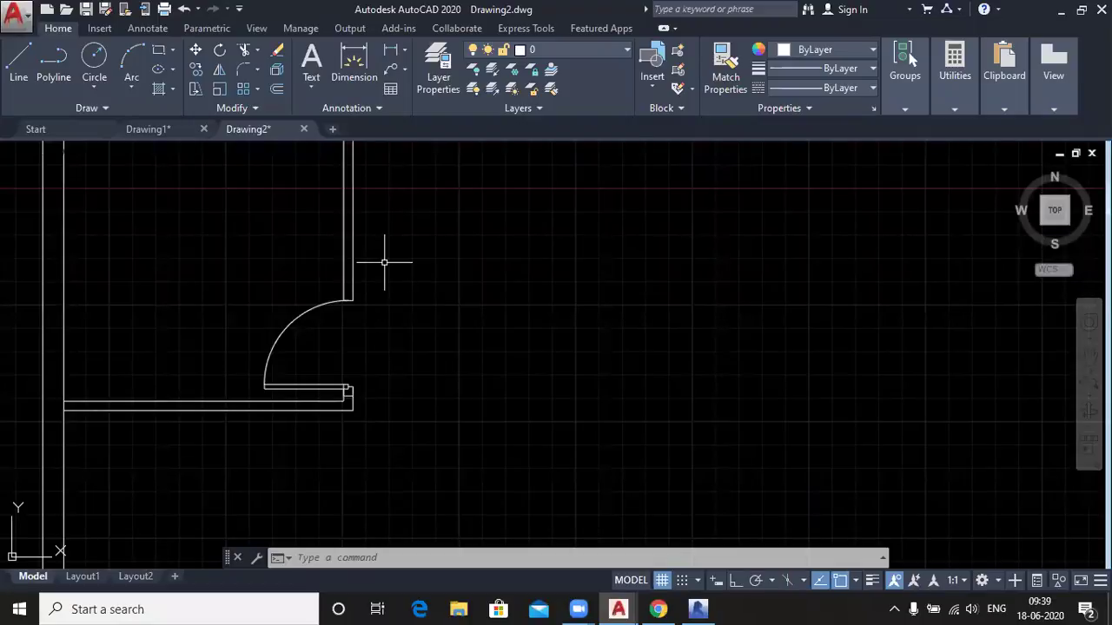
pyautogui.scroll(-2, 377, 265)
pyautogui.moveTo(397, 303); pyautogui.dragTo(379, 405, button='middle')
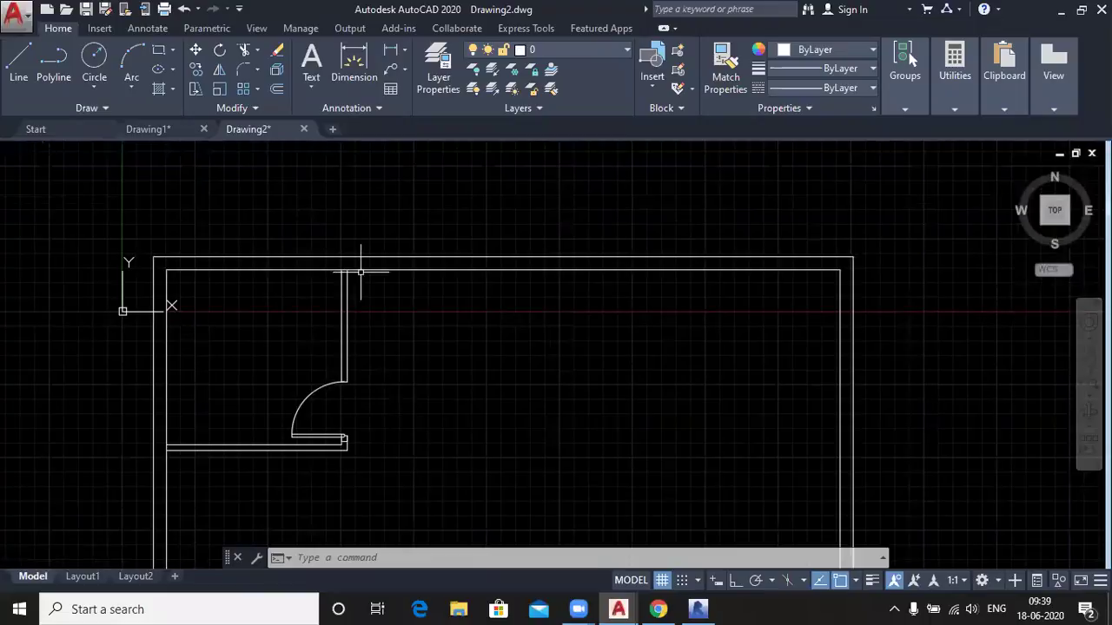
pyautogui.scroll(4, 342, 445)
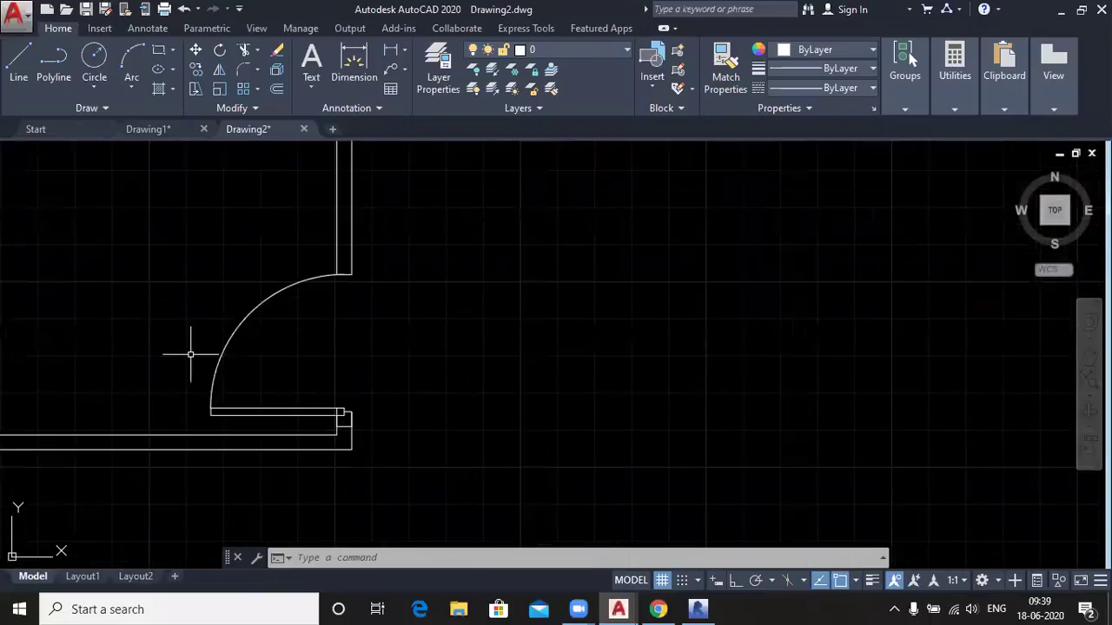
pyautogui.click(164, 329)
pyautogui.click(253, 409)
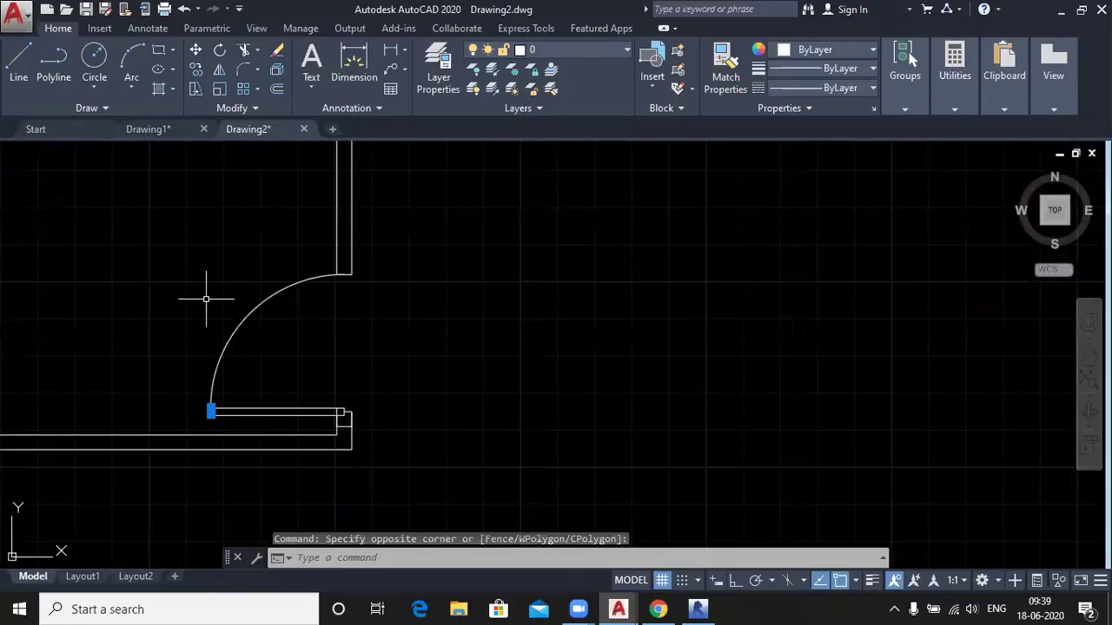
pyautogui.hotkey('ctrl', 'z')
pyautogui.hotkey('ctrl', 'z')
pyautogui.hotkey('ctrl', 'z')
pyautogui.hotkey('ctrl', 'z')
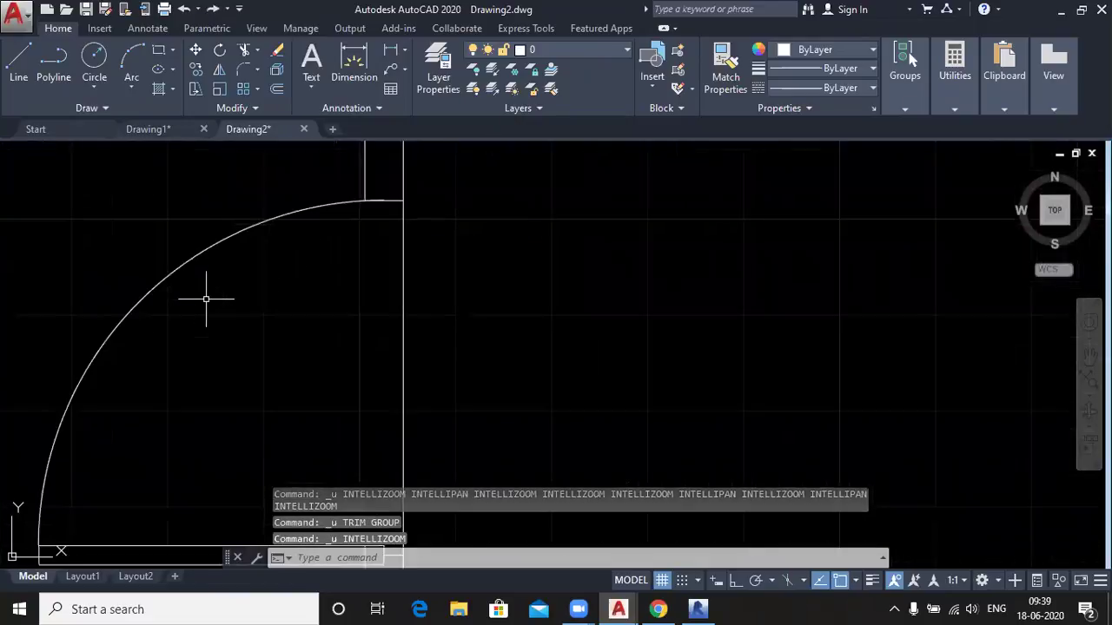
pyautogui.hotkey('ctrl', 'z')
pyautogui.hotkey('ctrl', 'z')
pyautogui.hotkey('ctrl', 'z')
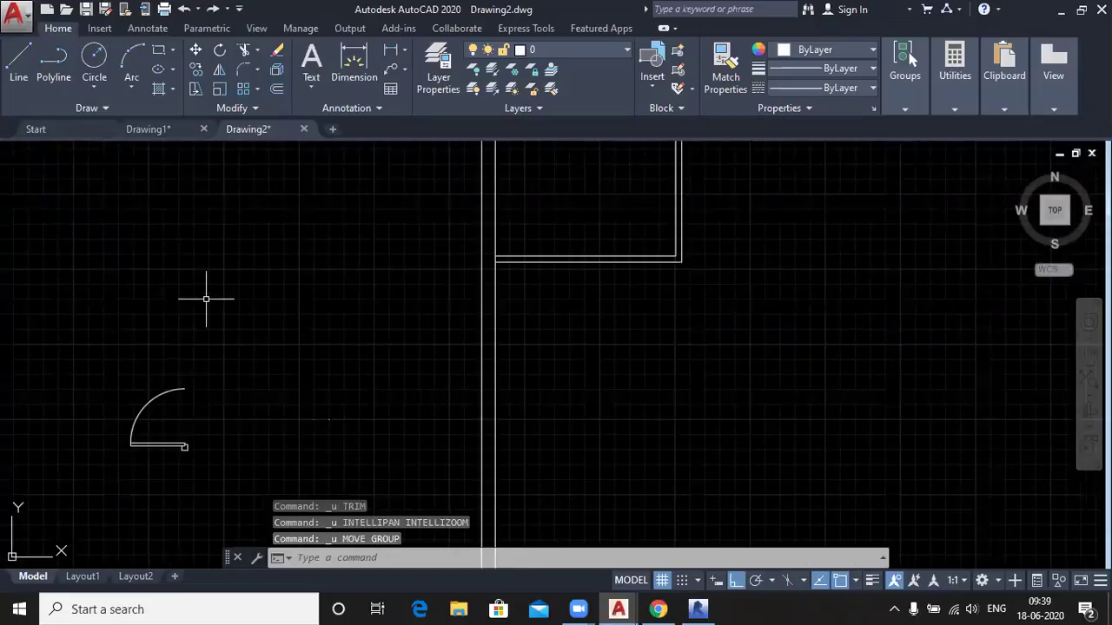
# Draw a short horizontal line across the right partition's thickness from the small room's inner lower-right corner to the outer line
pyautogui.click(18, 63)
pyautogui.moveTo(683, 286); pyautogui.dragTo(448, 349, button='middle')
pyautogui.scroll(6, 458, 304)
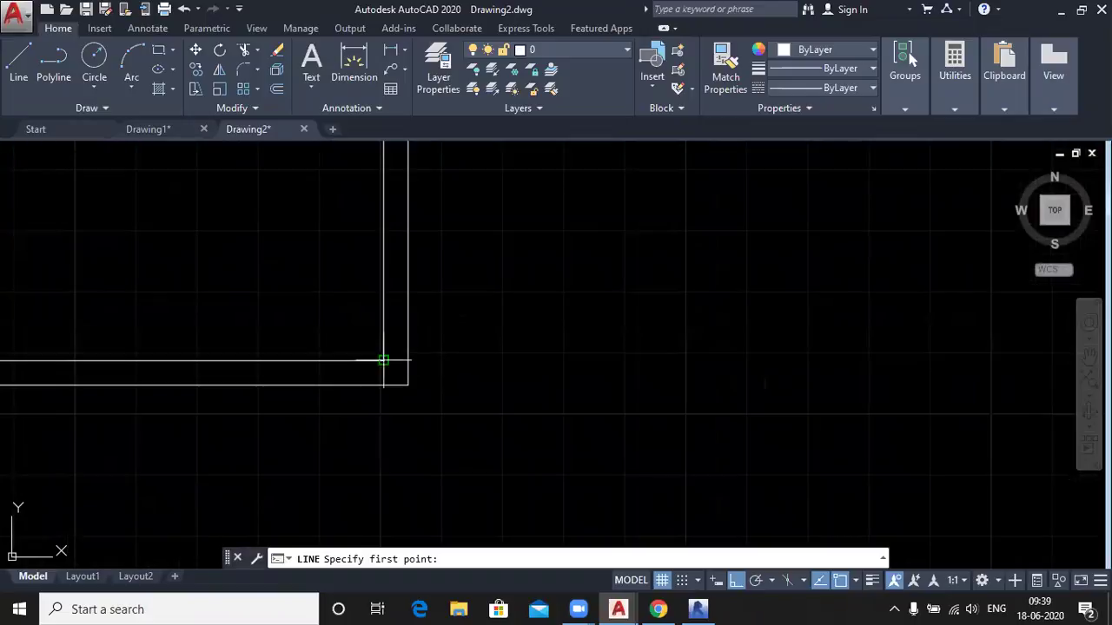
pyautogui.click(383, 359)
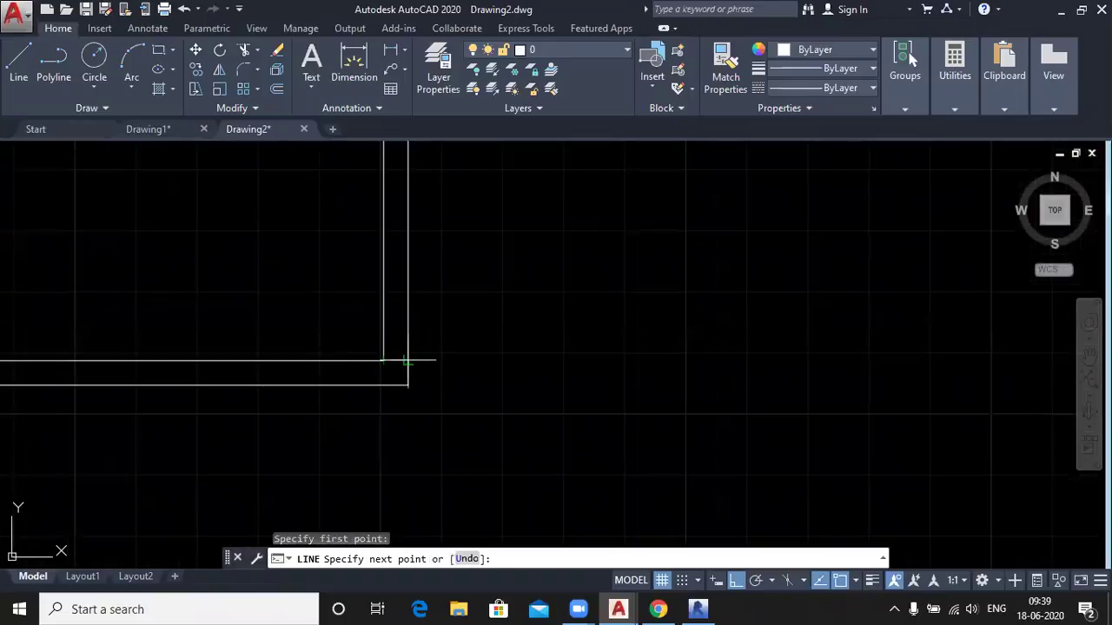
pyautogui.click(407, 359)
pyautogui.press('Return')
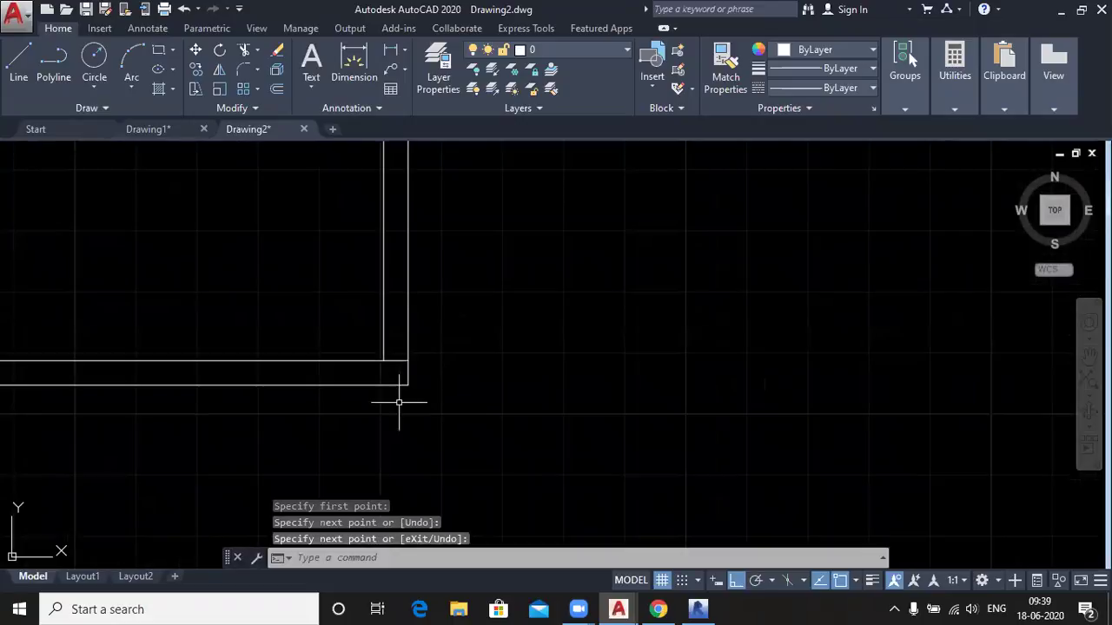
# Offset the short line across the partition 4' upward
pyautogui.click(276, 89)
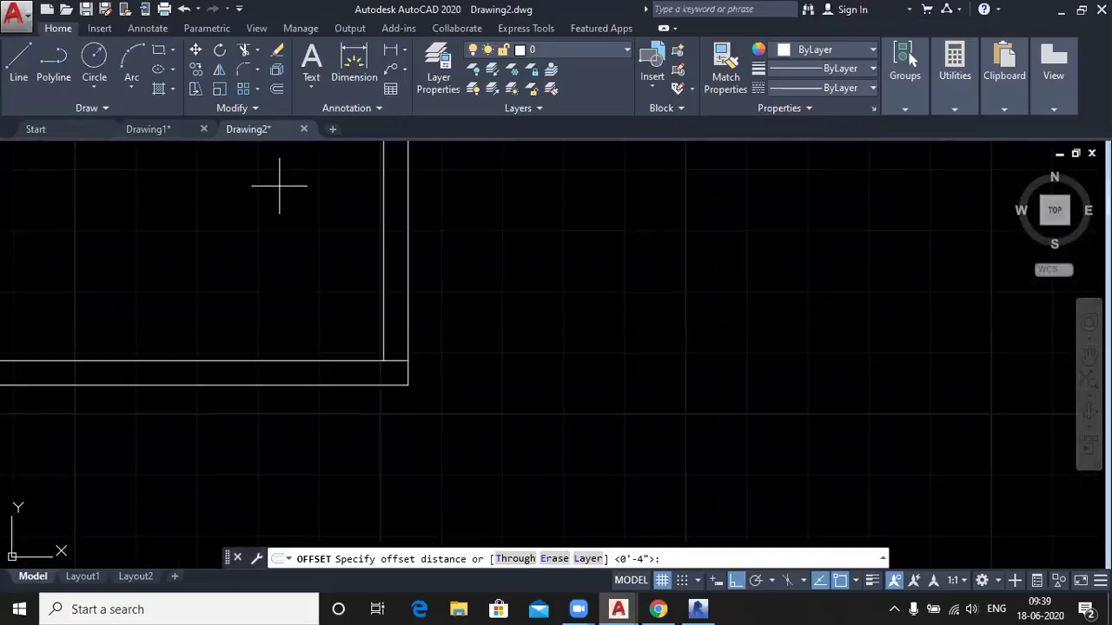
pyautogui.write("4'")
pyautogui.press('Return')
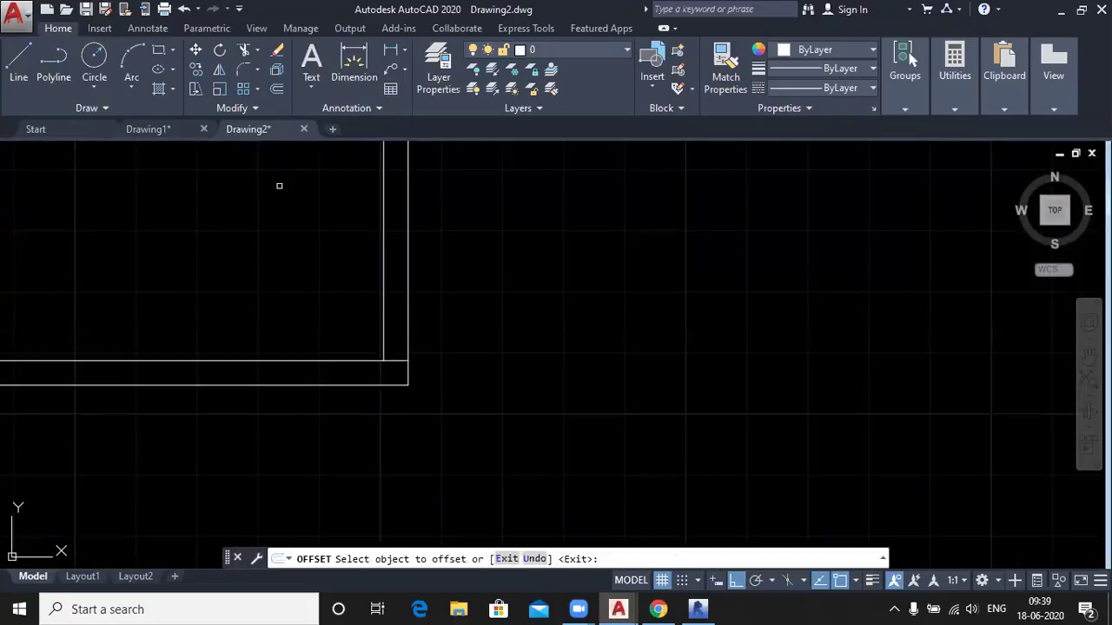
pyautogui.click(396, 359)
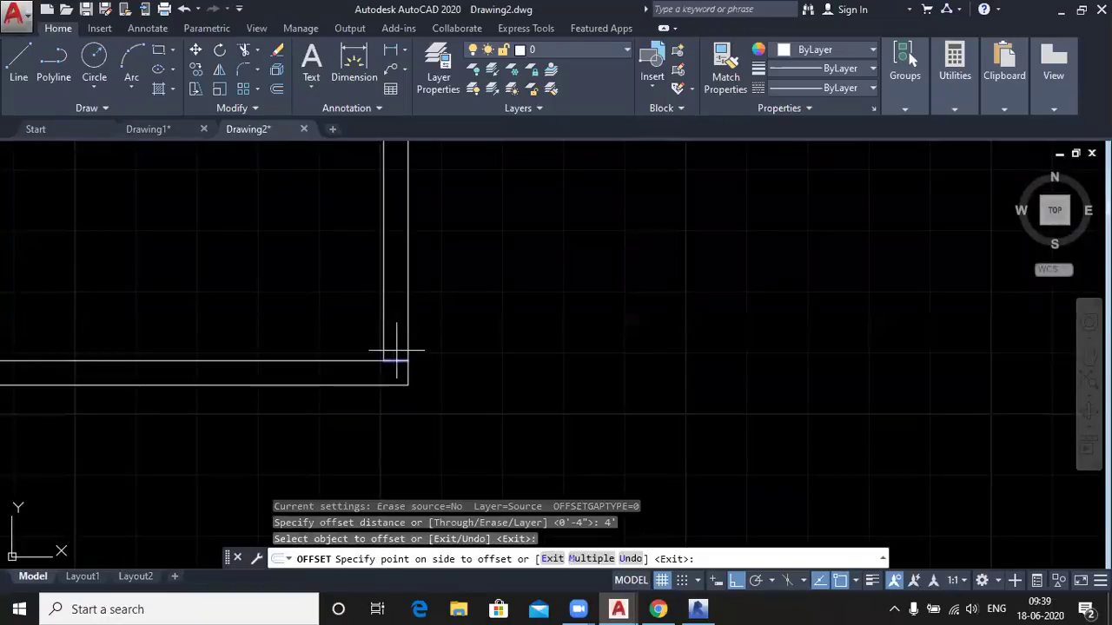
pyautogui.click(394, 314)
pyautogui.scroll(-4, 486, 297)
pyautogui.moveTo(504, 288); pyautogui.dragTo(392, 384, button='middle')
pyautogui.scroll(4, 337, 300)
pyautogui.rightClick(479, 267)
pyautogui.click(507, 278)
pyautogui.scroll(-4, 526, 270)
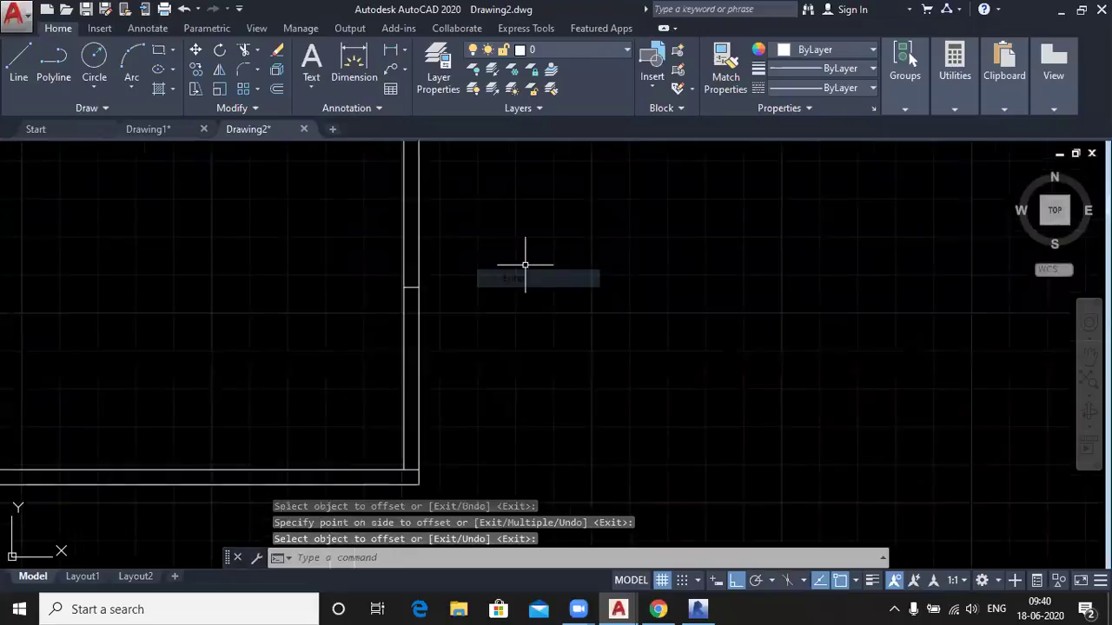
# Move the door by its jamb's lower-right corner onto the offset line's end at the right partition's outer face
pyautogui.scroll(-3, 524, 282)
pyautogui.click(118, 379)
pyautogui.click(224, 436)
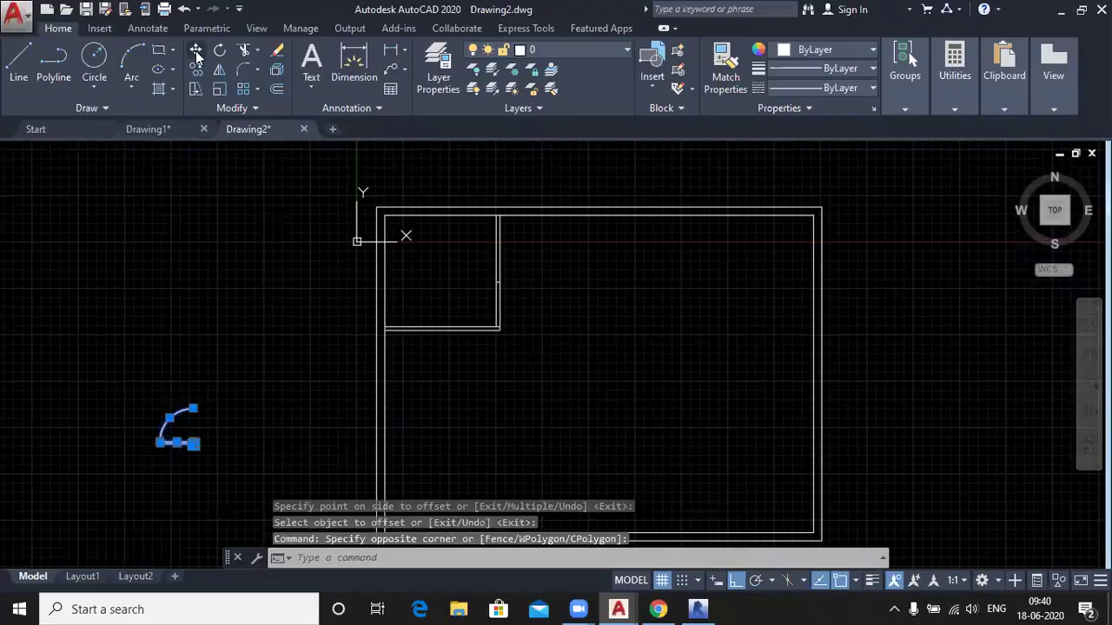
pyautogui.click(196, 51)
pyautogui.scroll(5, 218, 478)
pyautogui.click(130, 328)
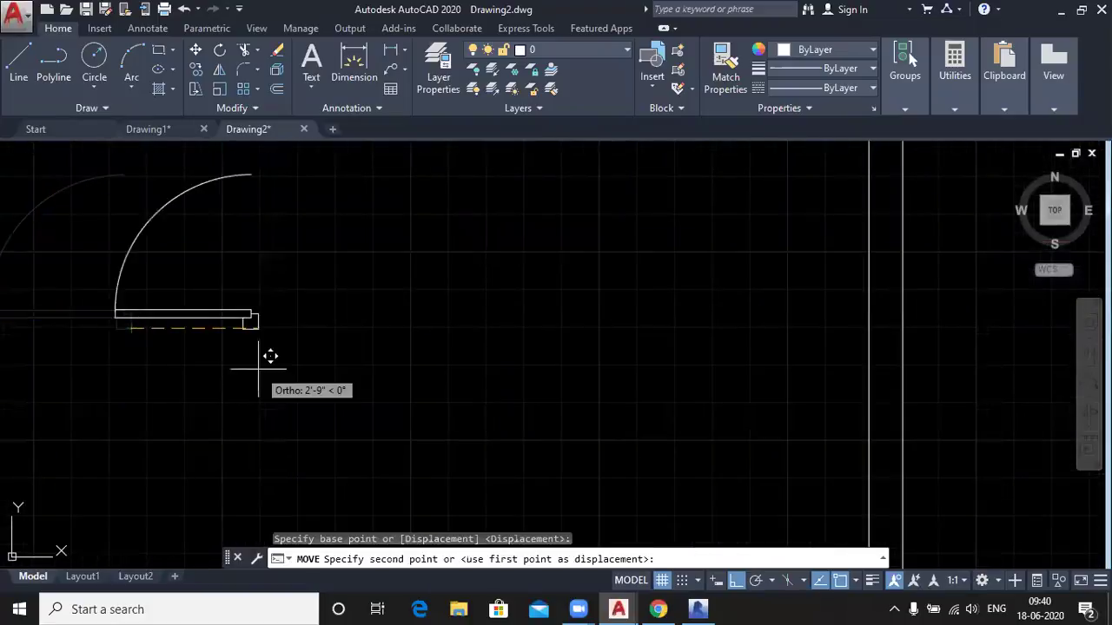
pyautogui.scroll(-4, 258, 369)
pyautogui.scroll(4, 258, 370)
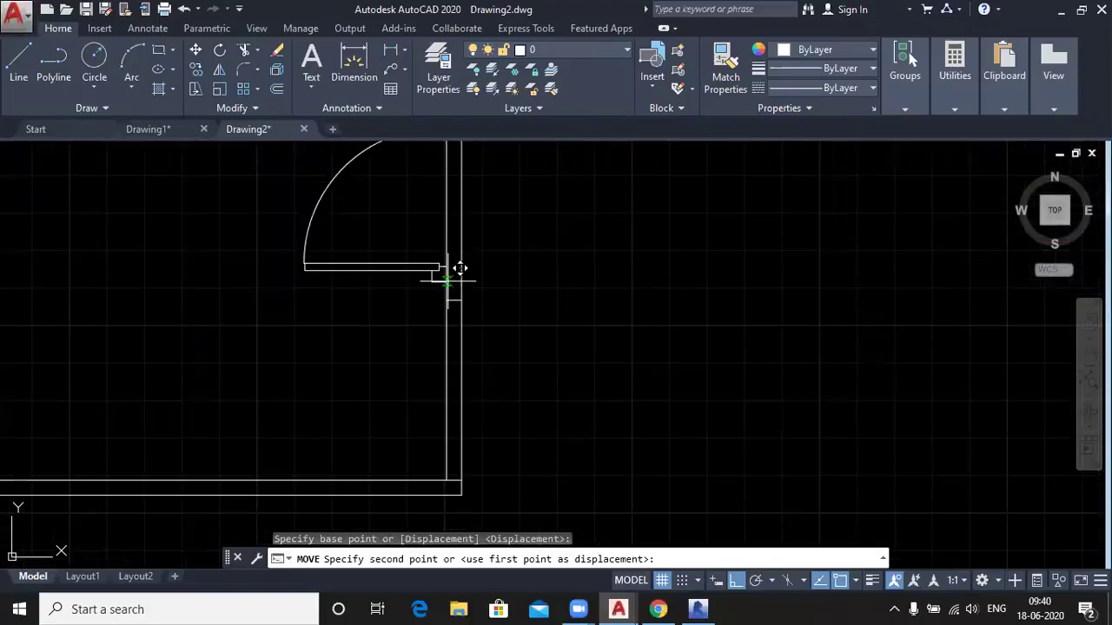
pyautogui.click(454, 287)
pyautogui.scroll(-2, 656, 305)
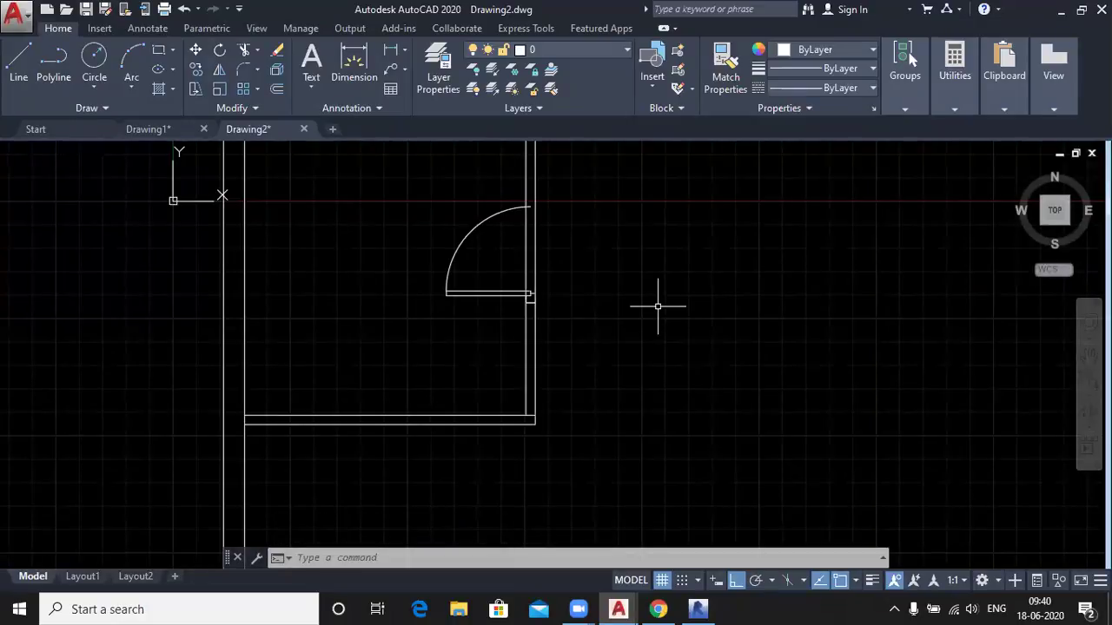
# Delete the original short construction line across the partition at the small room's lower-right corner
pyautogui.scroll(4, 532, 401)
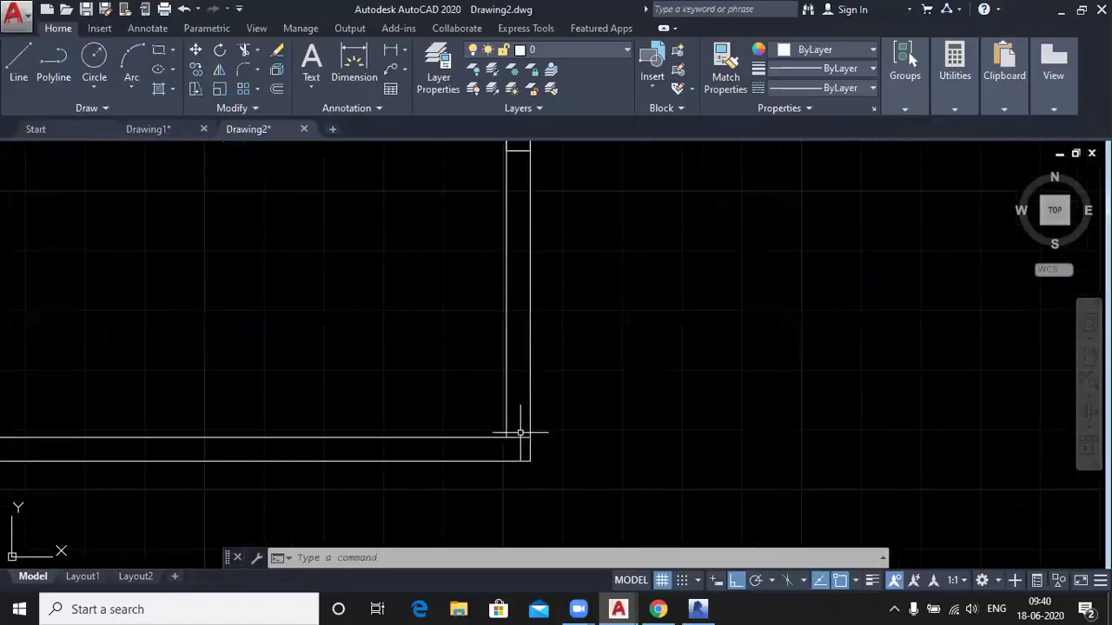
pyautogui.click(517, 436)
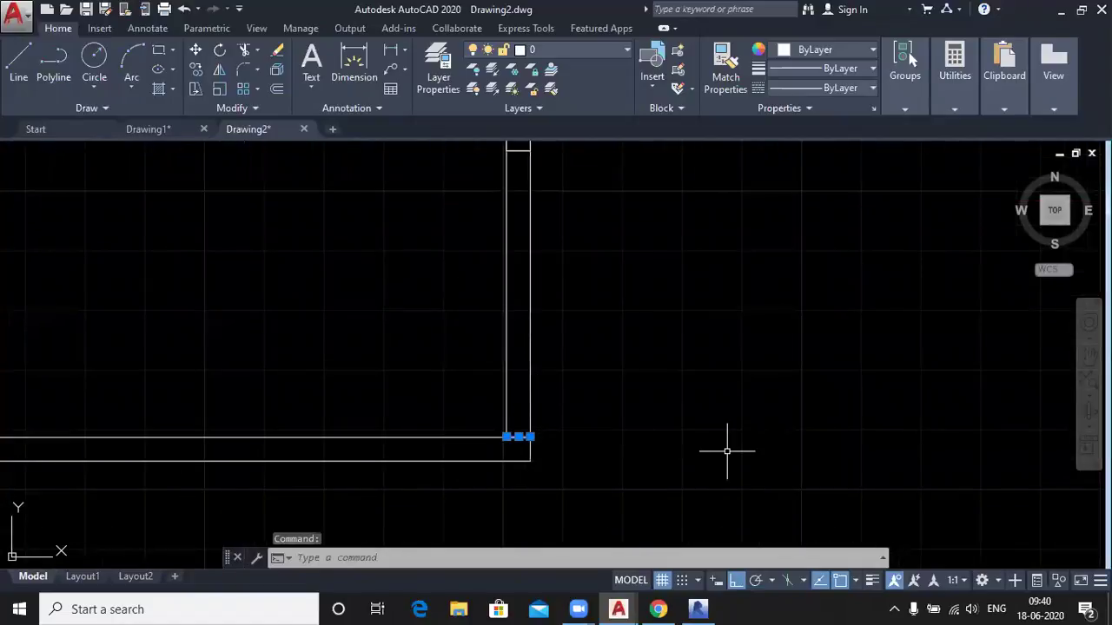
pyautogui.press('Delete')
pyautogui.scroll(-2, 381, 356)
pyautogui.scroll(-2, 380, 356)
pyautogui.moveTo(581, 388)
pyautogui.mouseDown(button='middle')
pyautogui.moveTo(576, 413)
pyautogui.moveTo(558, 423)
pyautogui.mouseUp(button='middle')
pyautogui.scroll(-2, 558, 422)
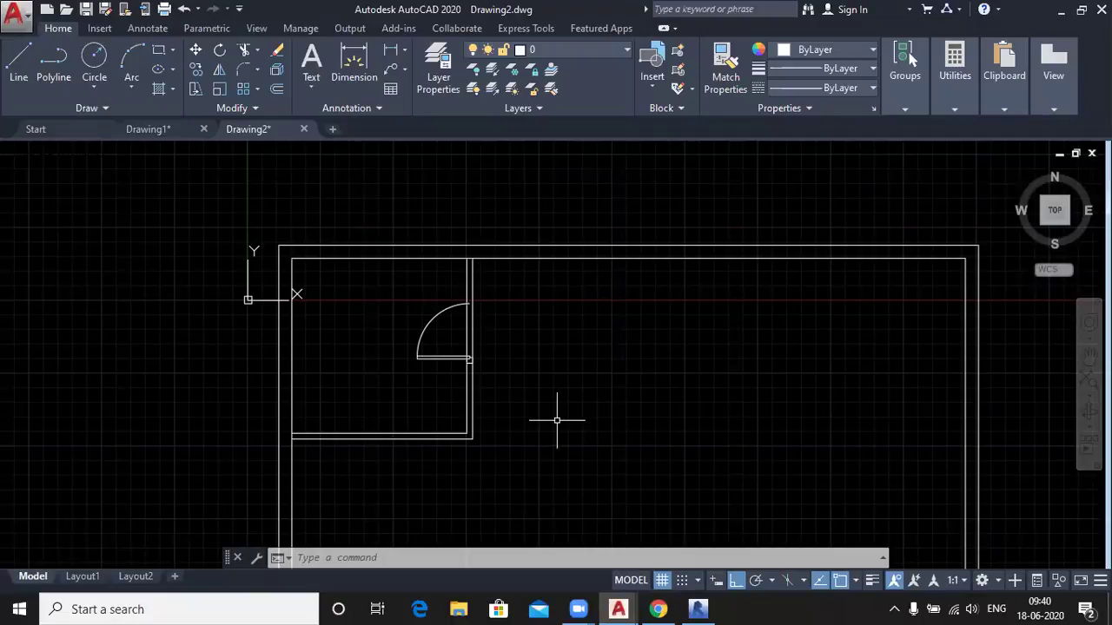
pyautogui.click(256, 90)
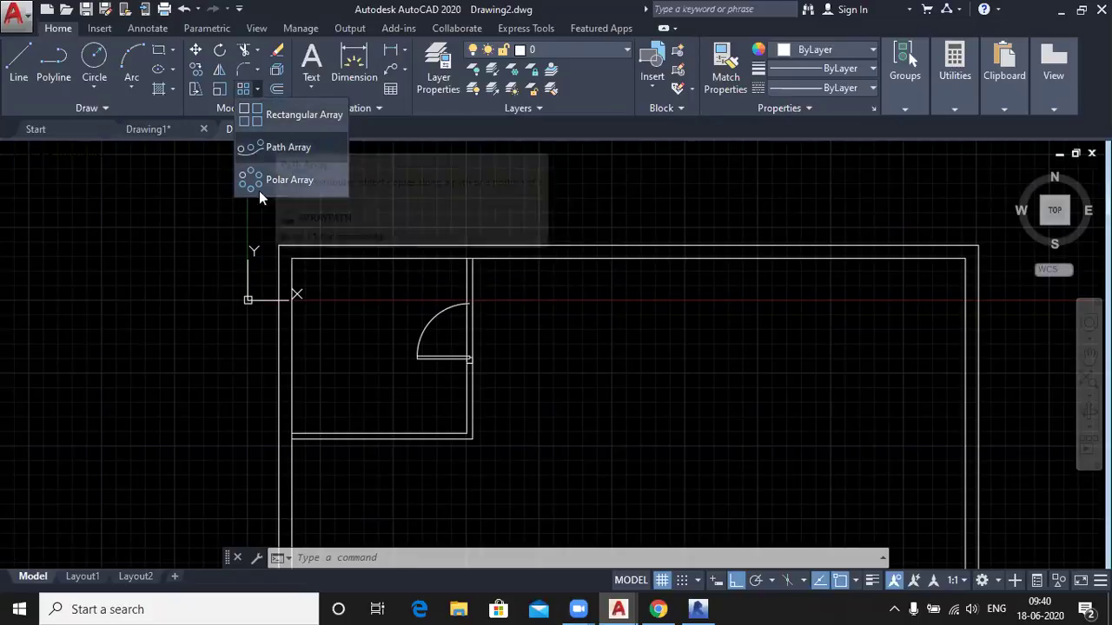
pyautogui.click(174, 192)
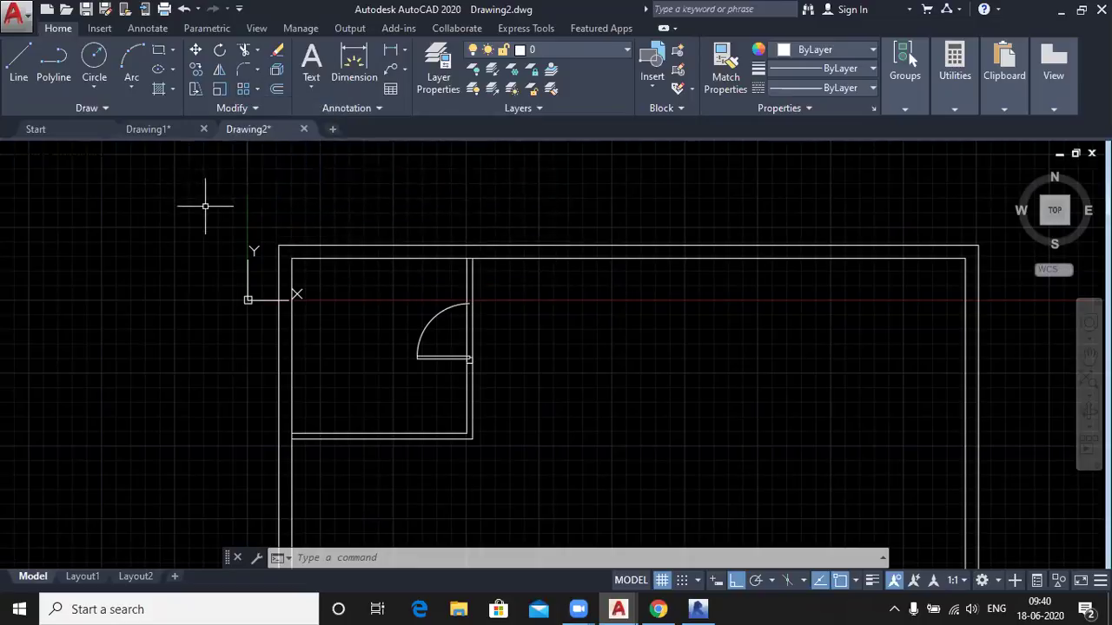
pyautogui.click(253, 106)
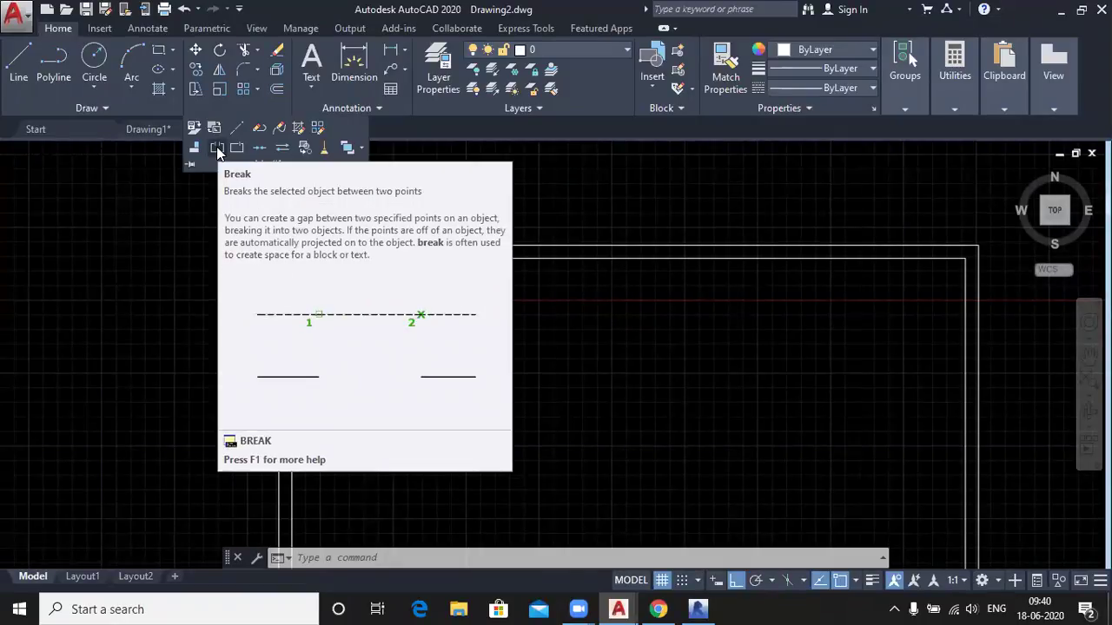
pyautogui.click(452, 196)
pyautogui.click(563, 191)
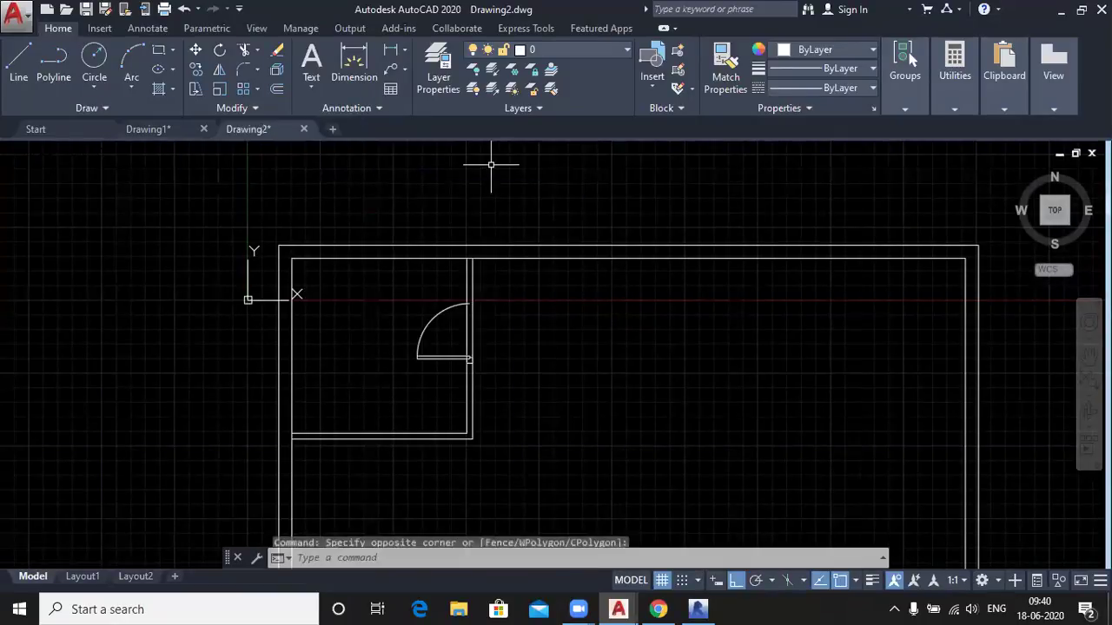
# Draw a long horizontal line in the empty area left of the floor plan
pyautogui.scroll(-4, 543, 174)
pyautogui.click(24, 79)
pyautogui.click(33, 263)
pyautogui.click(332, 263)
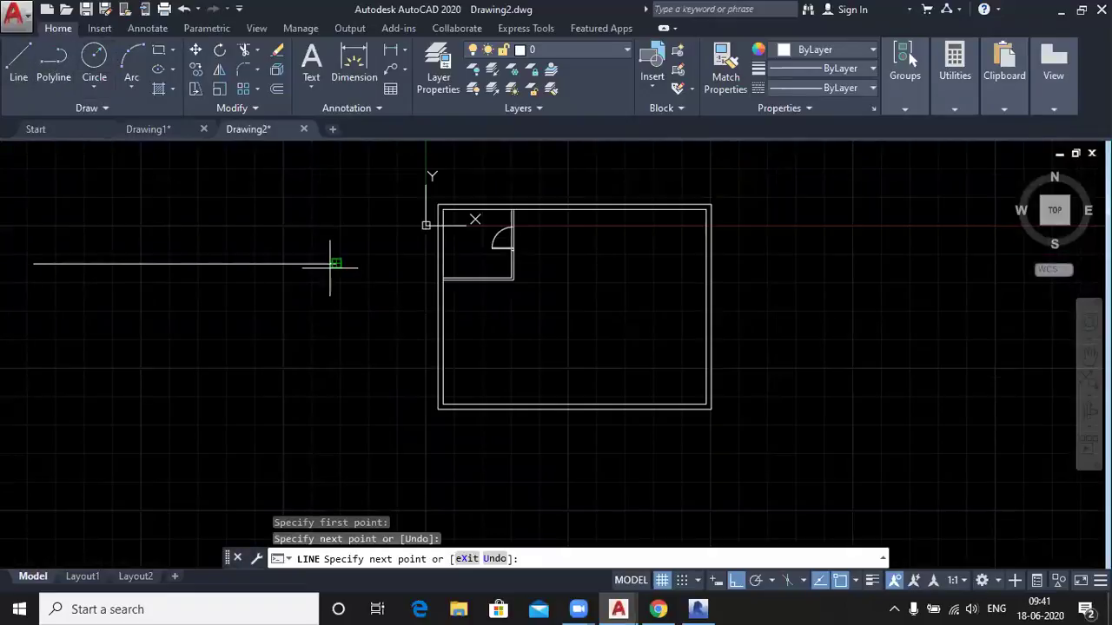
pyautogui.press('Return')
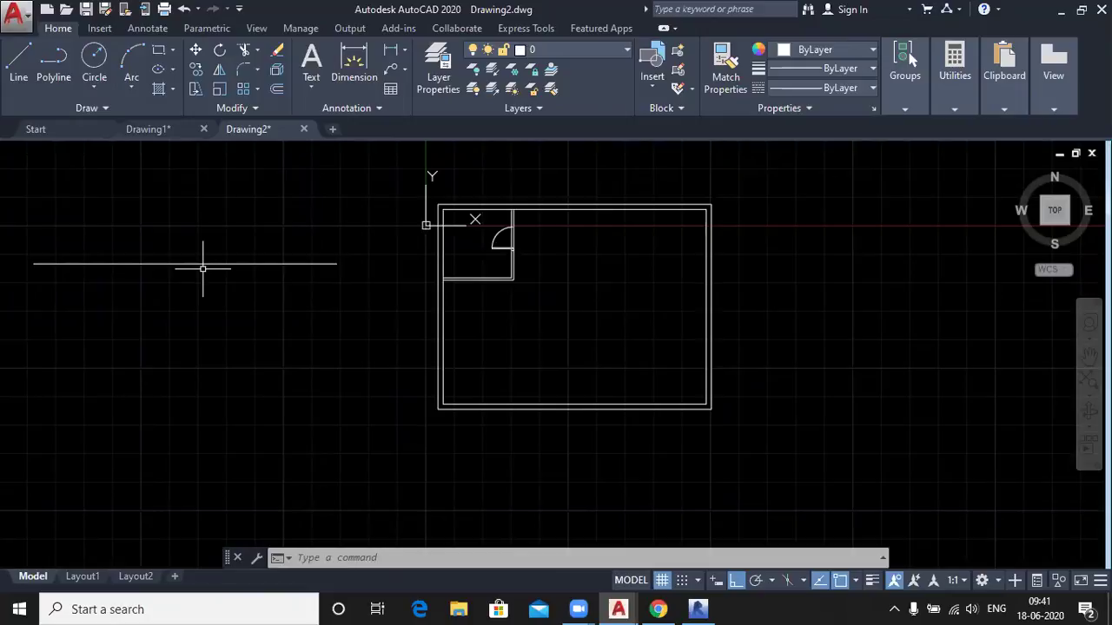
# Break the horizontal line with a 4' gap running rightward from a point on its left part
pyautogui.write('br')
pyautogui.press('Return')
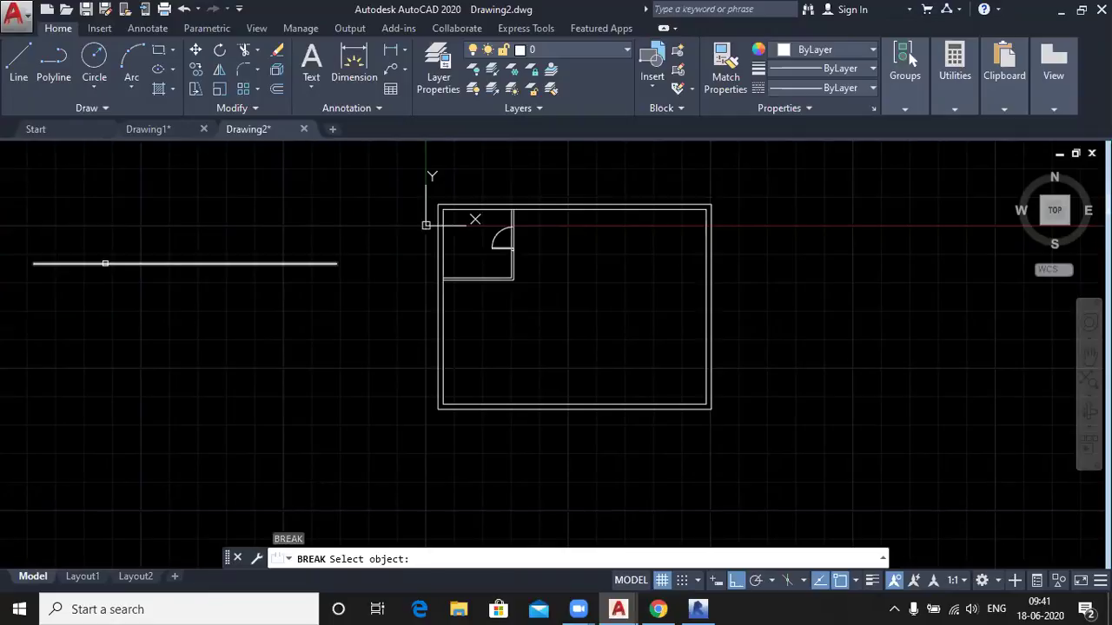
pyautogui.click(105, 263)
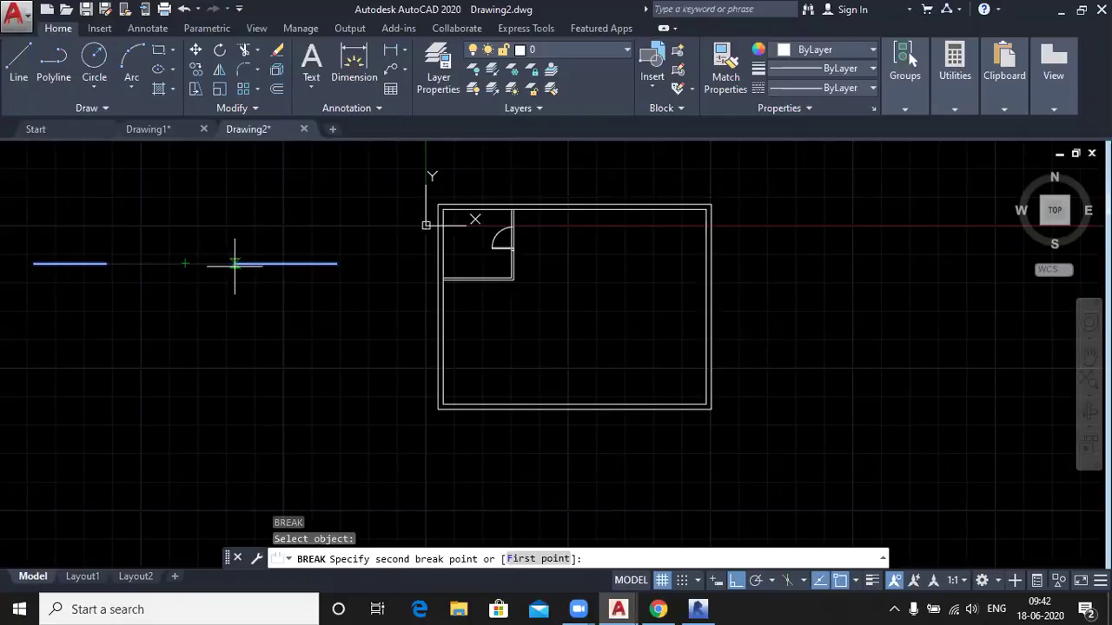
pyautogui.write("4'")
pyautogui.press('Return')
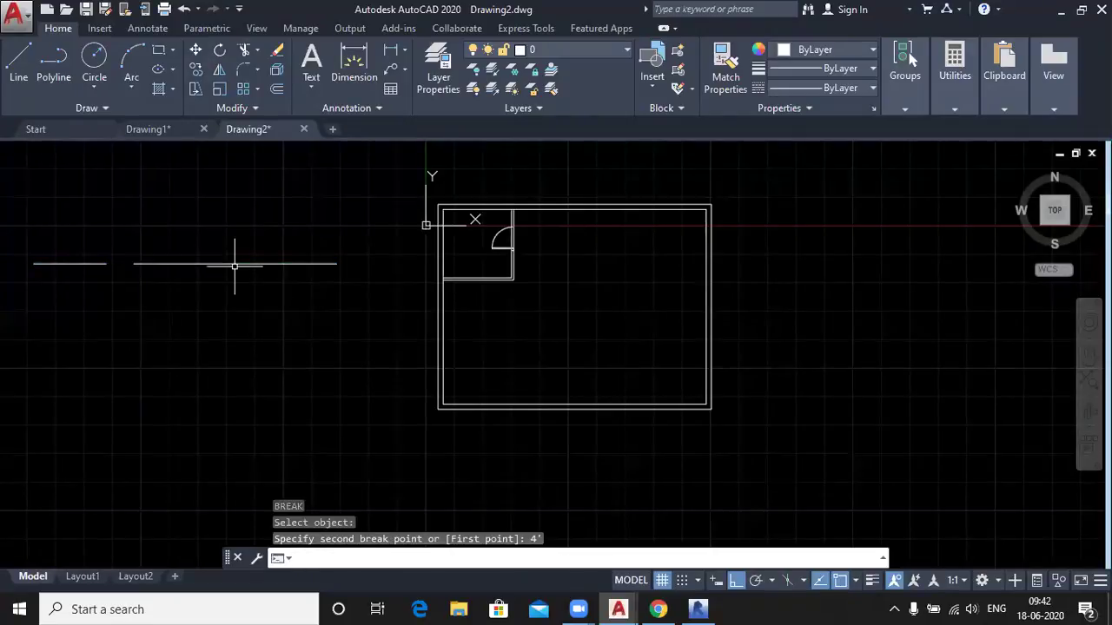
pyautogui.scroll(2, 115, 258)
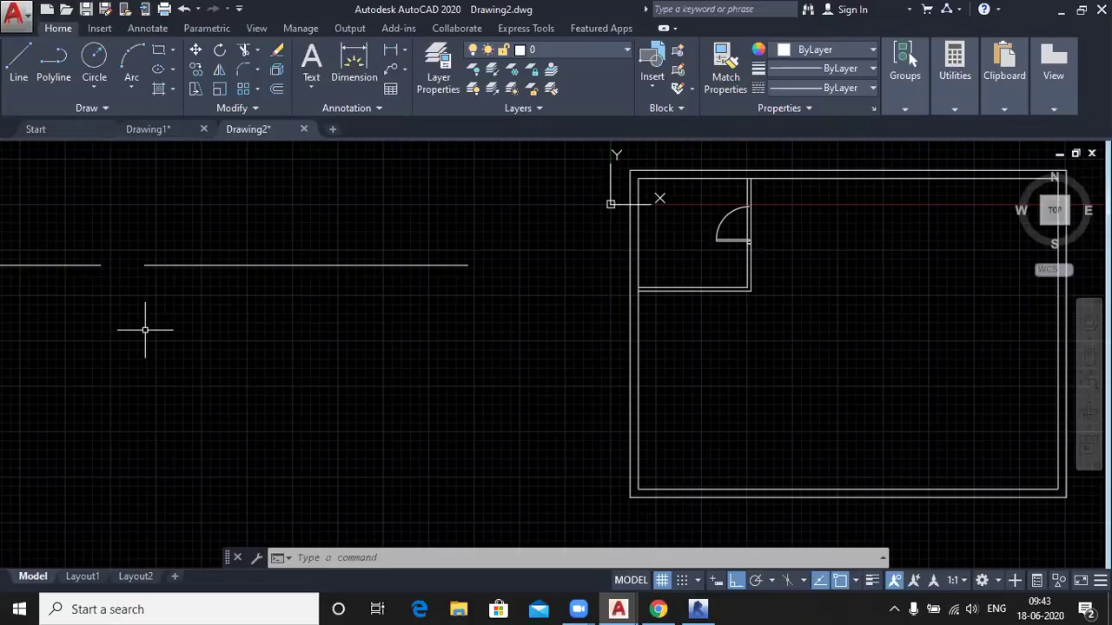
# Undo the 4' break in the horizontal line
pyautogui.hotkey('ctrl', 'z')
pyautogui.hotkey('ctrl', 'z')
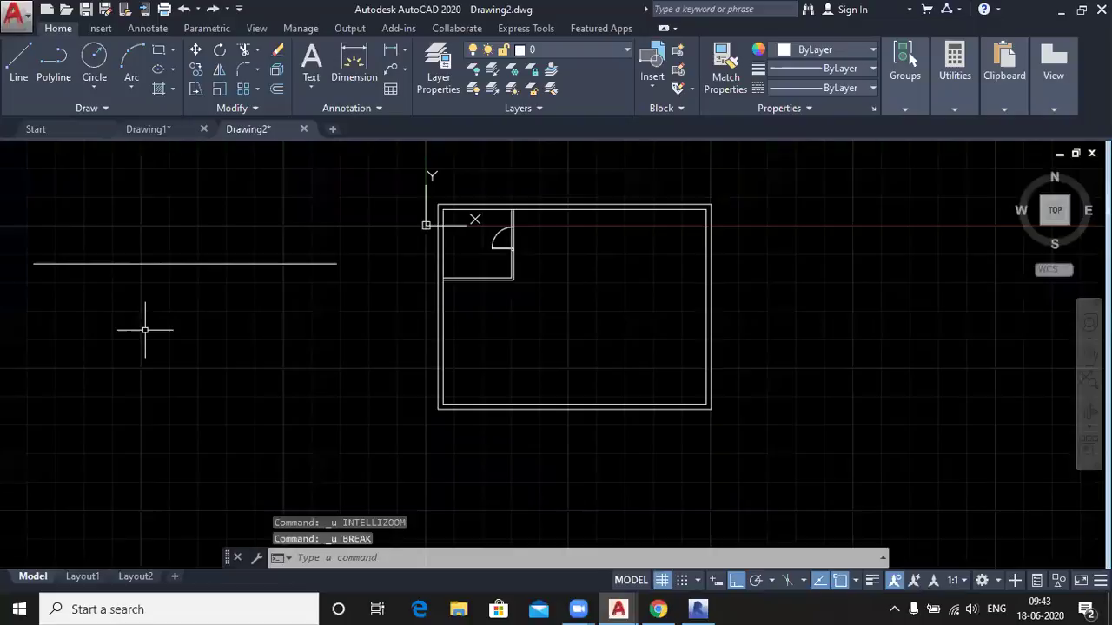
pyautogui.scroll(2, 45, 243)
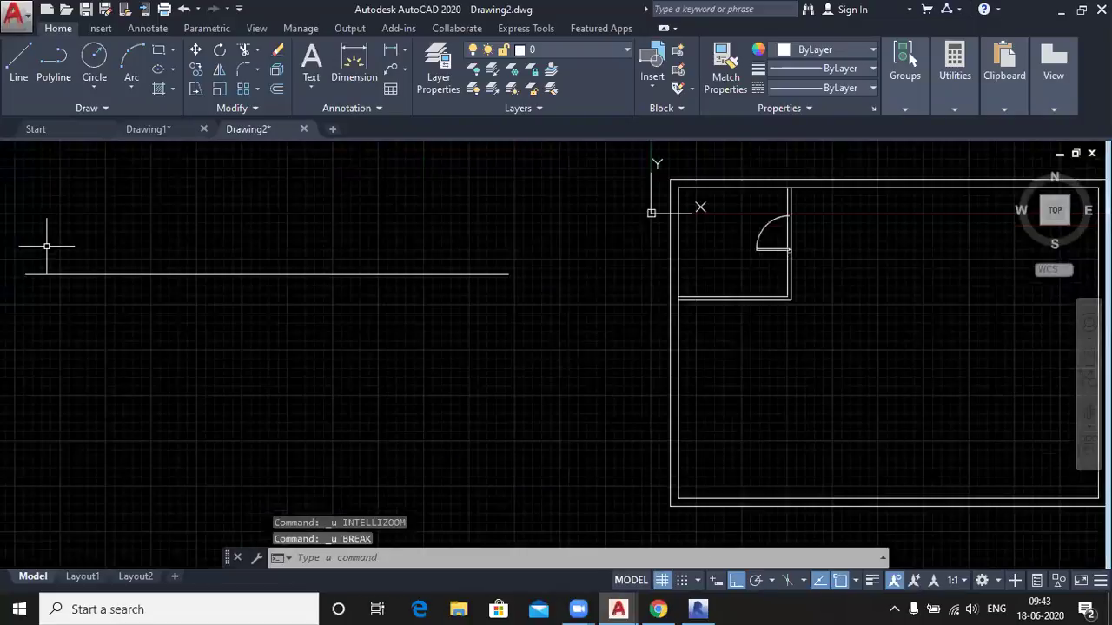
pyautogui.moveTo(154, 390); pyautogui.dragTo(196, 403, button='middle')
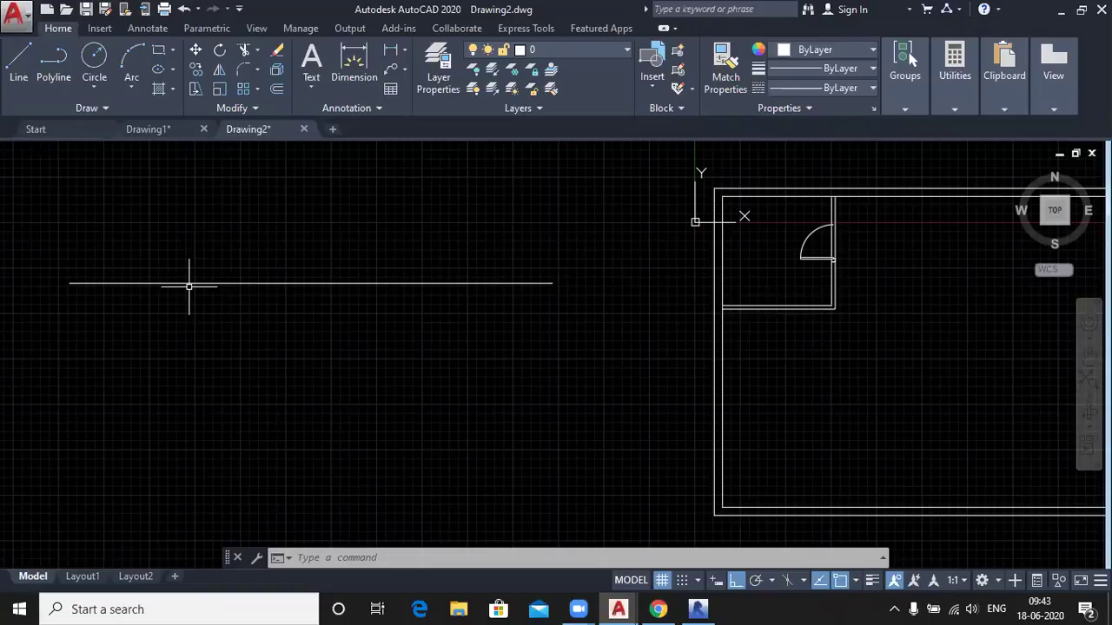
pyautogui.click(19, 60)
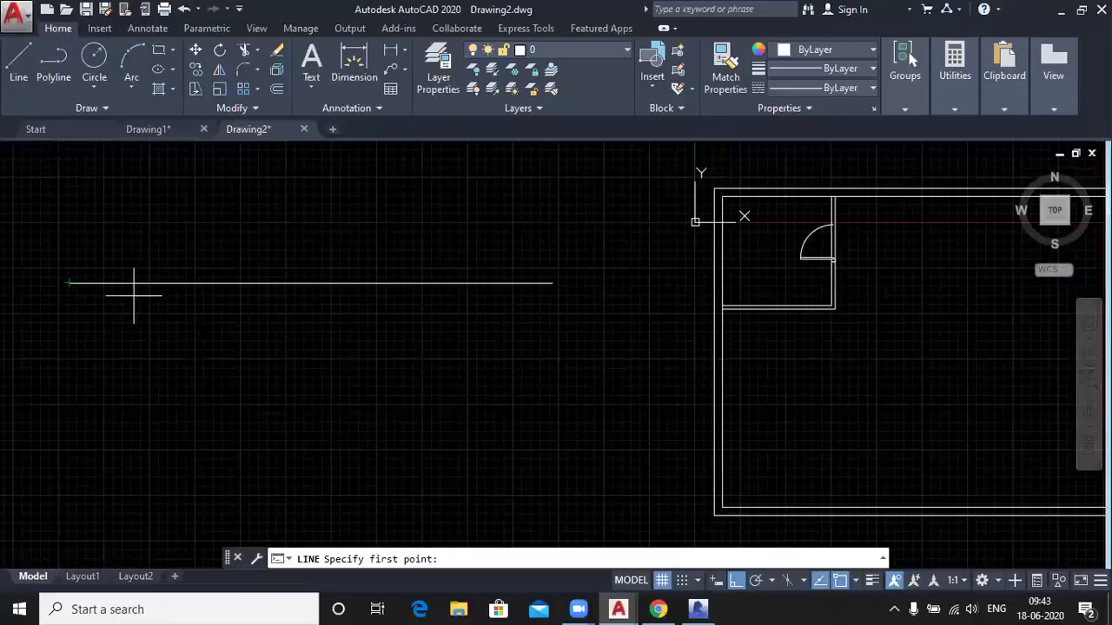
pyautogui.press('Escape')
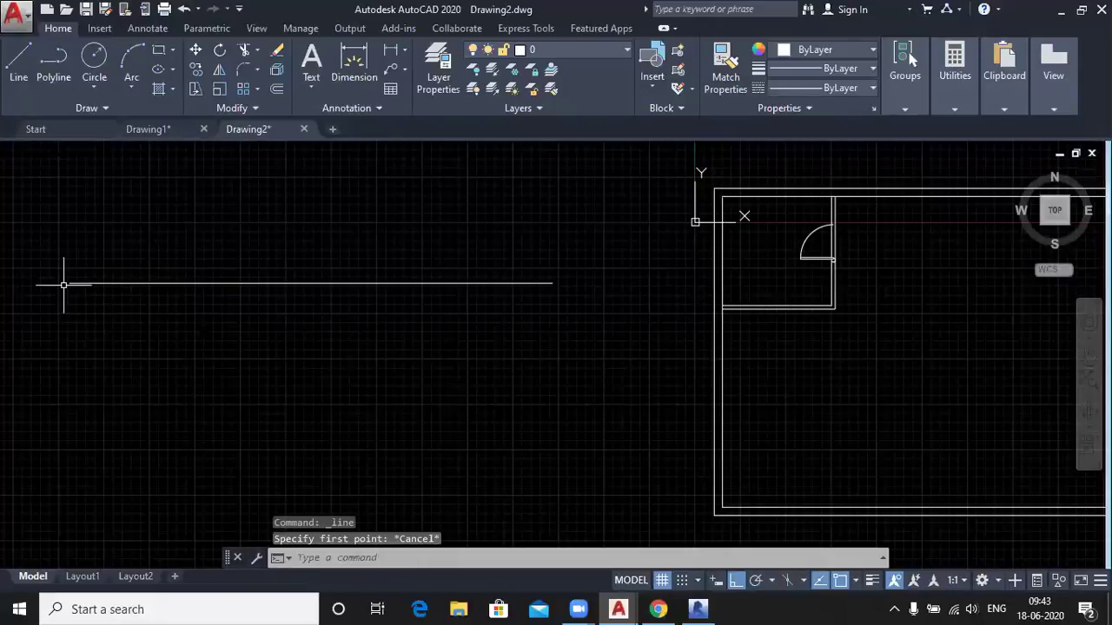
# Draw construction lines below the long horizontal line: a short one down from its left end, 10' rightward, and back up to the line
pyautogui.click(26, 57)
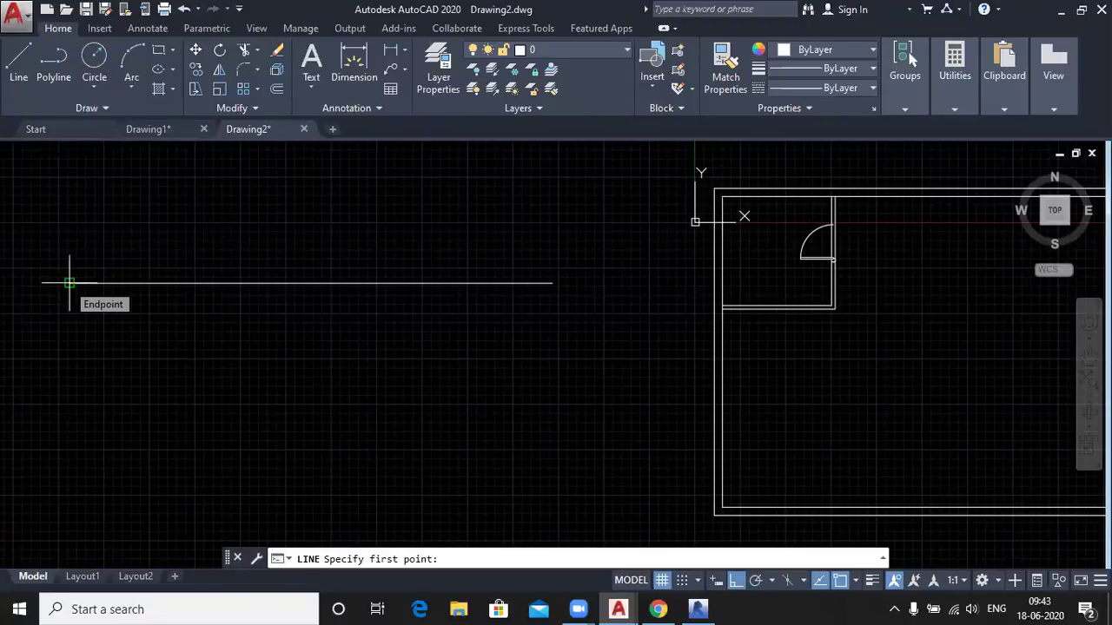
pyautogui.click(69, 282)
pyautogui.click(69, 306)
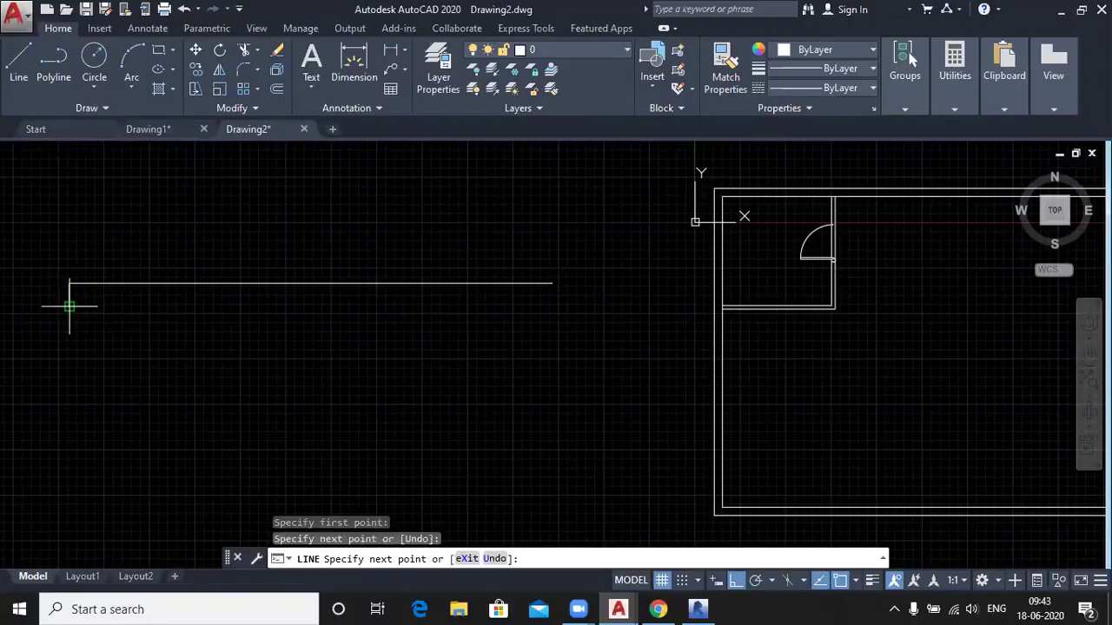
pyautogui.write("10'")
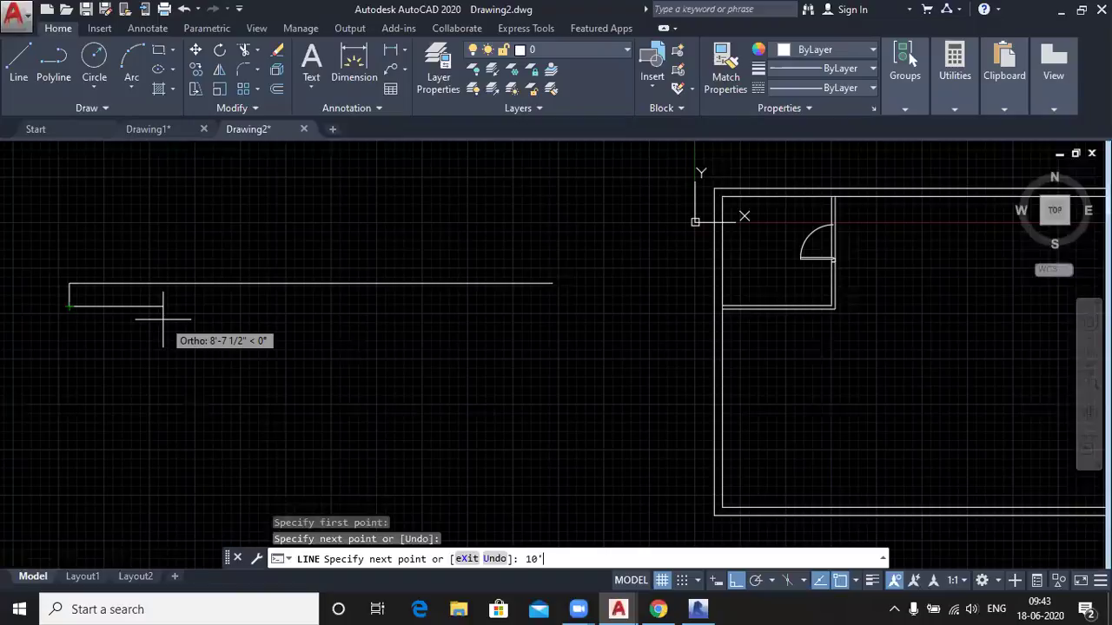
pyautogui.press('Return')
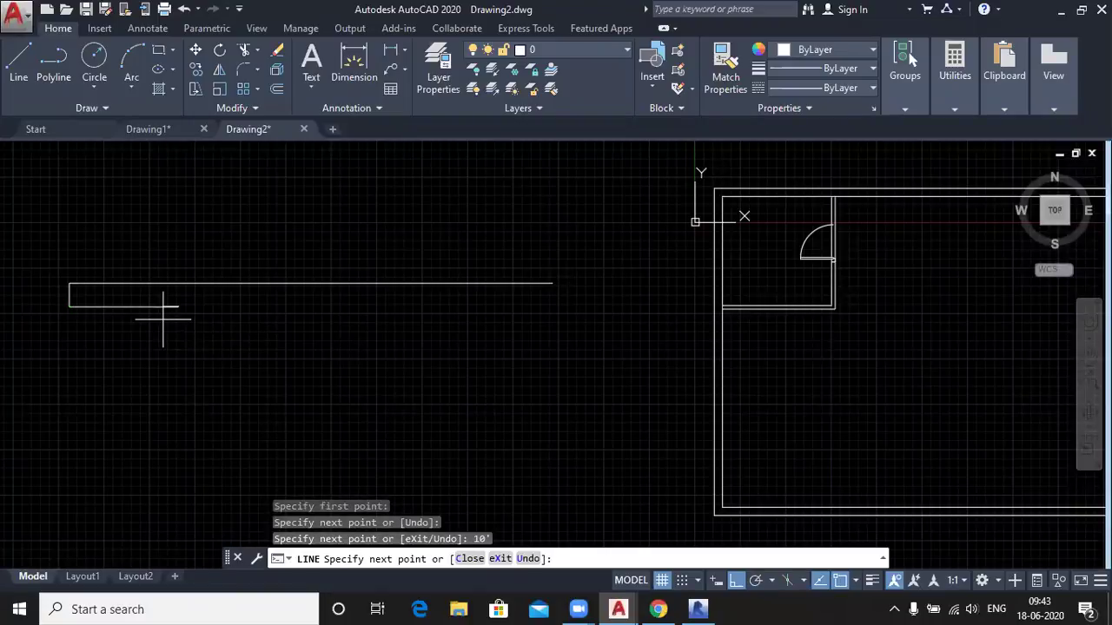
pyautogui.click(178, 283)
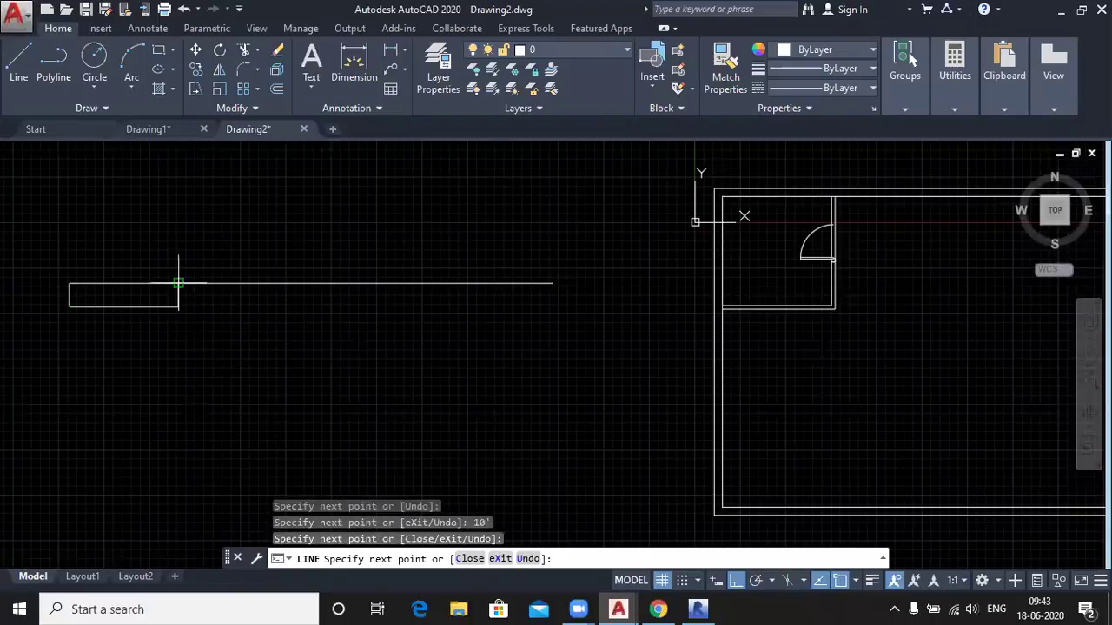
pyautogui.press('Escape')
# Break the horizontal line with a 10' gap running rightward, using the construction box's upper-right corner as the first break point
pyautogui.scroll(2, 168, 280)
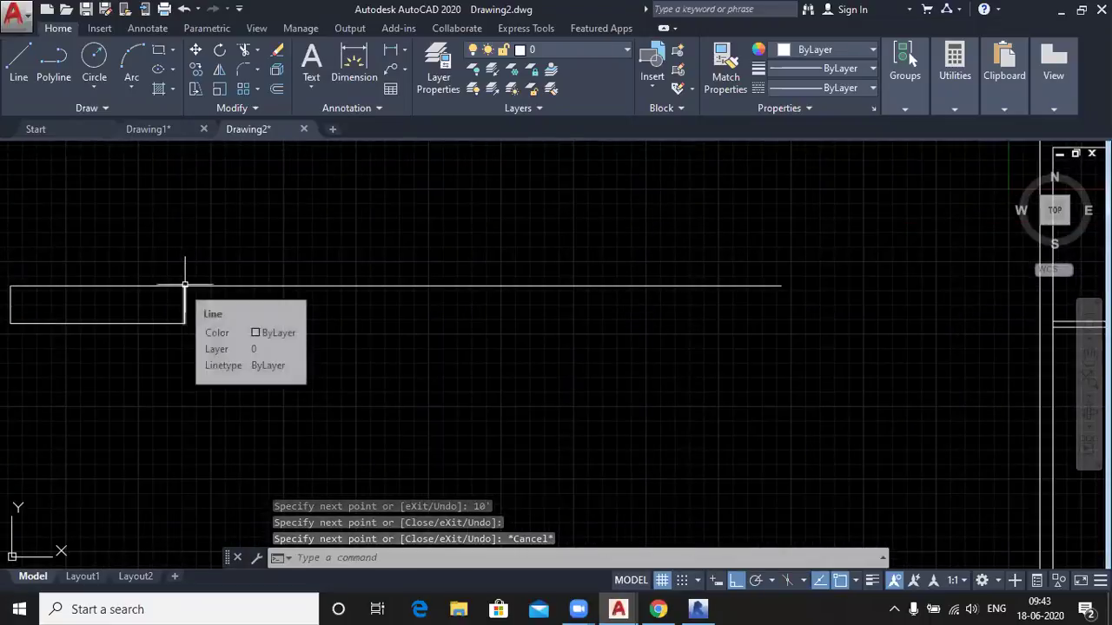
pyautogui.click(257, 107)
pyautogui.click(216, 148)
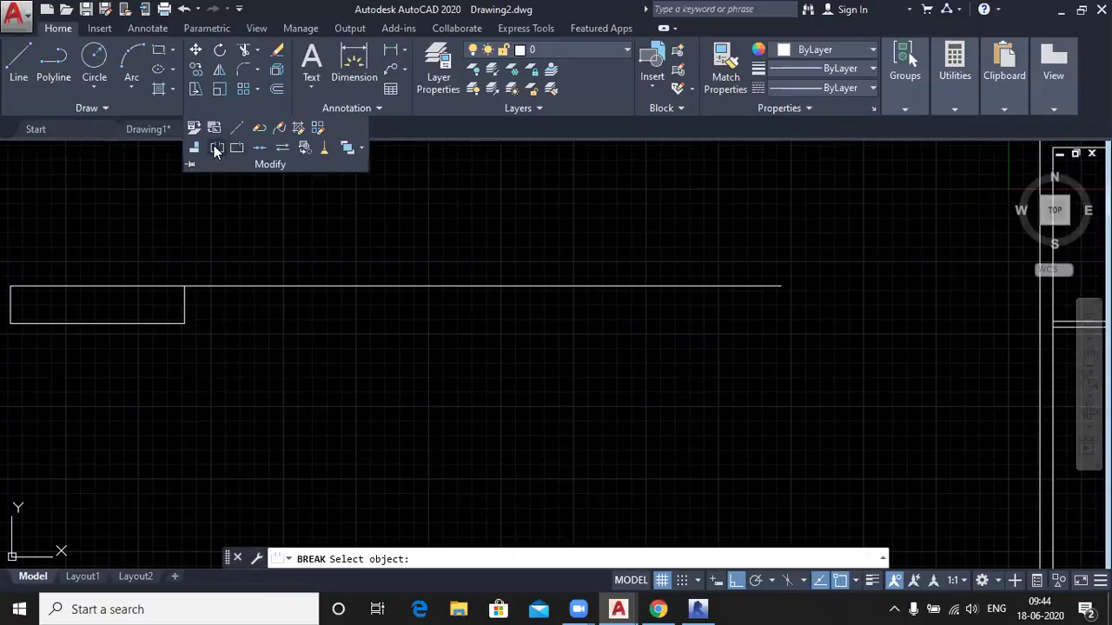
pyautogui.scroll(-1, 266, 391)
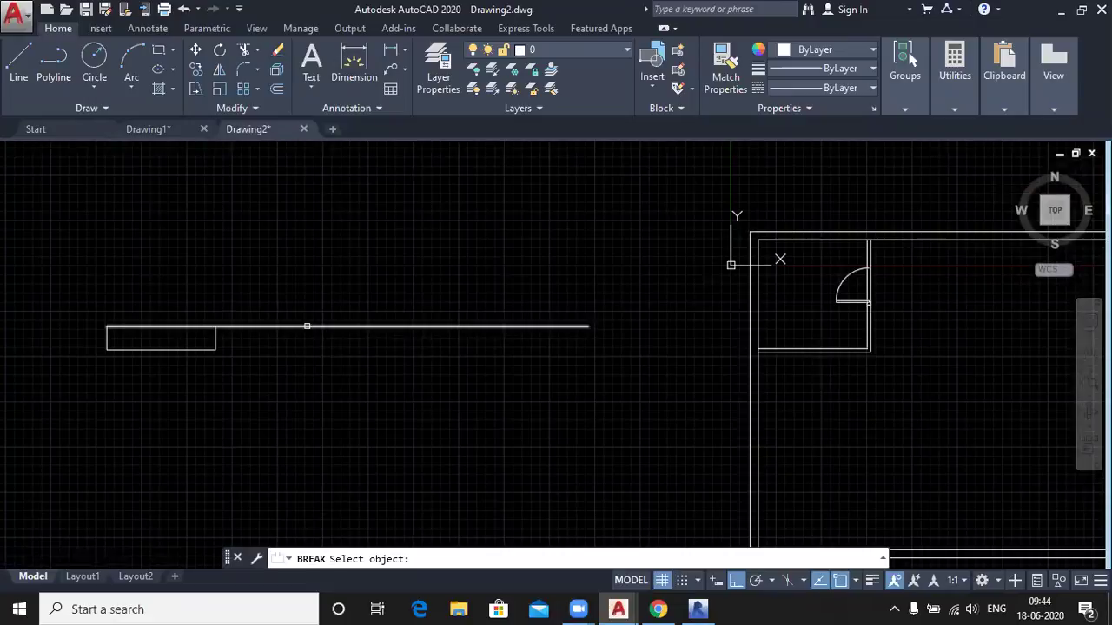
pyautogui.click(307, 327)
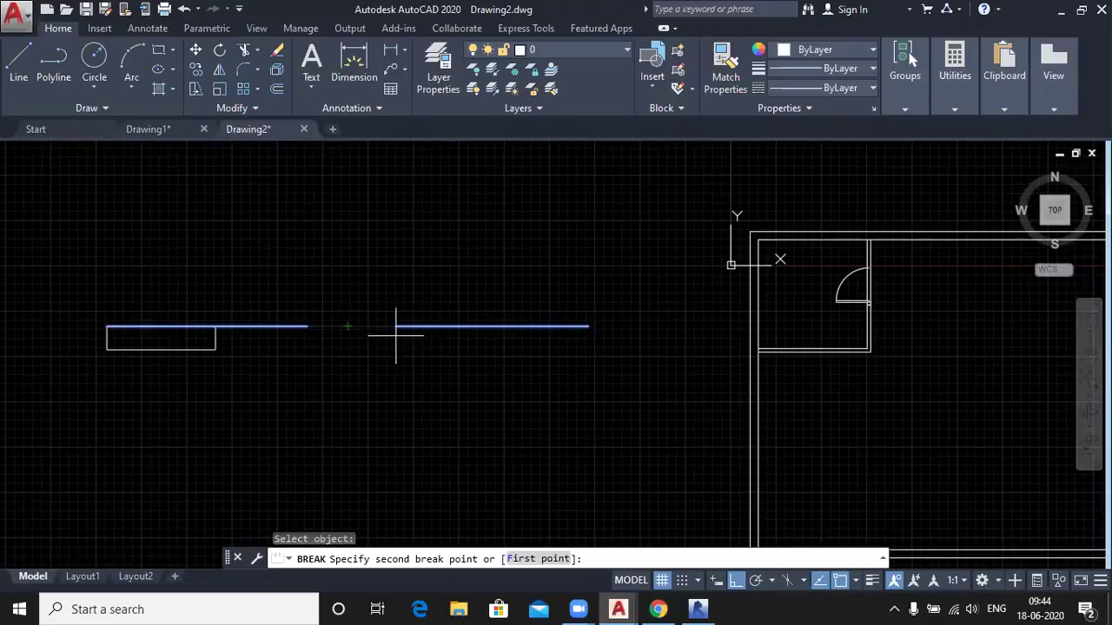
pyautogui.click(522, 563)
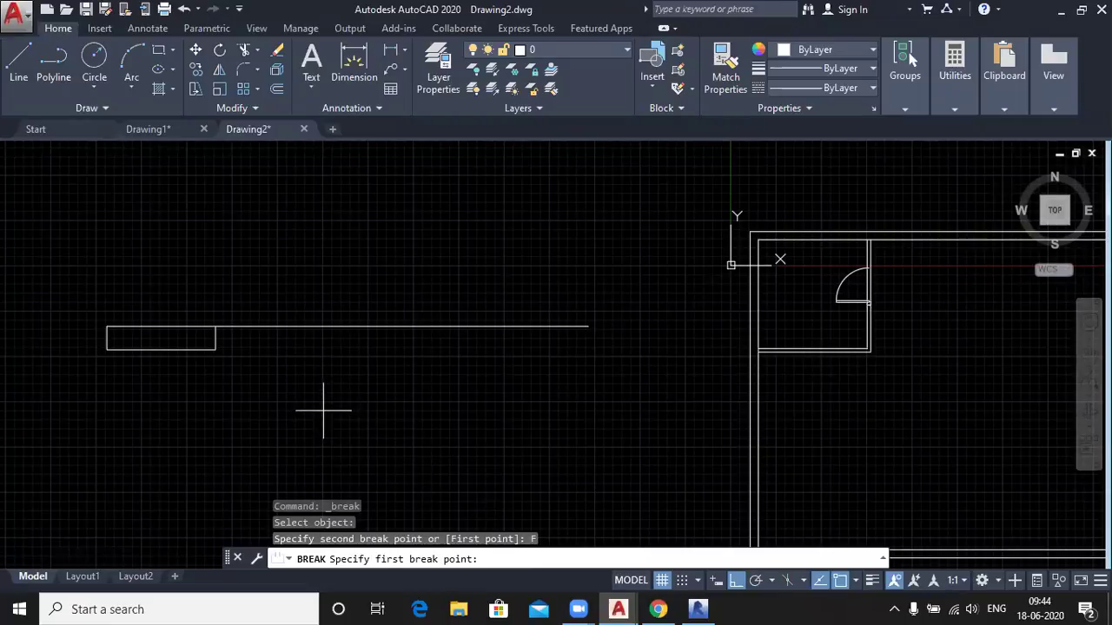
pyautogui.click(215, 327)
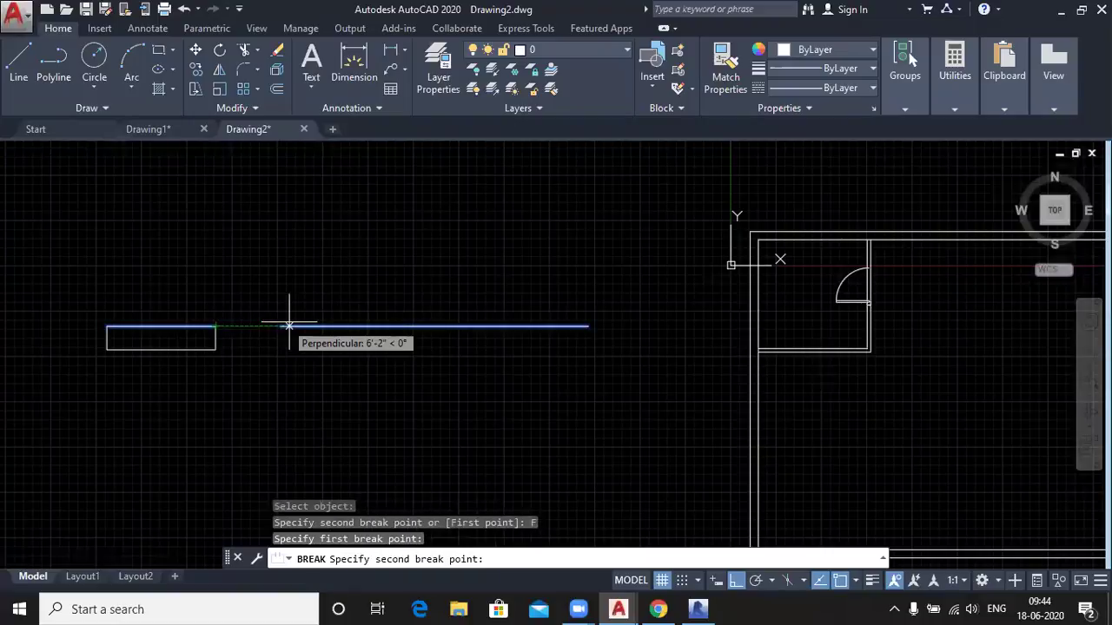
pyautogui.write("10'")
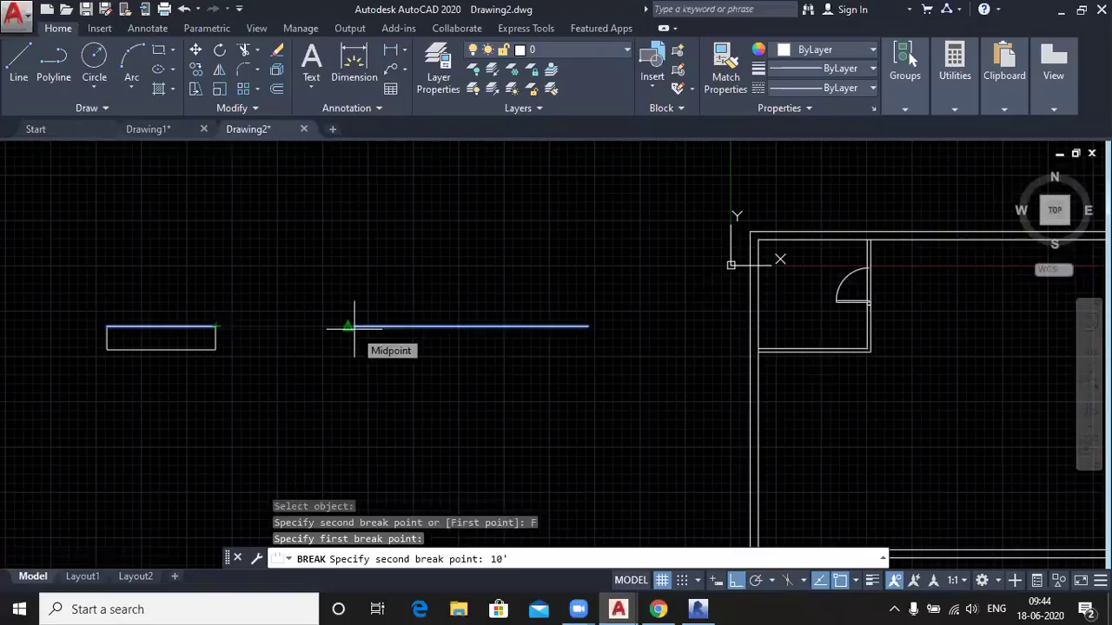
pyautogui.press('Return')
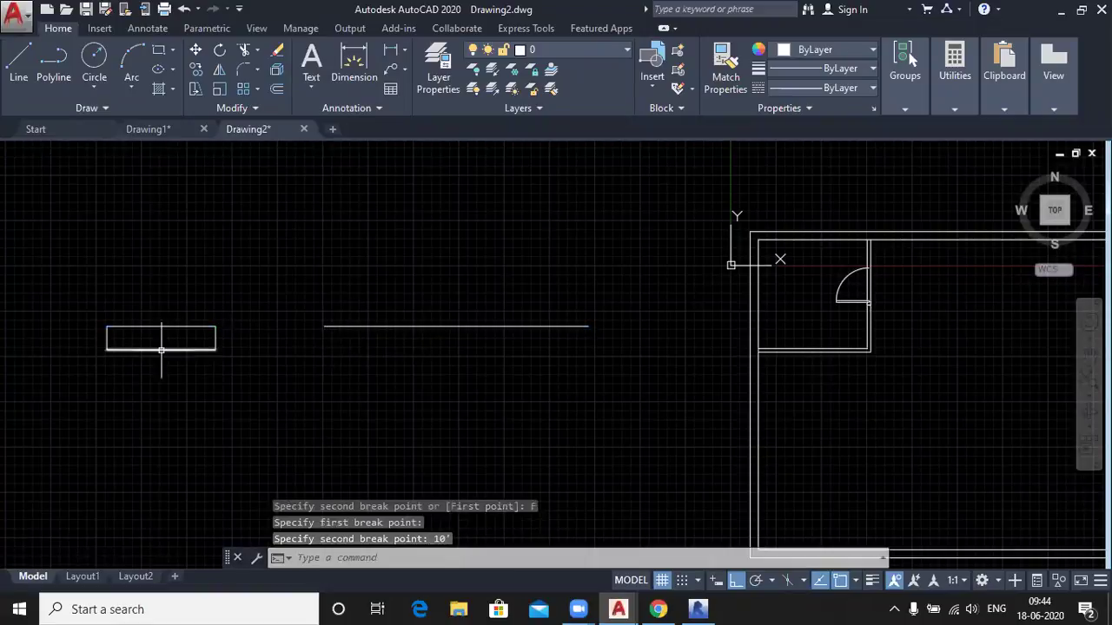
# Delete the three construction lines below the left segment of the broken line
pyautogui.click(240, 357)
pyautogui.click(93, 339)
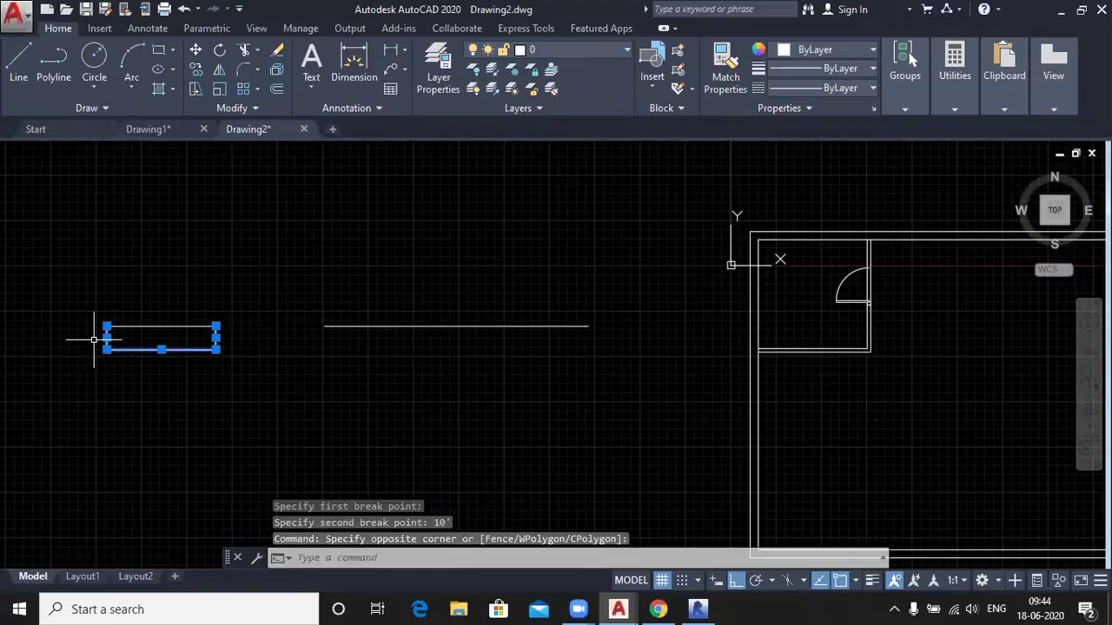
pyautogui.press('Delete')
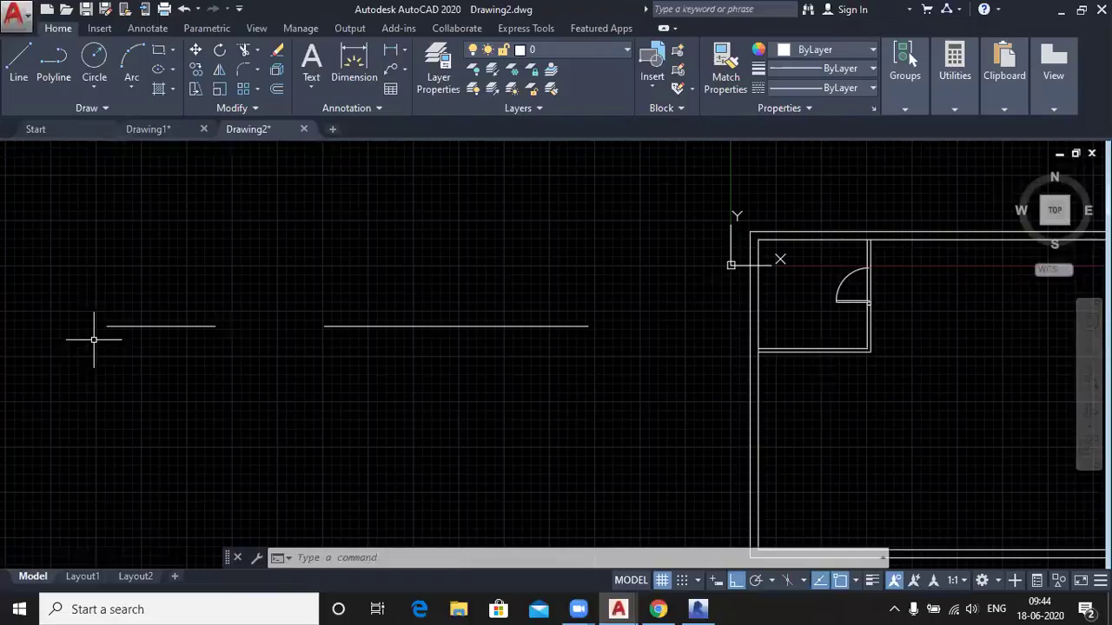
# Draw a circle centred on the short segment's left end and reaching its right end, and delete the circle
pyautogui.click(93, 57)
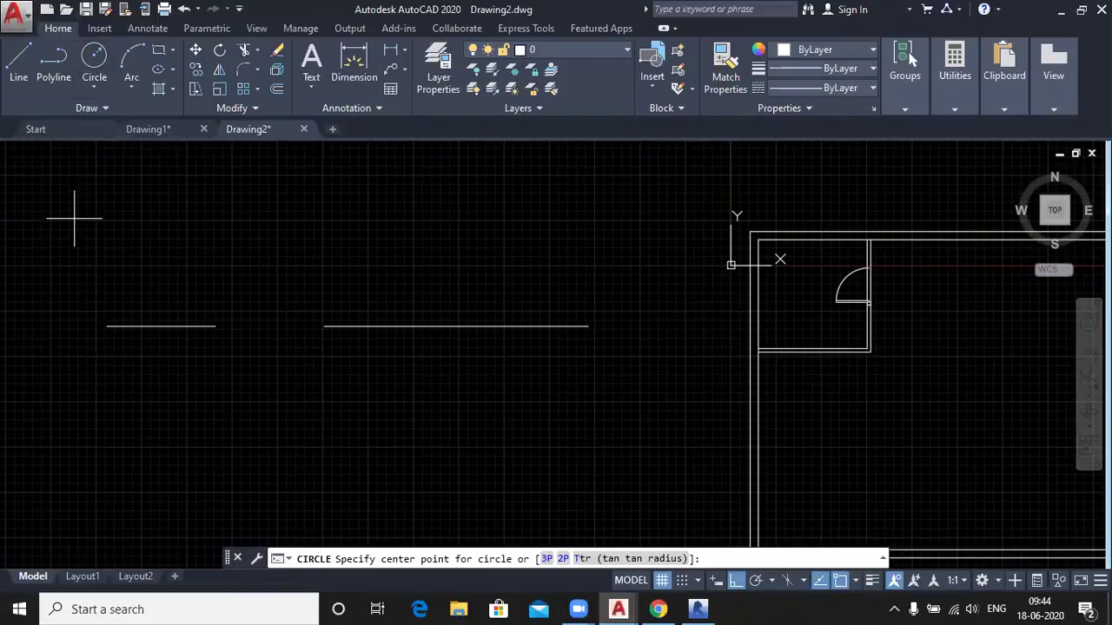
pyautogui.click(107, 327)
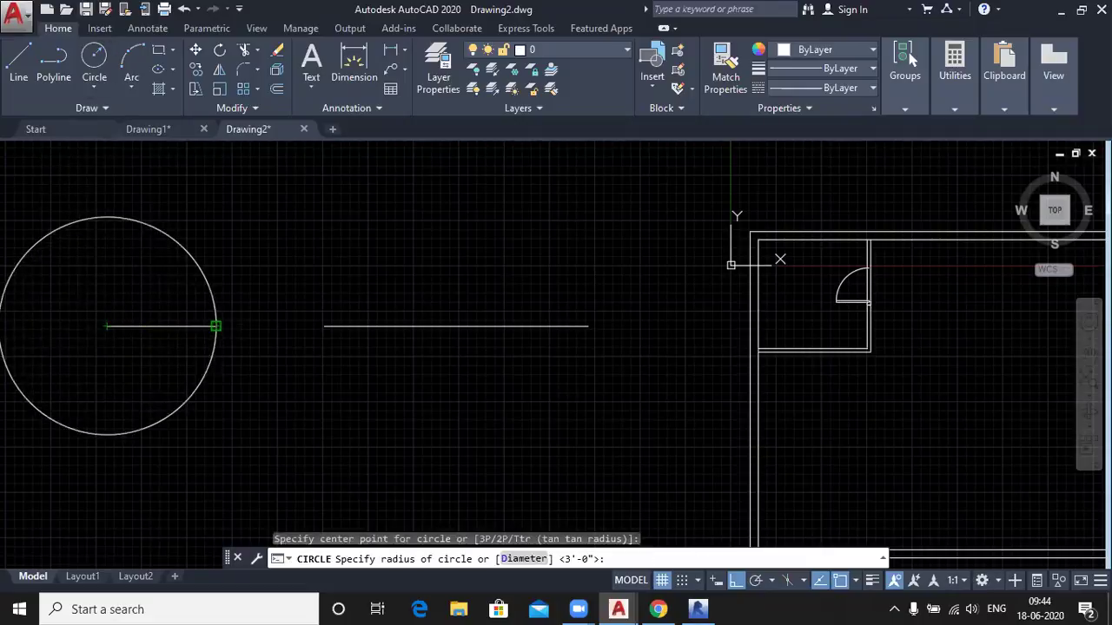
pyautogui.click(216, 327)
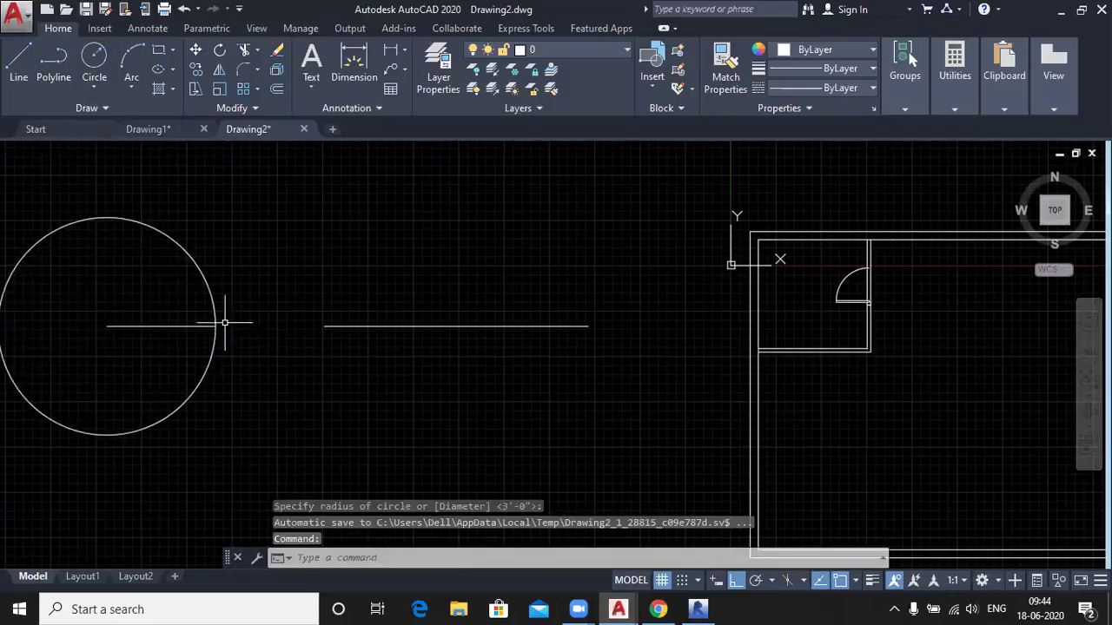
pyautogui.click(91, 215)
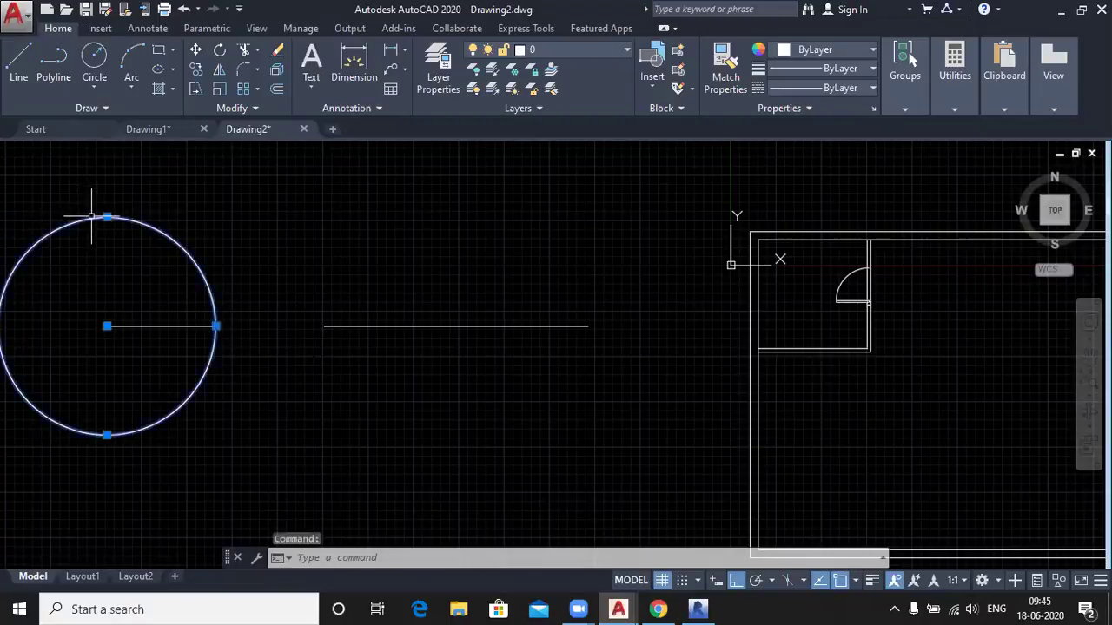
pyautogui.press('Delete')
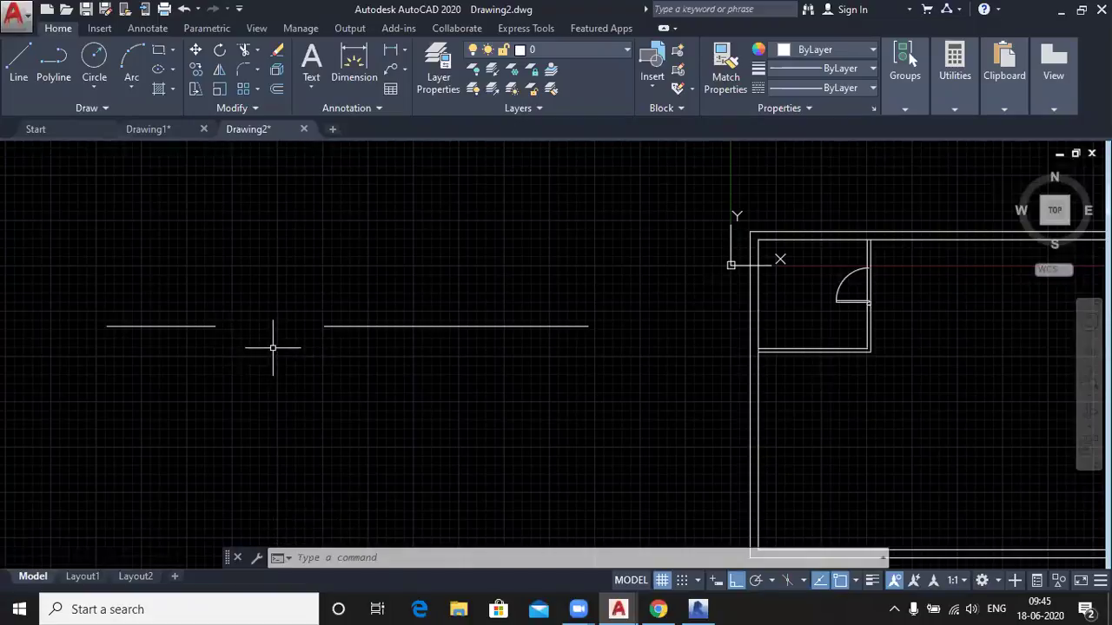
# Join the short left segment and the long right segment into a single line
pyautogui.click(255, 105)
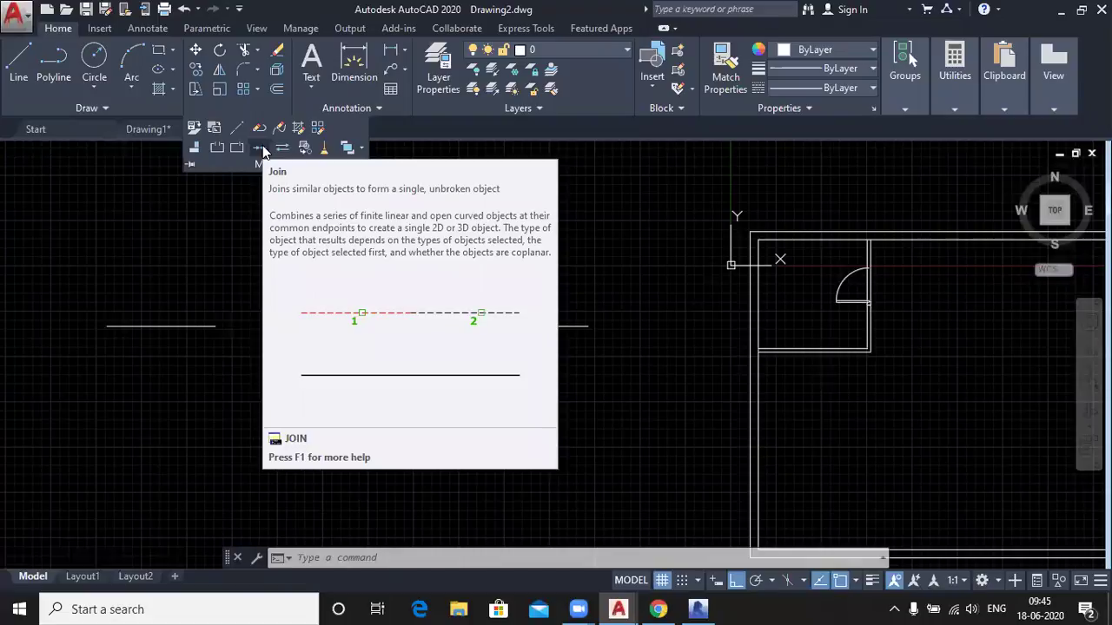
pyautogui.click(262, 149)
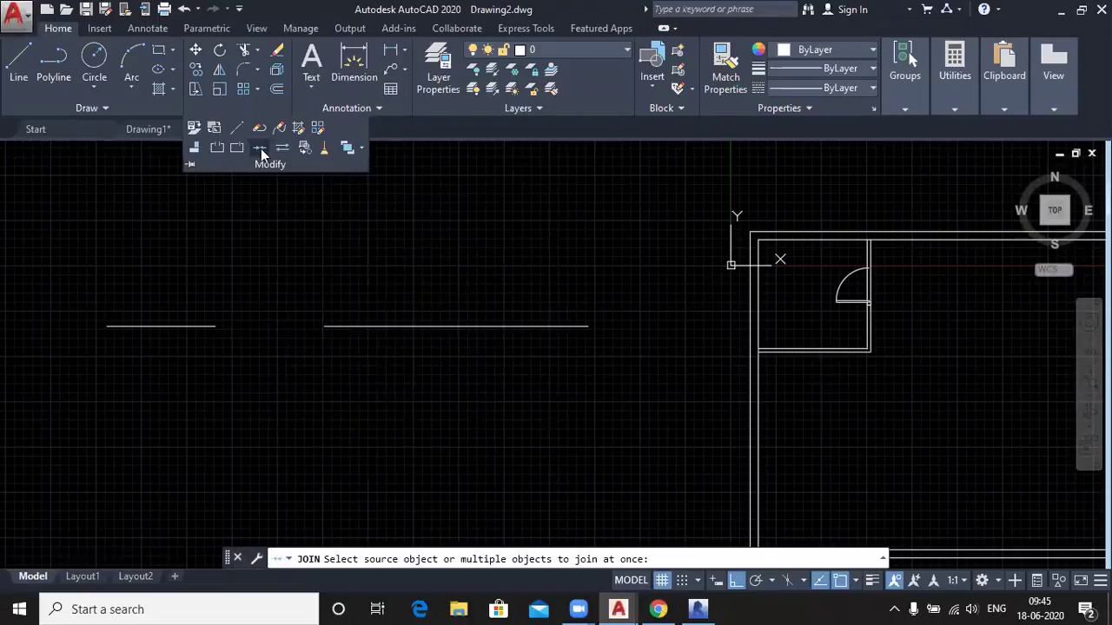
pyautogui.click(189, 326)
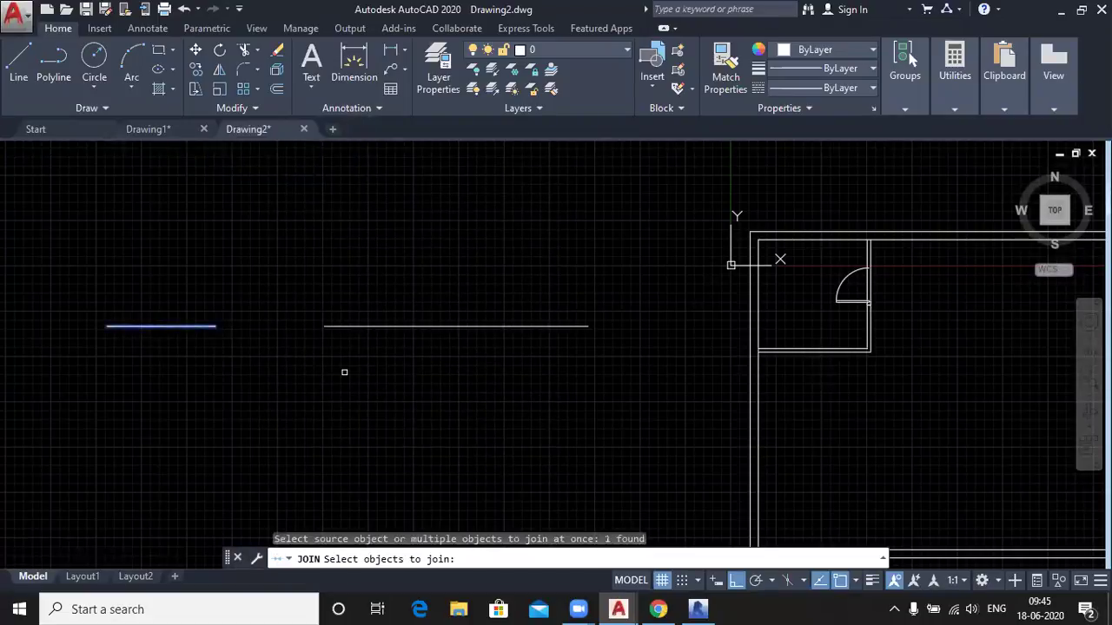
pyautogui.click(353, 326)
pyautogui.press('Return')
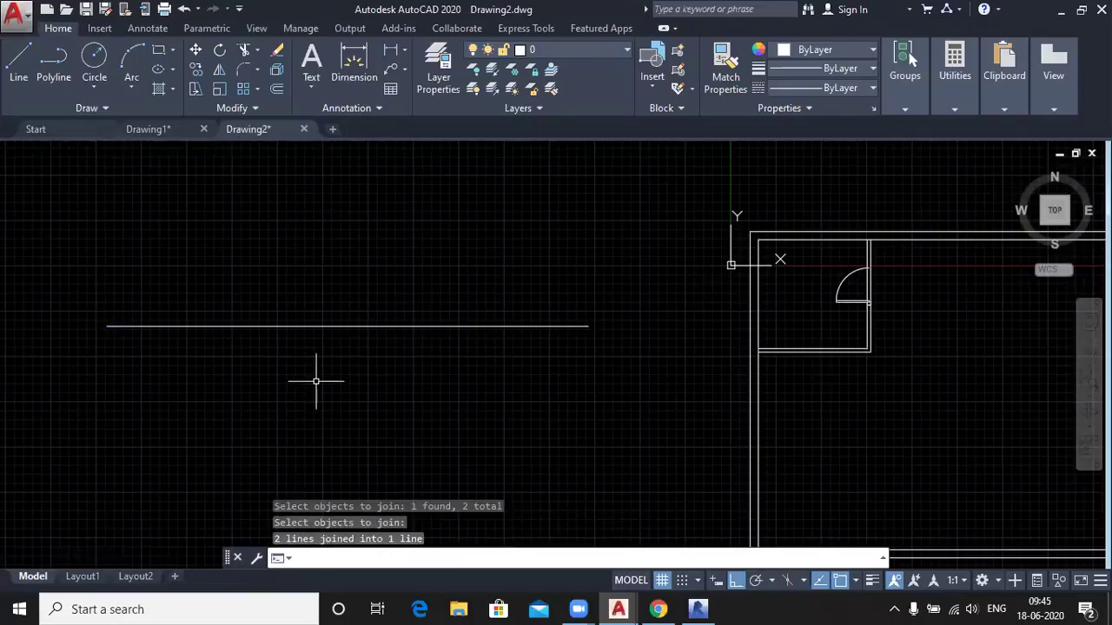
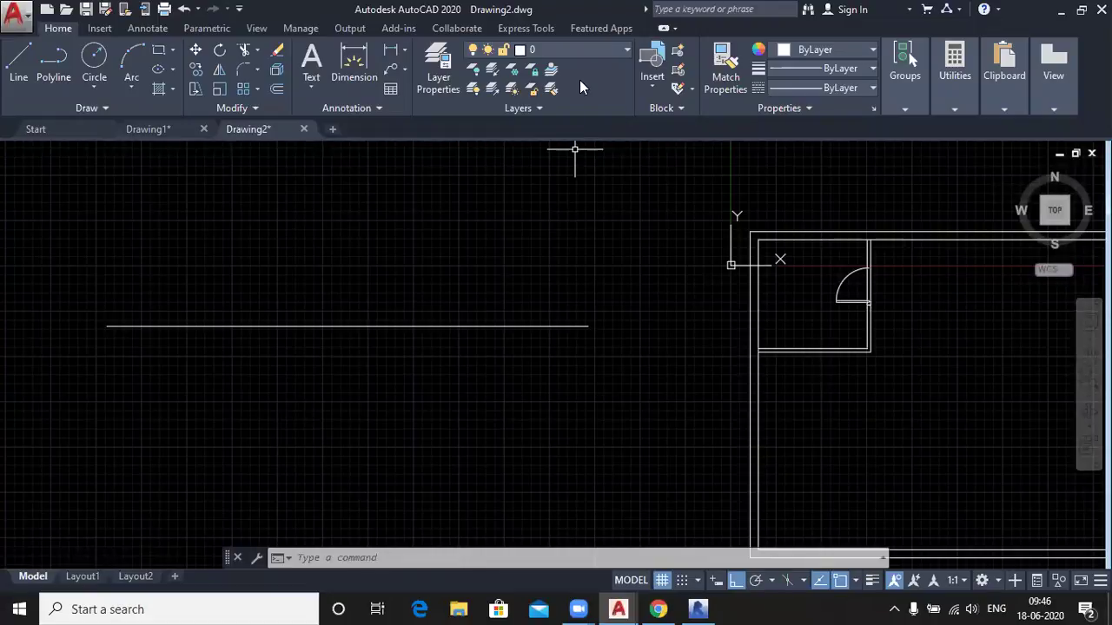
# Extend the horizontal line's right end to the floor plan's outer left wall, and undo the extension
pyautogui.click(257, 50)
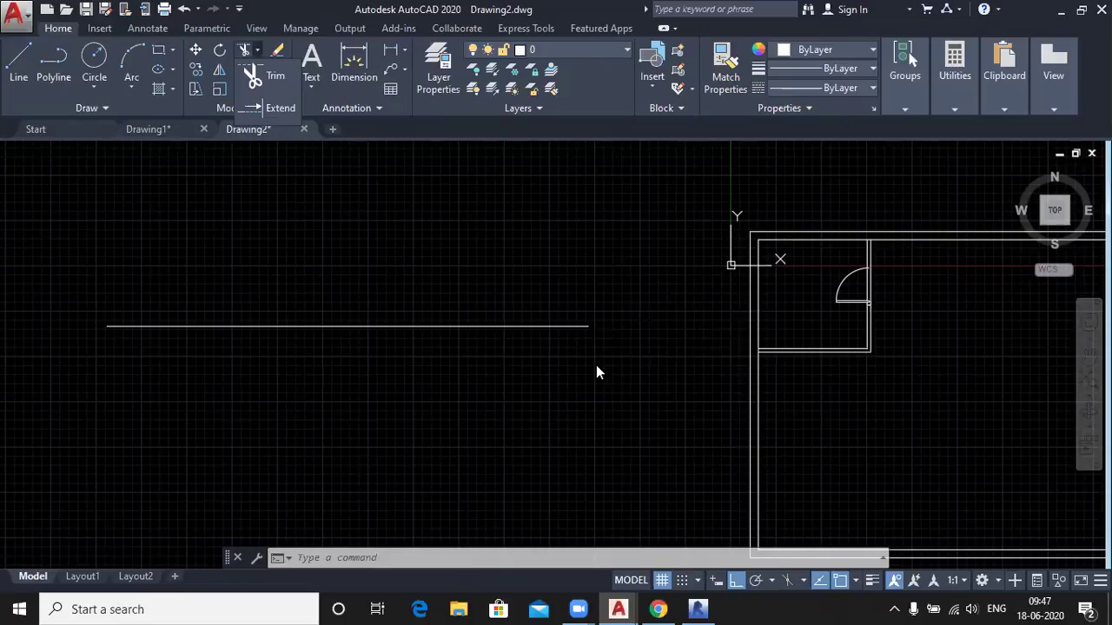
pyautogui.write('ex')
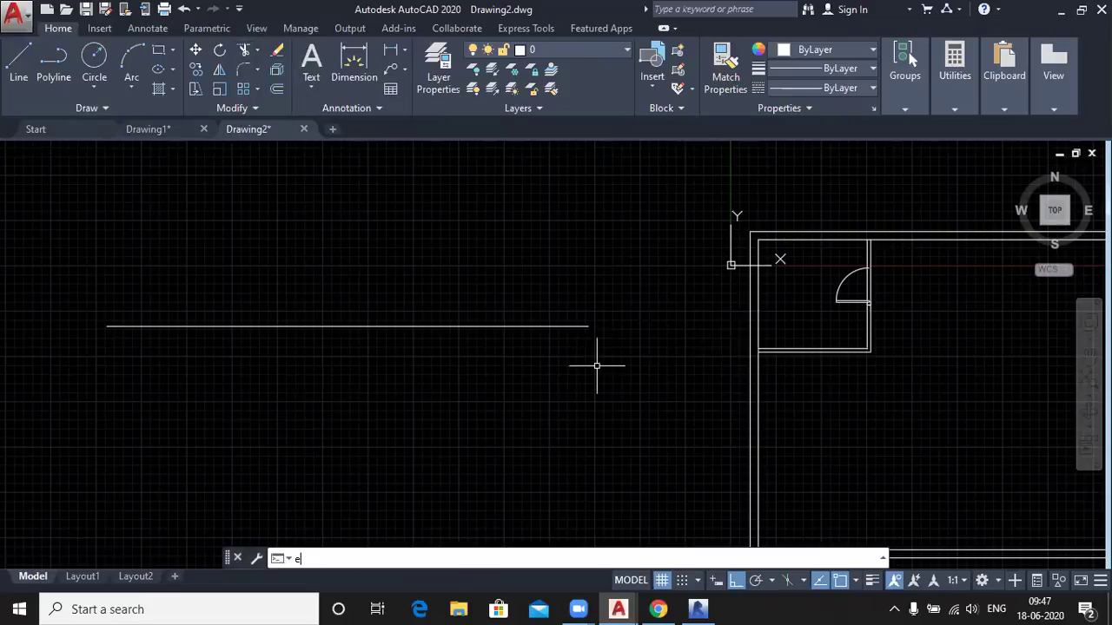
pyautogui.press('Return')
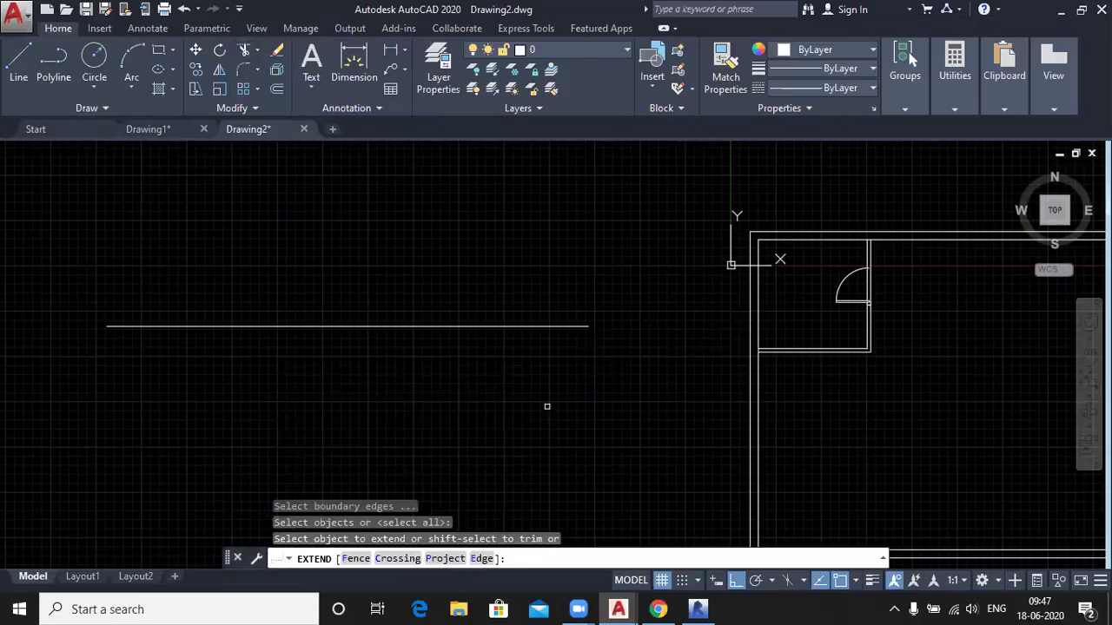
pyautogui.click(565, 327)
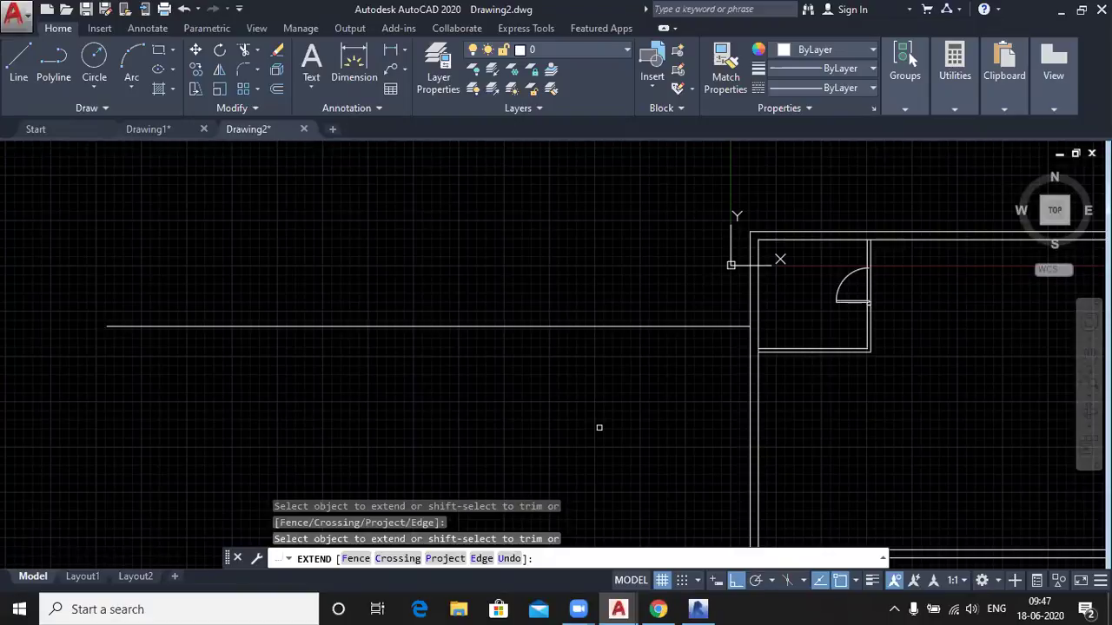
pyautogui.hotkey('ctrl', 'z')
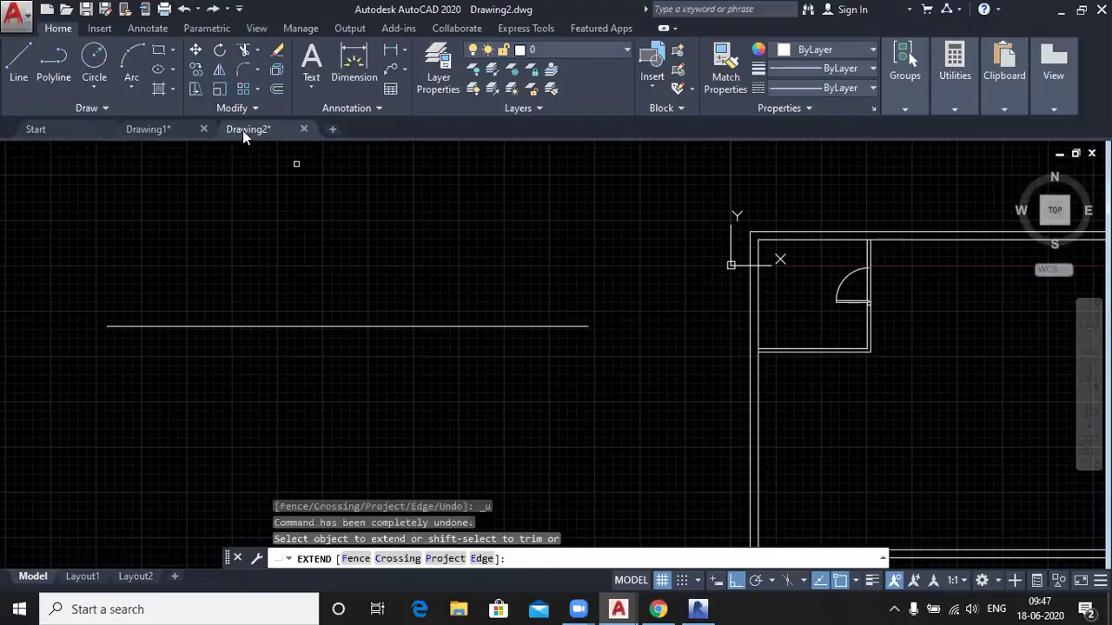
# Stretch the horizontal line's right end 8' to the right, using its endpoint as the base point
pyautogui.click(197, 89)
pyautogui.click(673, 422)
pyautogui.click(498, 261)
pyautogui.press('Return')
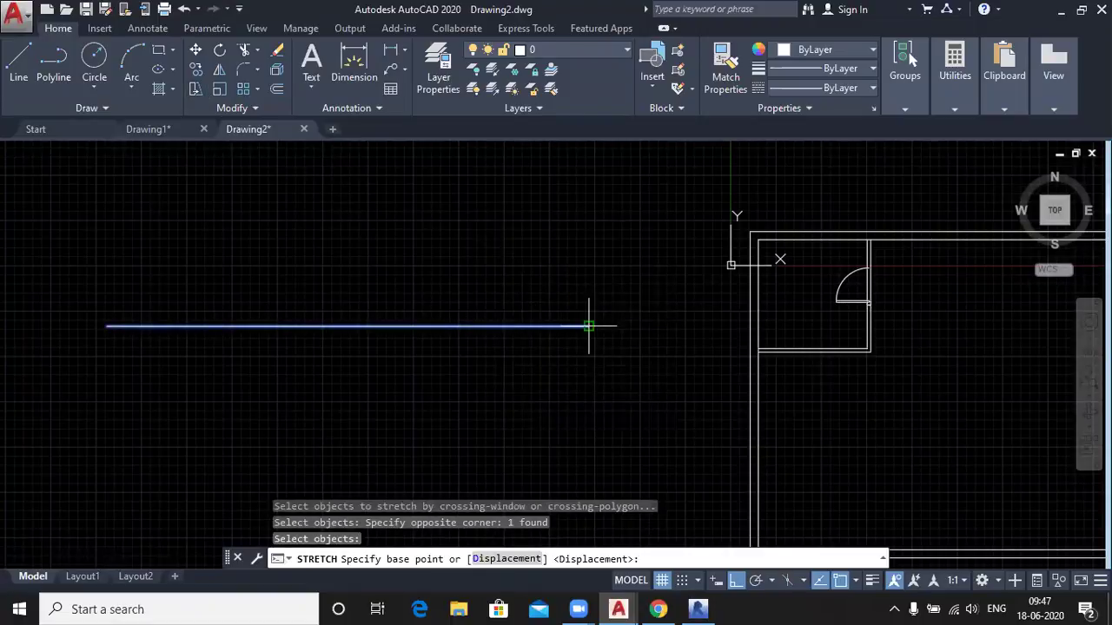
pyautogui.click(588, 327)
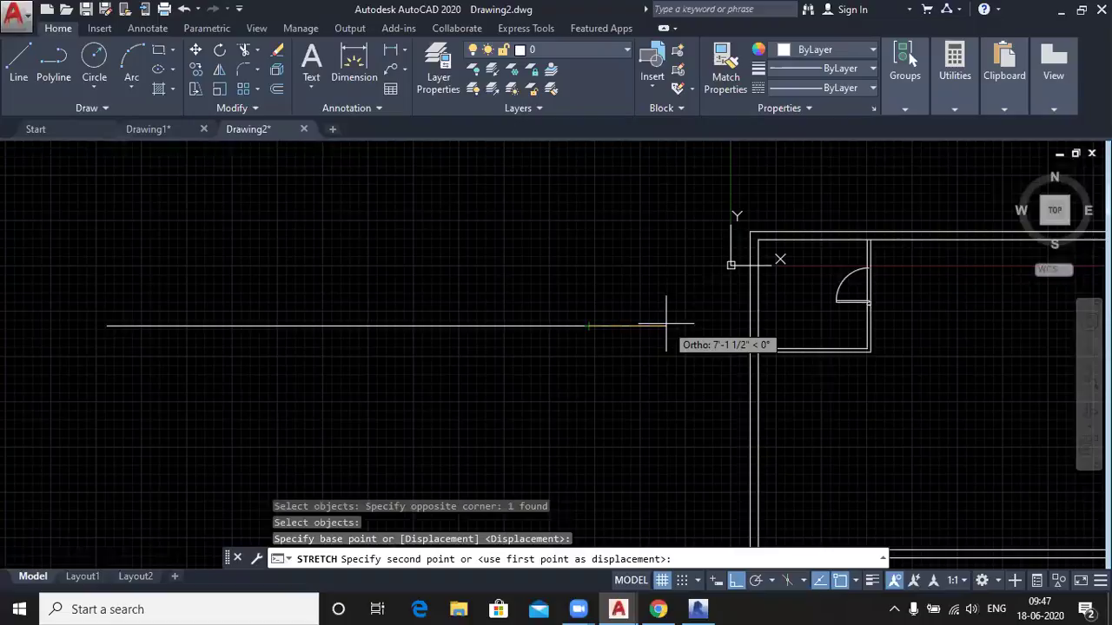
pyautogui.write('8')
pyautogui.press('Return')
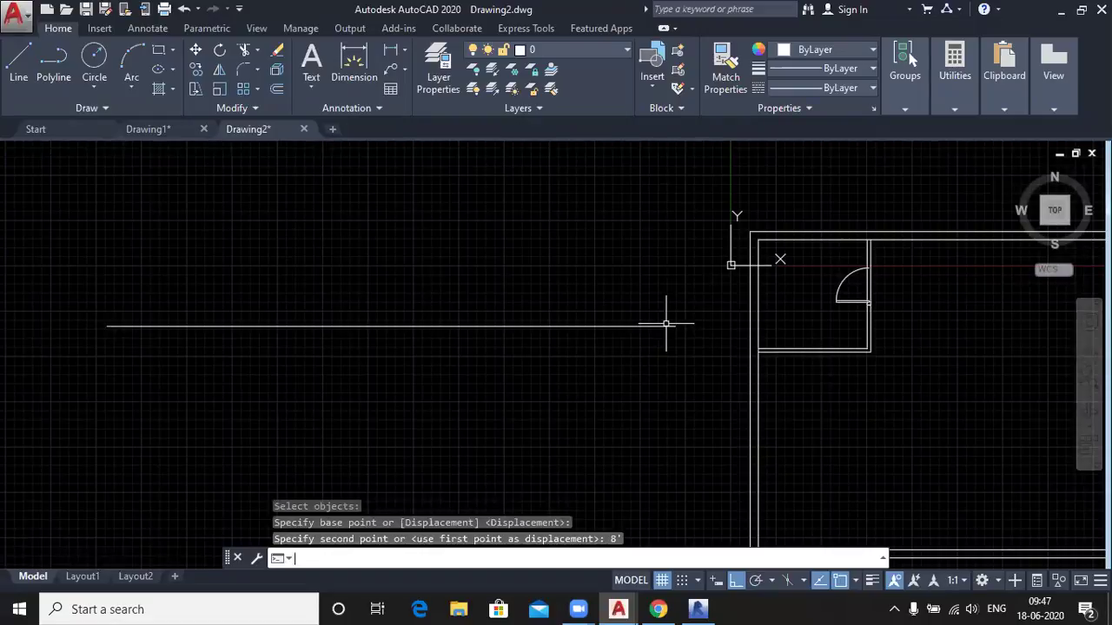
# Break the horizontal line at a single point near its middle, using Break at Point
pyautogui.click(251, 109)
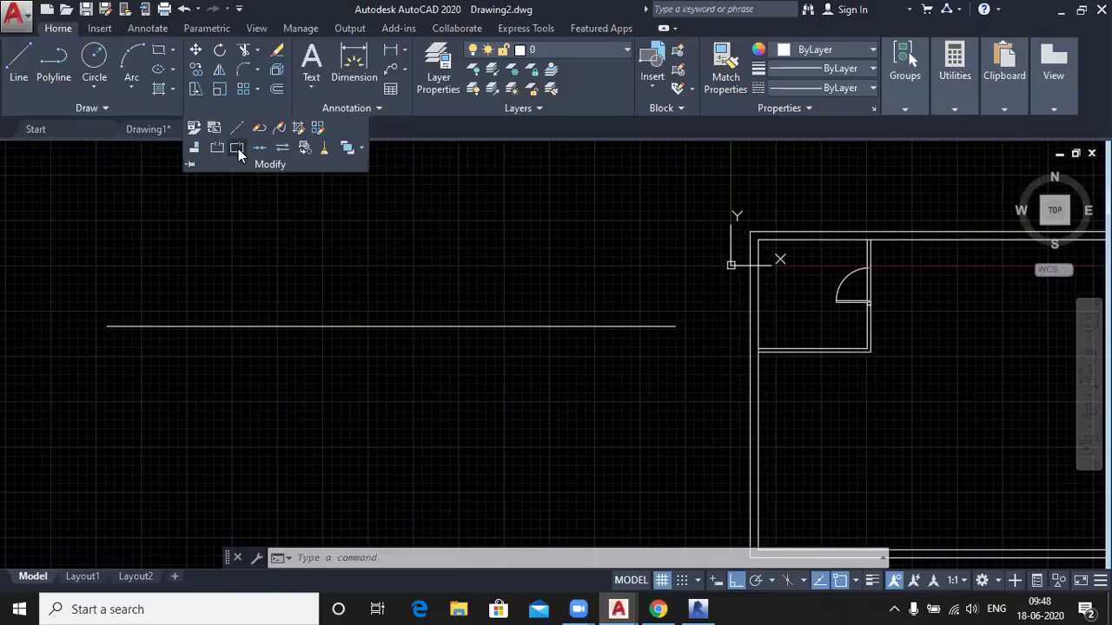
pyautogui.click(238, 149)
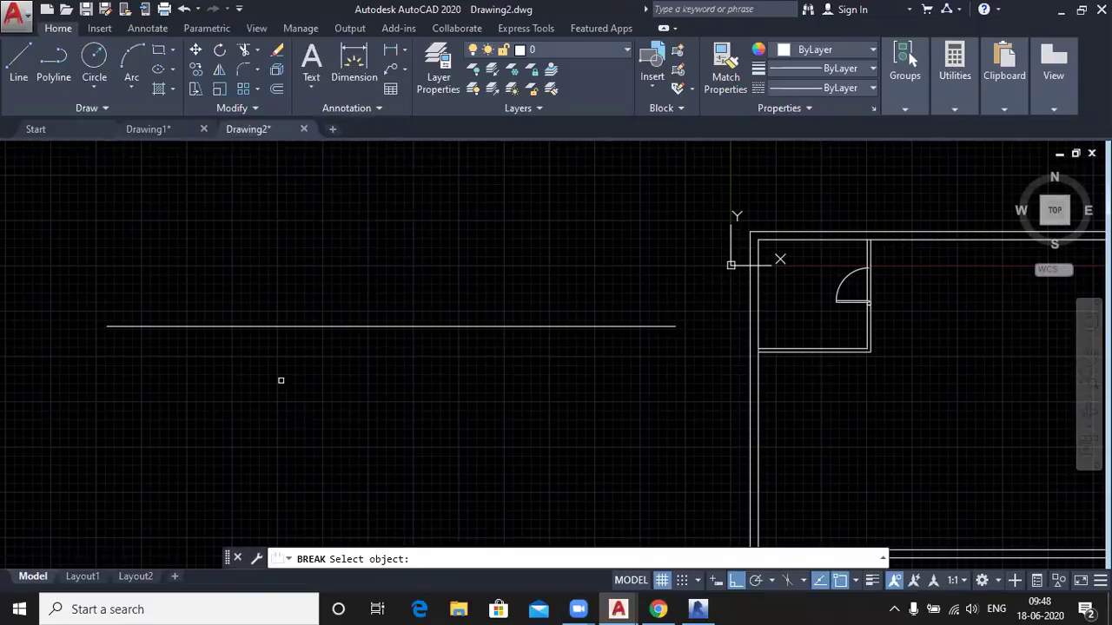
pyautogui.click(279, 327)
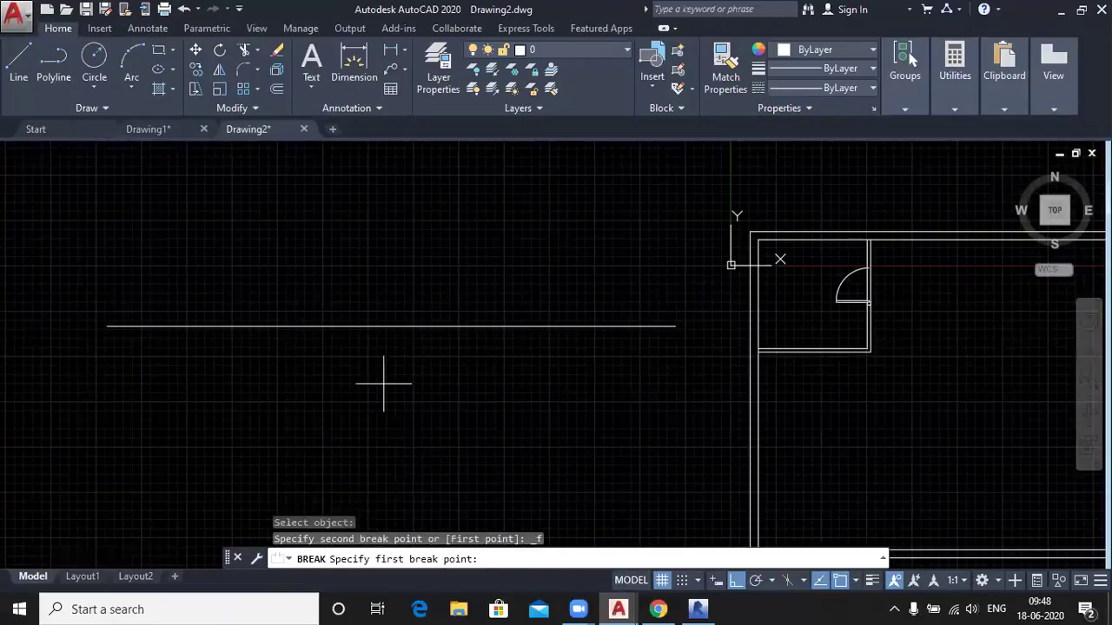
pyautogui.click(385, 327)
pyautogui.write('@')
pyautogui.press('Return')
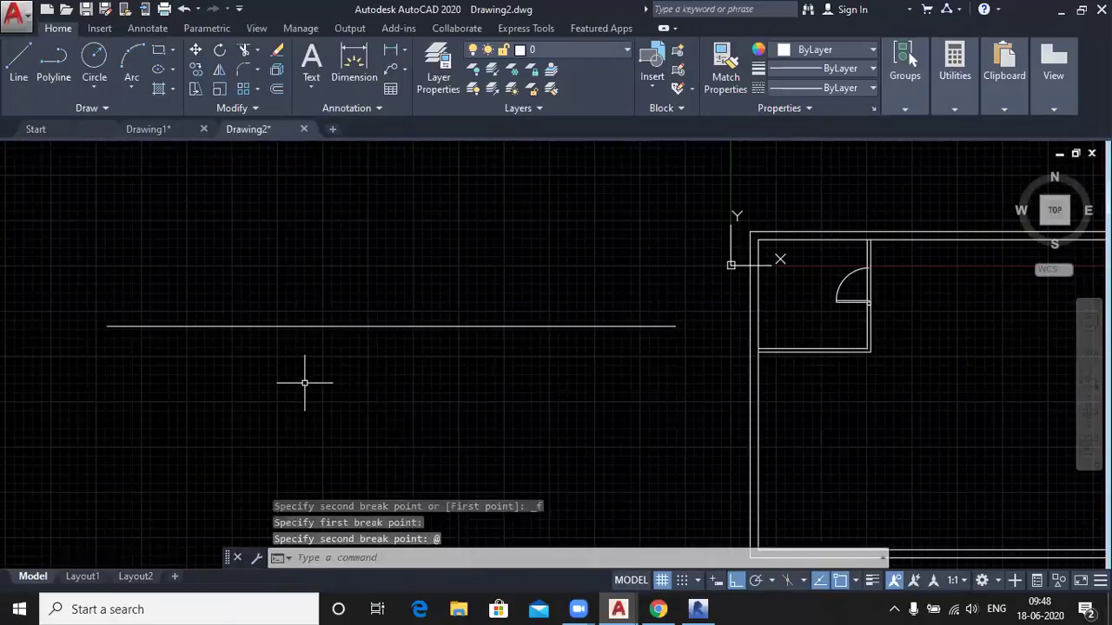
# Select the left and right segments of the broken line to check that they are separate objects, and clear the selection
pyautogui.click(244, 327)
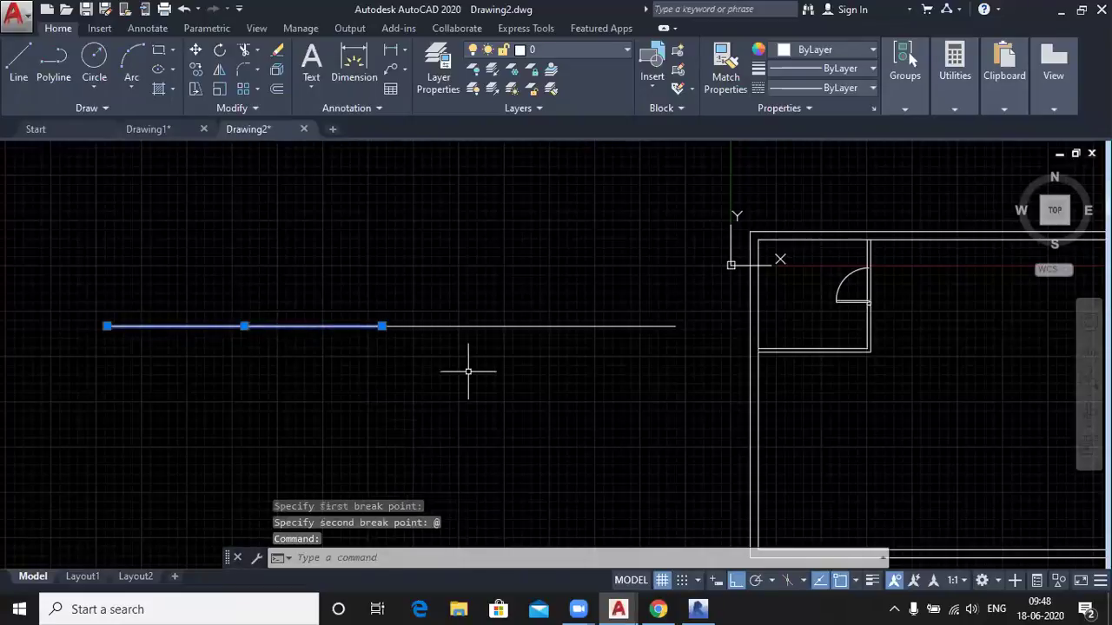
pyautogui.click(538, 327)
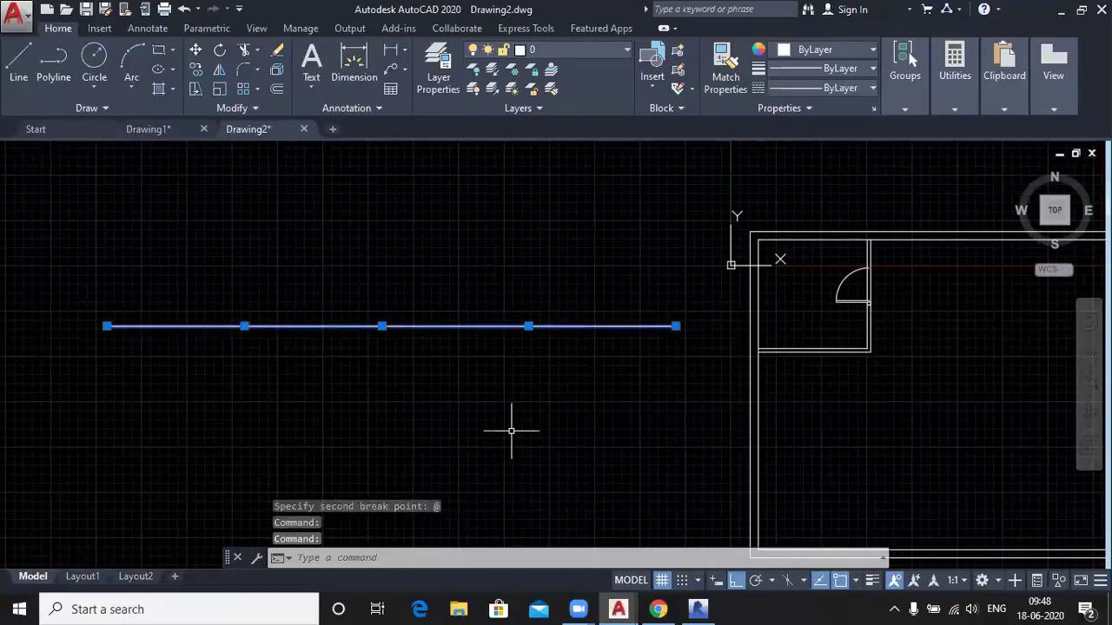
pyautogui.press('Escape')
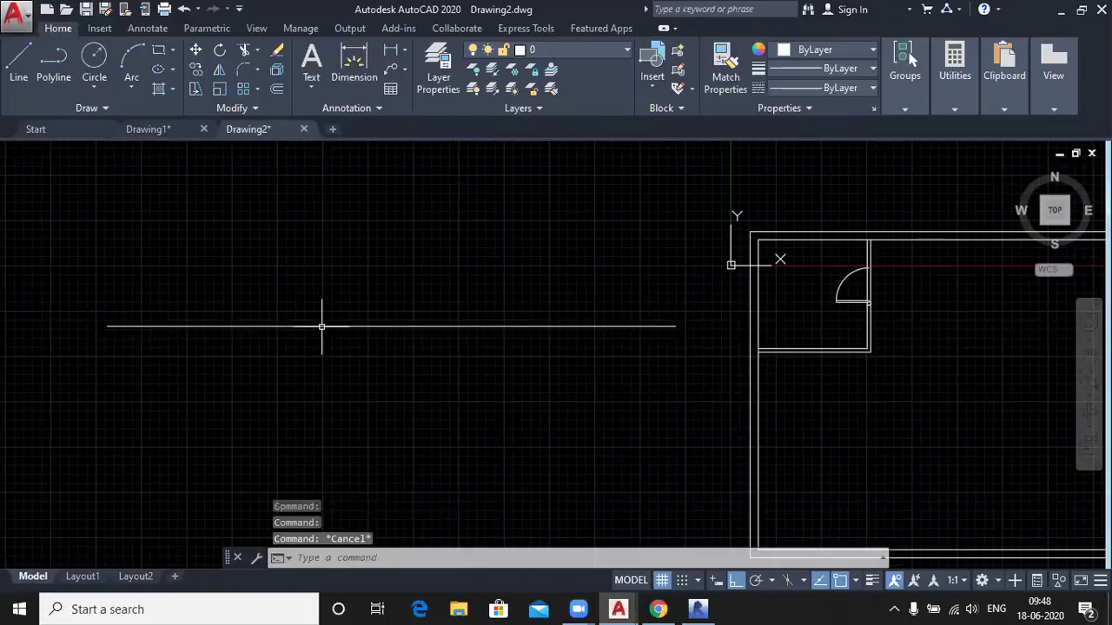
pyautogui.click(182, 326)
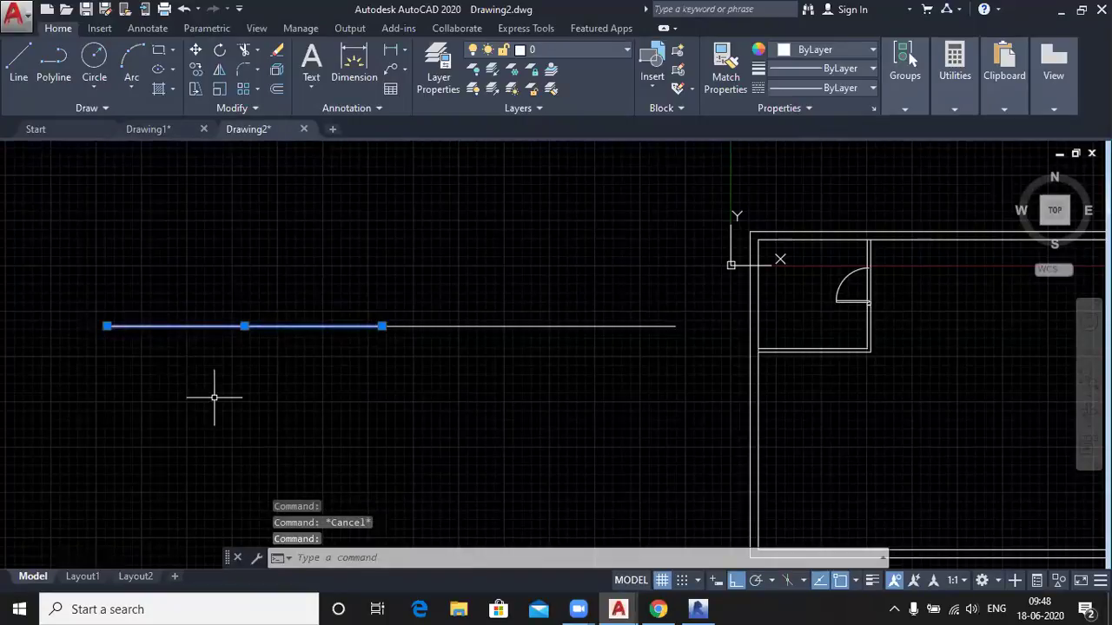
pyautogui.press('Escape')
pyautogui.click(505, 326)
pyautogui.press('Escape')
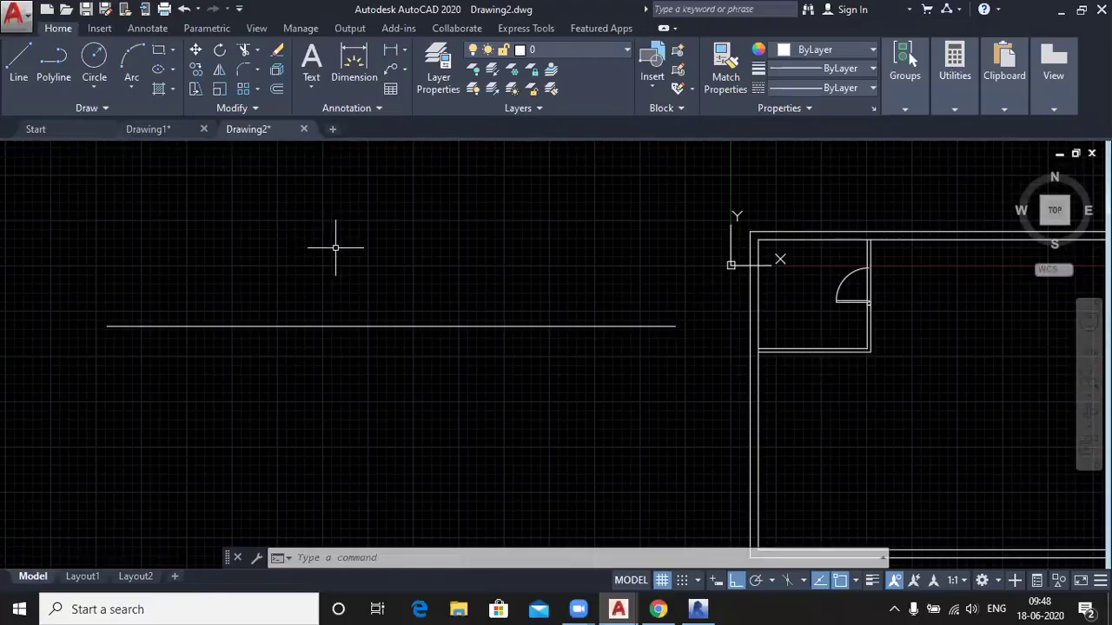
# Break the left segment at a single point slightly left of its midpoint, using Break at Point
pyautogui.click(256, 107)
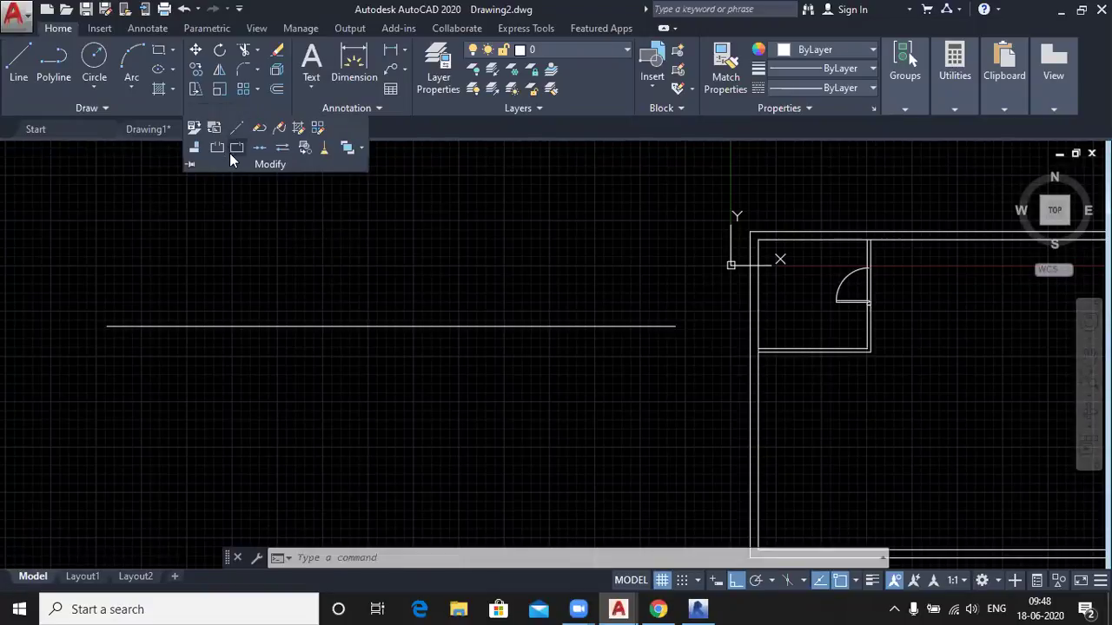
pyautogui.click(236, 146)
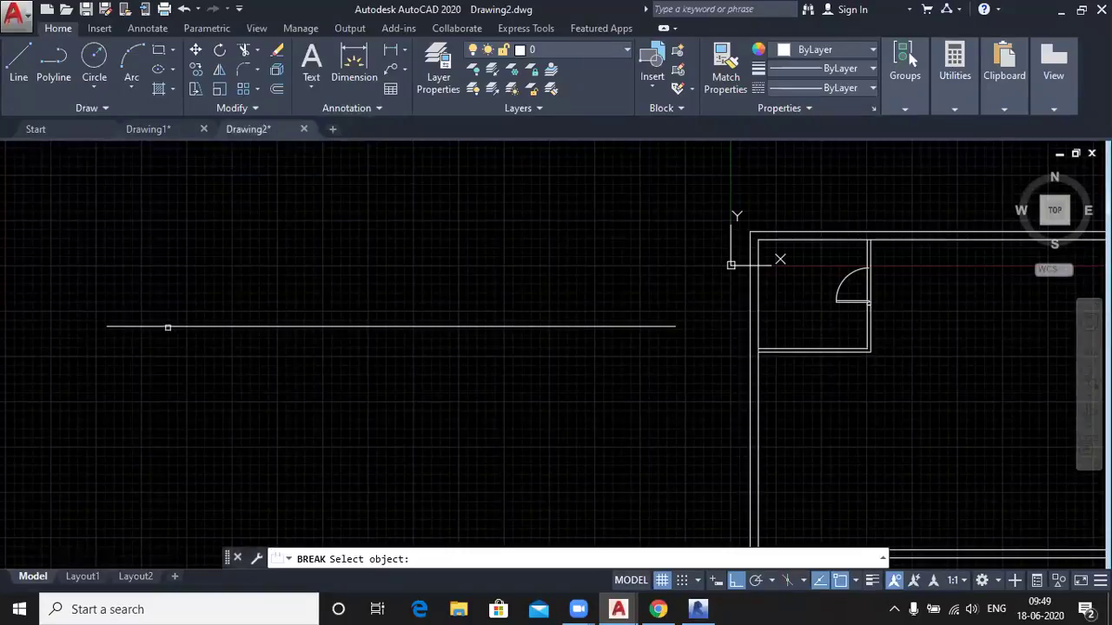
pyautogui.click(167, 326)
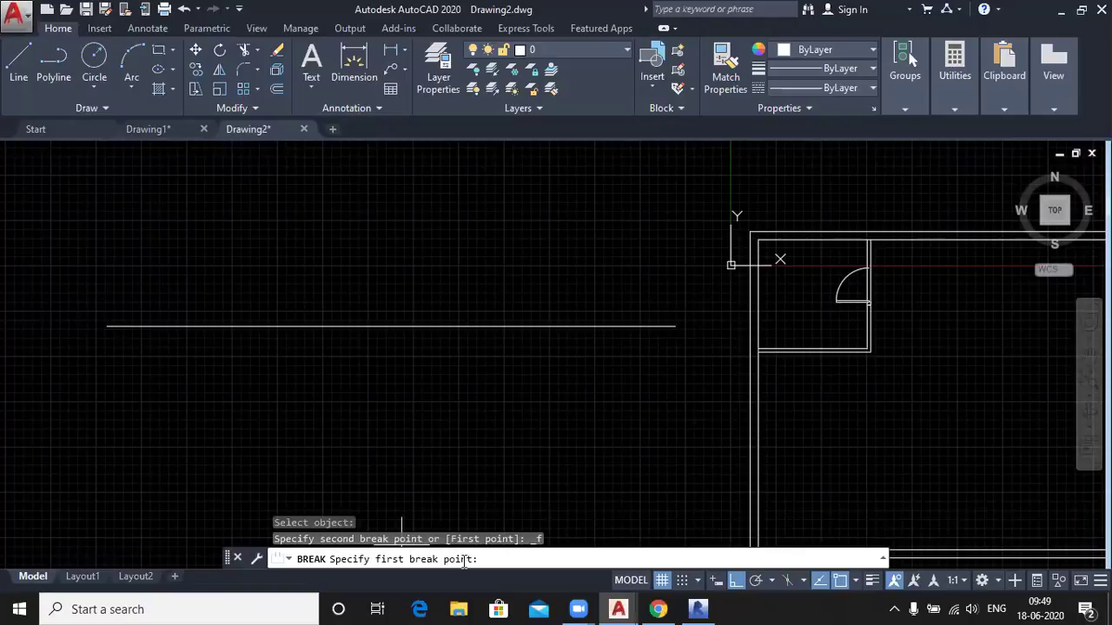
pyautogui.click(229, 328)
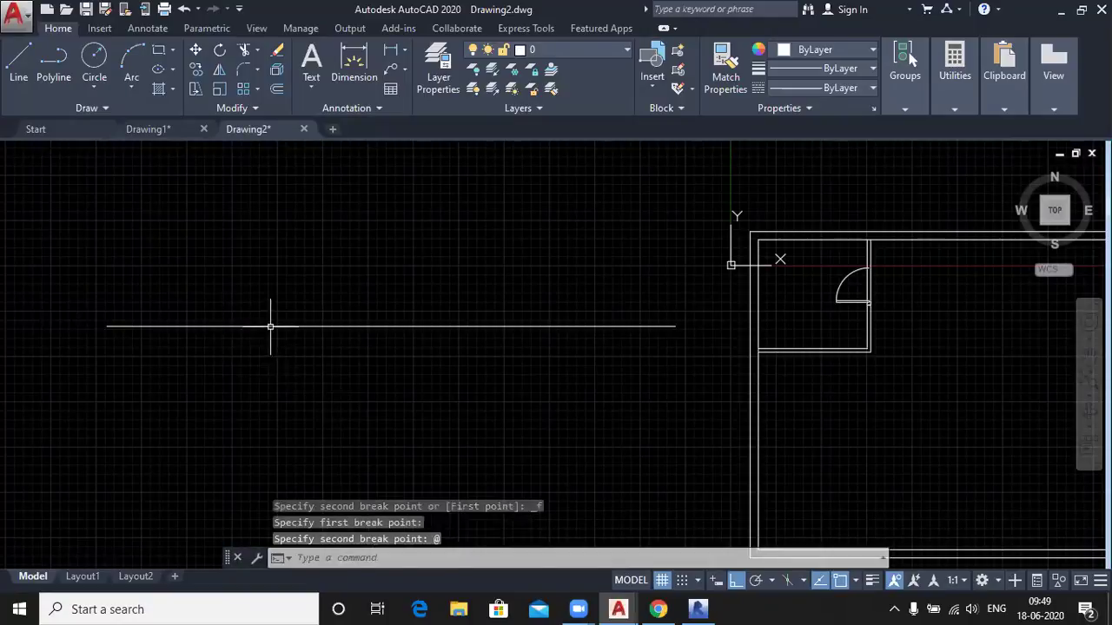
# Select the middle, left and right segments in turn to inspect the line's division, and clear the selection
pyautogui.click(270, 327)
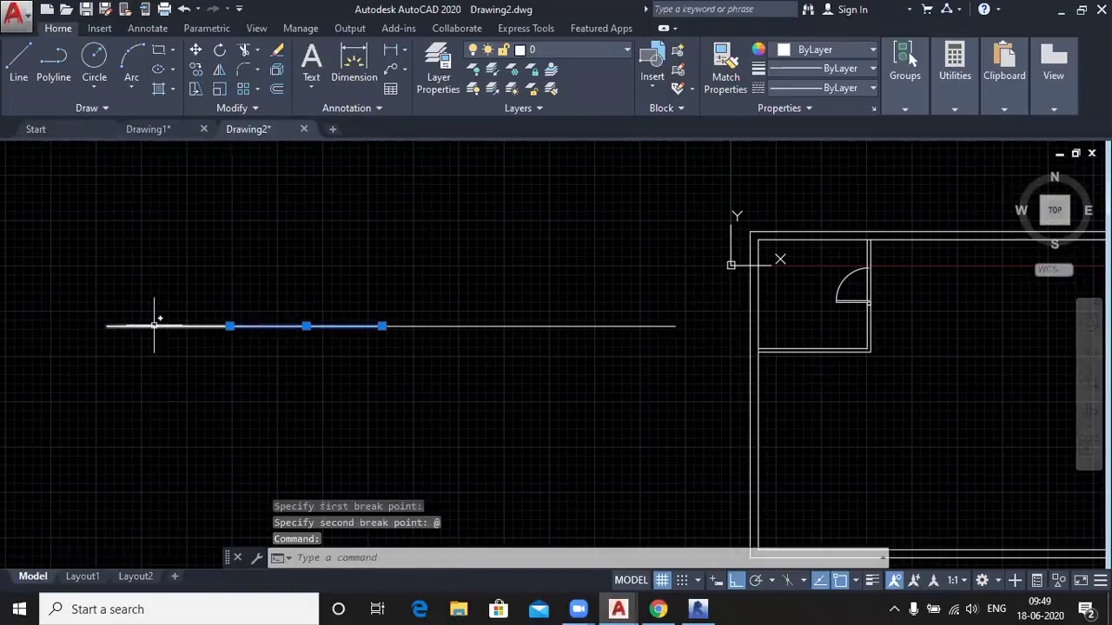
pyautogui.click(154, 326)
pyautogui.click(439, 326)
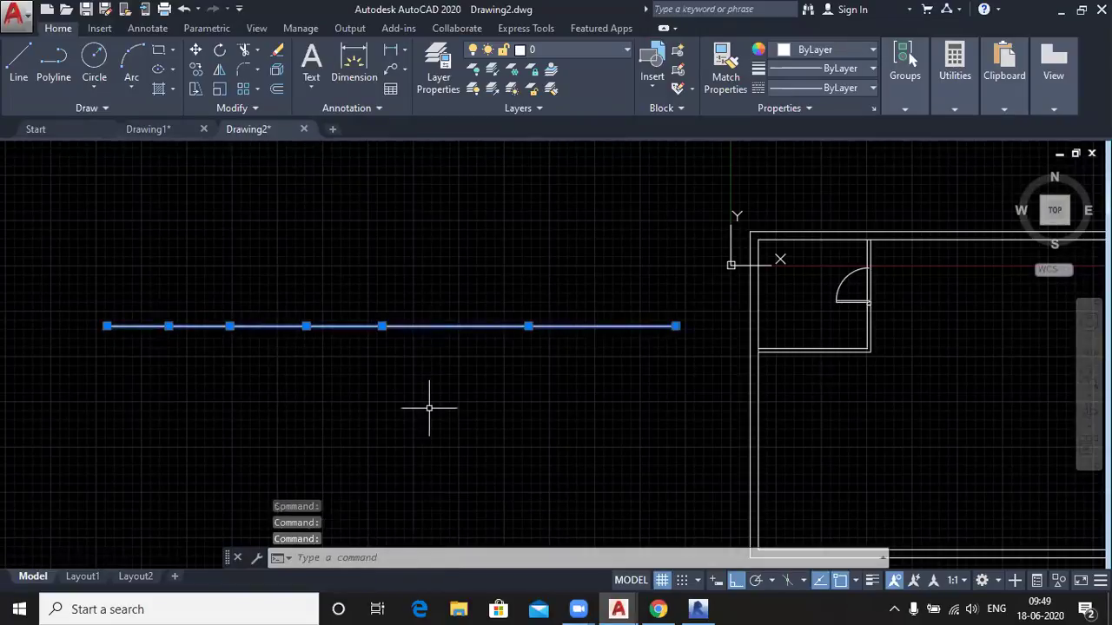
pyautogui.press('Escape')
pyautogui.press('Escape')
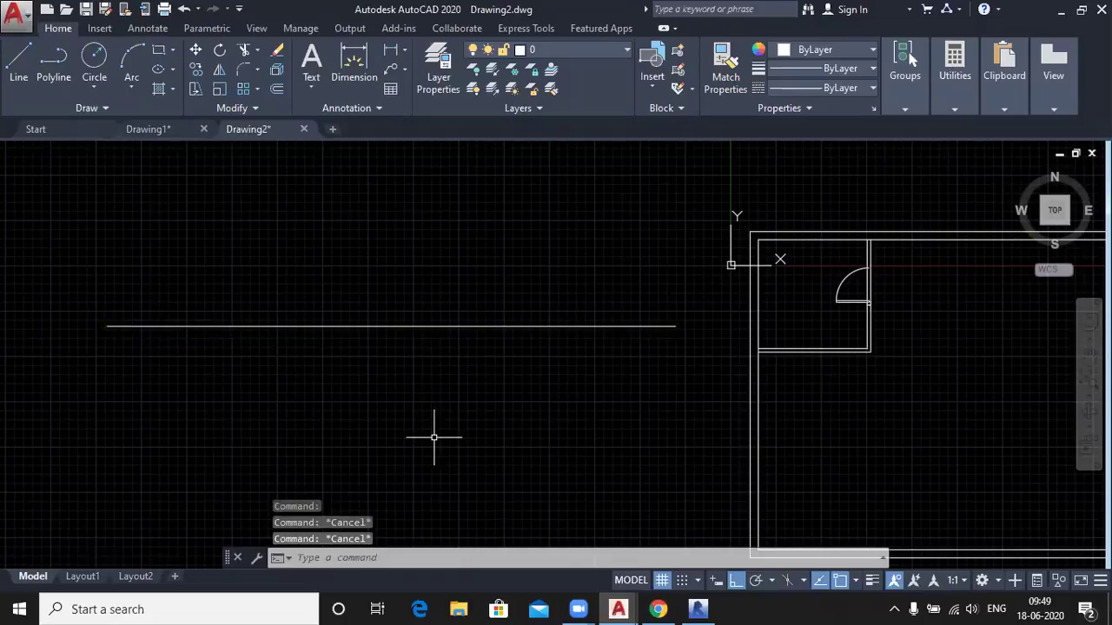